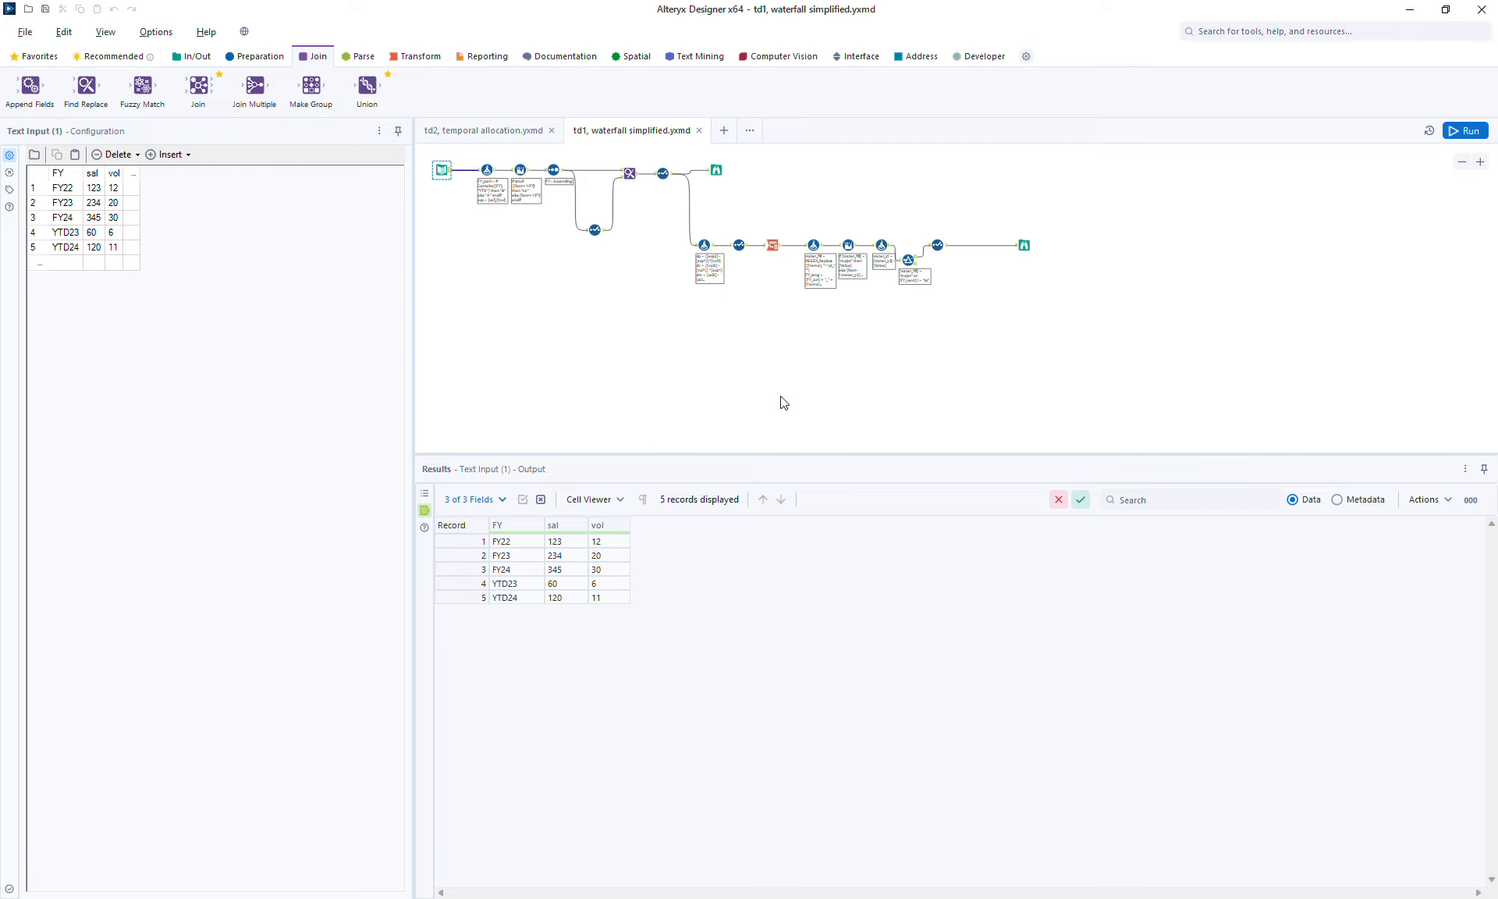
- Compare the Browse data holding the current and next-year fields with the output of the dp, dv and dm Formula tool
click(717, 169)
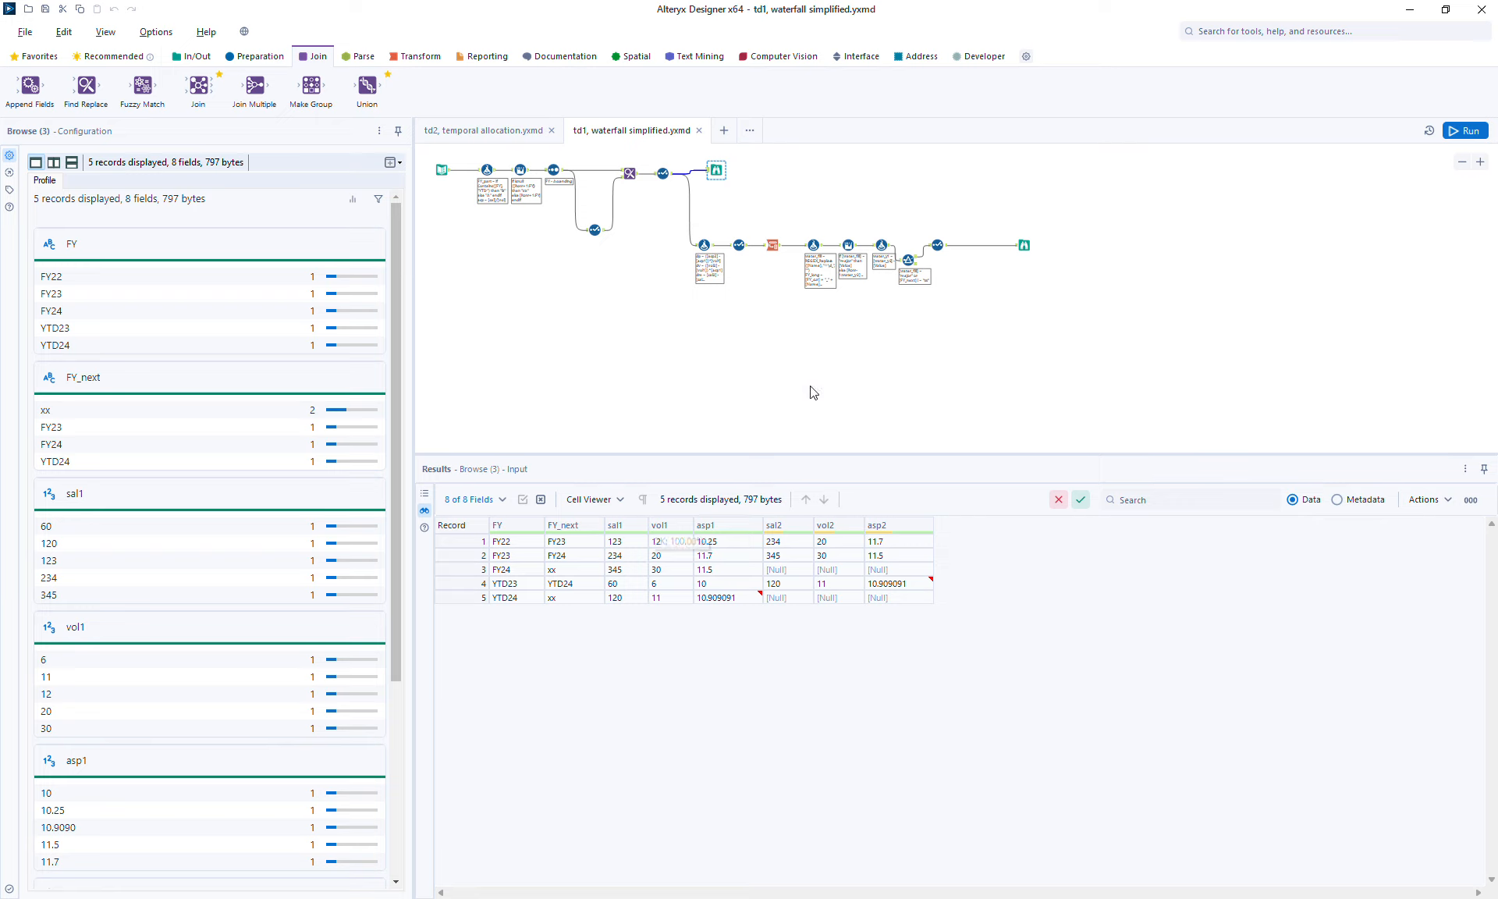
click(712, 250)
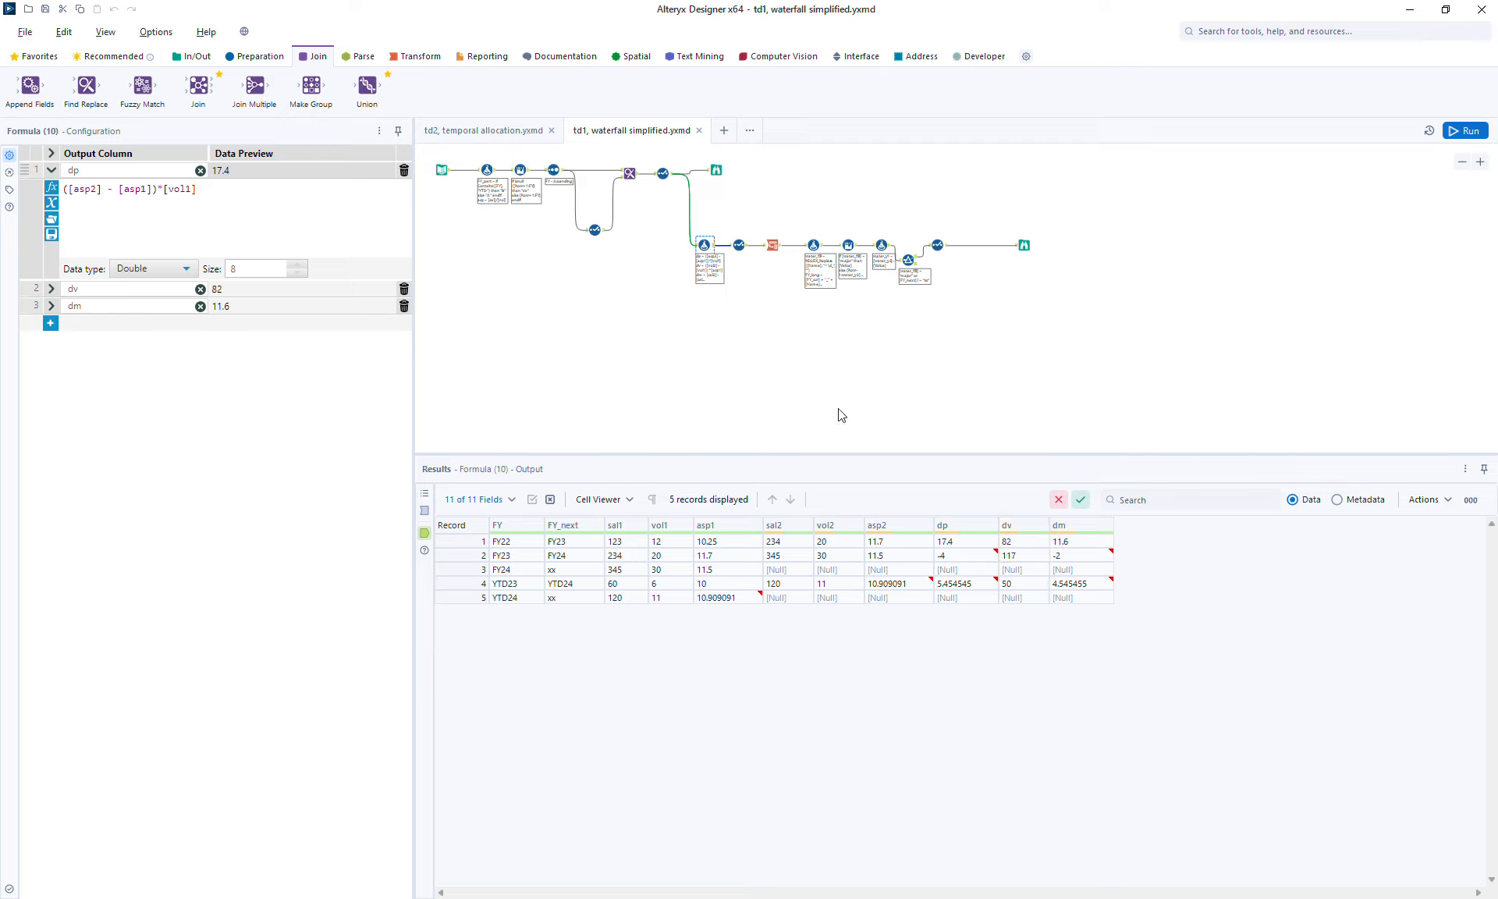
click(718, 172)
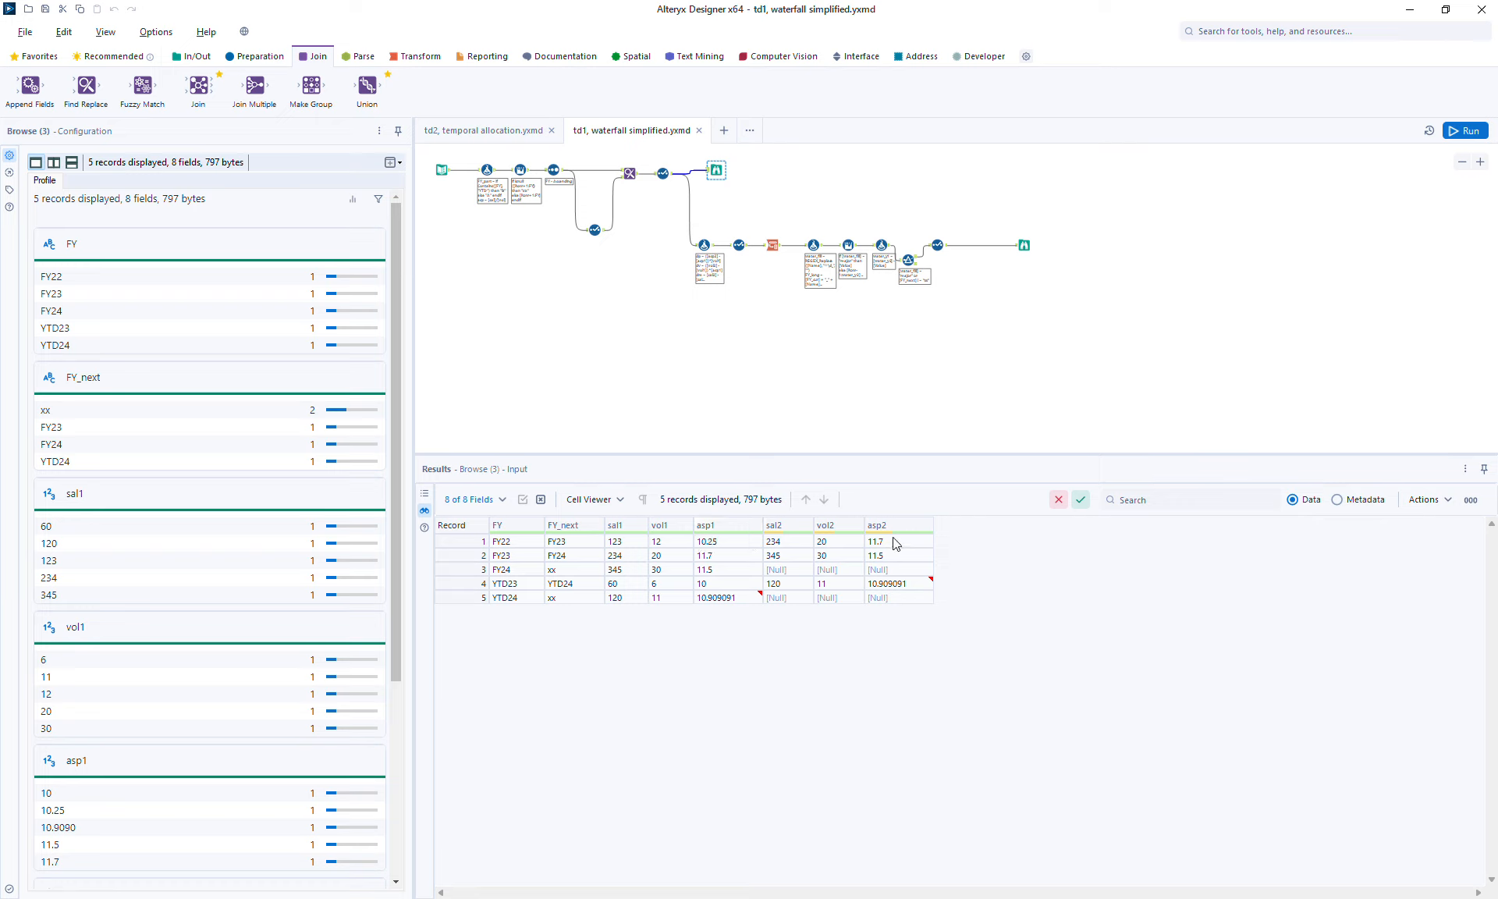
click(713, 252)
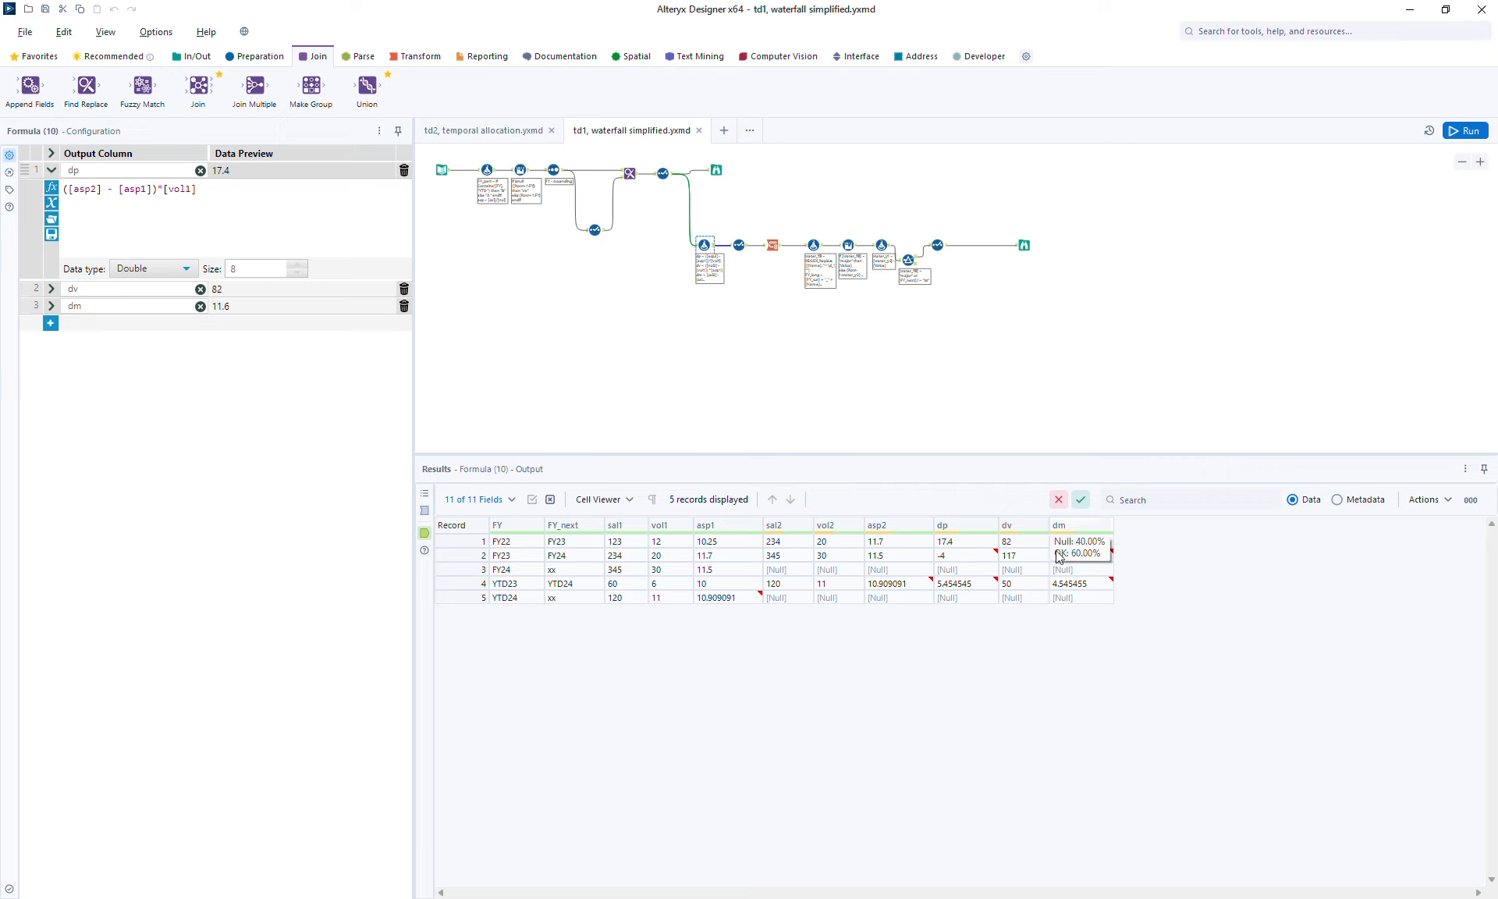
- Examine the final waterfall output: the water_fill_az categories, the YTD and FY record blocks, and the water_y1 start values
click(1025, 246)
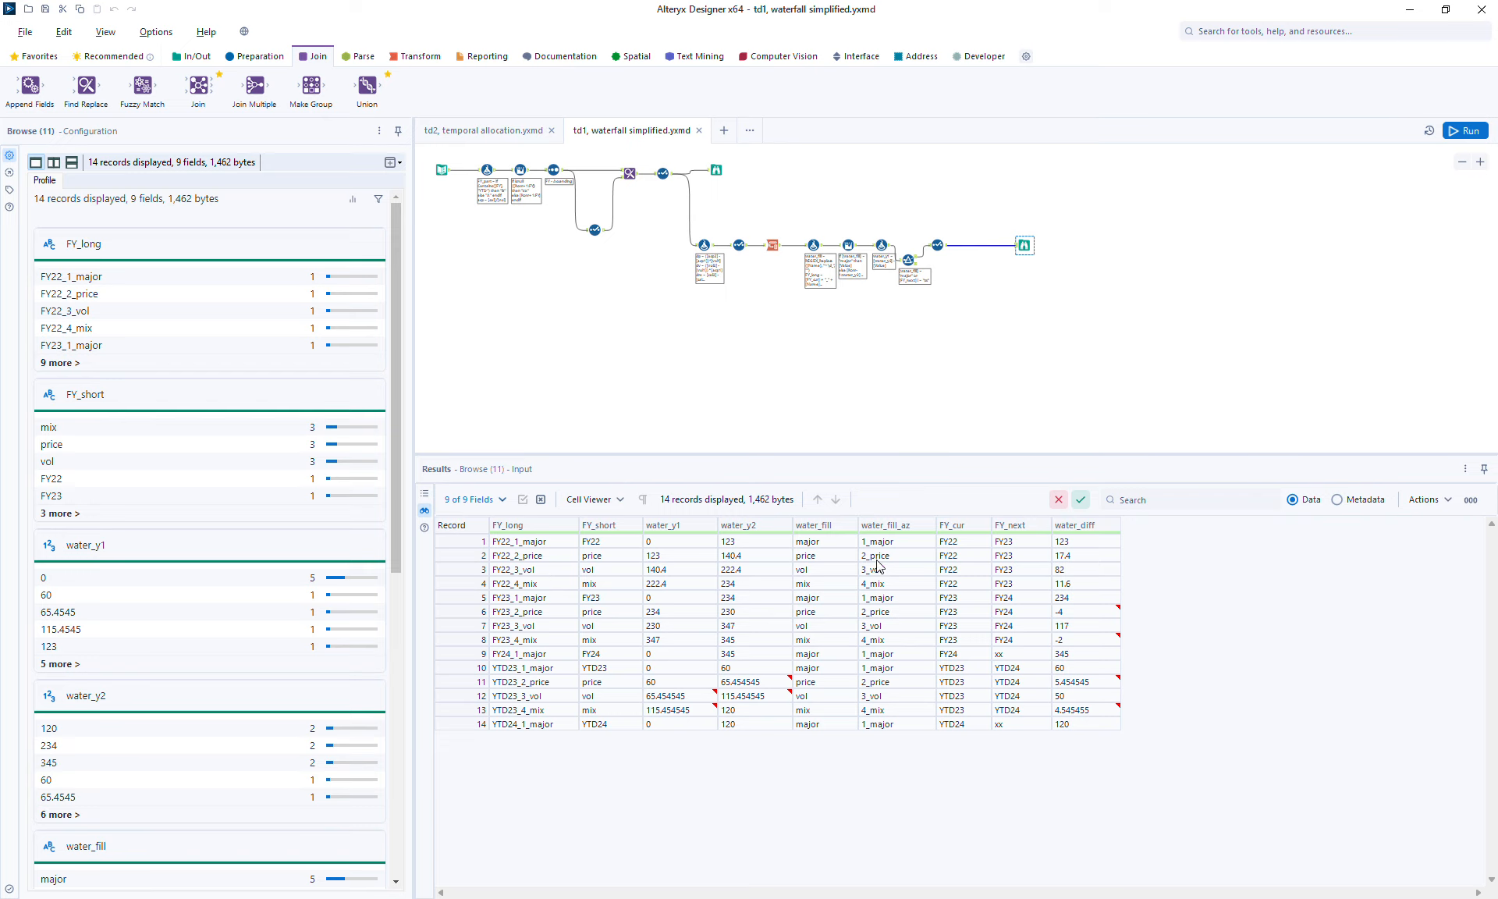
drag(875, 556, 886, 590)
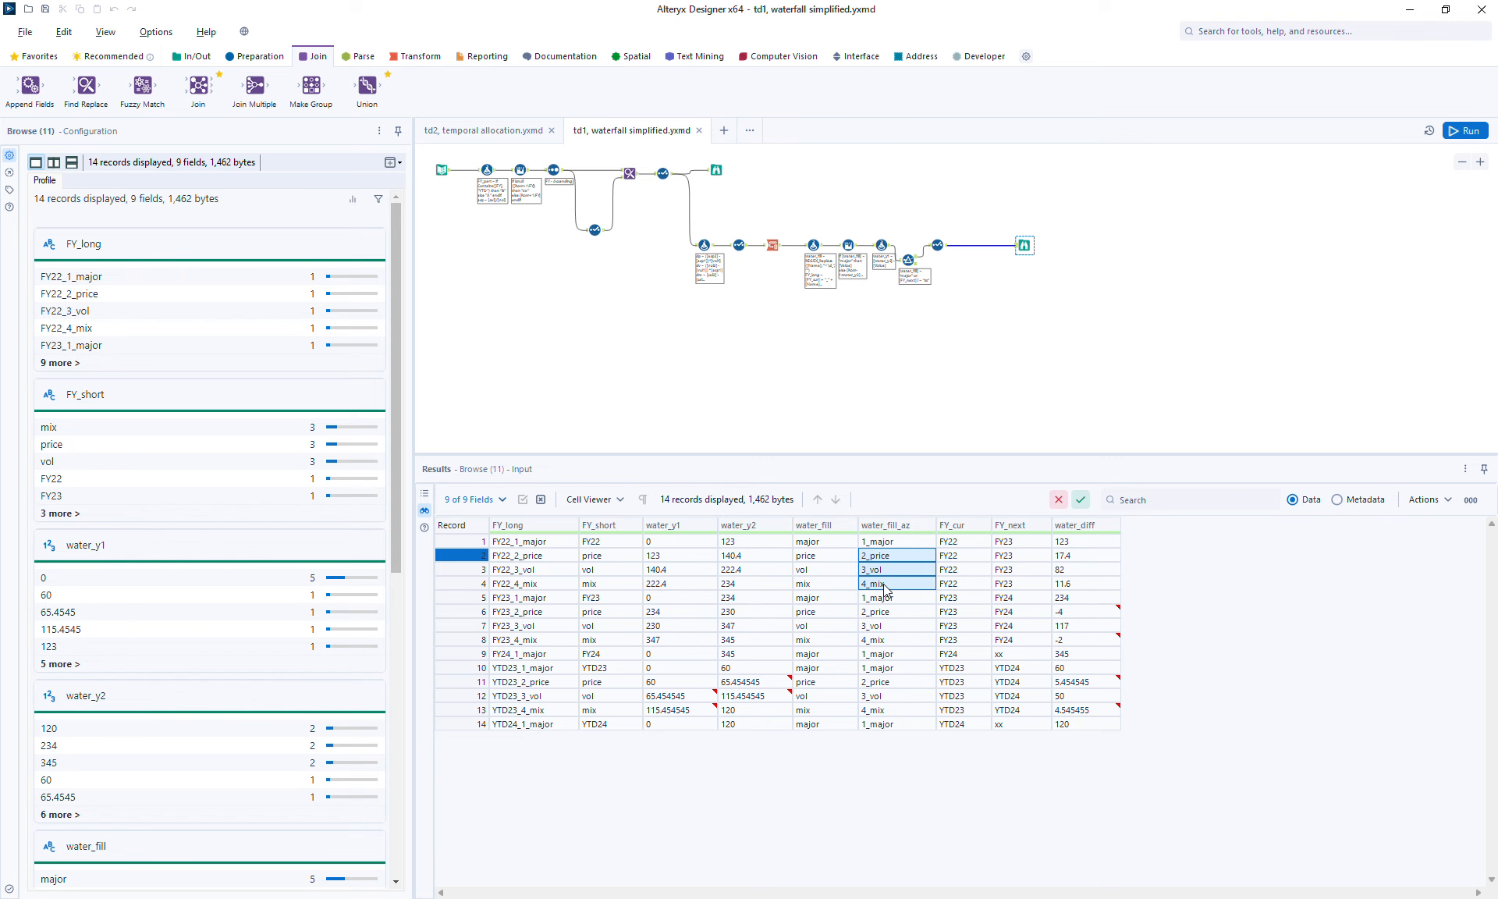
click(891, 542)
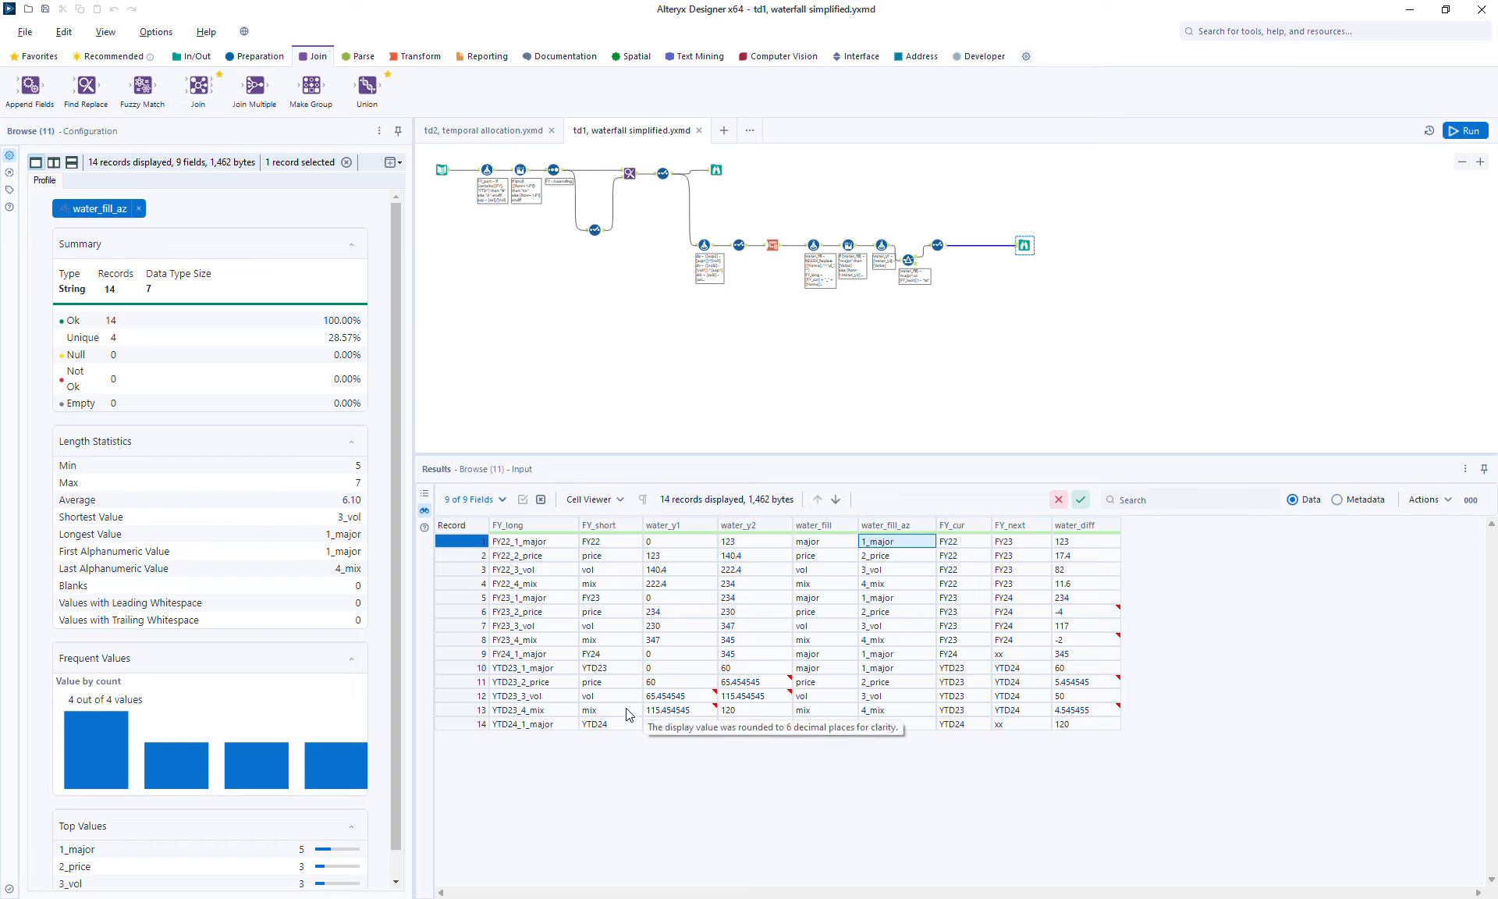
drag(461, 668, 457, 718)
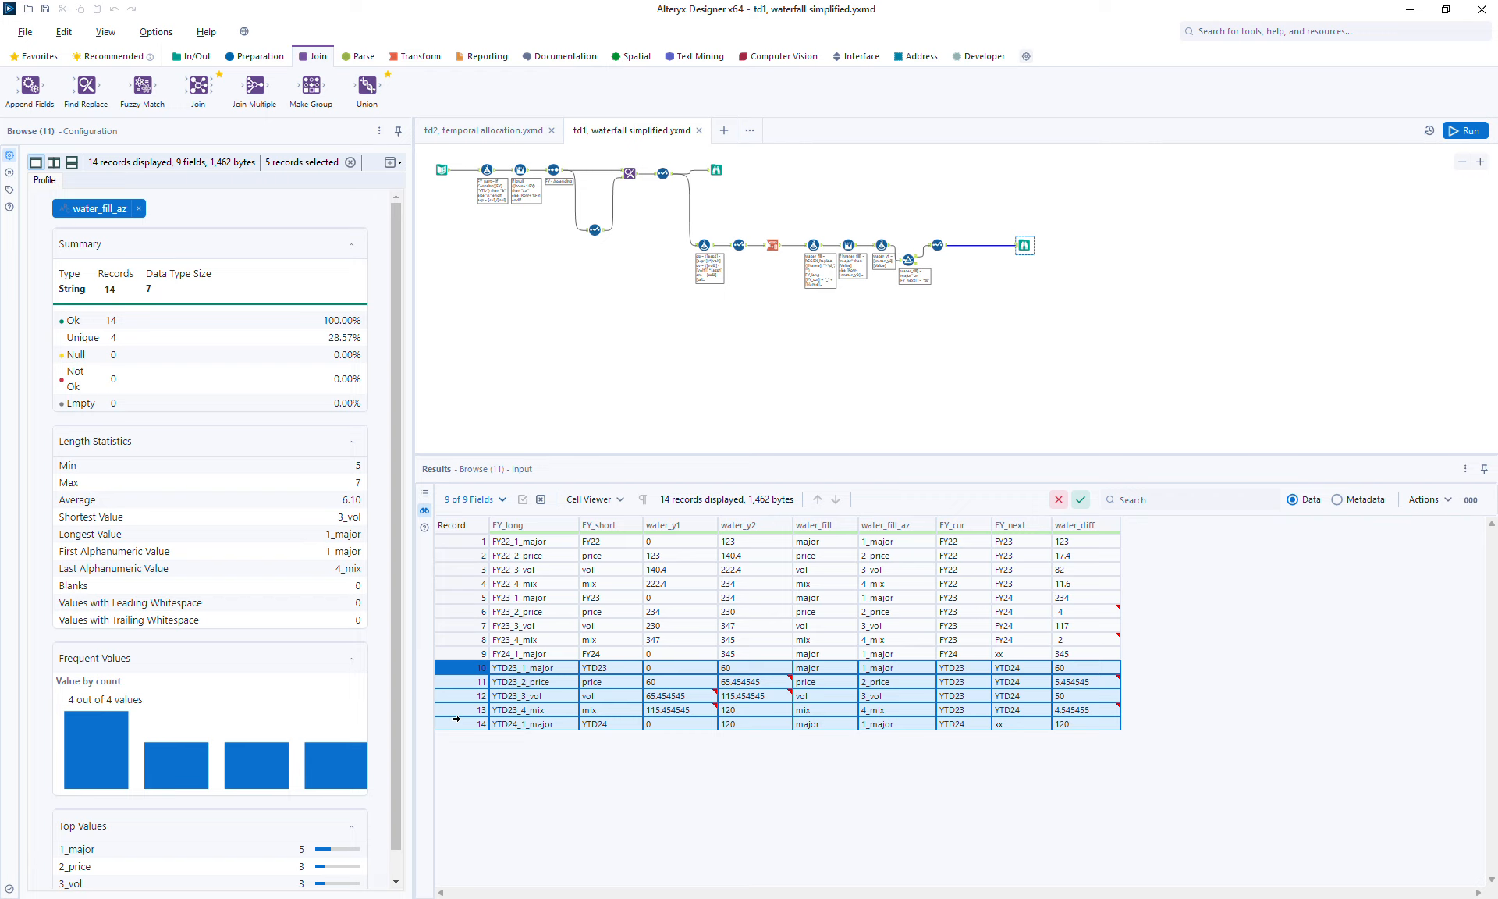
drag(450, 541, 446, 654)
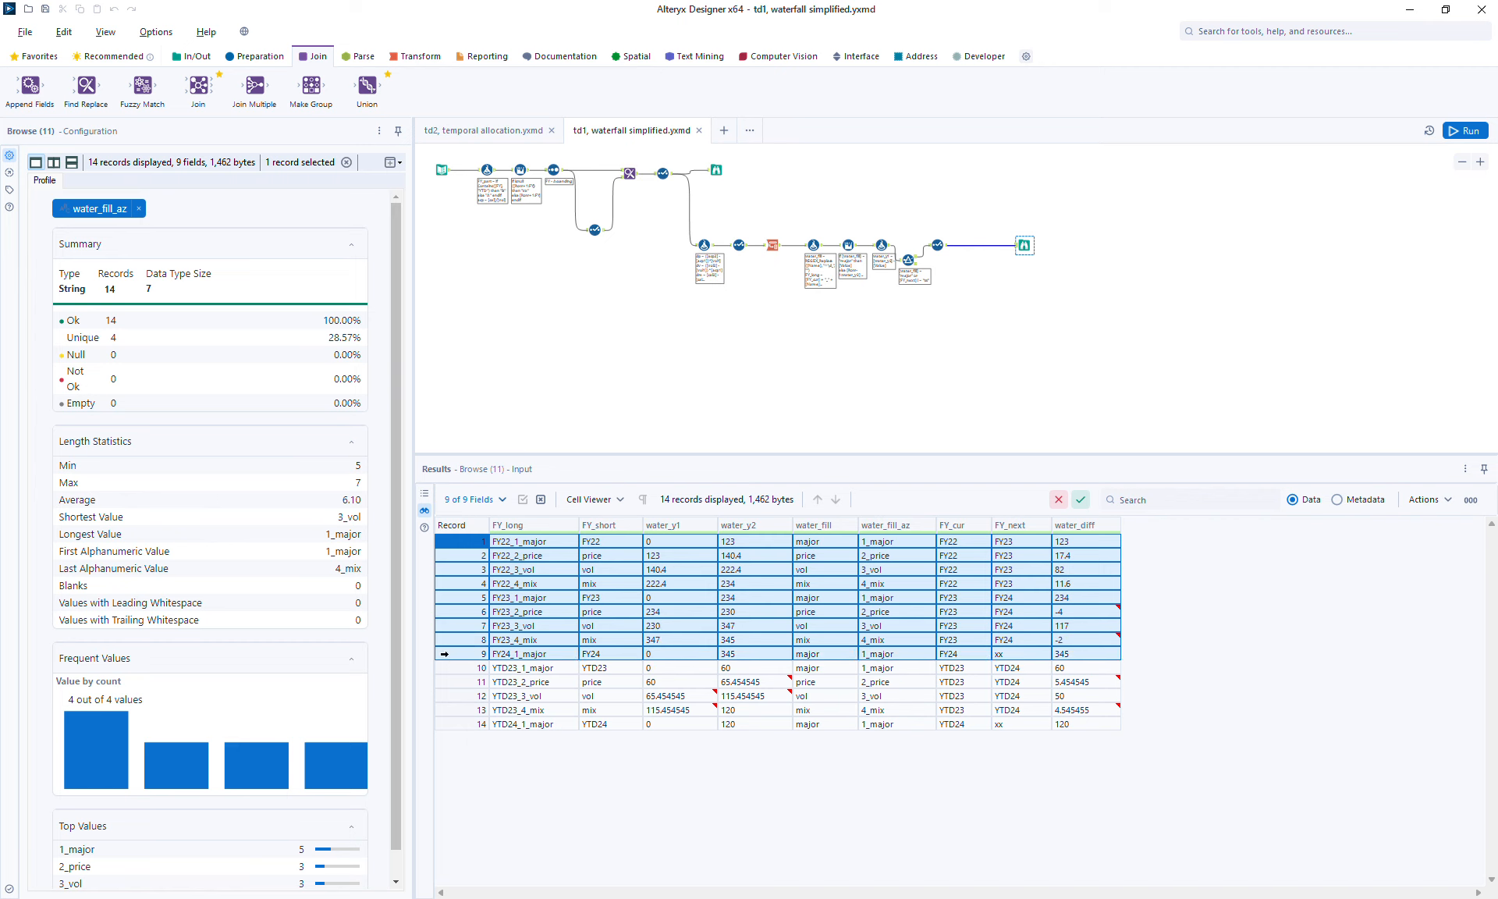
click(662, 656)
click(661, 670)
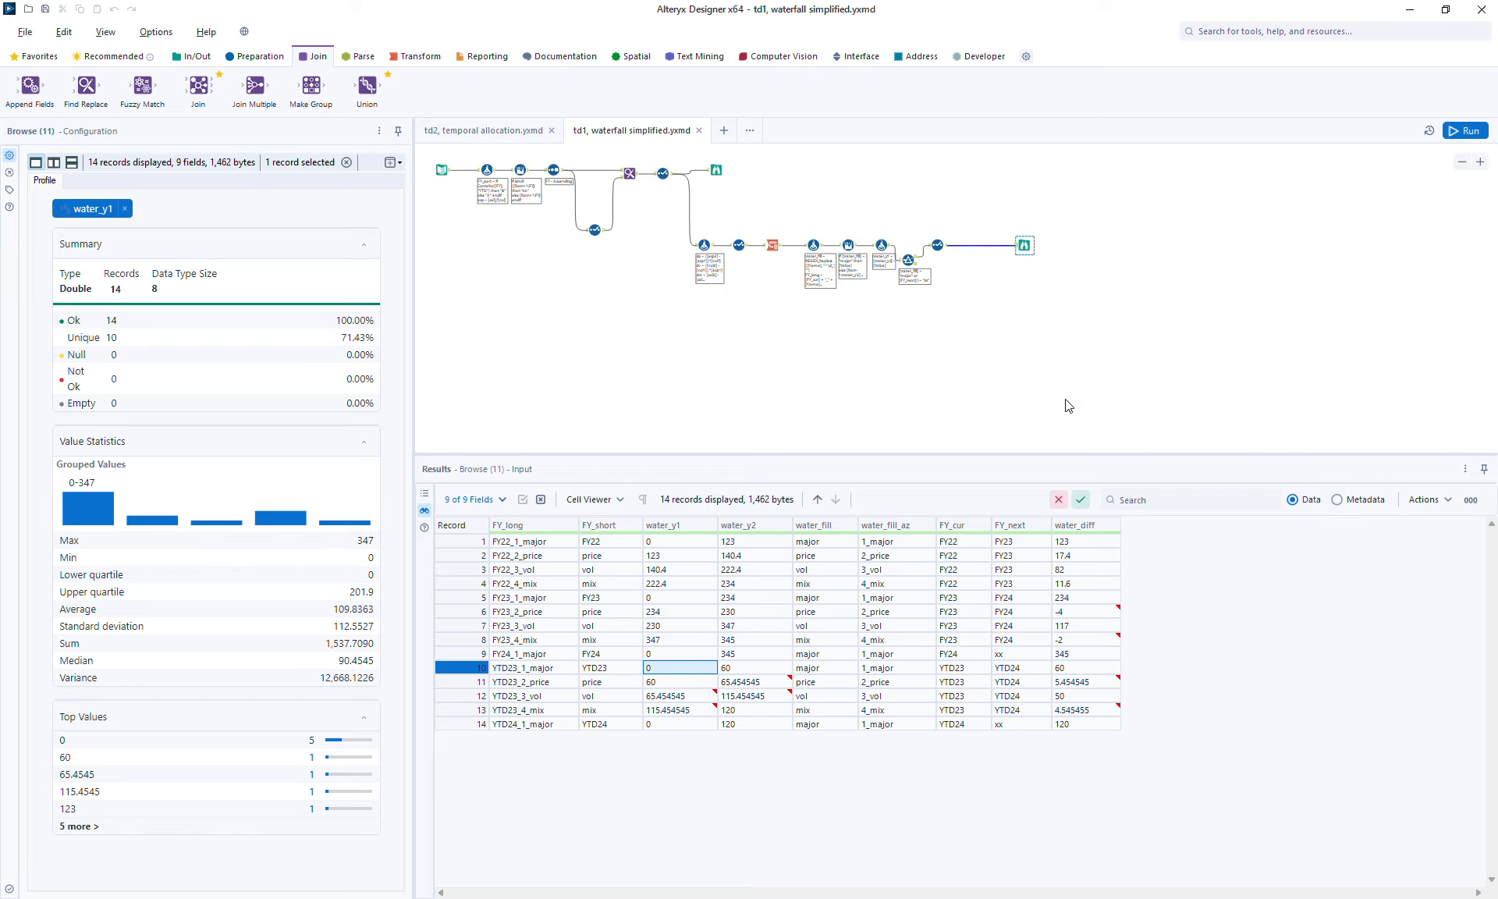
- Add a Cross Tab tool after the workflow's last Select tool, grouped by FY_cur with water_fill as column headers
click(976, 390)
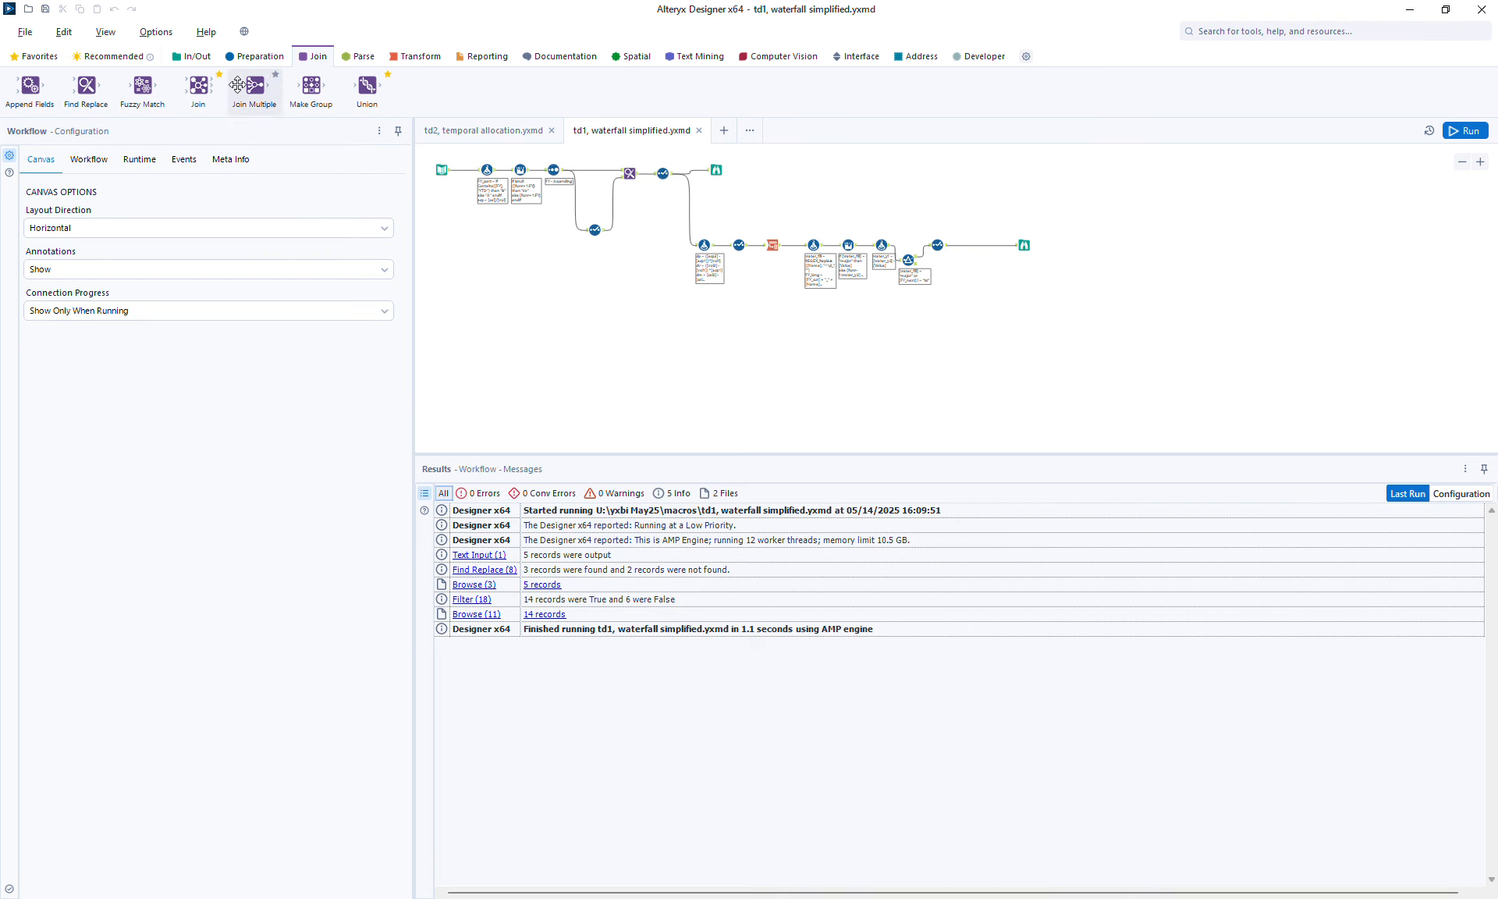
click(416, 56)
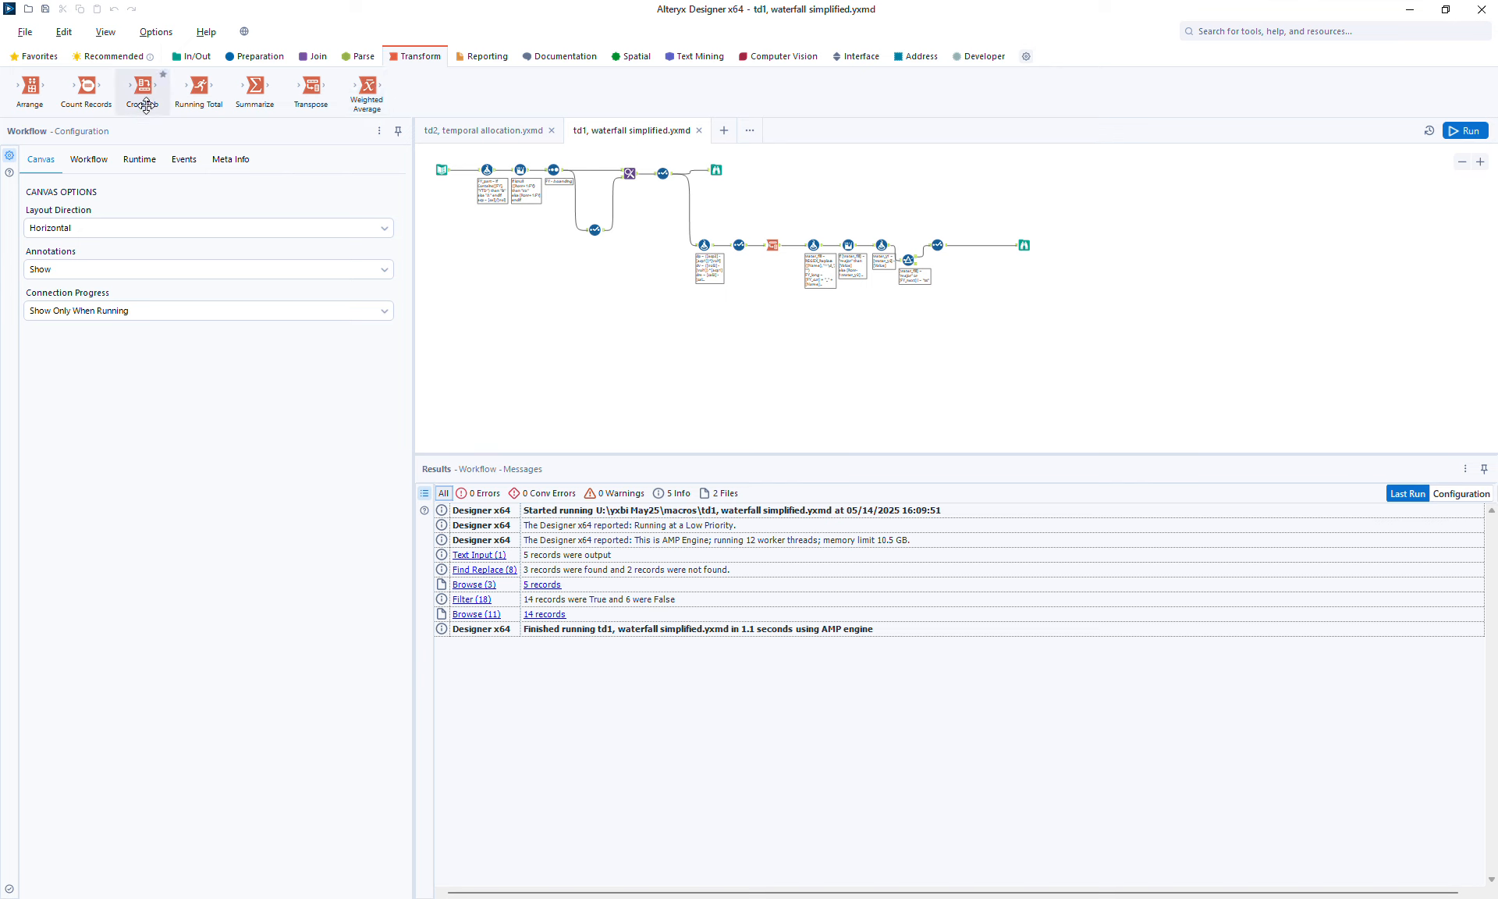
drag(145, 106, 987, 208)
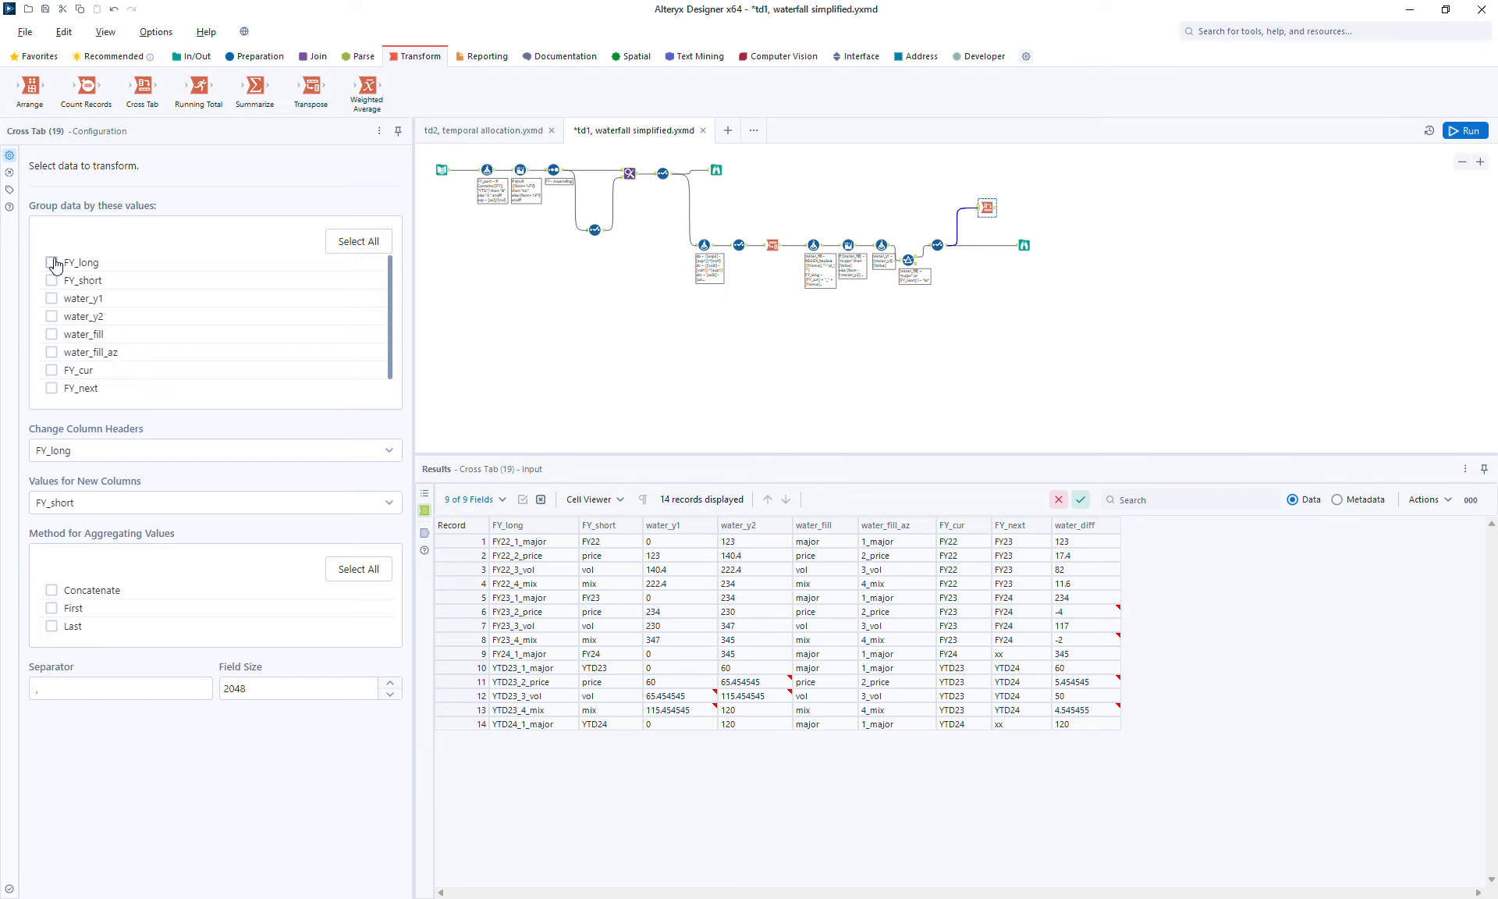
click(86, 373)
click(63, 454)
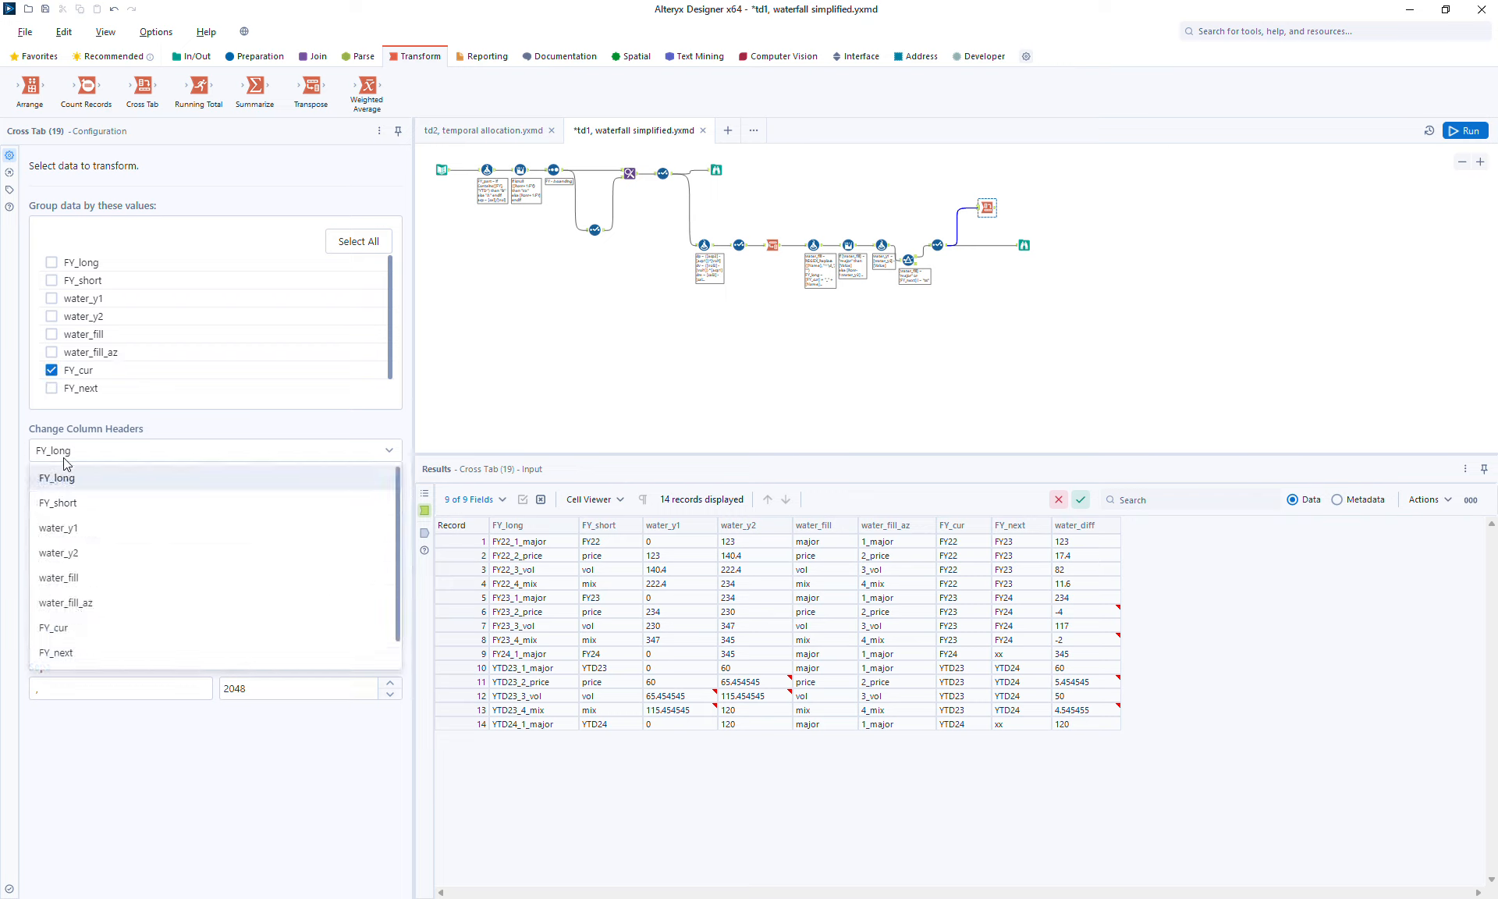
click(75, 581)
- Set the Cross Tab's new column values to water_diff, aggregated by Sum and Total Column
click(125, 502)
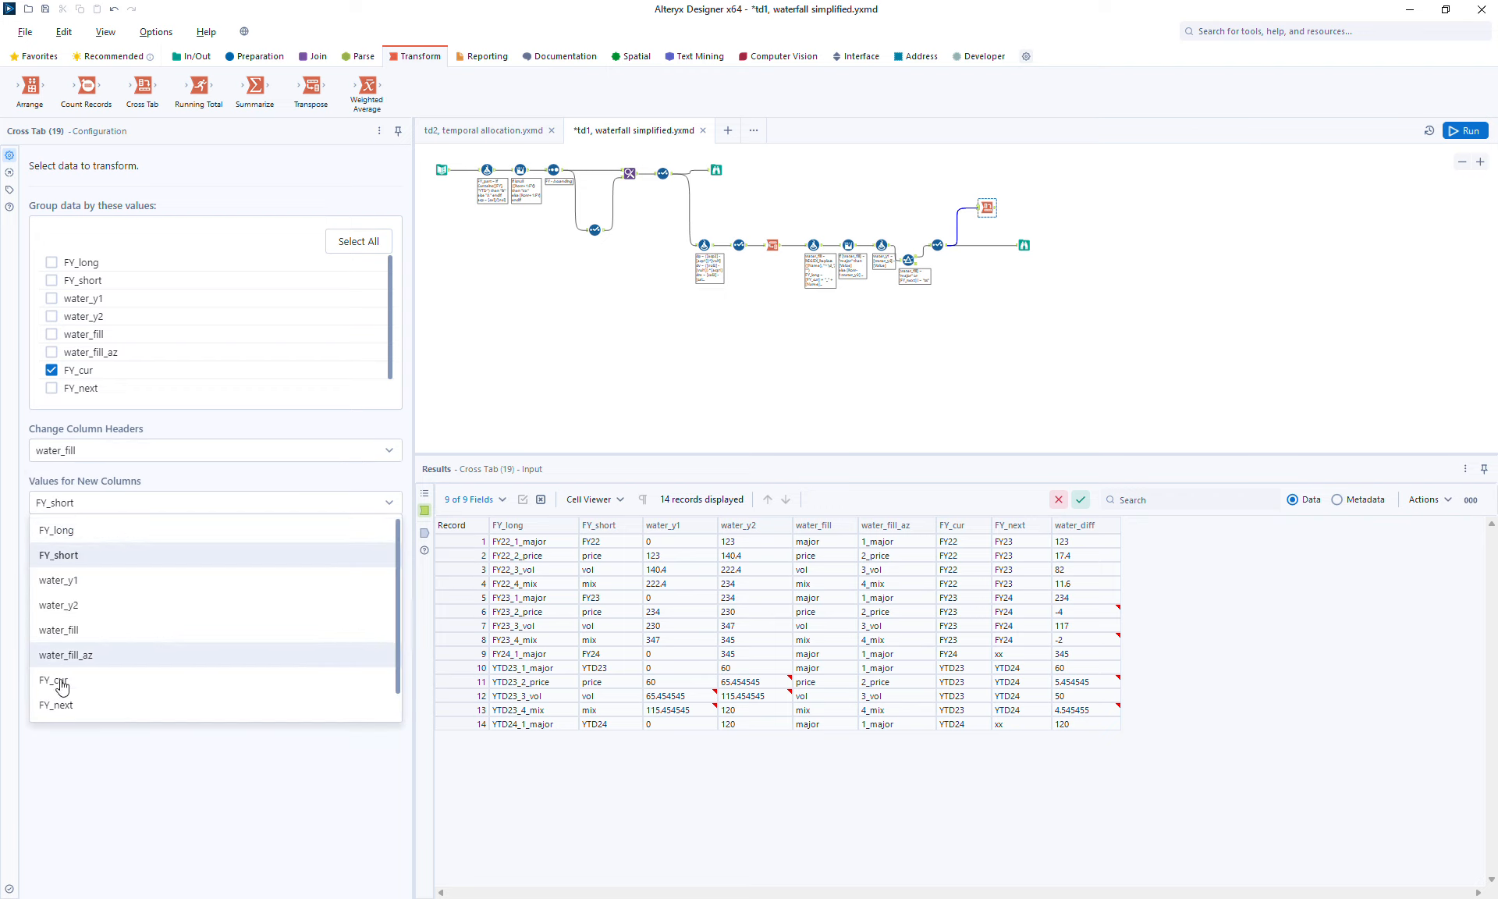
drag(400, 625, 409, 689)
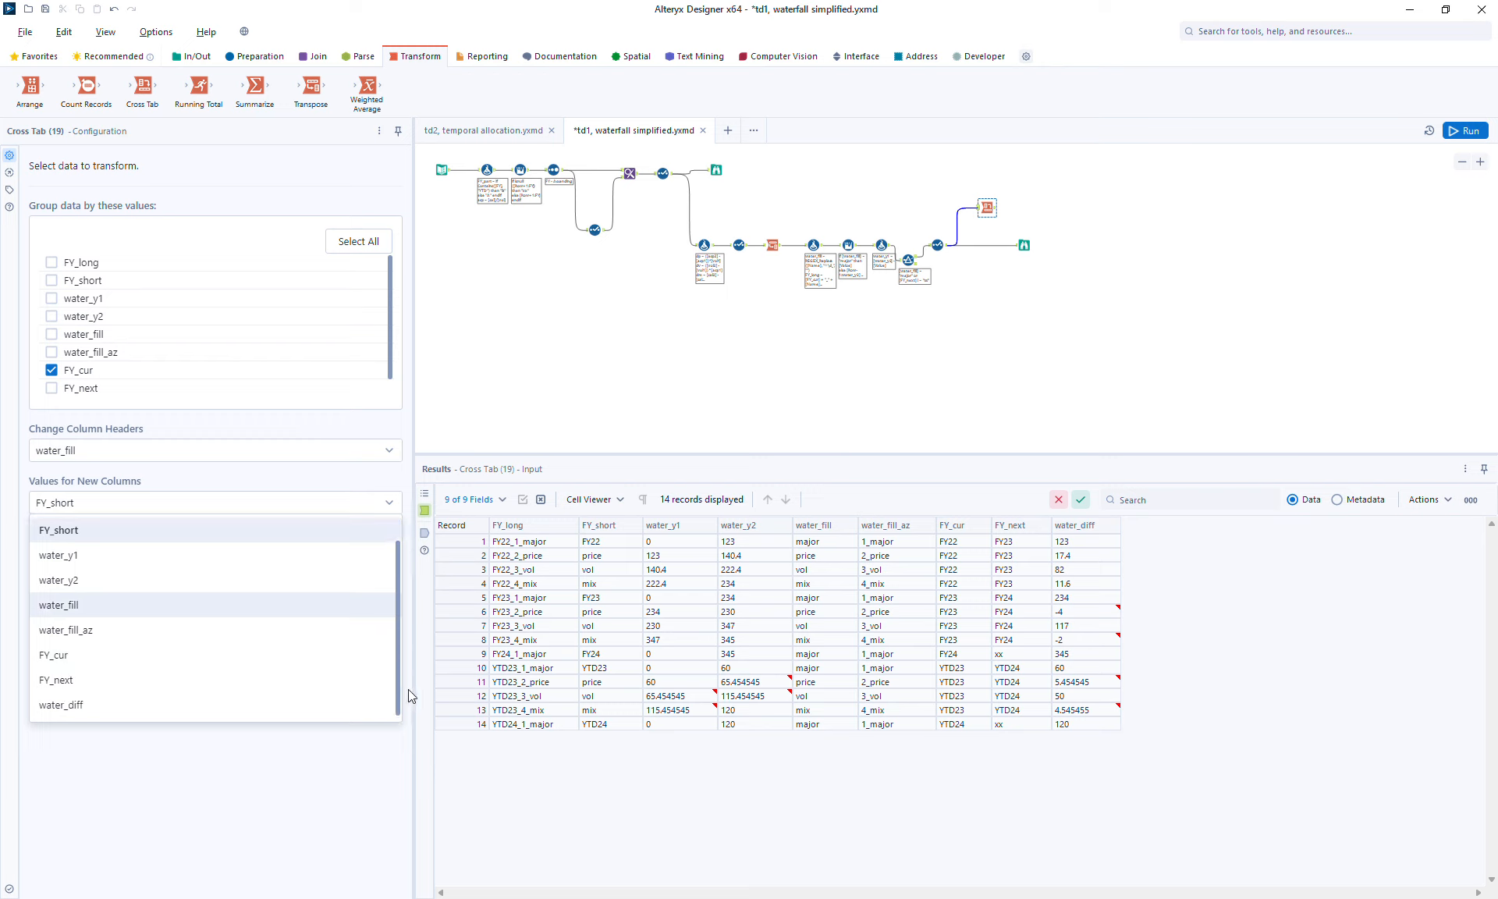
click(74, 705)
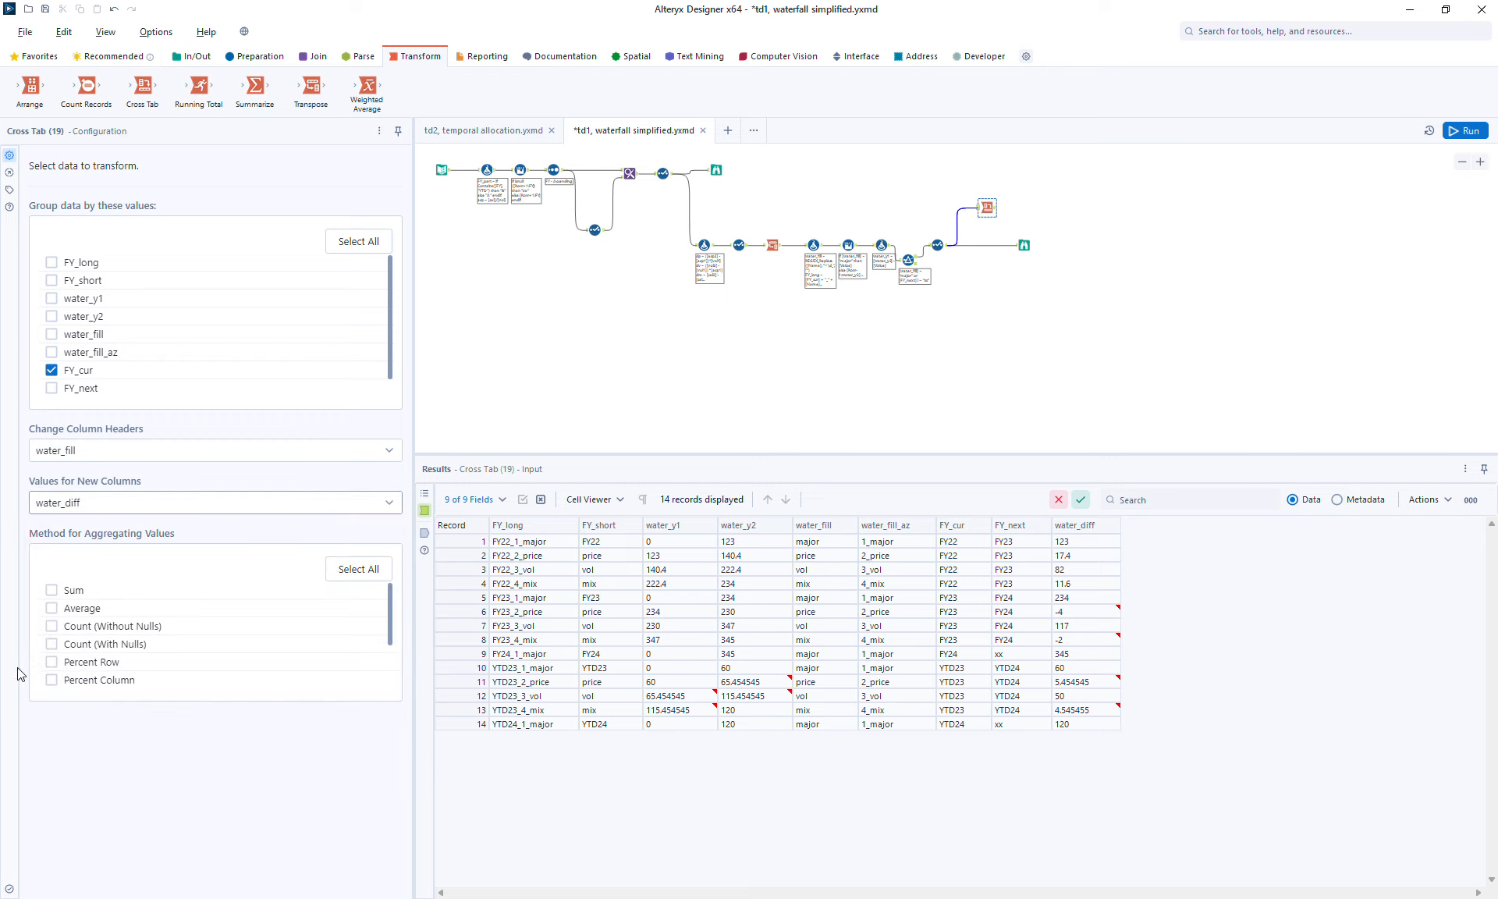
click(72, 591)
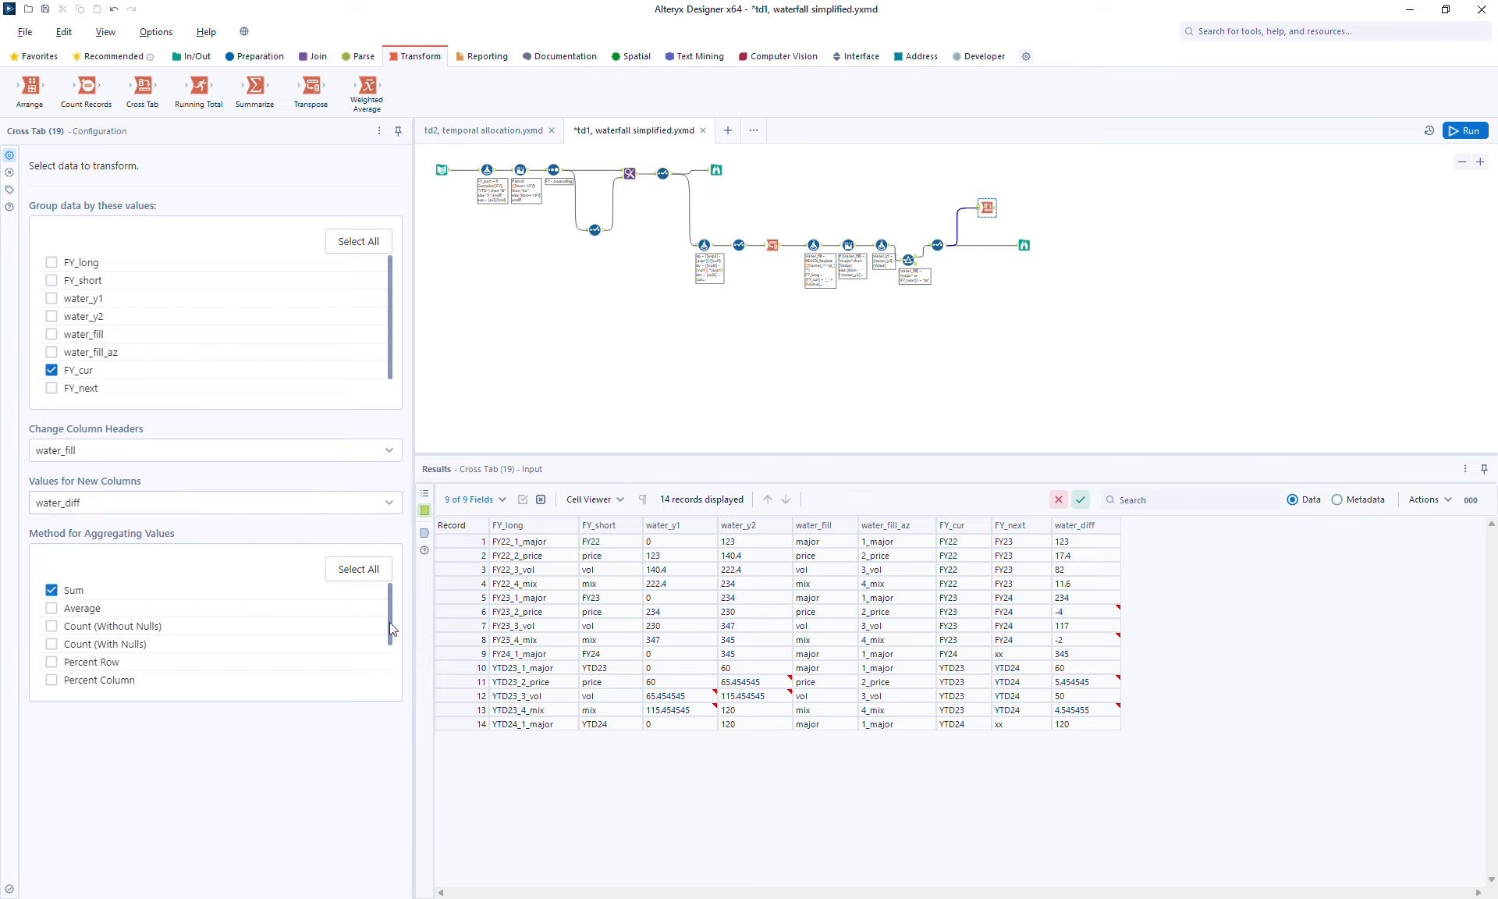
drag(390, 623, 389, 668)
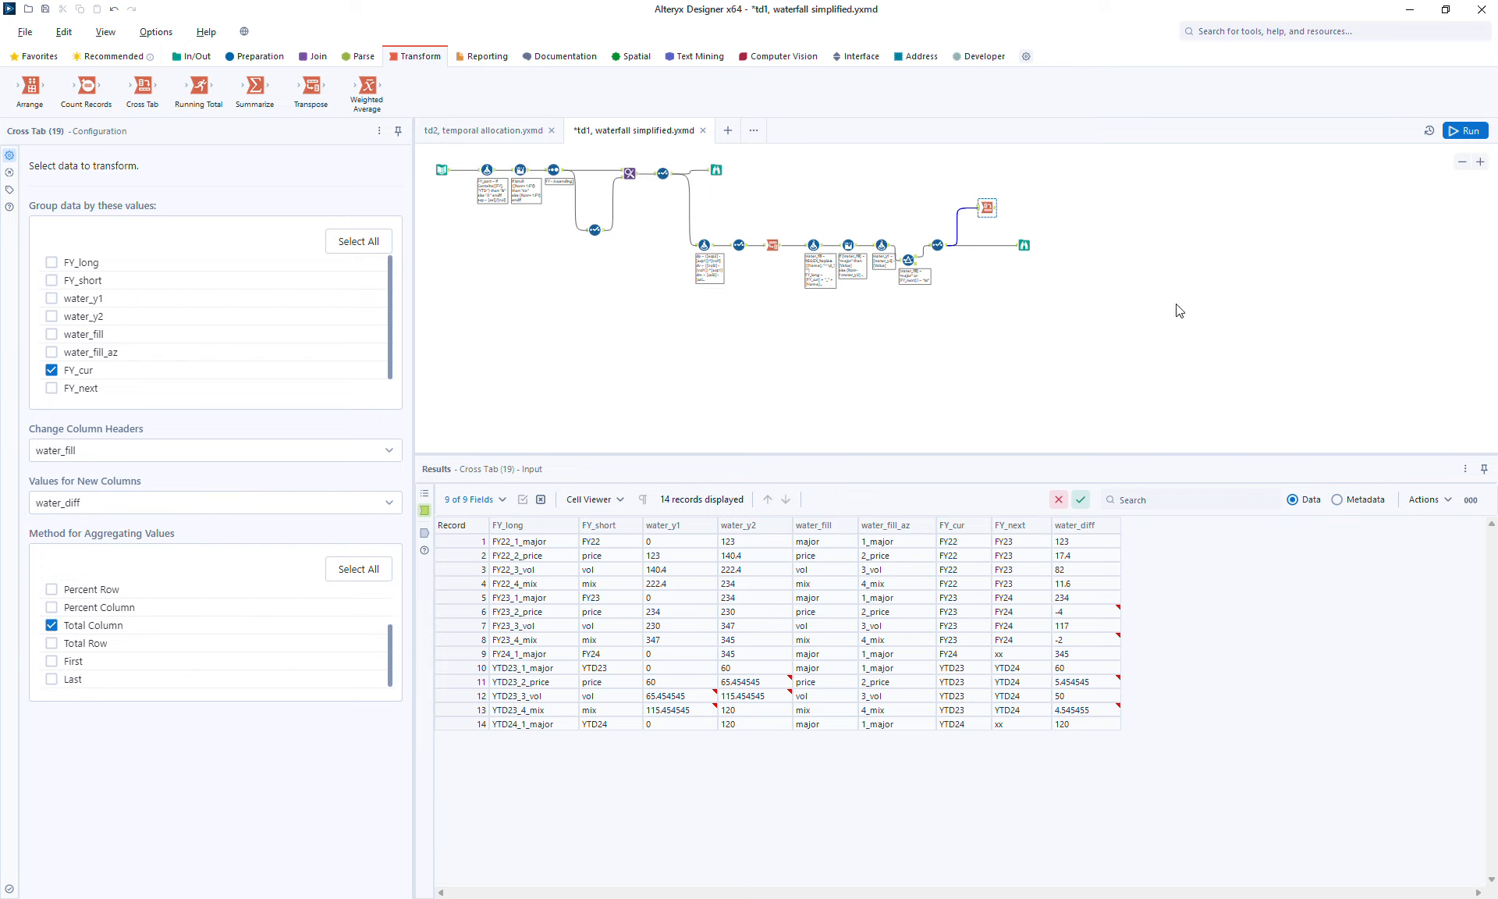
- Attach a Browse tool to the Cross Tab output and run the workflow
click(991, 213)
key(ctrl+shift+b)
click(1466, 132)
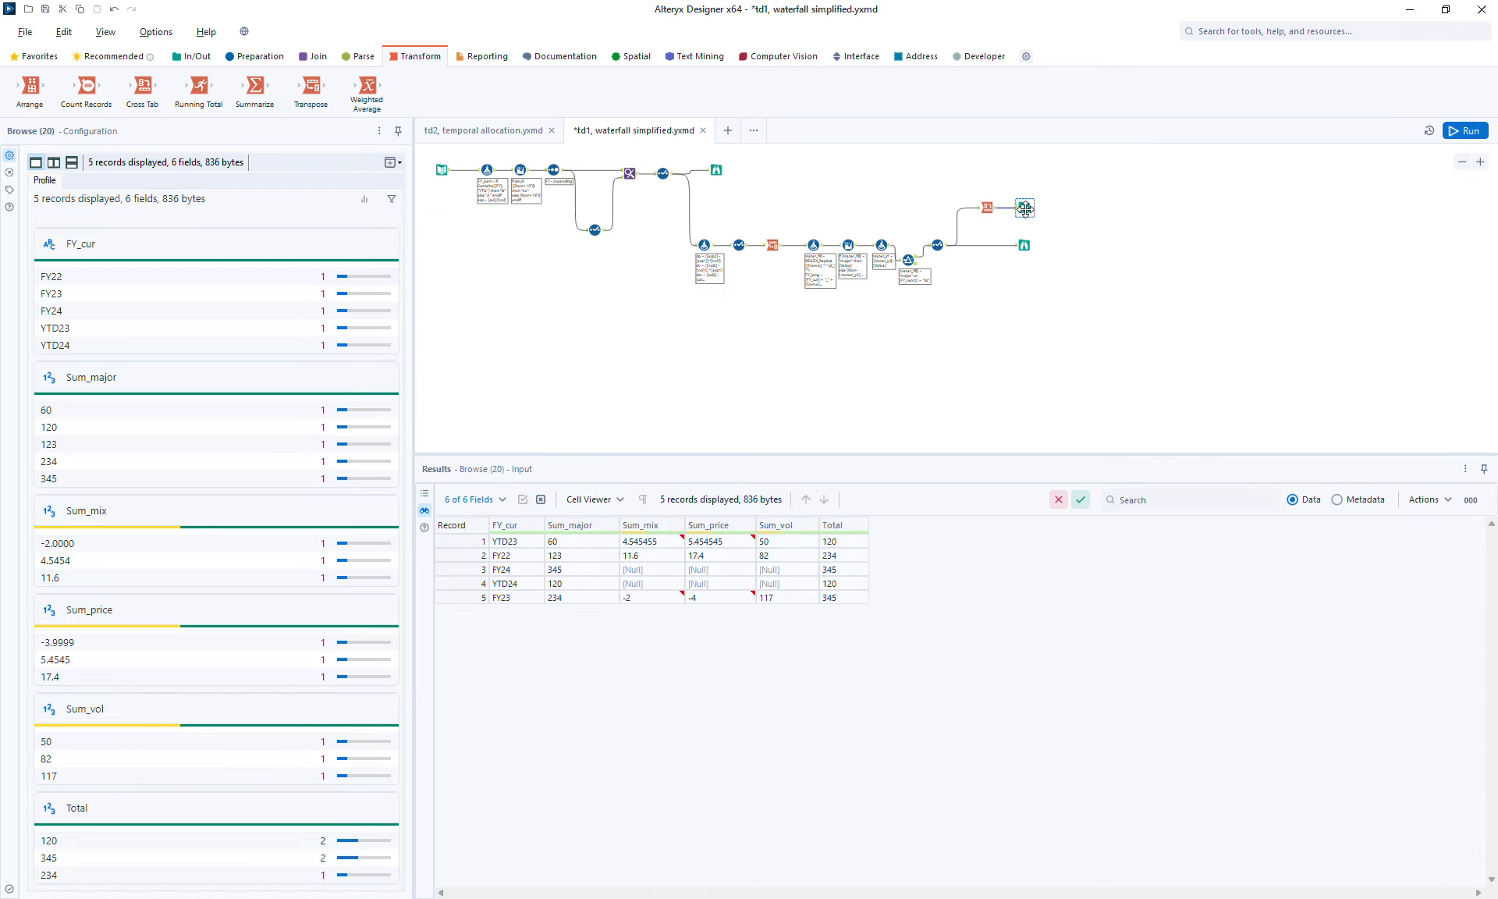
- Insert a Sort tool between the Cross Tab and its Browse, sort by FY_cur ascending, and rerun the workflow
drag(1024, 208, 1065, 205)
click(250, 62)
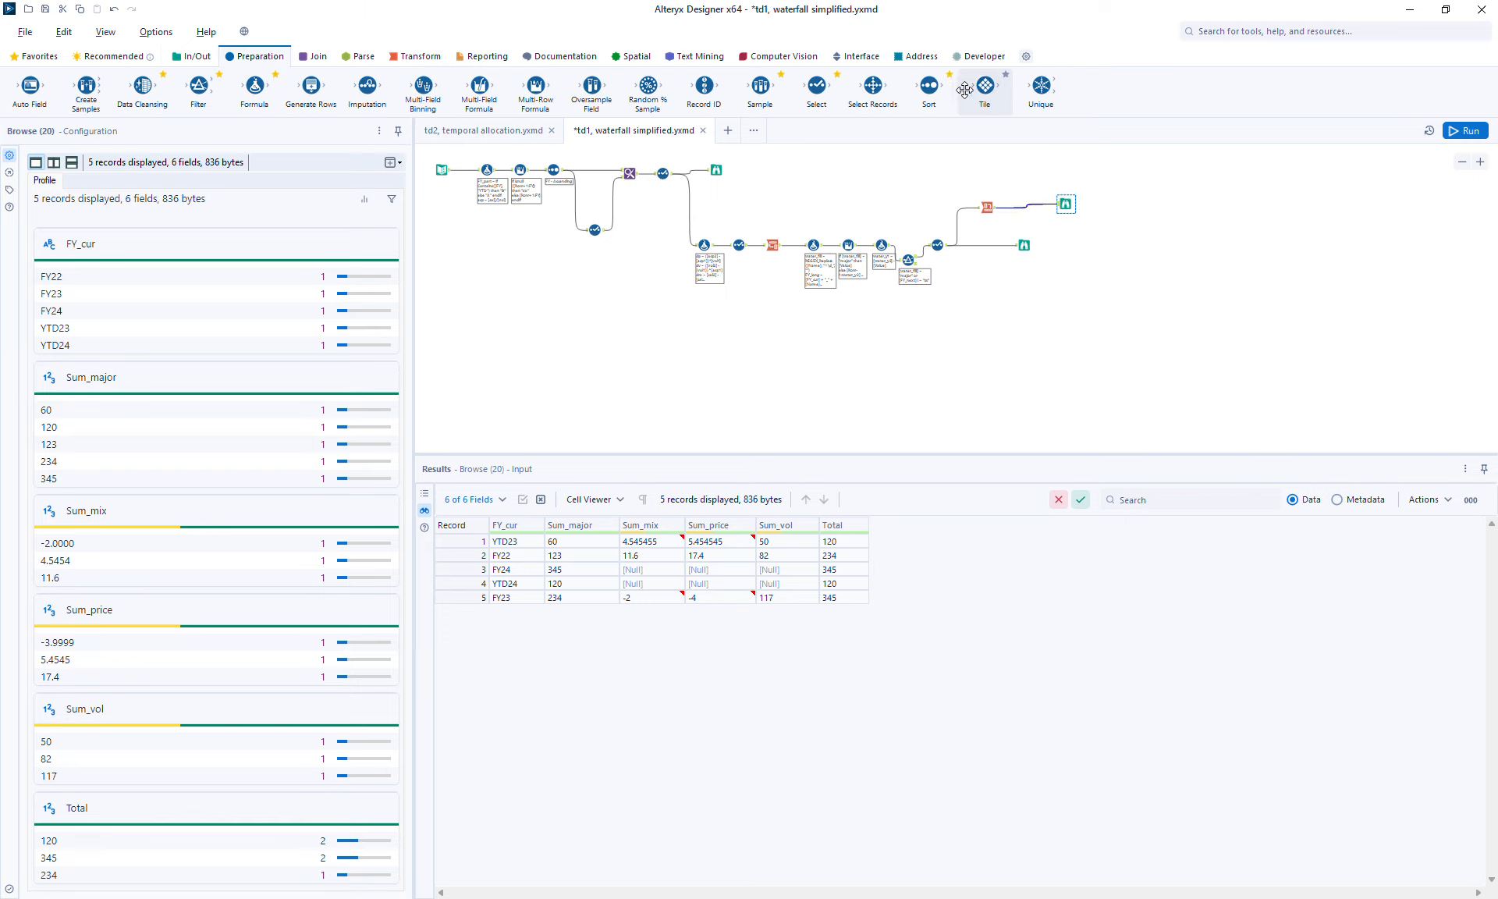
drag(928, 88, 1021, 208)
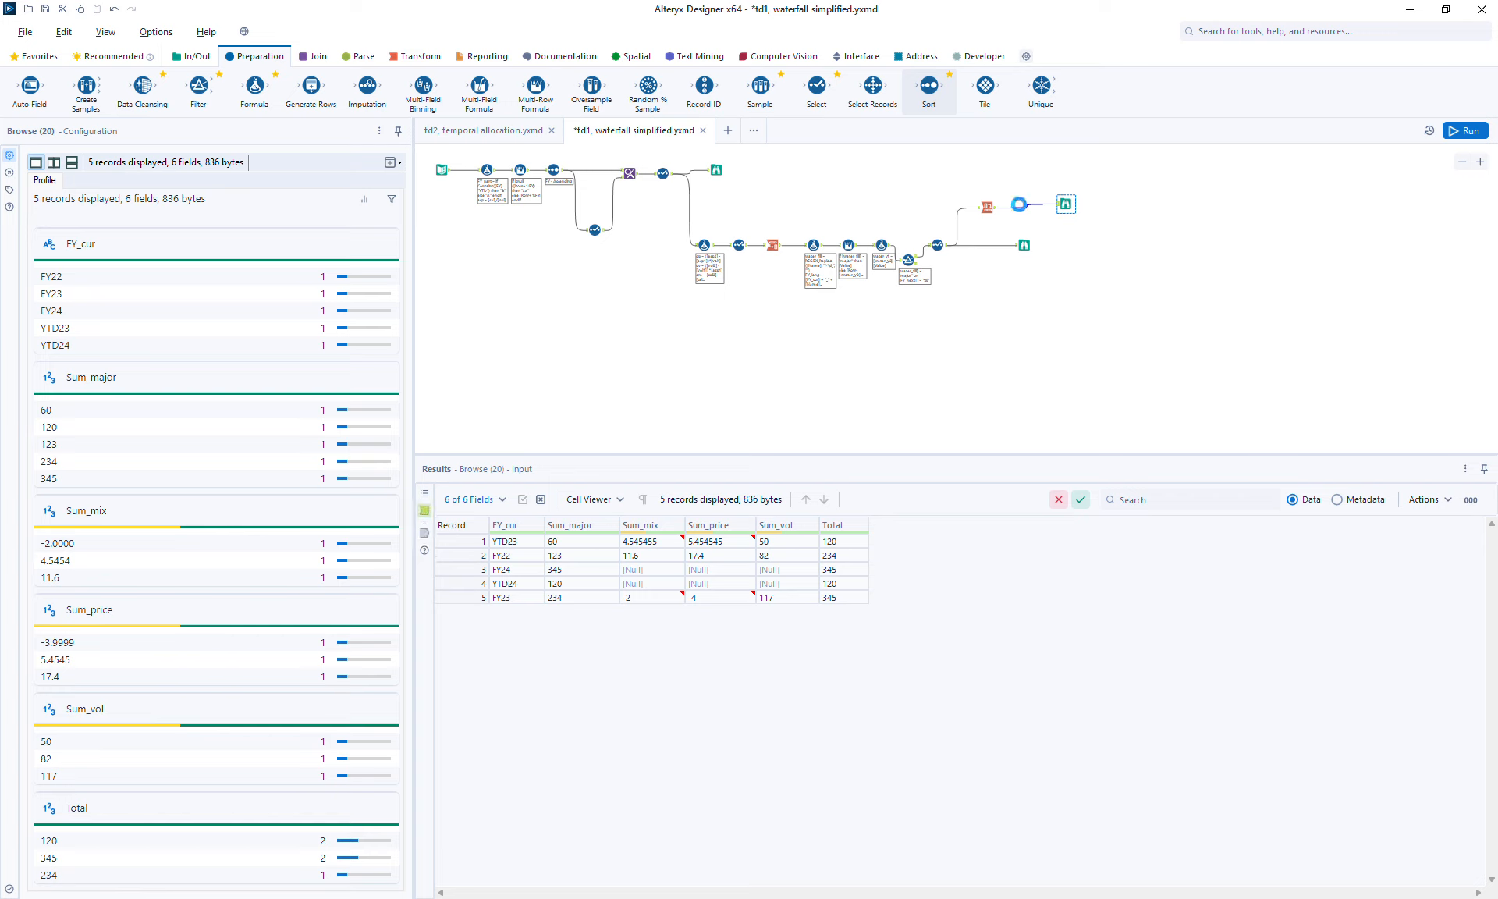
click(98, 250)
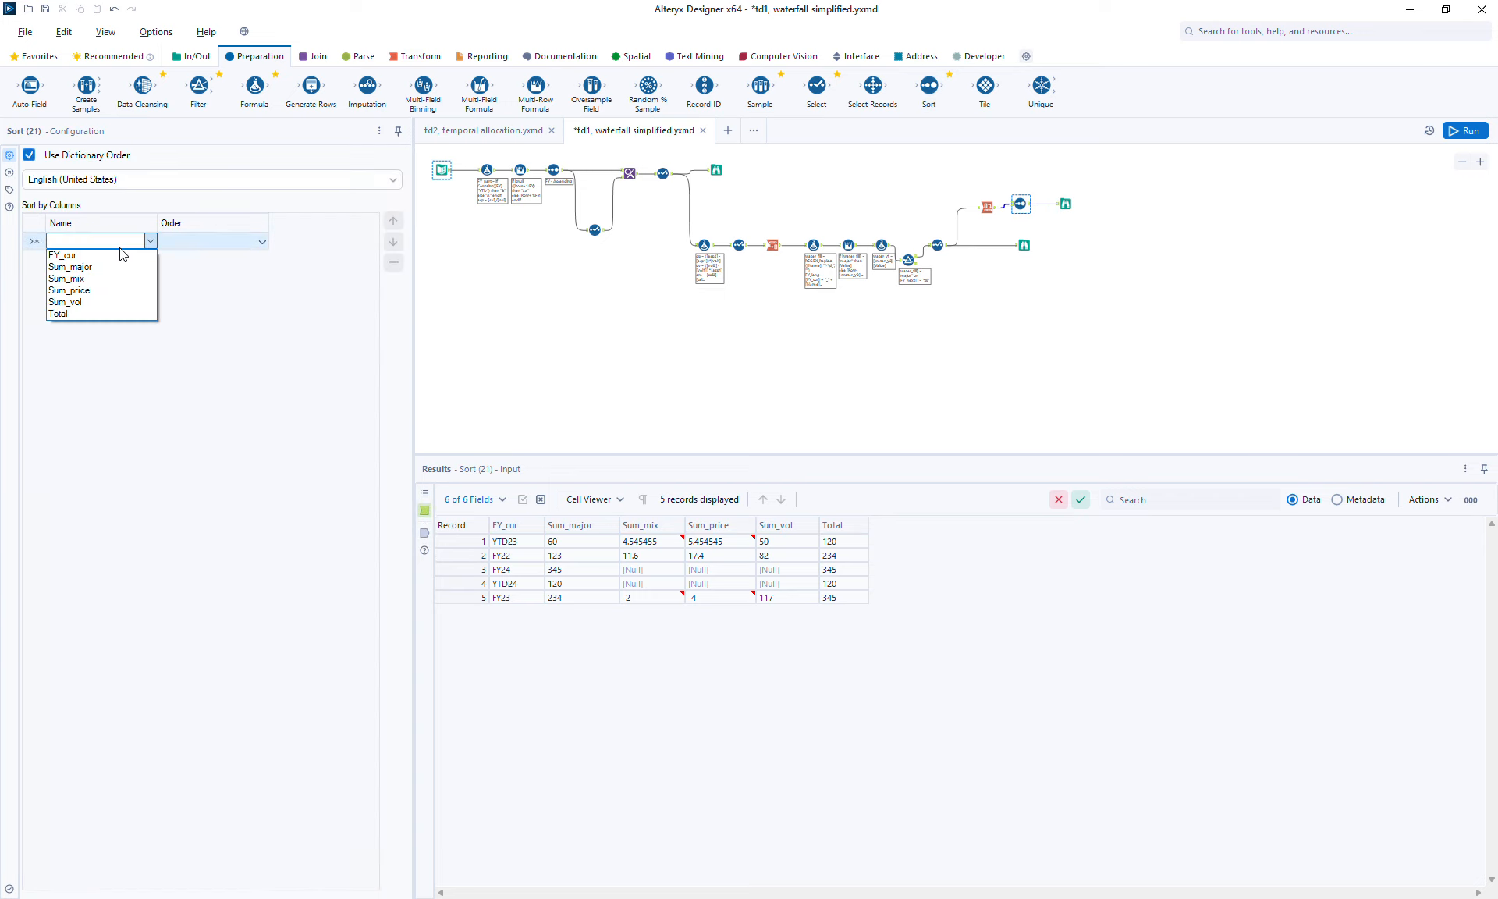
click(102, 262)
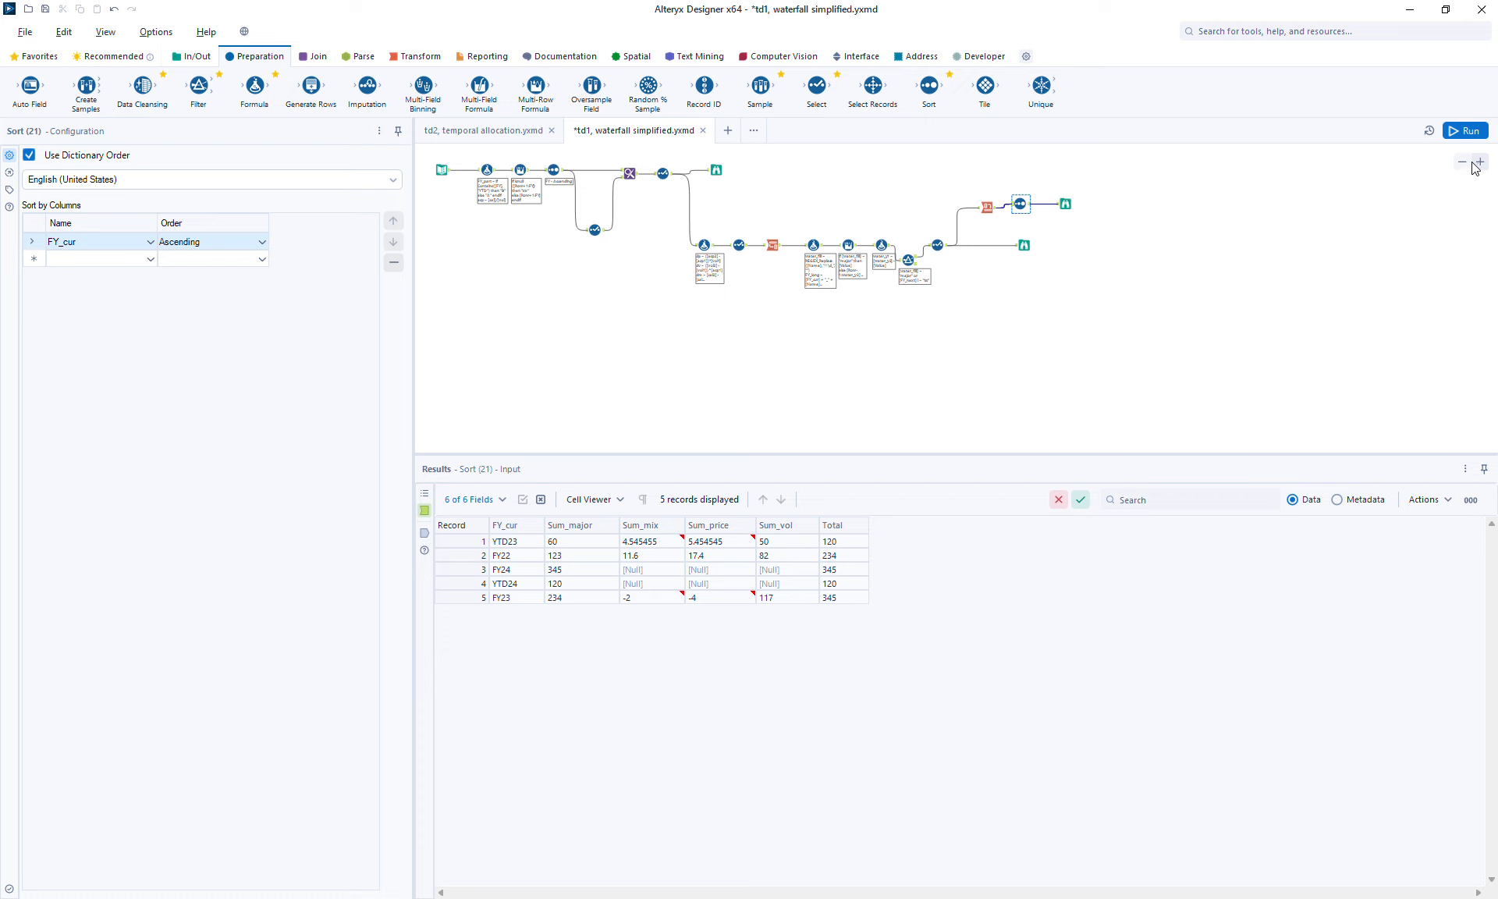
click(1471, 132)
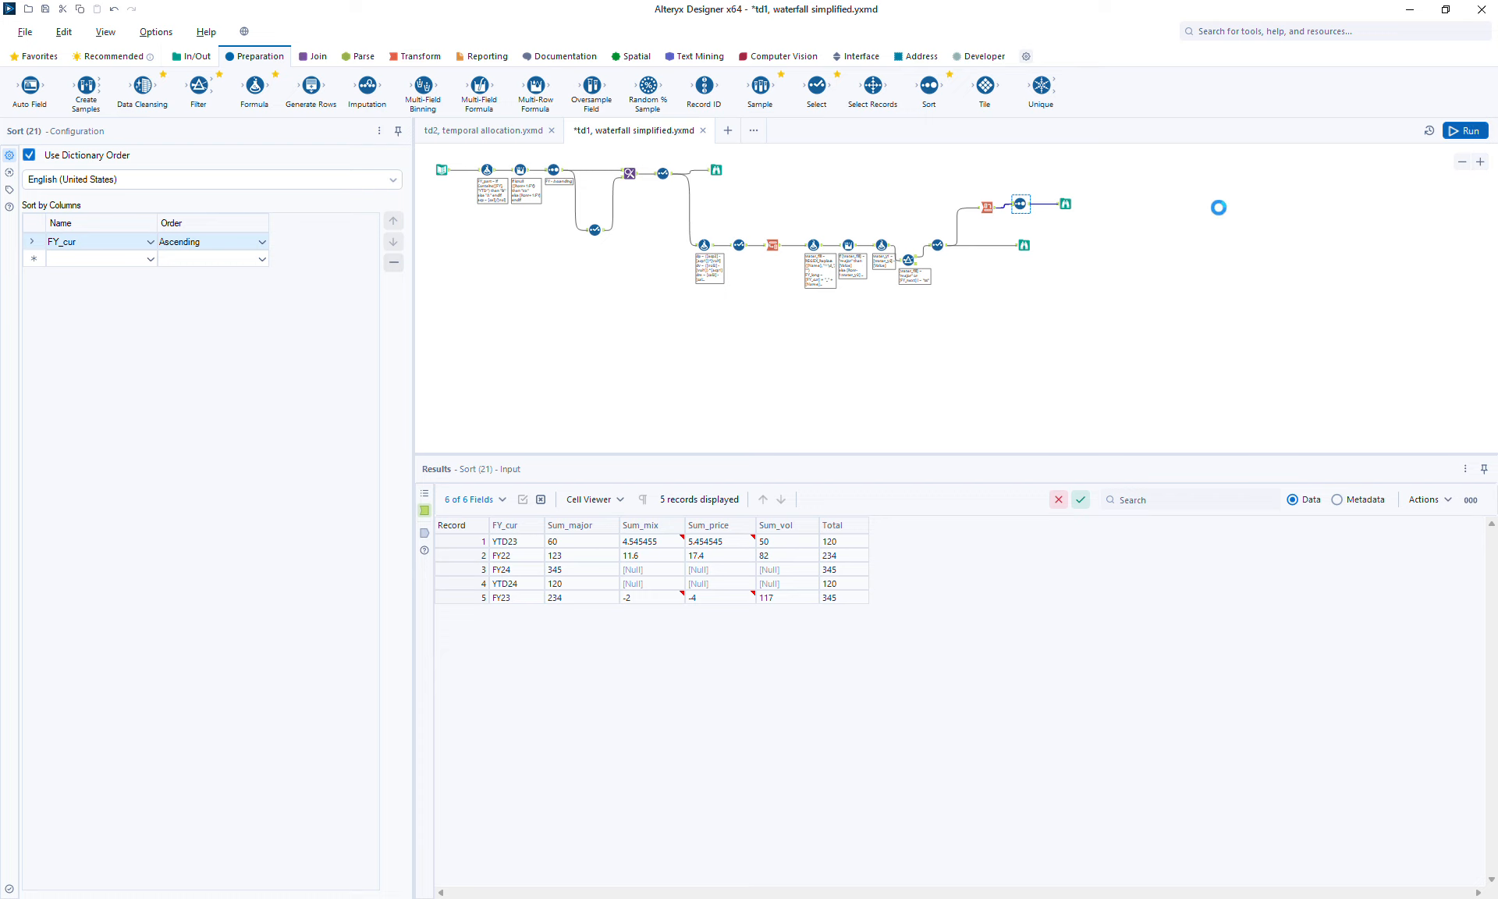
- Compare the sorted cross-tab output with the original Text Input data
click(1066, 205)
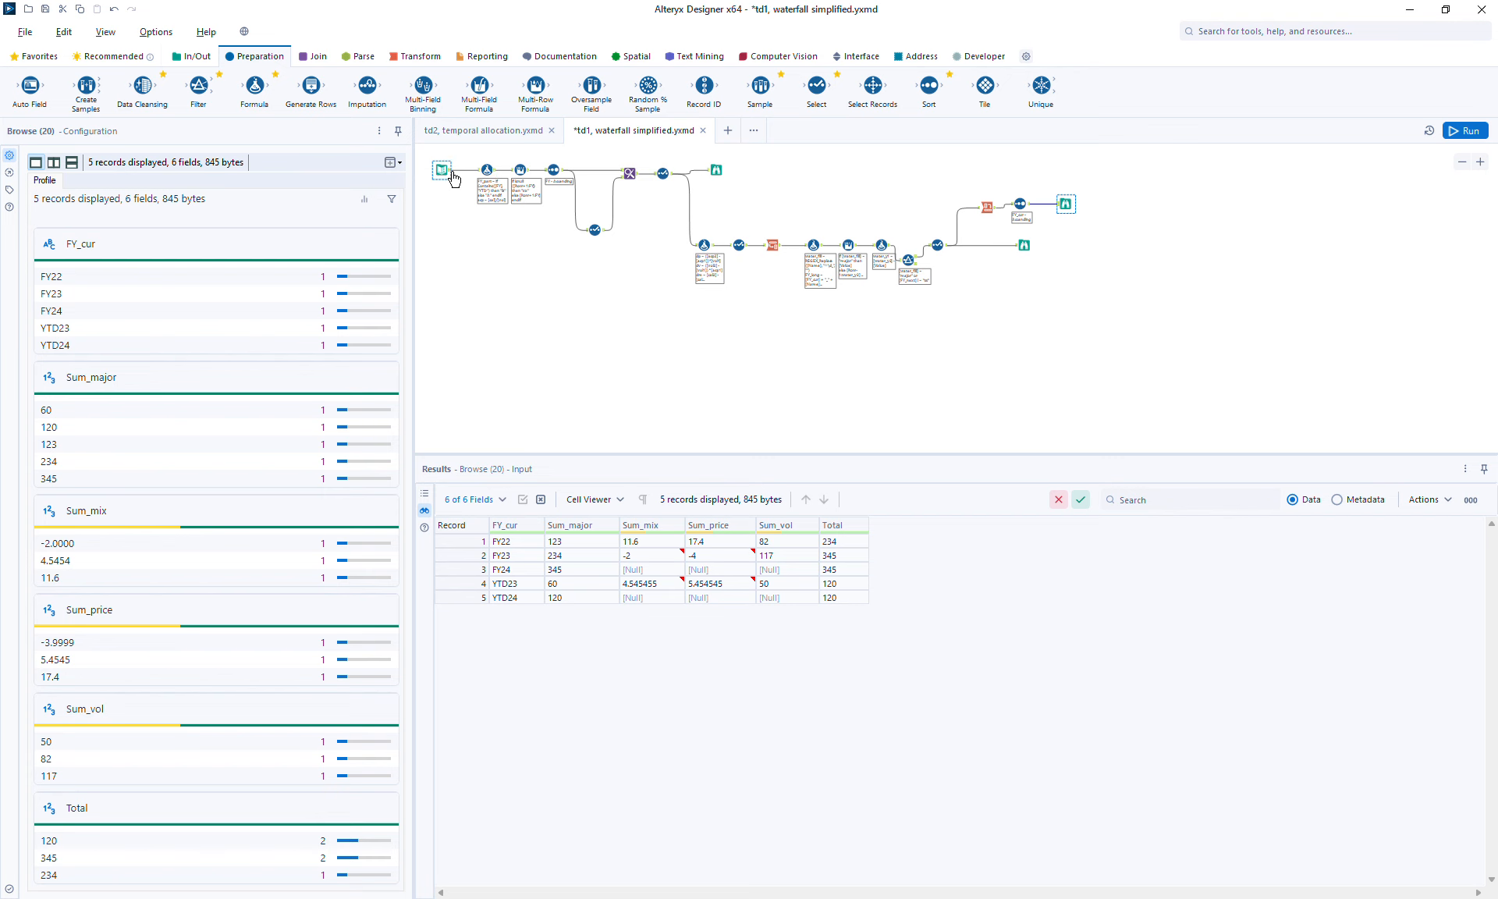
click(455, 197)
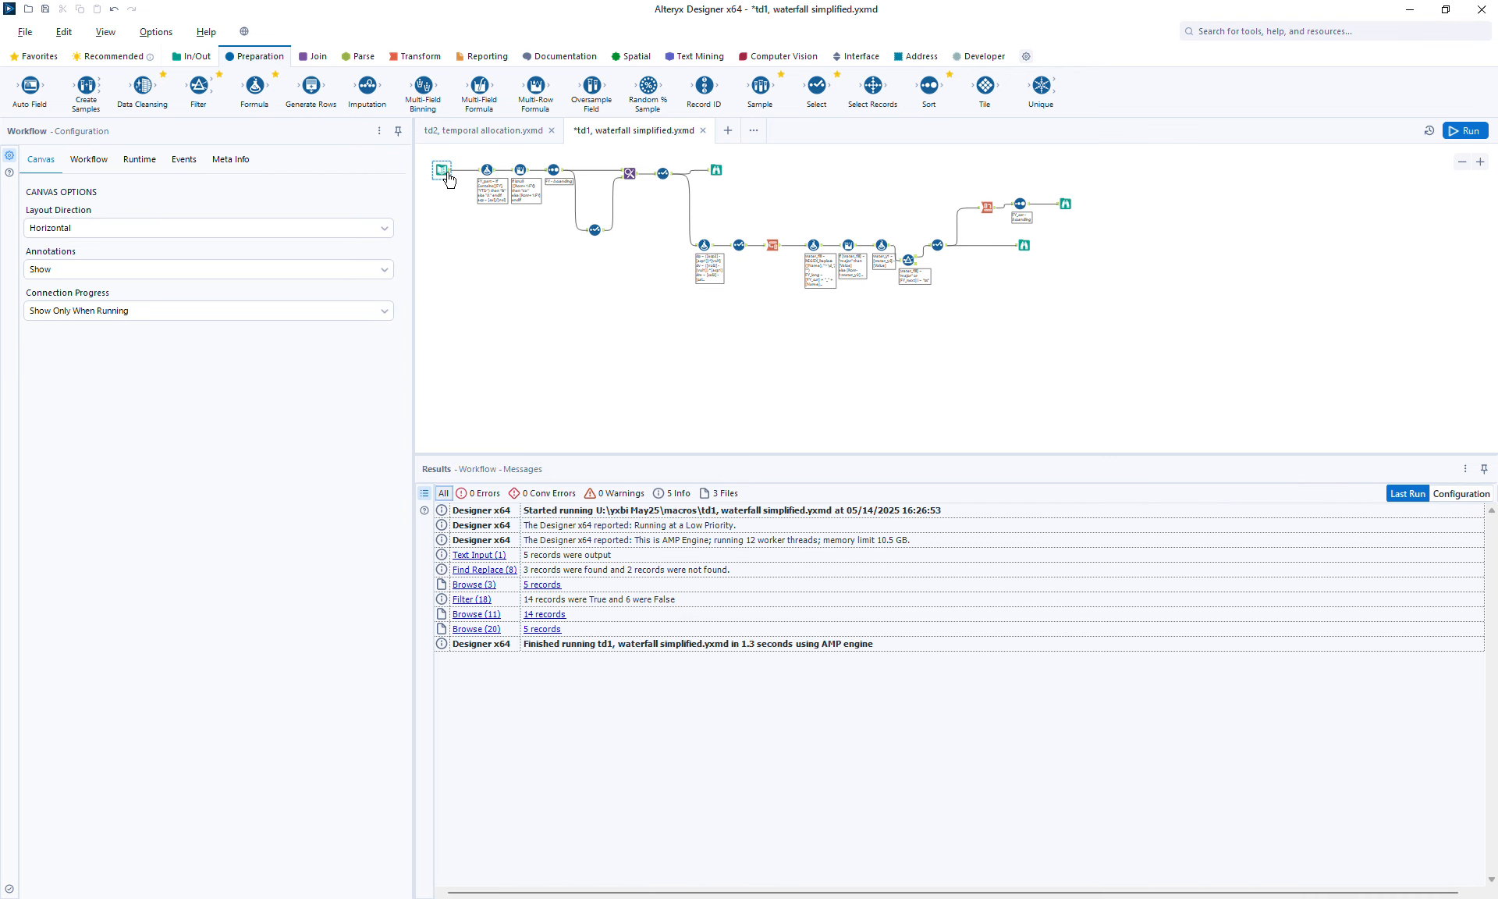
click(450, 181)
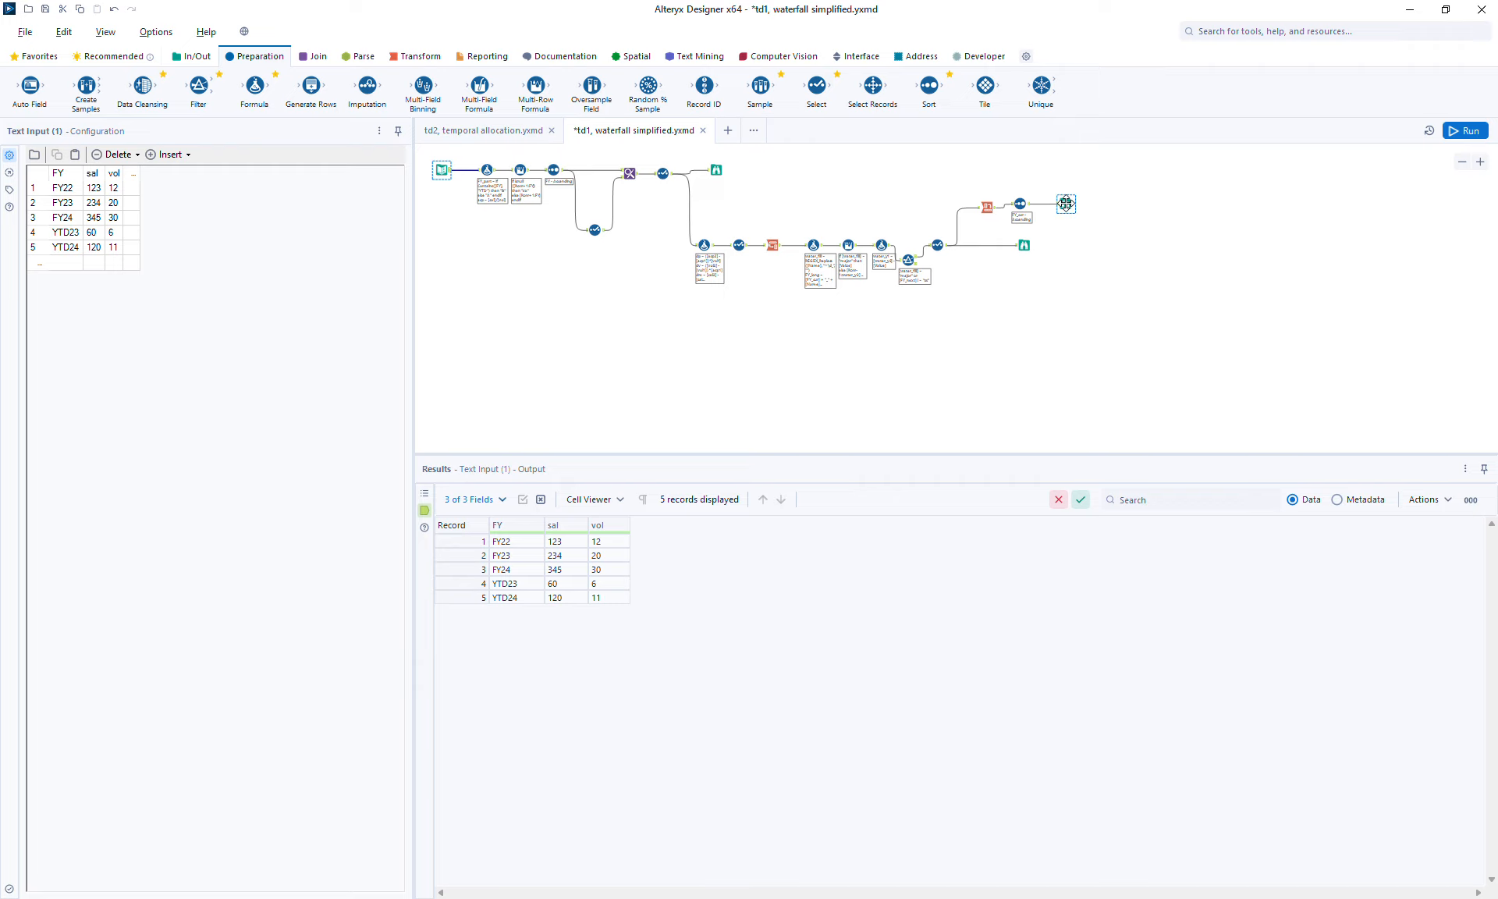
click(1065, 204)
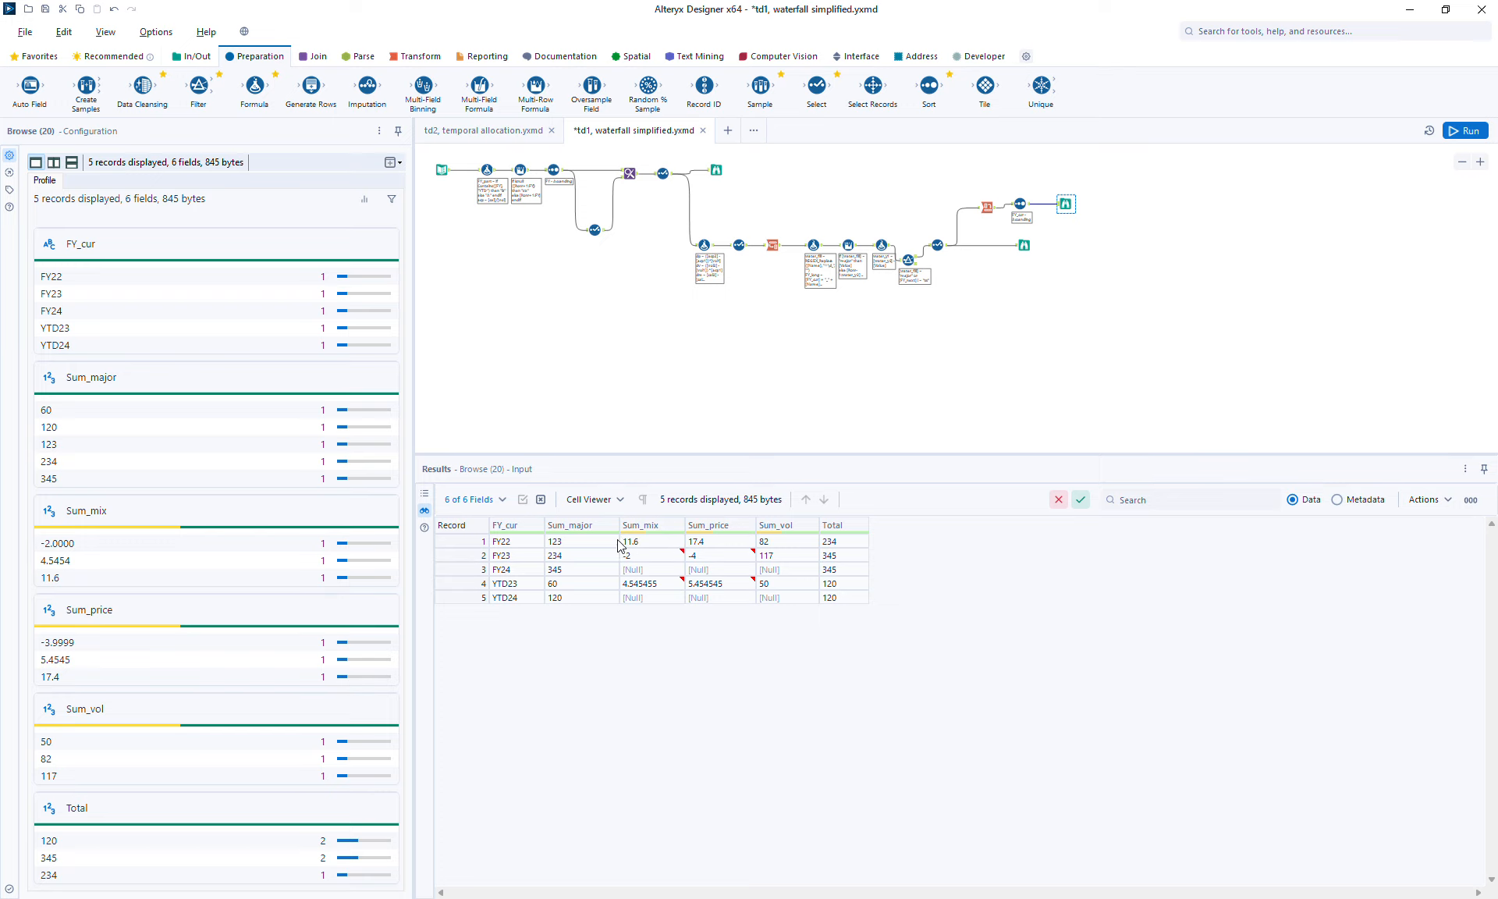
- Check how the major, price, vol and mix sums bridge each fiscal year to the next in the FY22 to FY24 rows
click(831, 541)
click(571, 557)
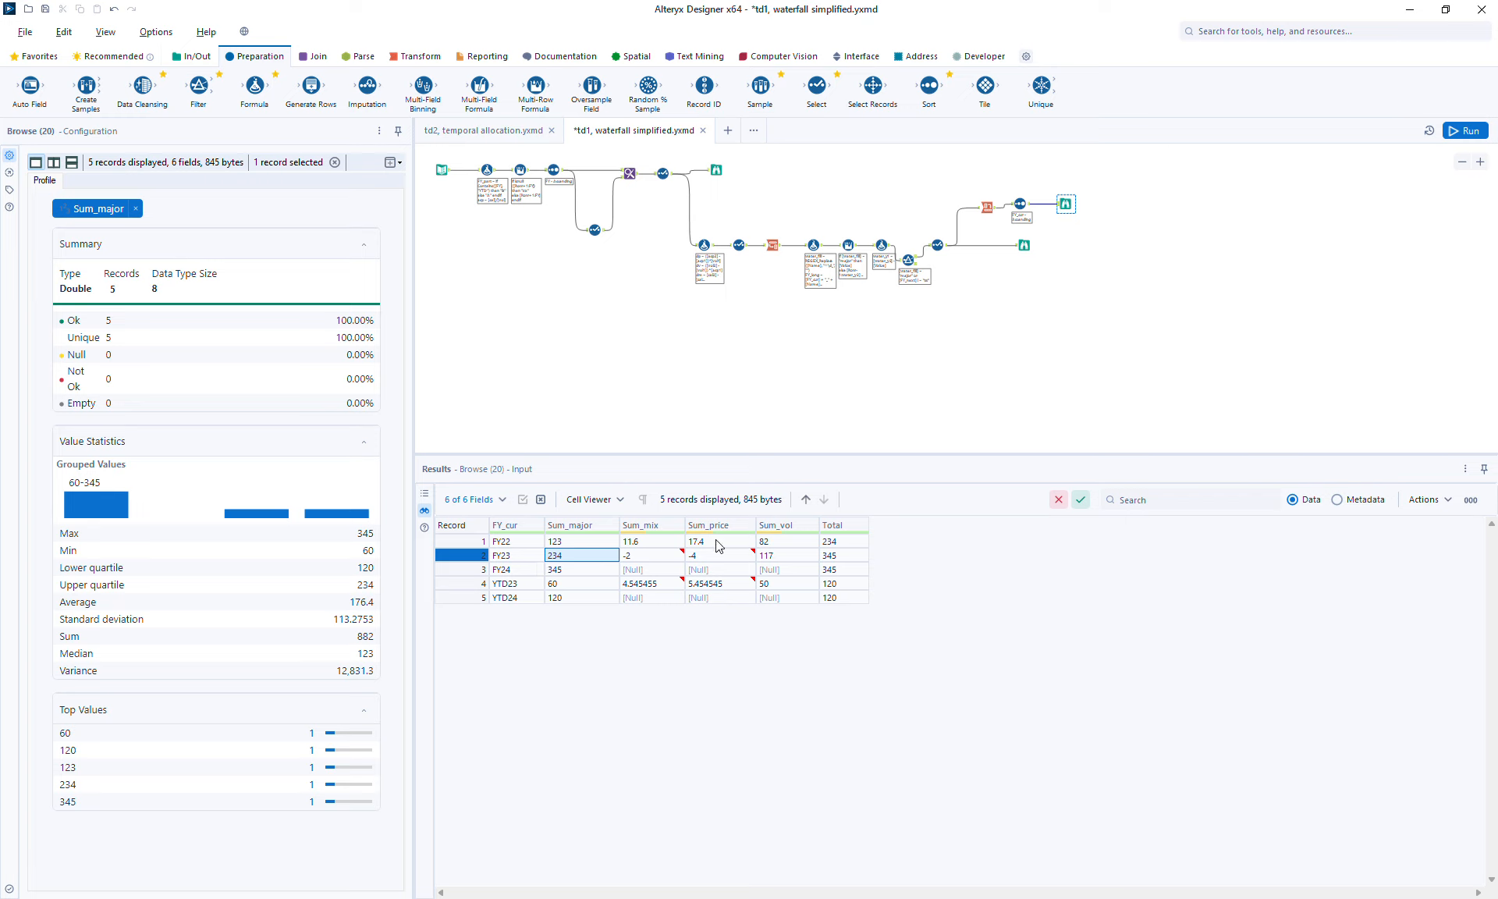
click(769, 542)
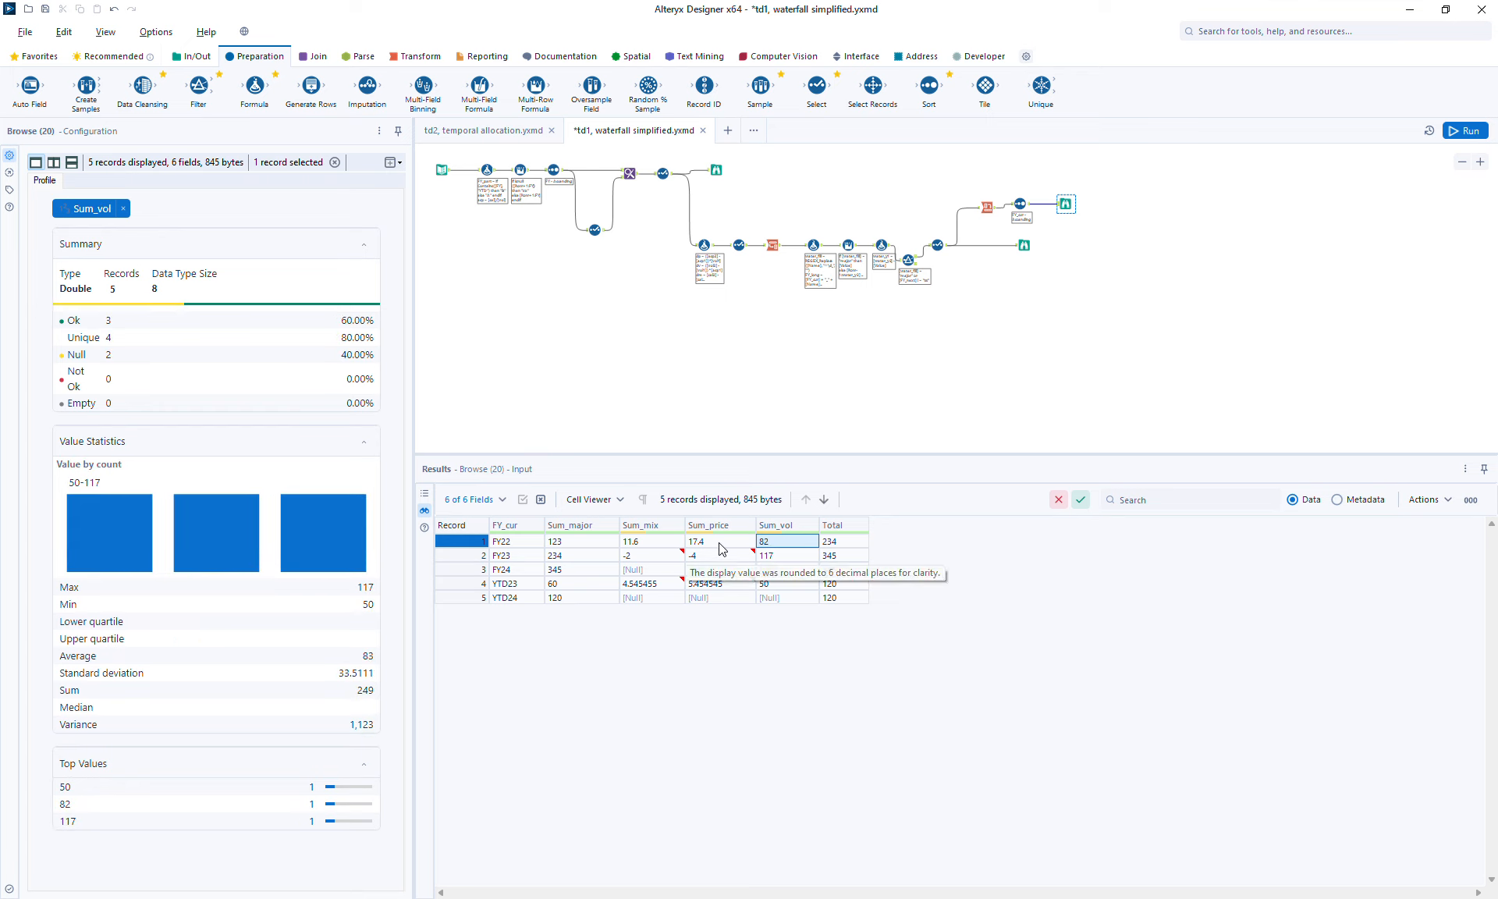
click(720, 543)
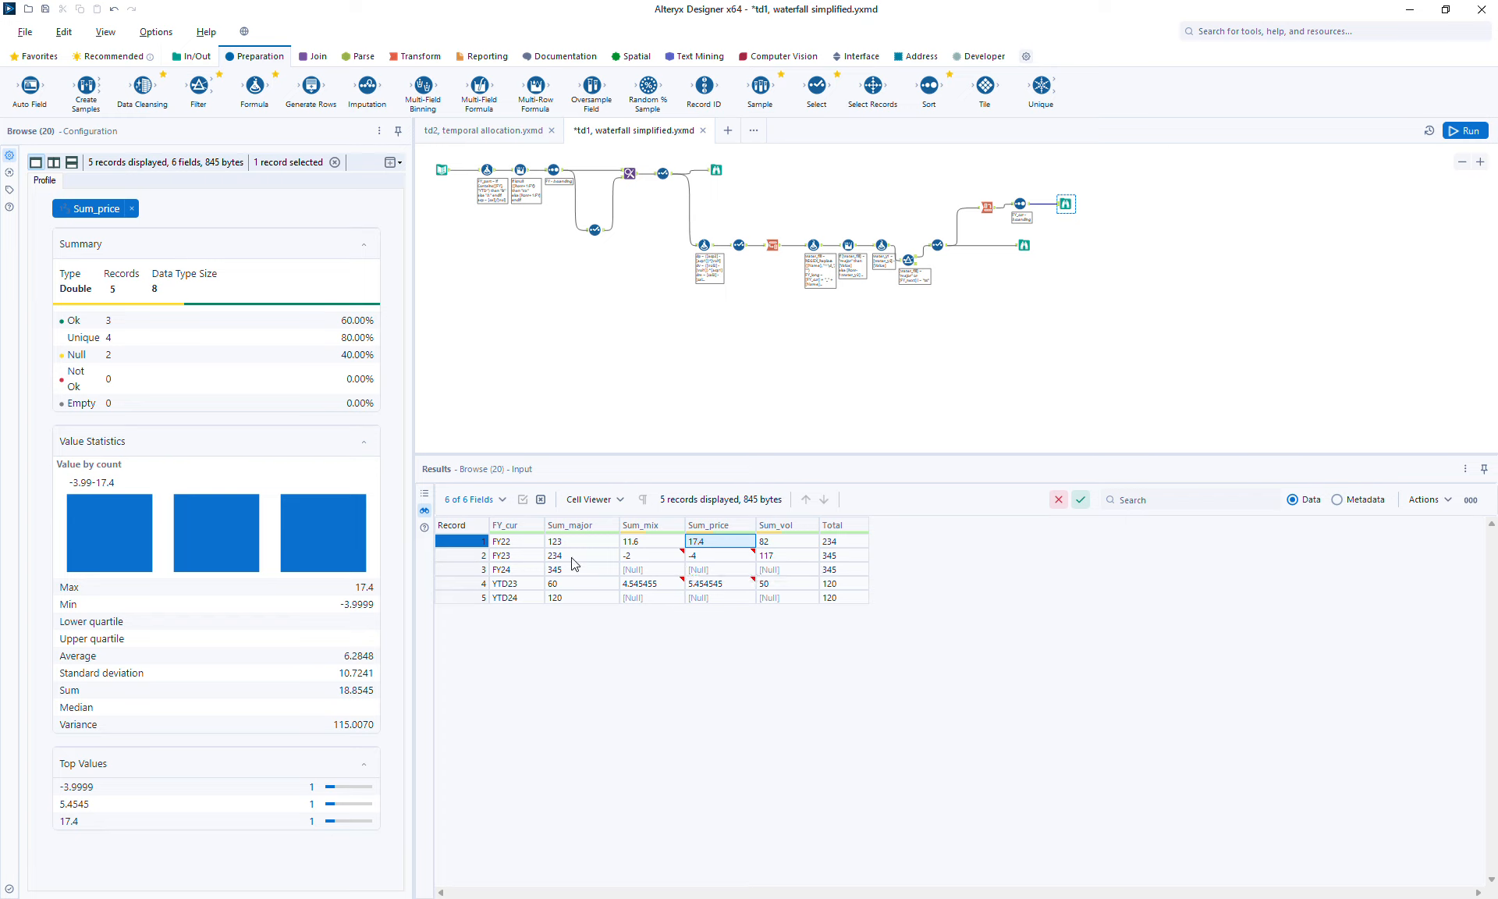
click(842, 560)
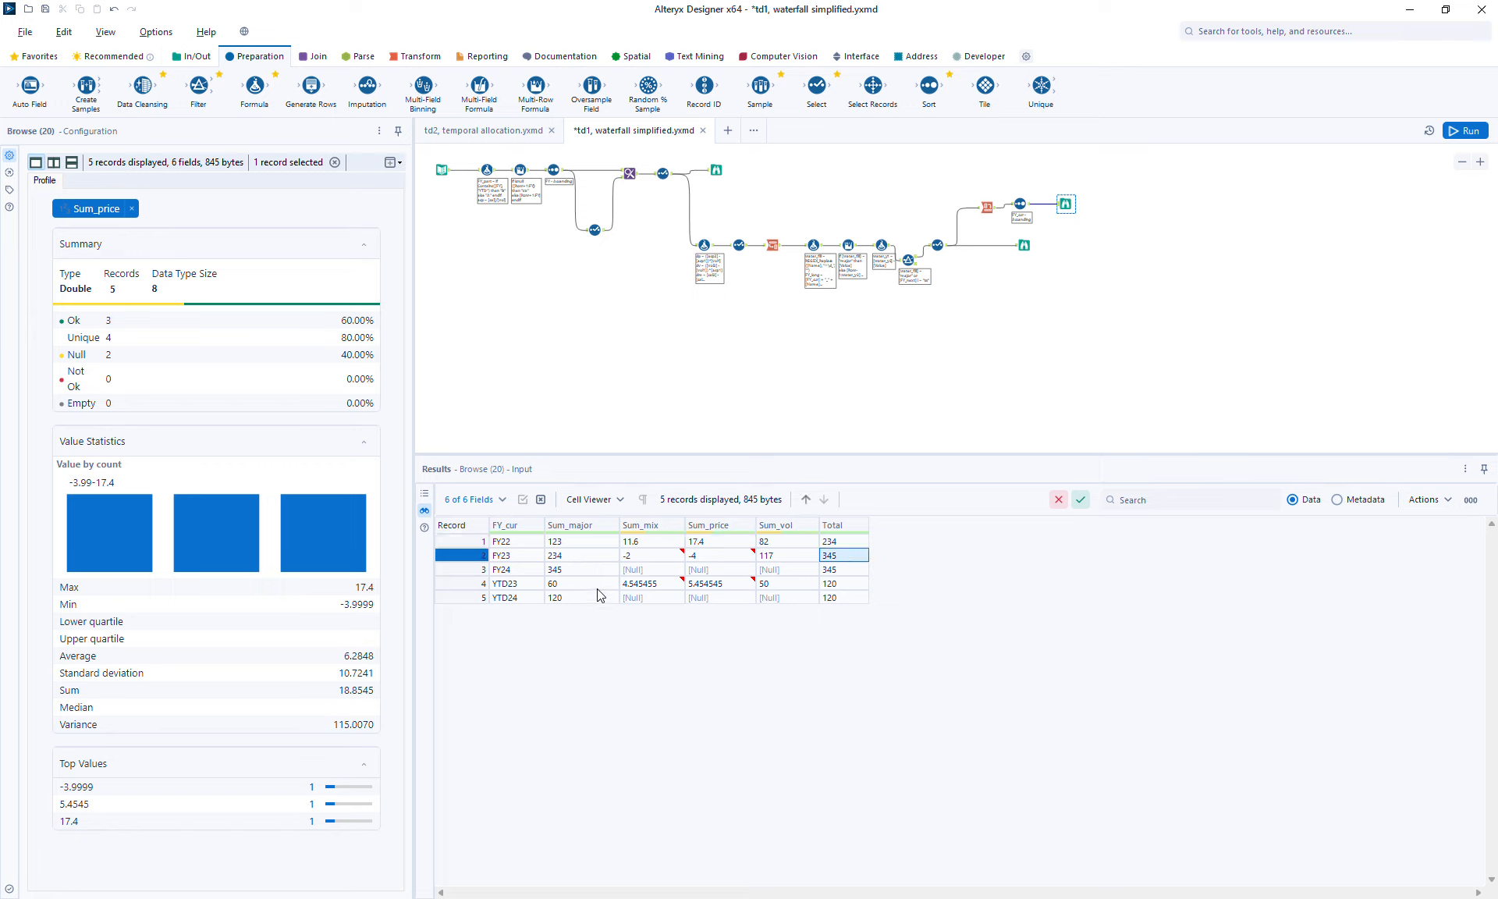
click(574, 574)
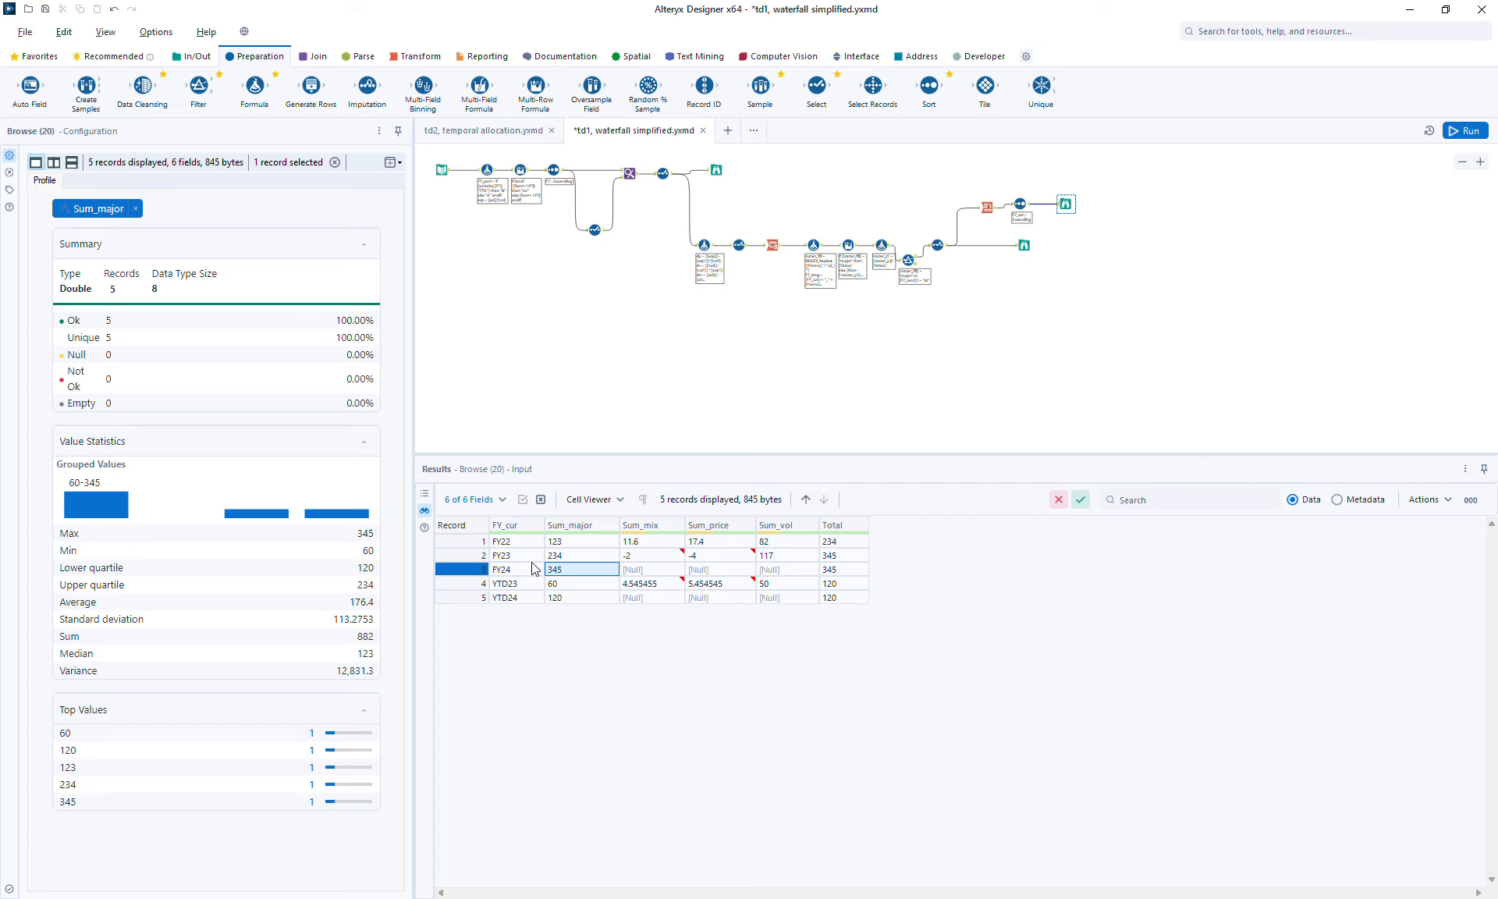
click(498, 572)
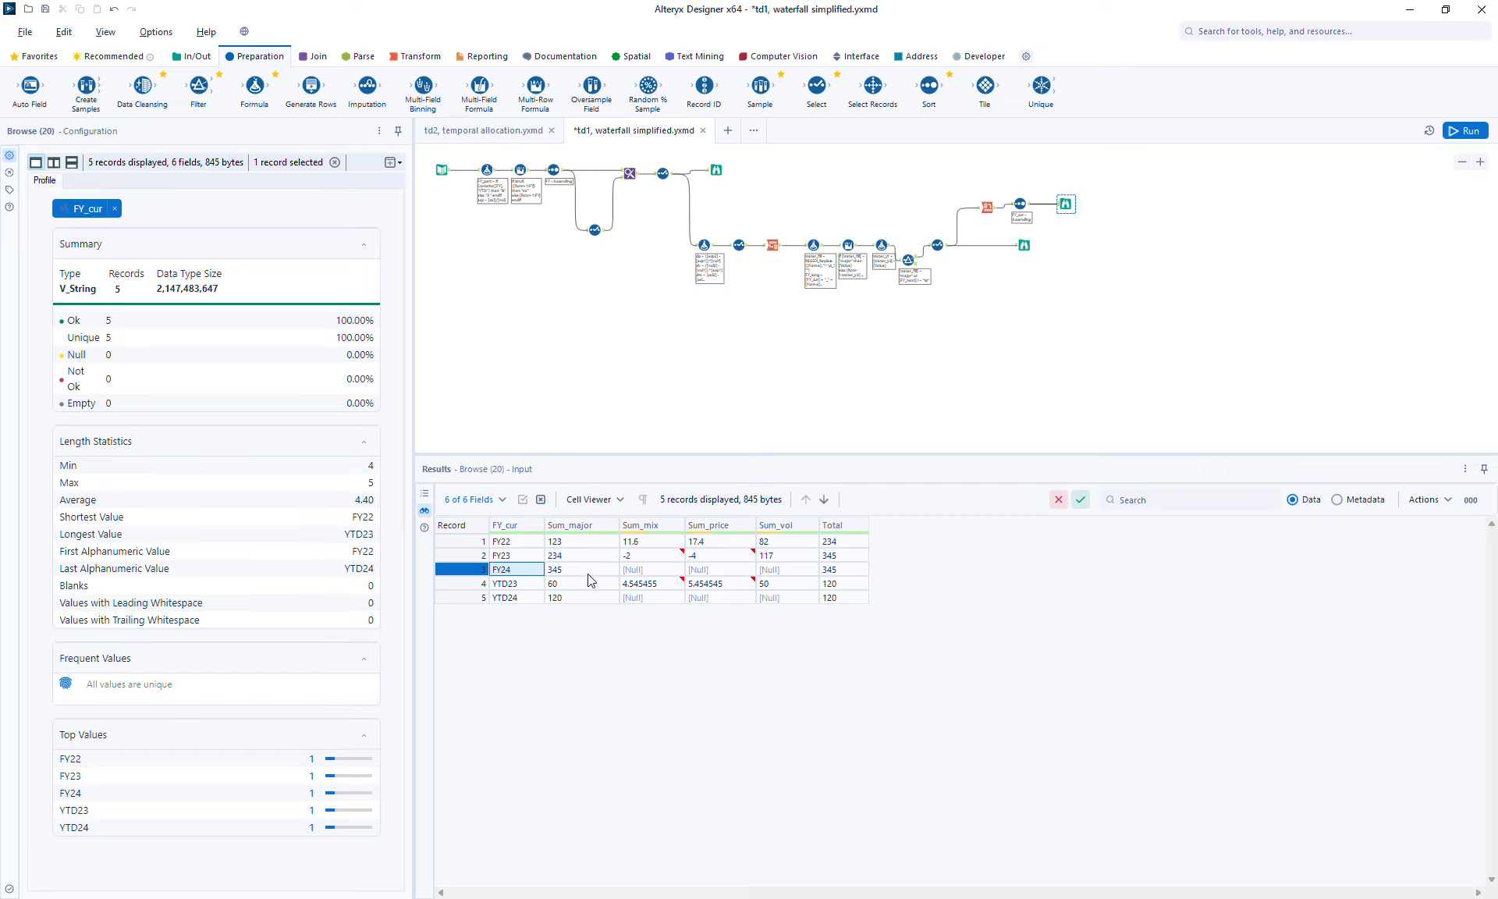
- Check how the YTD23 major, price, vol and mix sums bridge to YTD24, comparing the cross-tab with the detailed waterfall output
click(849, 576)
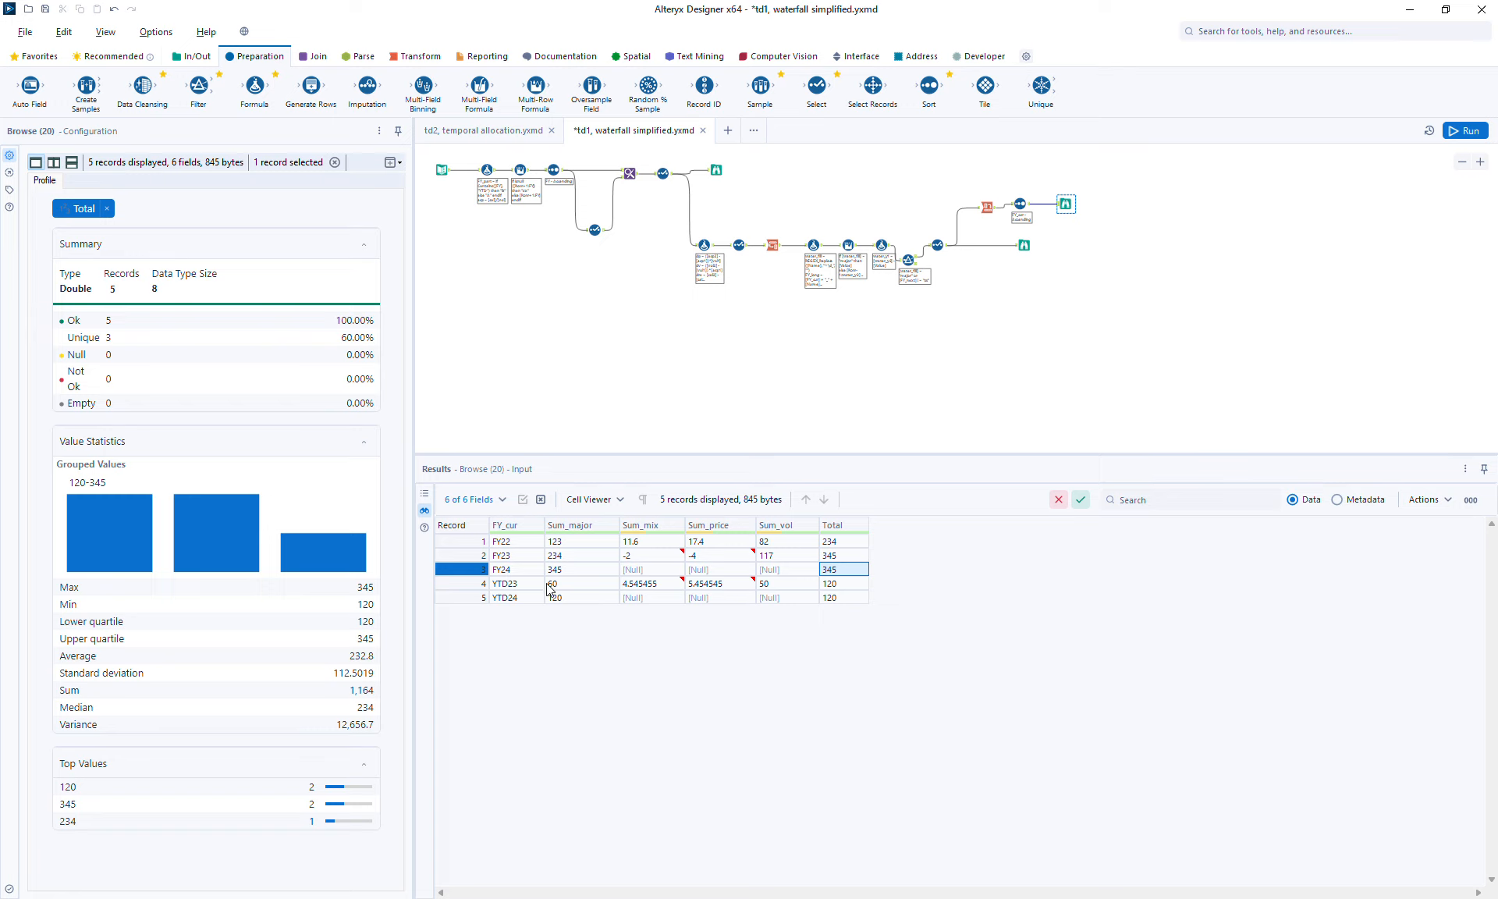
drag(465, 583, 466, 597)
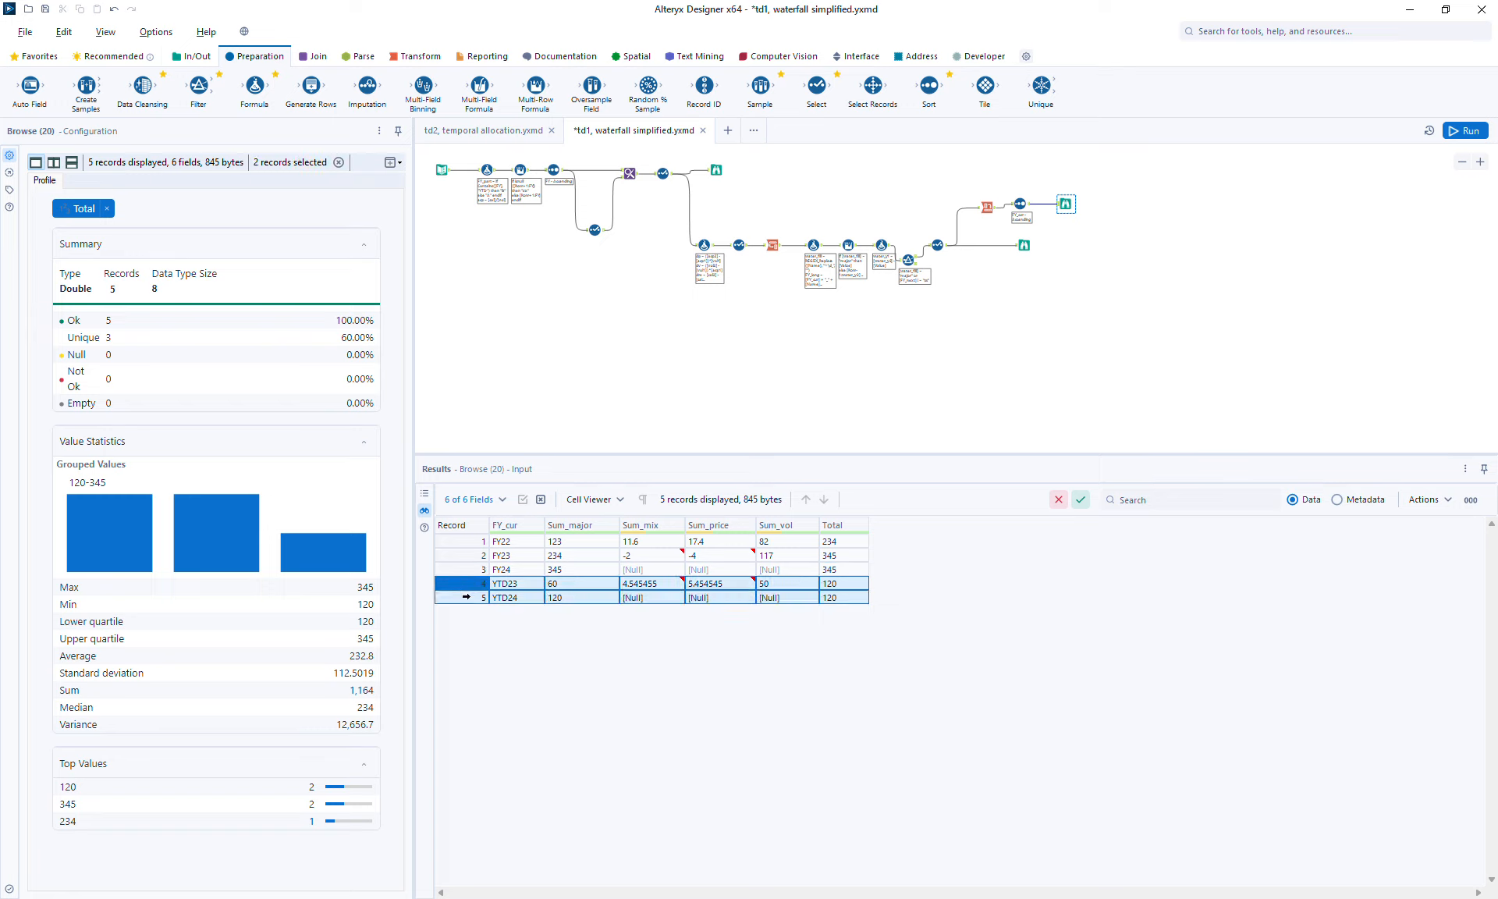
click(592, 583)
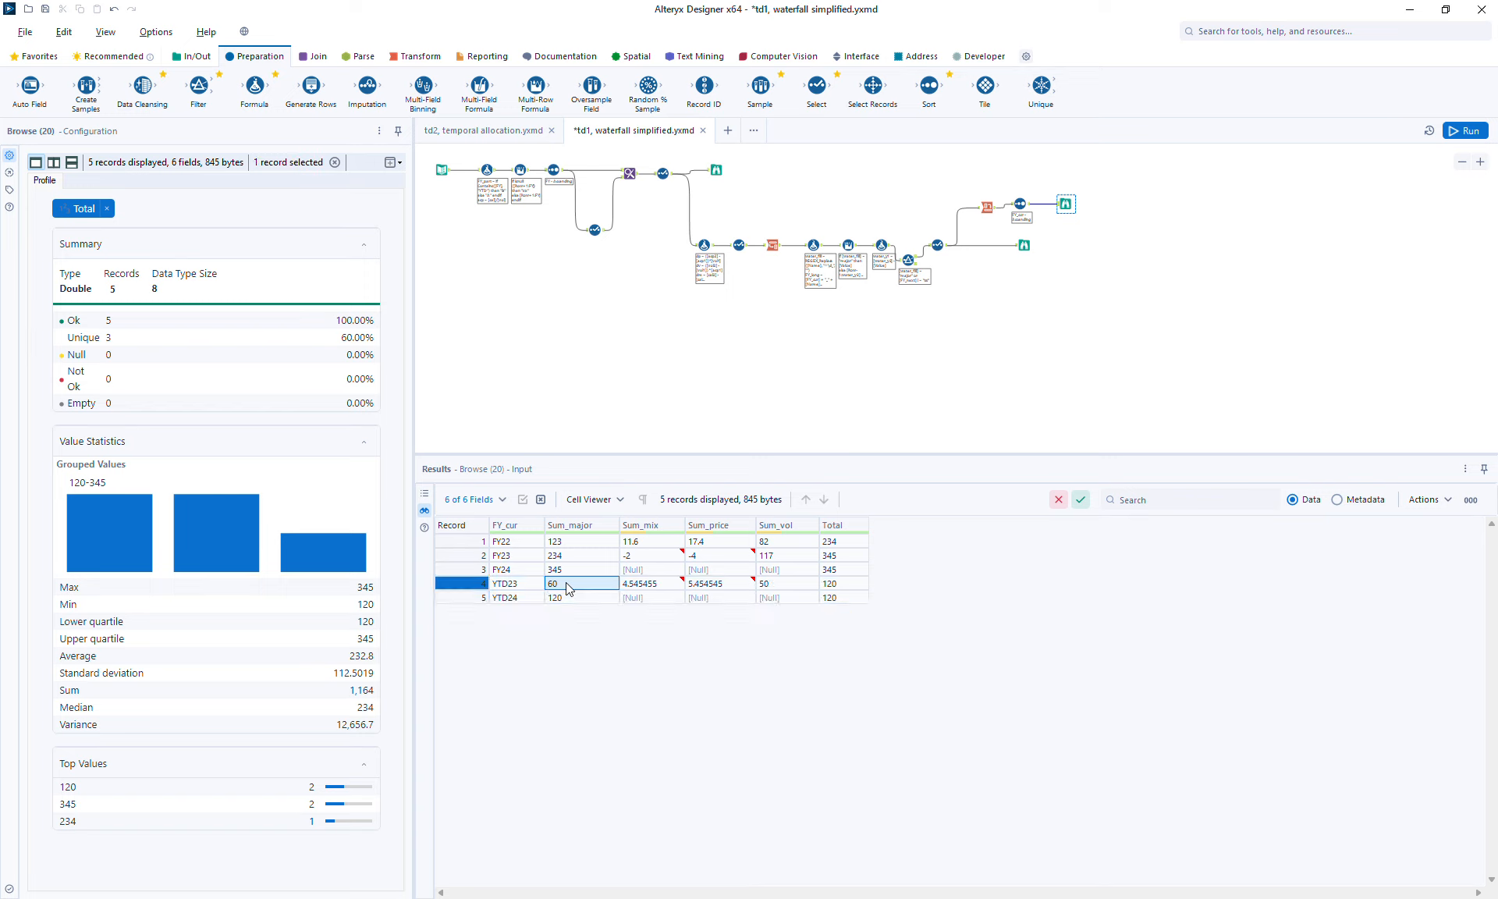
click(839, 586)
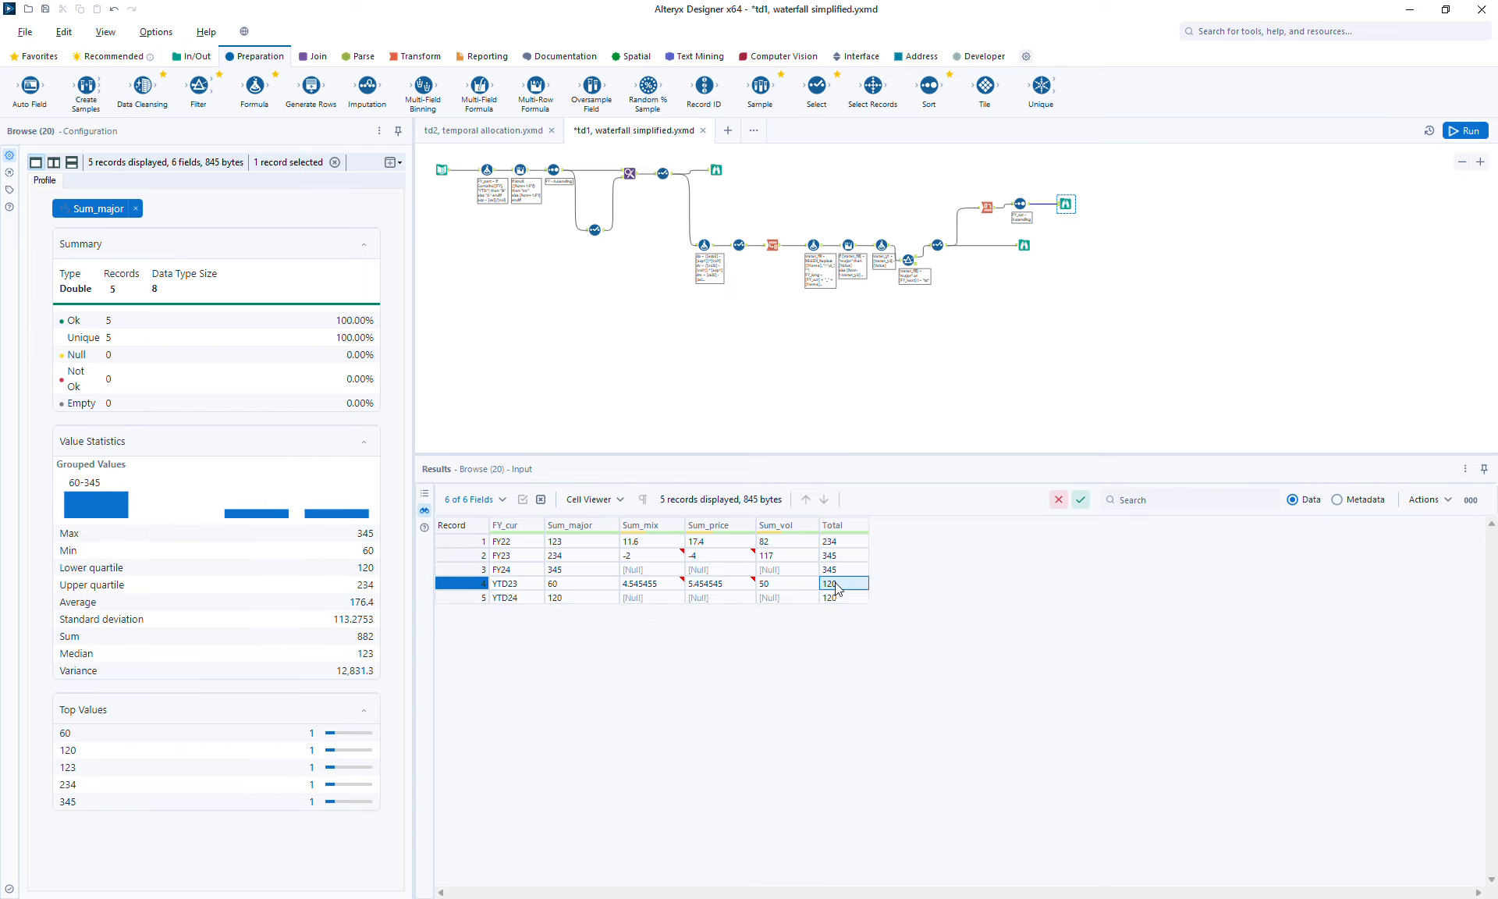
click(571, 598)
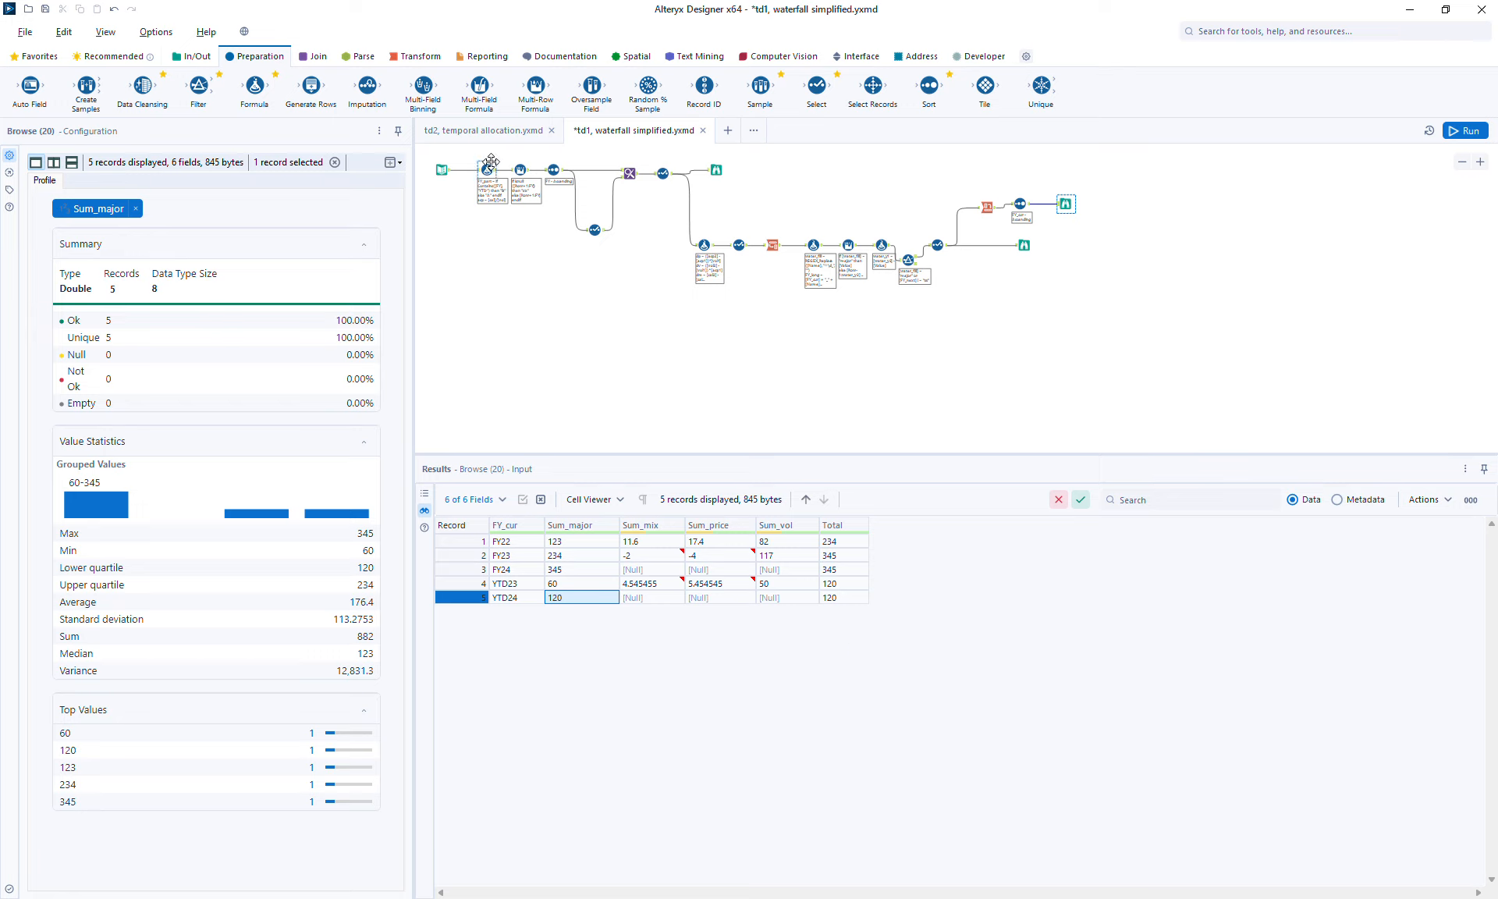
click(1025, 246)
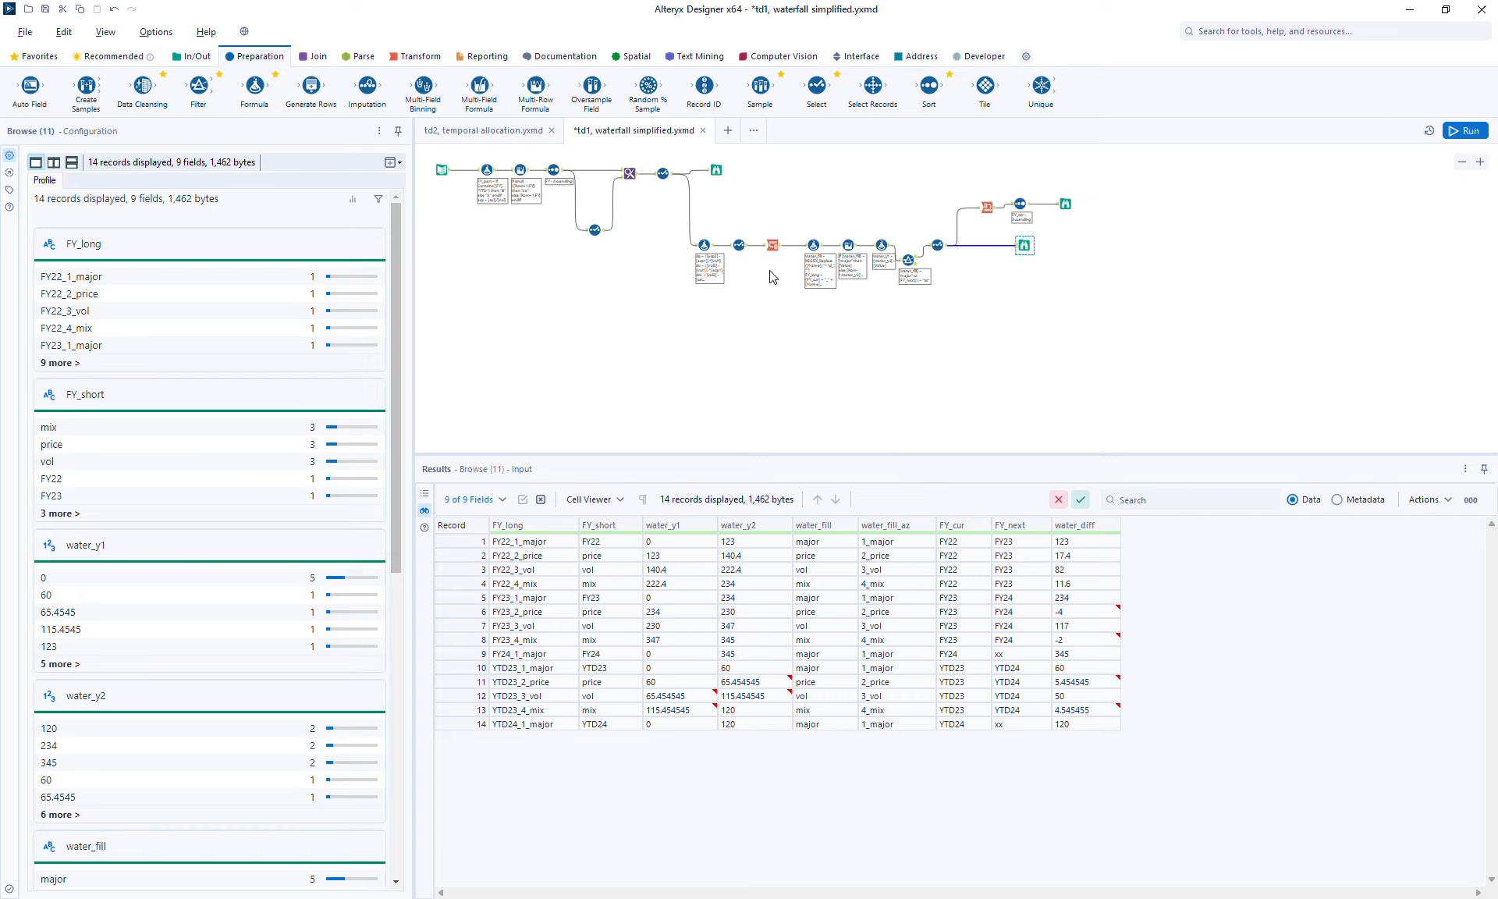
click(1065, 204)
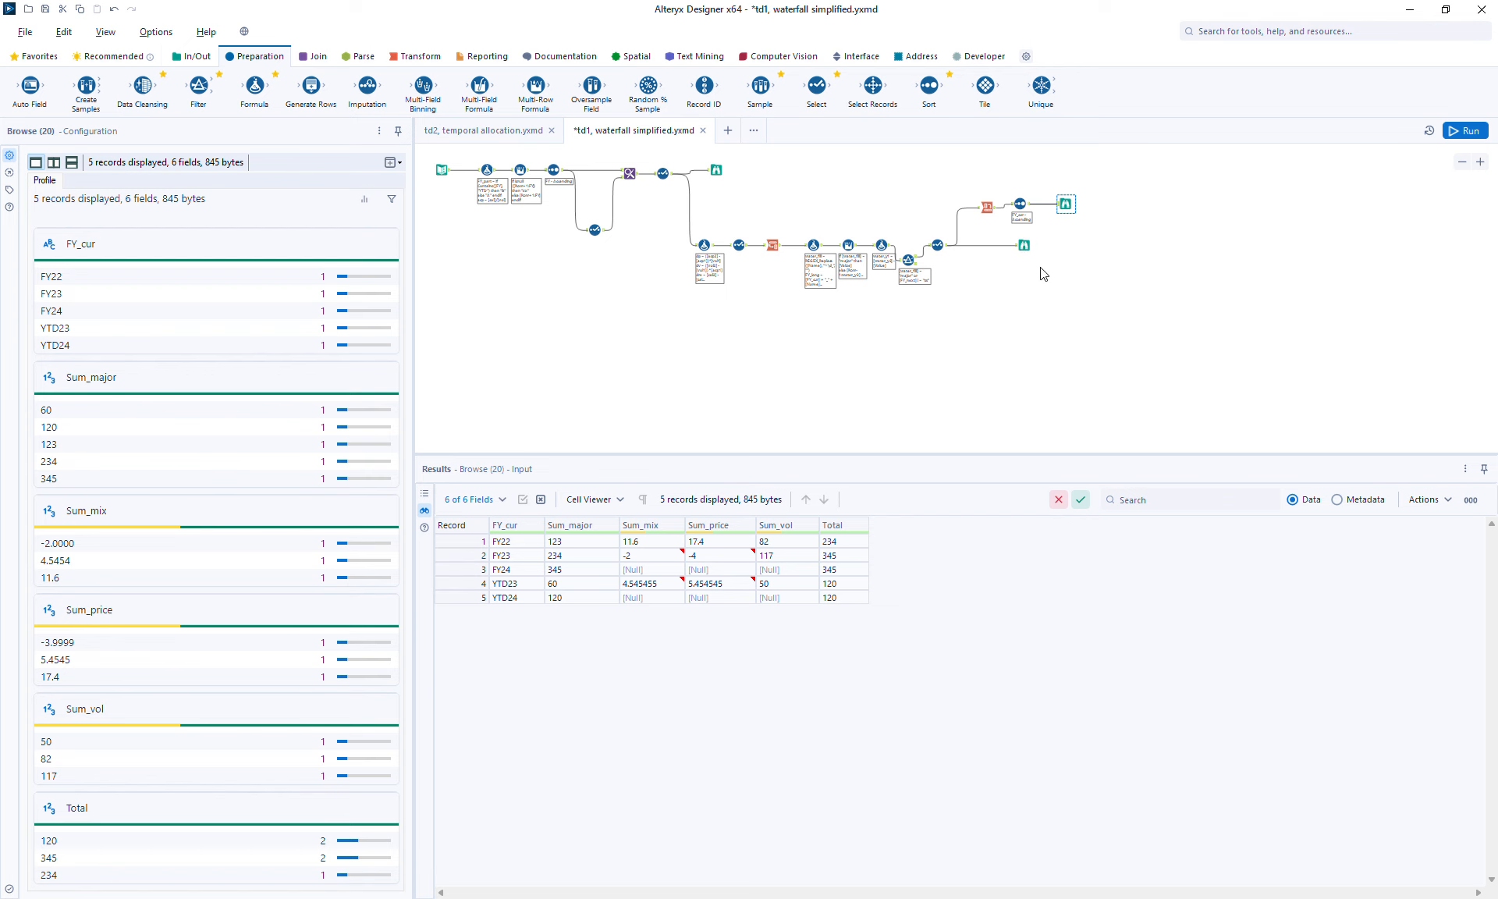
- Save the workflow and place a copy of the Text Input tool on the empty canvas below the existing flow
click(997, 328)
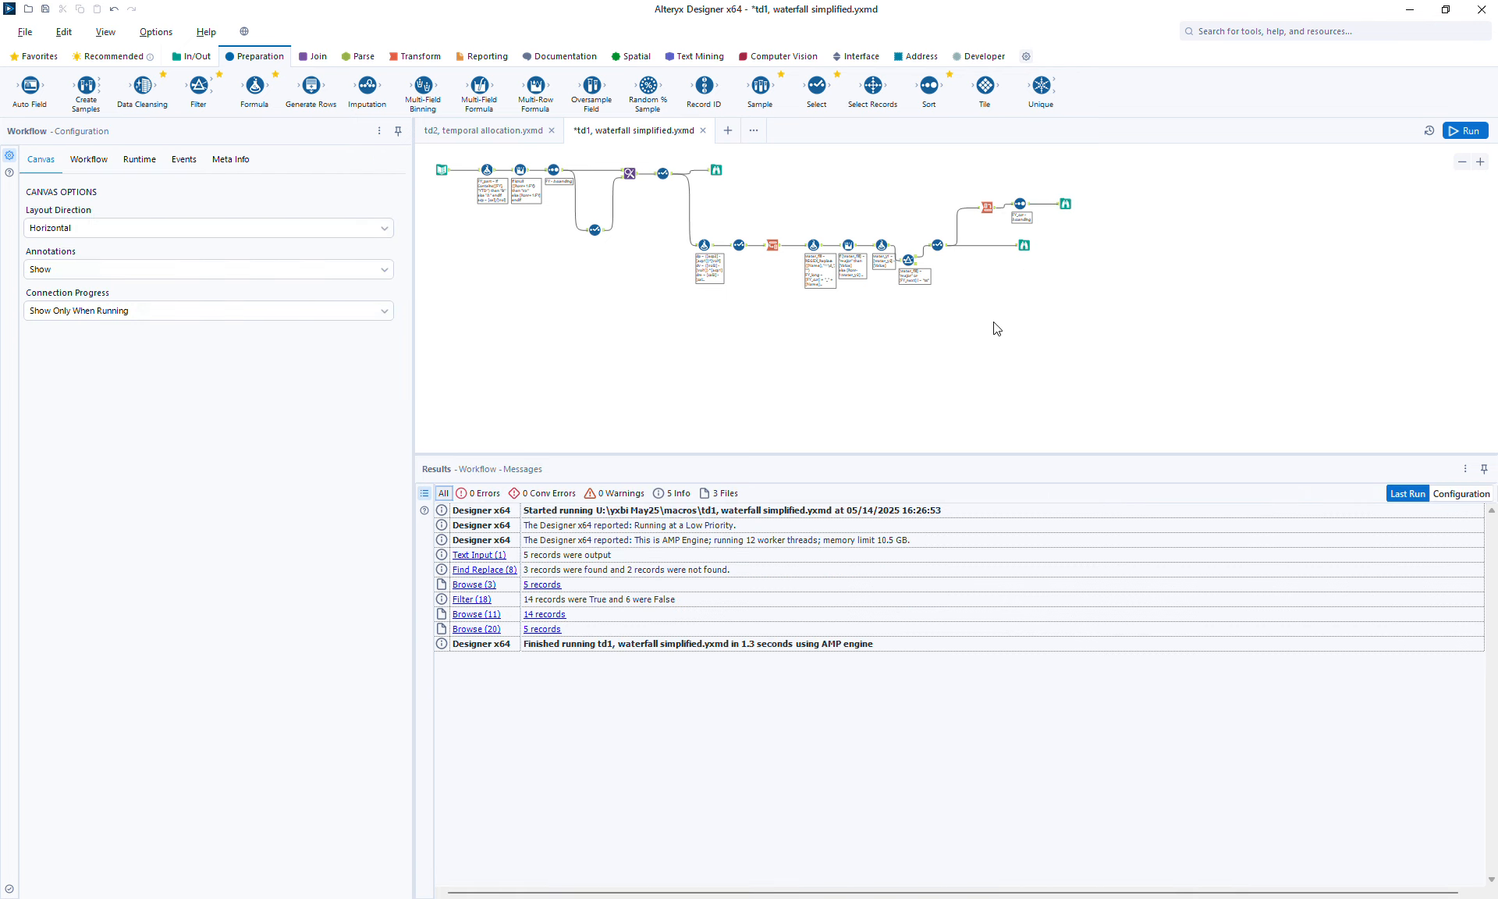
key(ctrl+s)
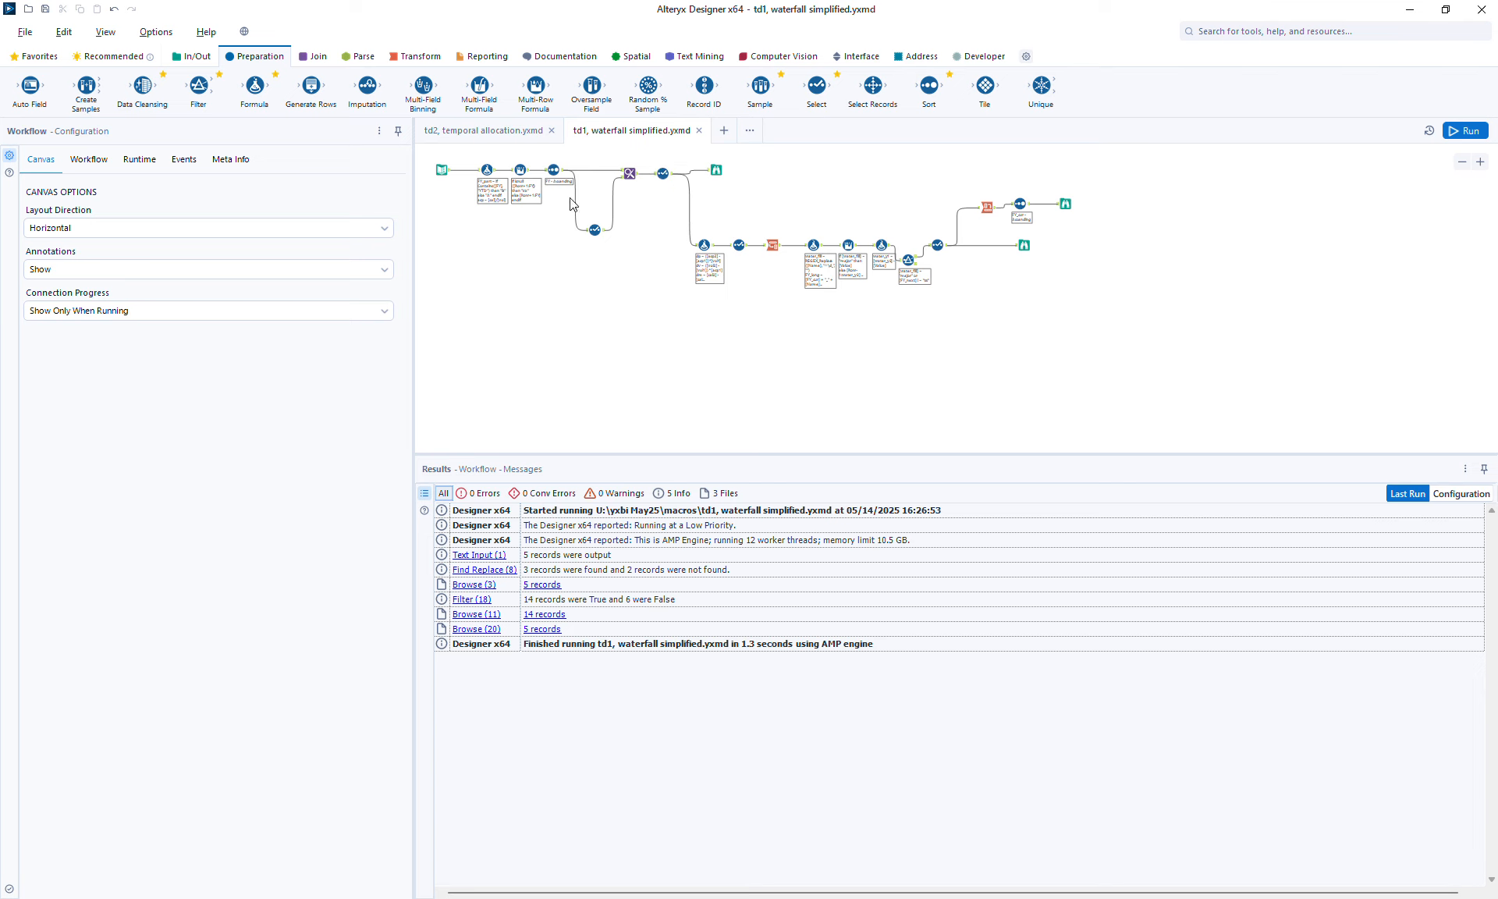
click(441, 173)
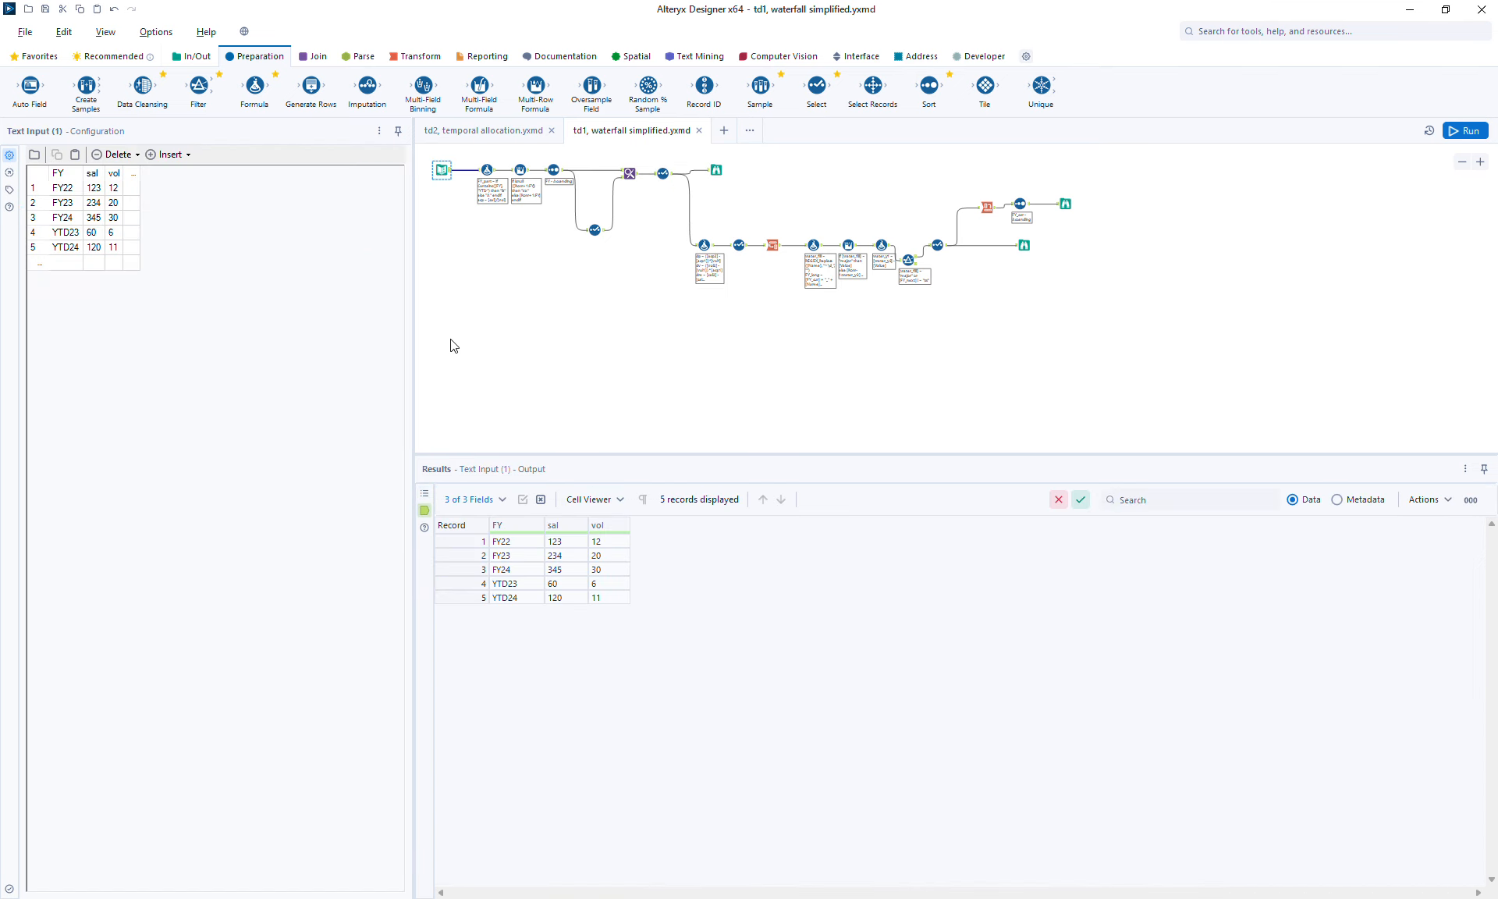
click(462, 384)
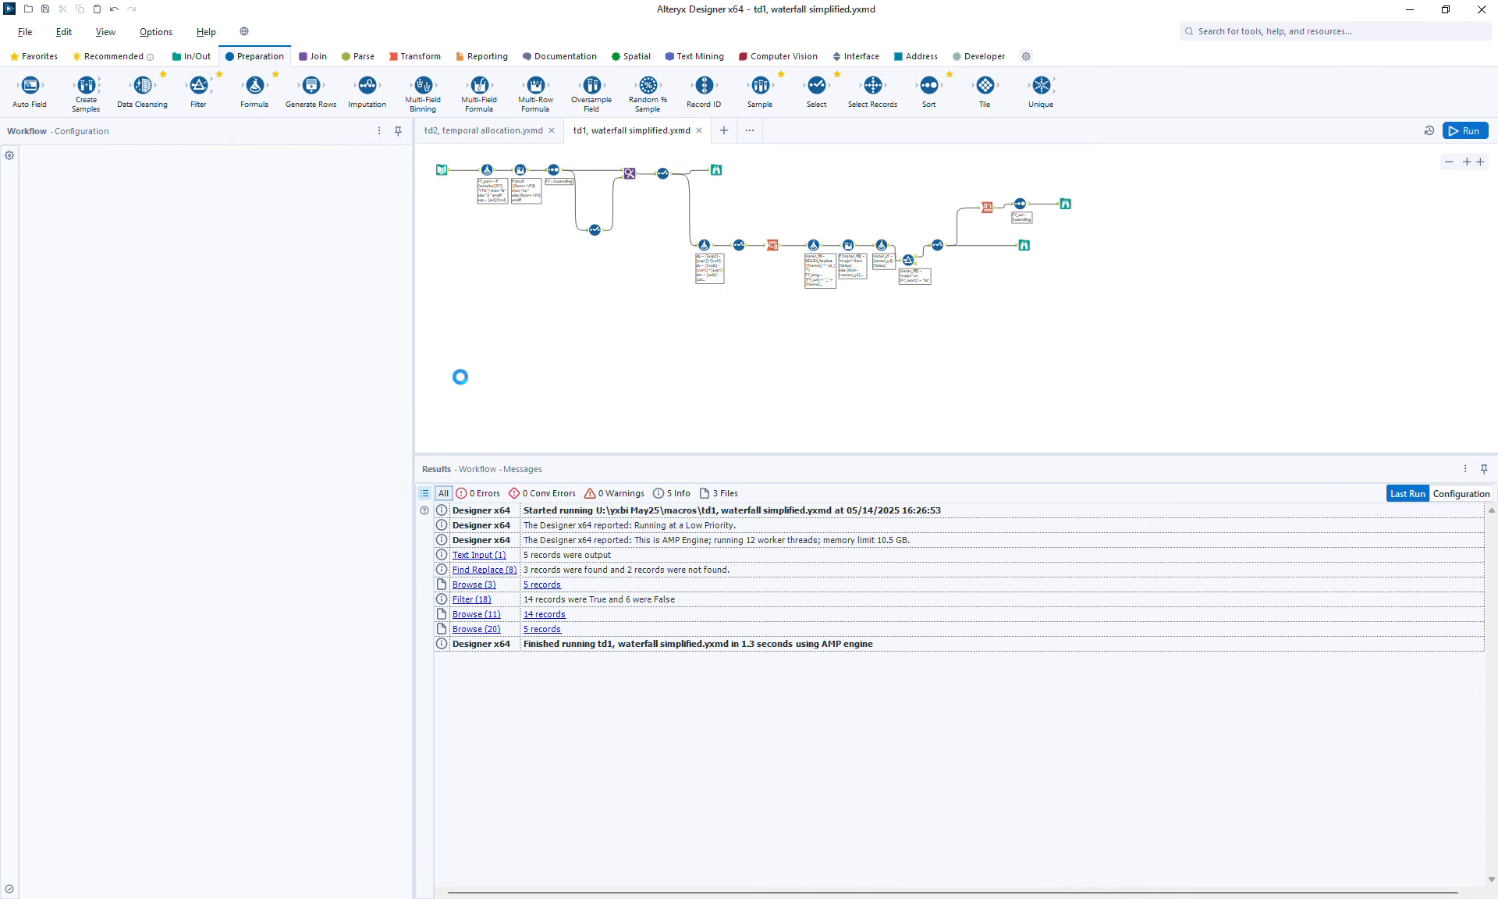
key(ctrl+v)
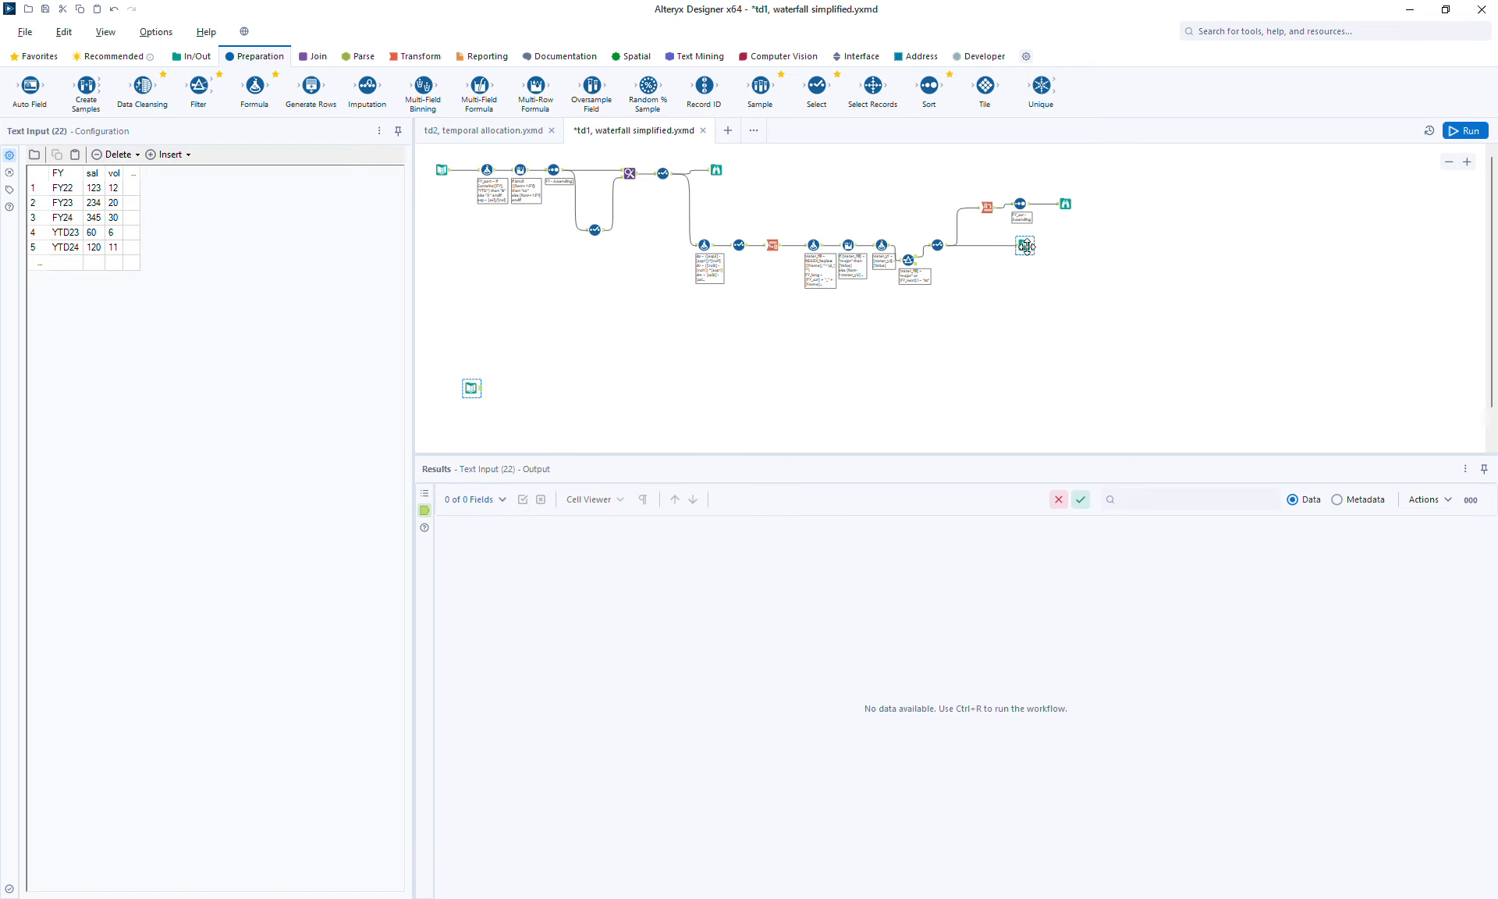
- Review the detailed waterfall output, and run the workflow to view the copied Text Input's data
click(1026, 247)
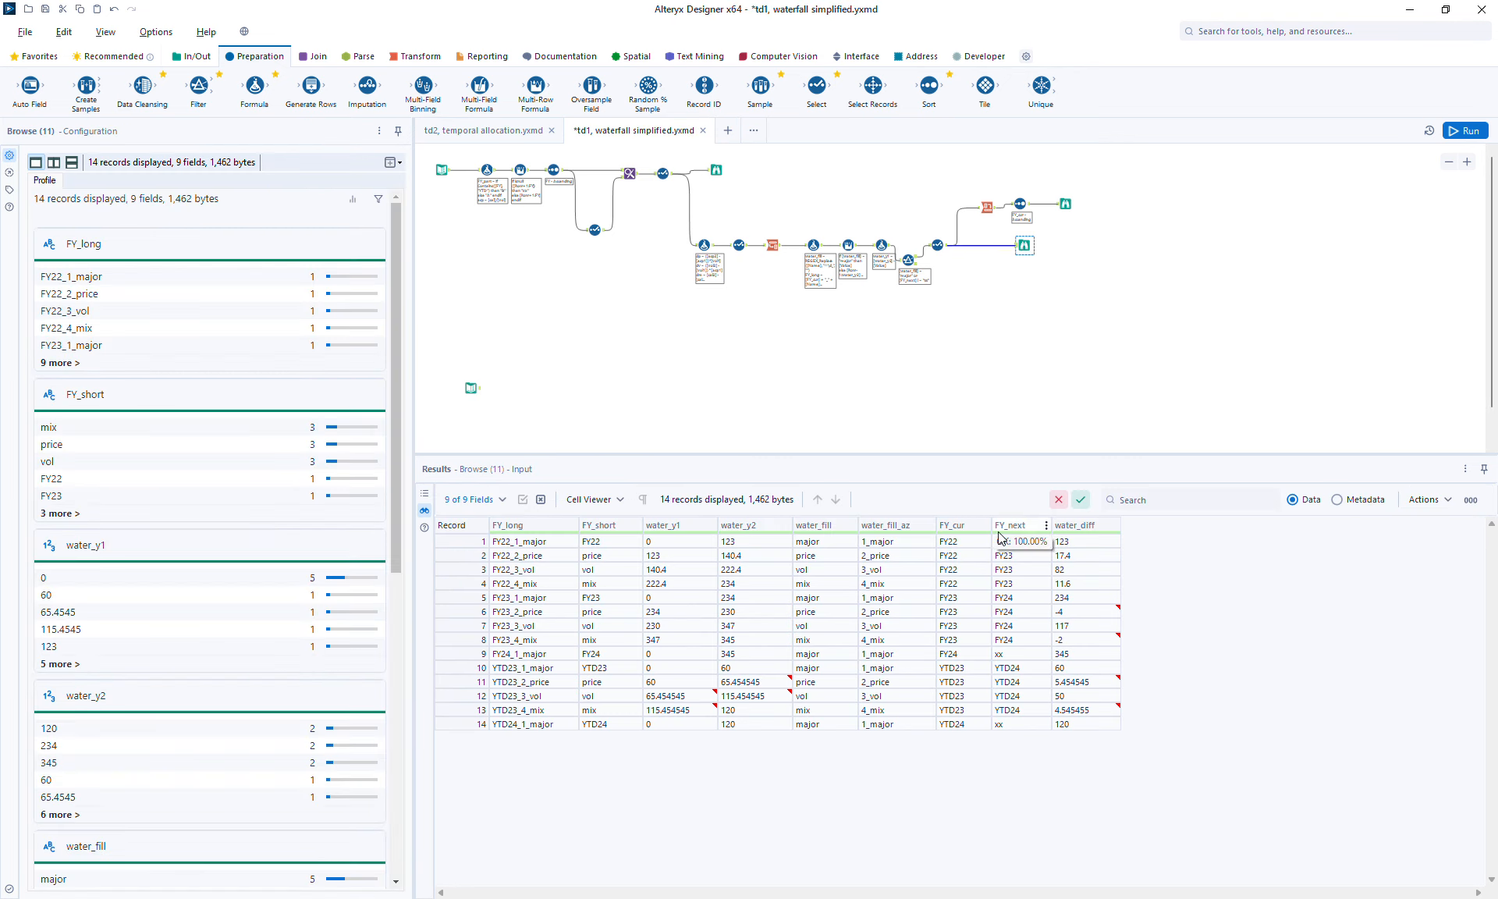
click(470, 389)
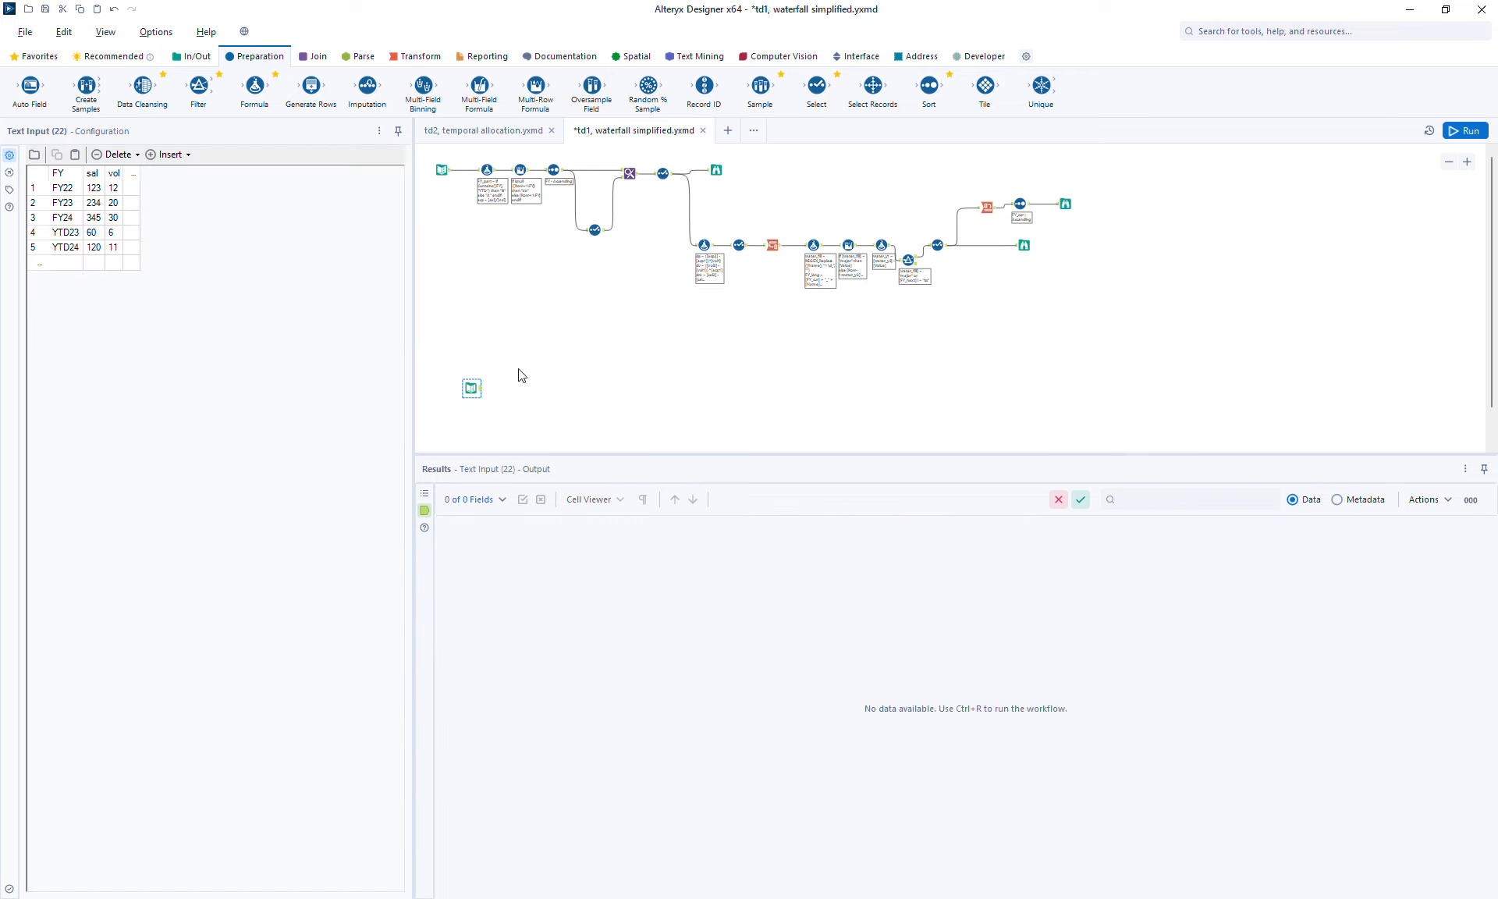
click(1467, 130)
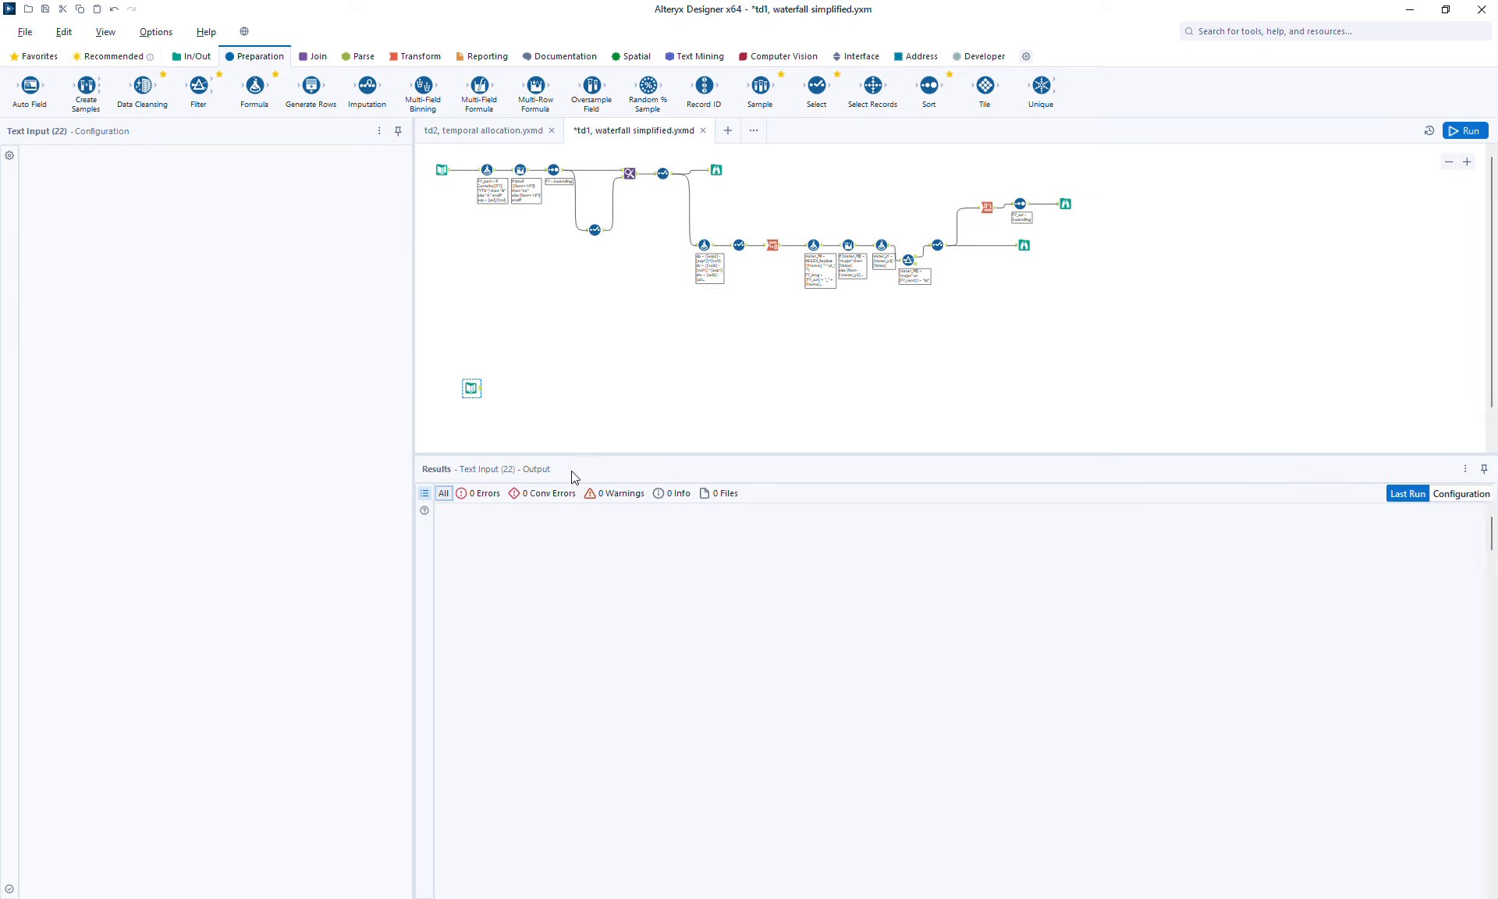
click(478, 390)
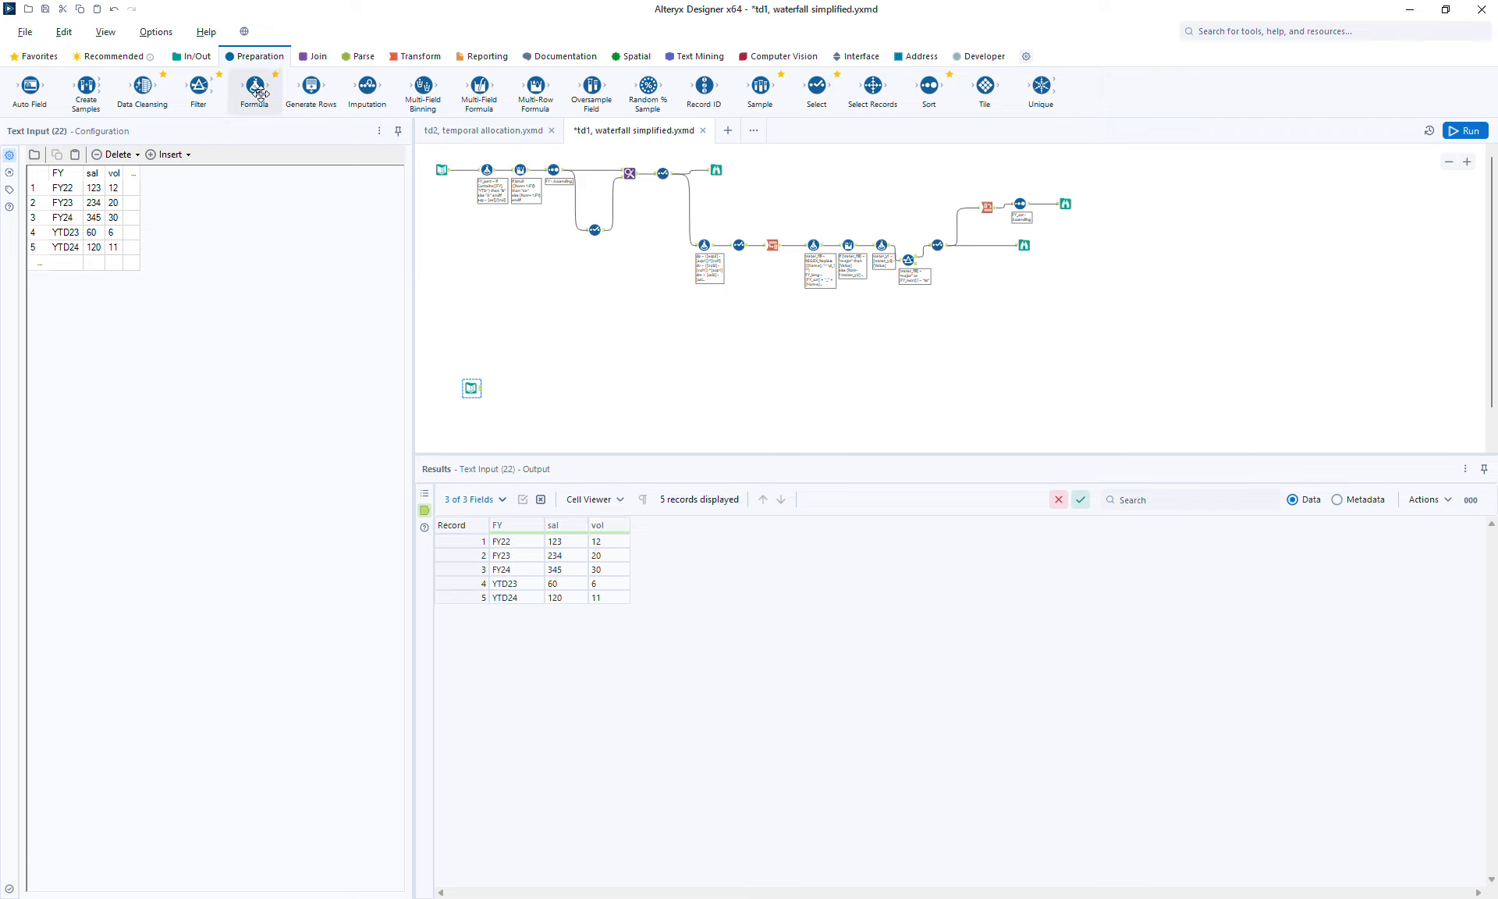
- Connect a Formula tool to the copied Text Input and create an asp column with the expression [sal]/[vol]
drag(254, 87, 515, 385)
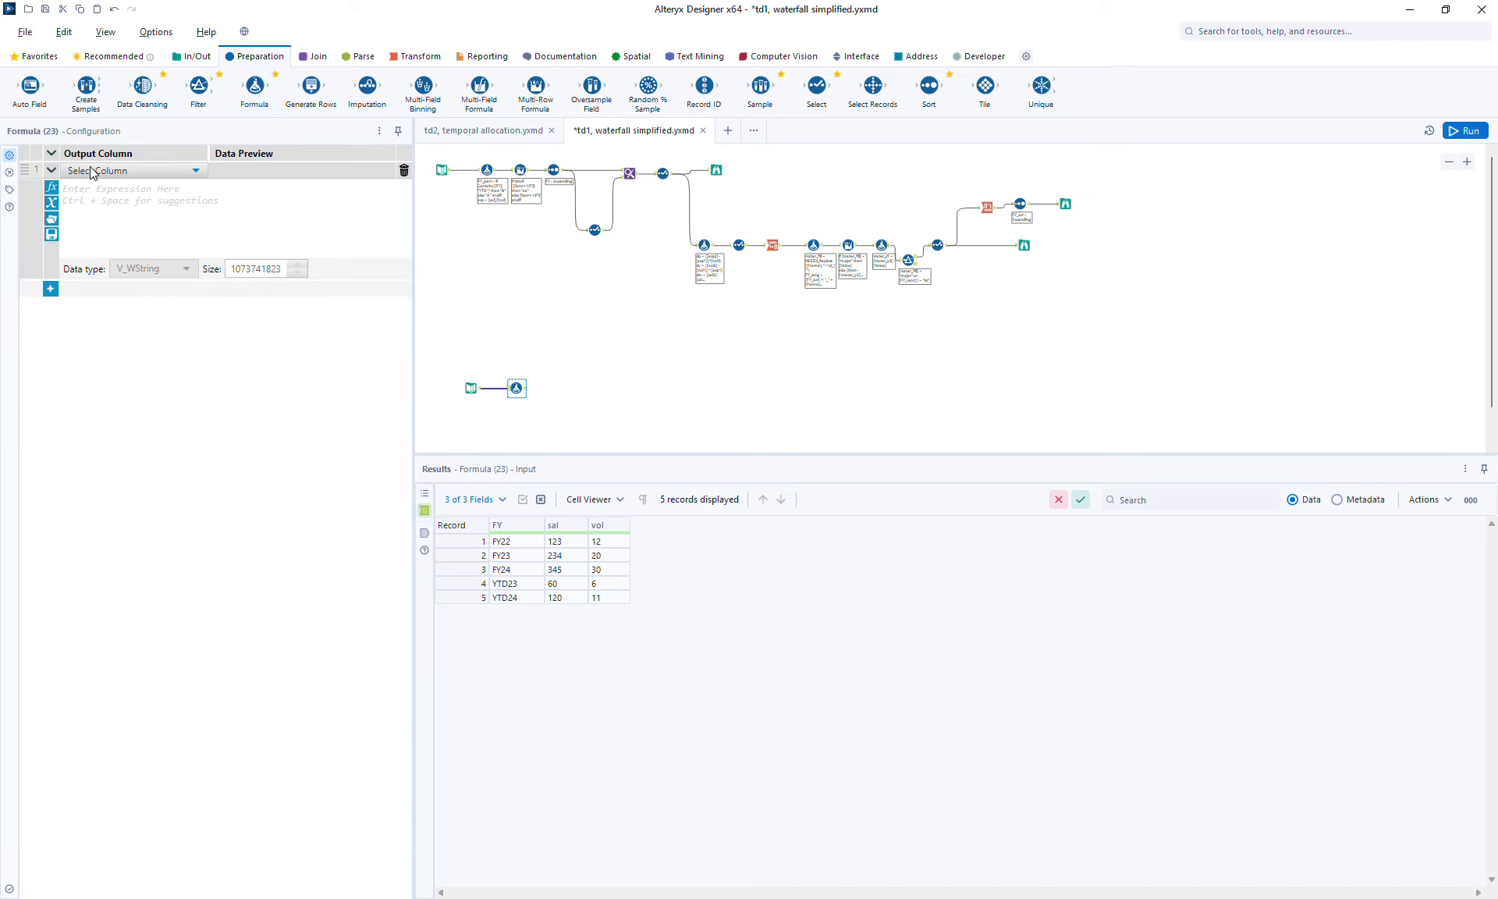
click(90, 169)
click(109, 190)
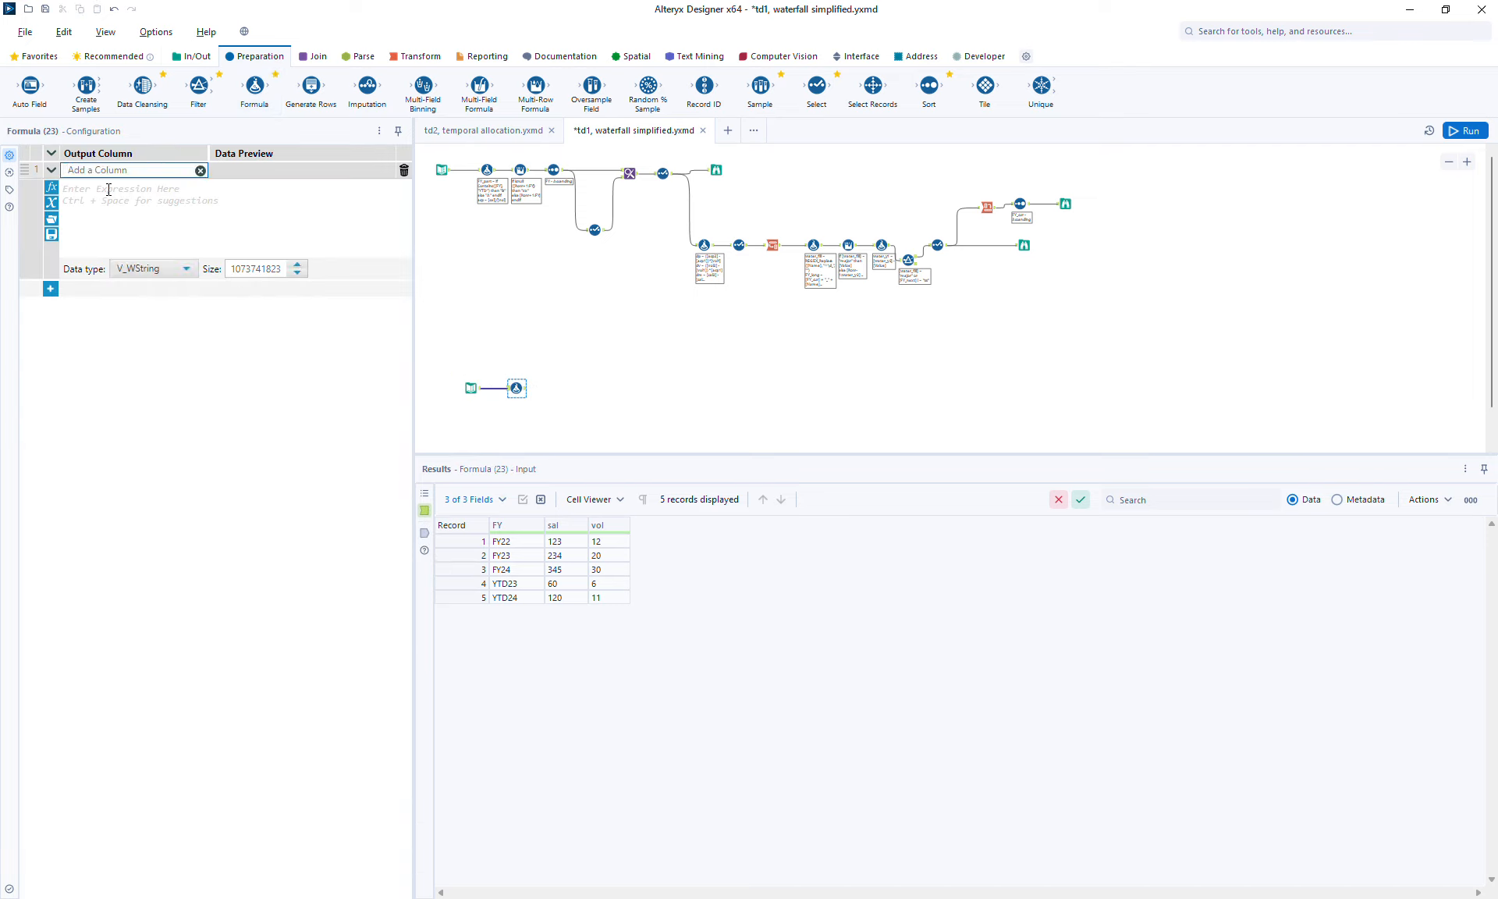
text(asp)
click(108, 189)
text([)
key(Down)
key(Return)
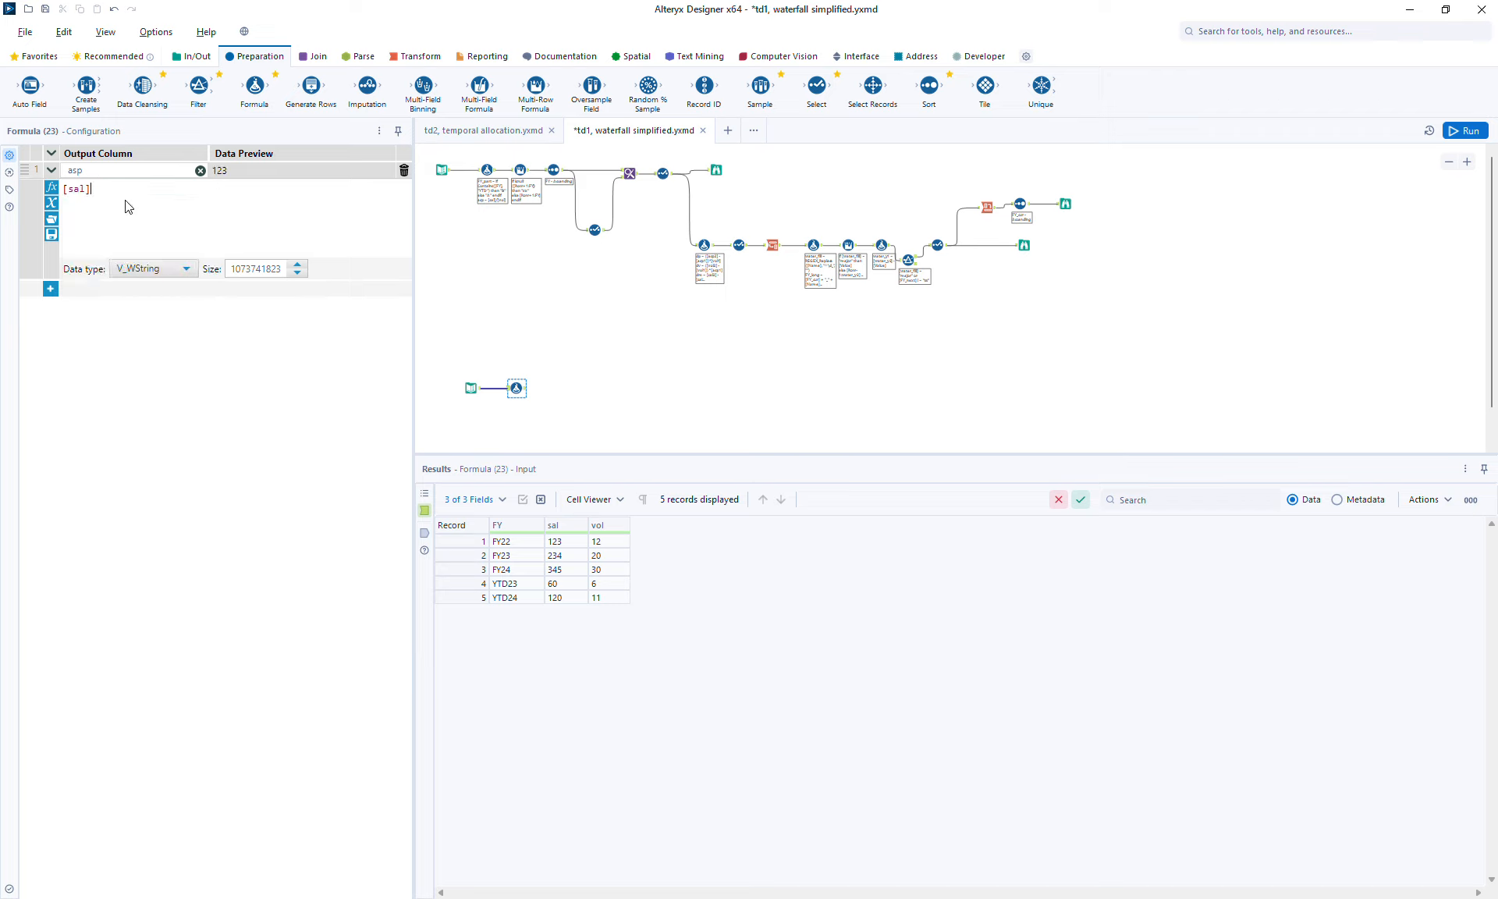
text(/[)
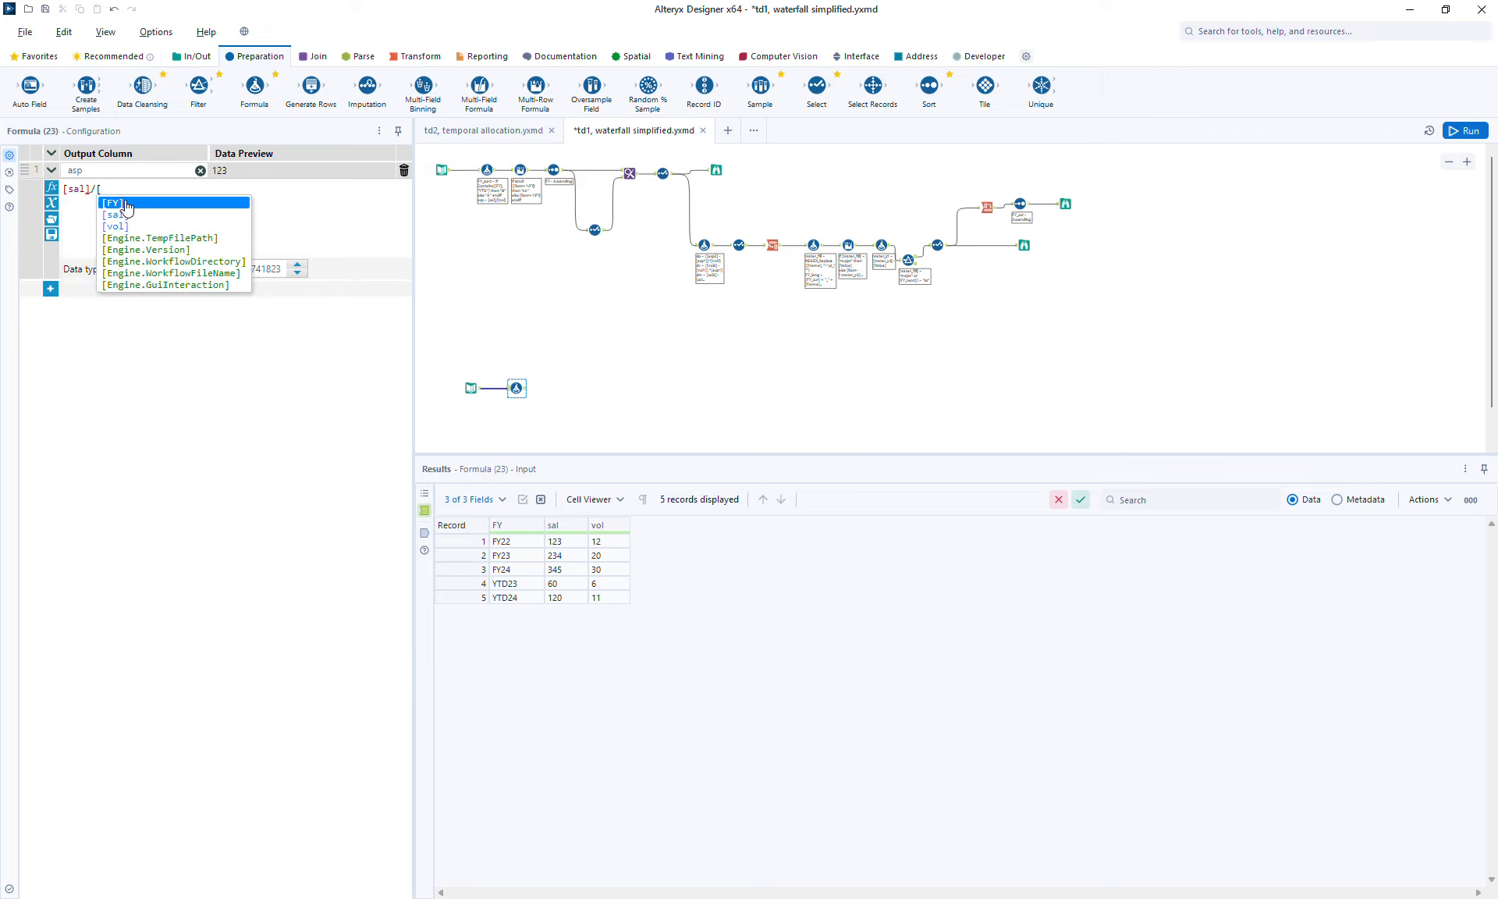
key(Down)
key(Down)
key(Return)
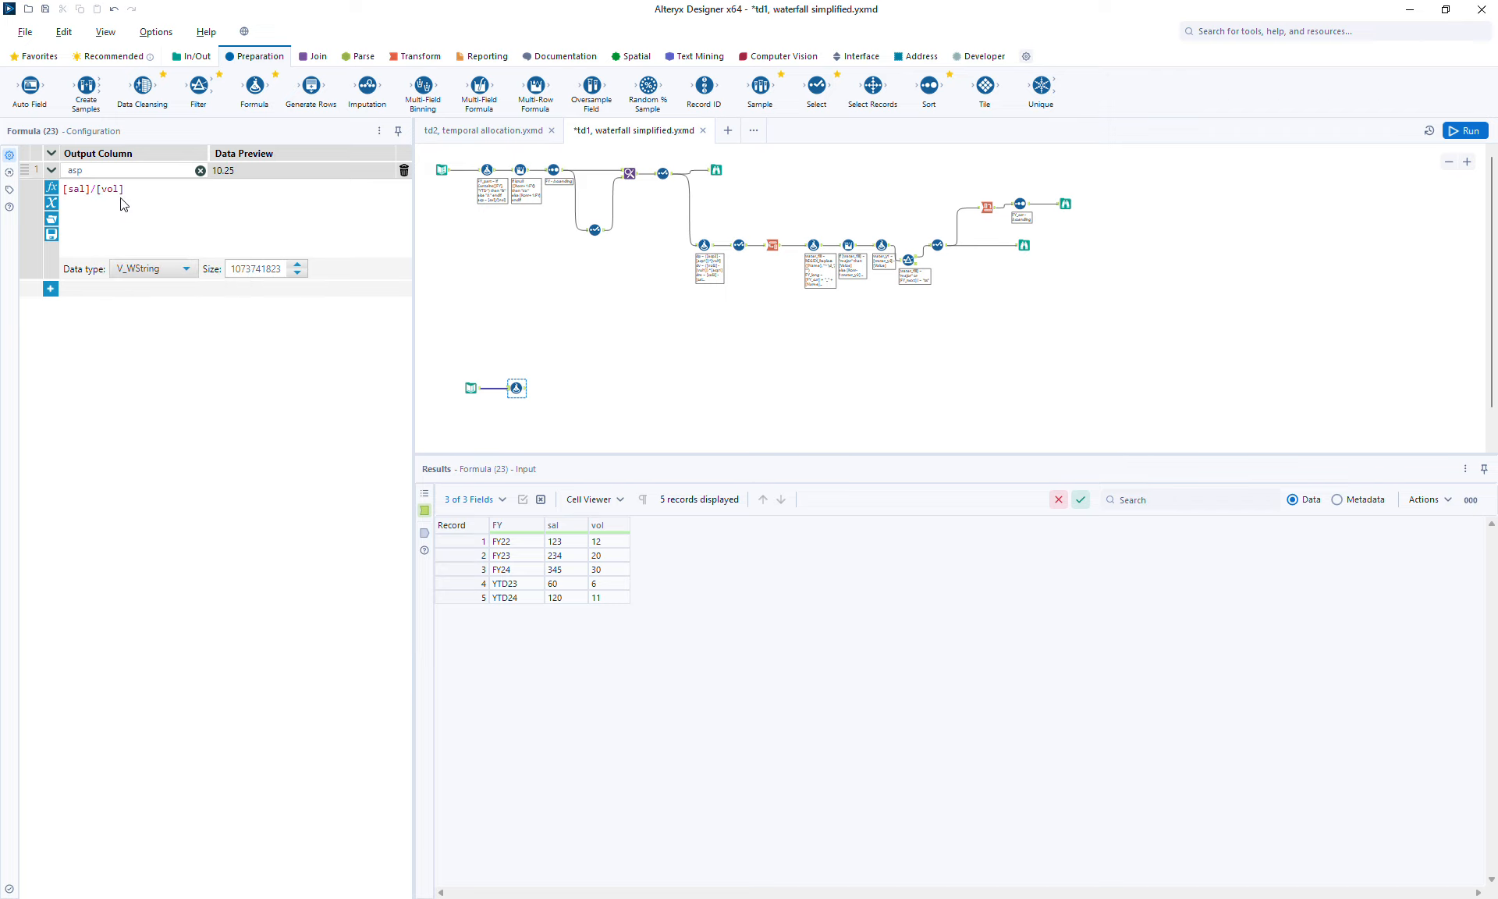
- Set the asp column's data type to Double and run the workflow
click(130, 269)
click(162, 349)
click(1461, 131)
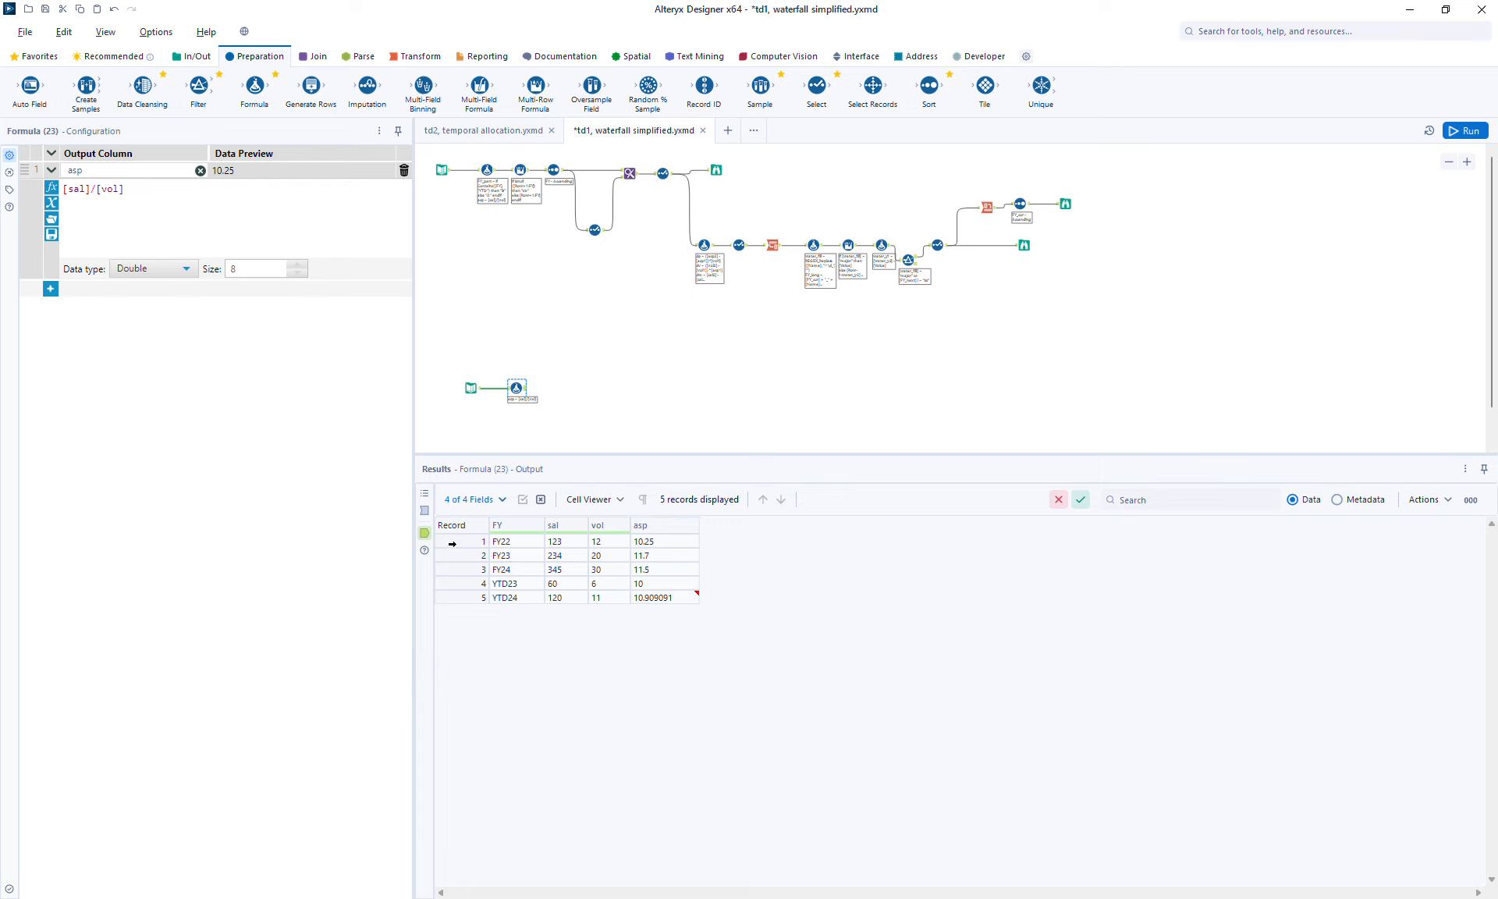
- Add a second output column named FY_part to the Formula tool to separate the YTD rows from the full years
drag(452, 544, 453, 597)
click(50, 288)
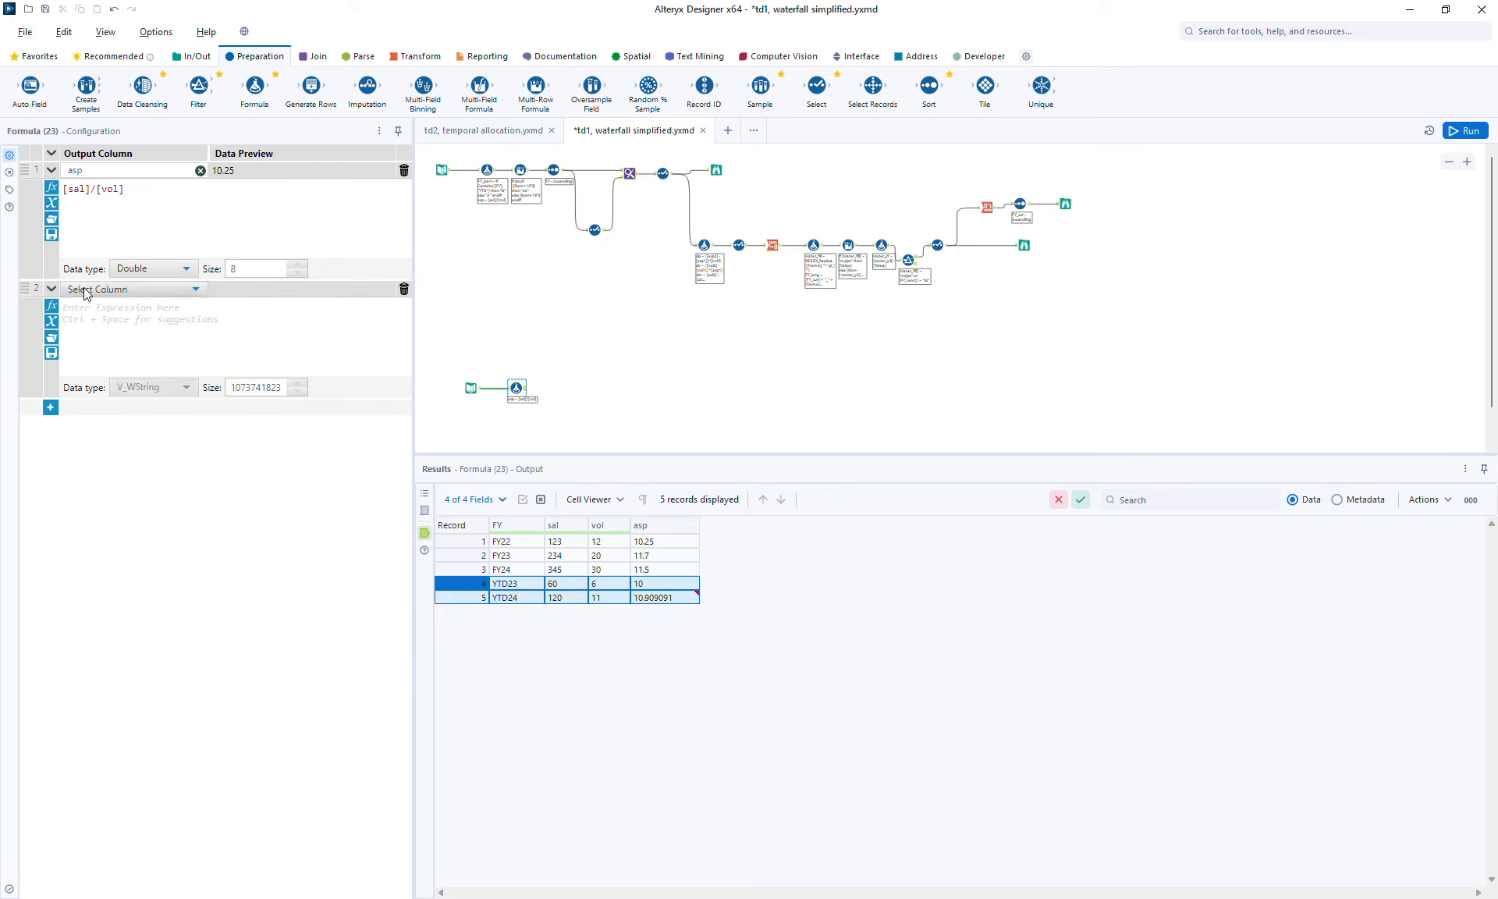
click(86, 293)
click(86, 303)
text(F)
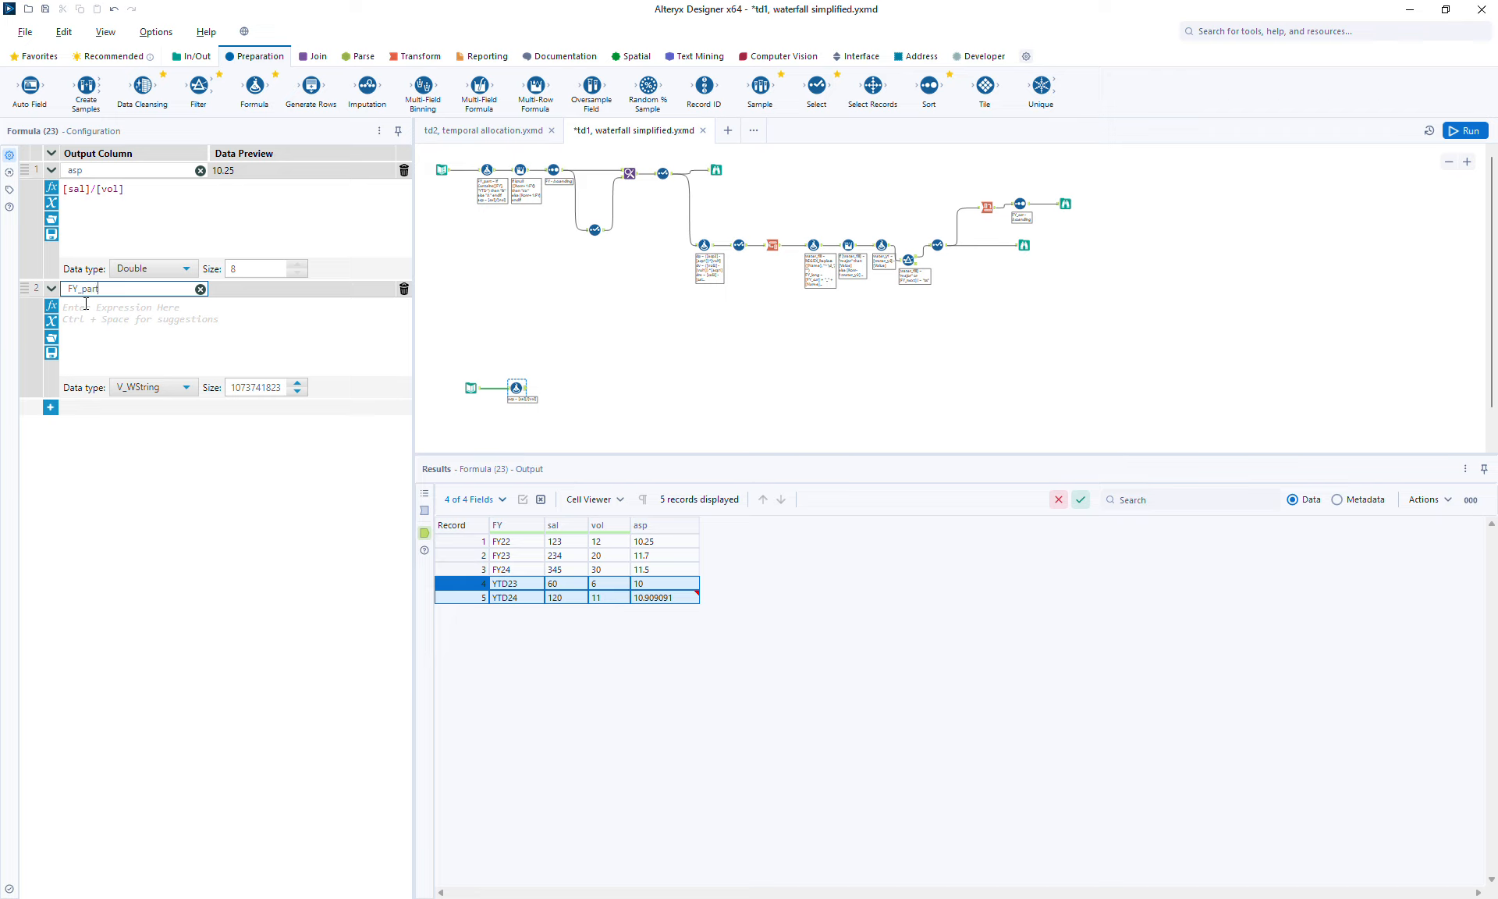
text(Y_part)
- Set the FY_part expression to if Contains([FY],"YTD") then "B" else "A" endif, and run the workflow
click(86, 306)
text(if Contains(String, Target))
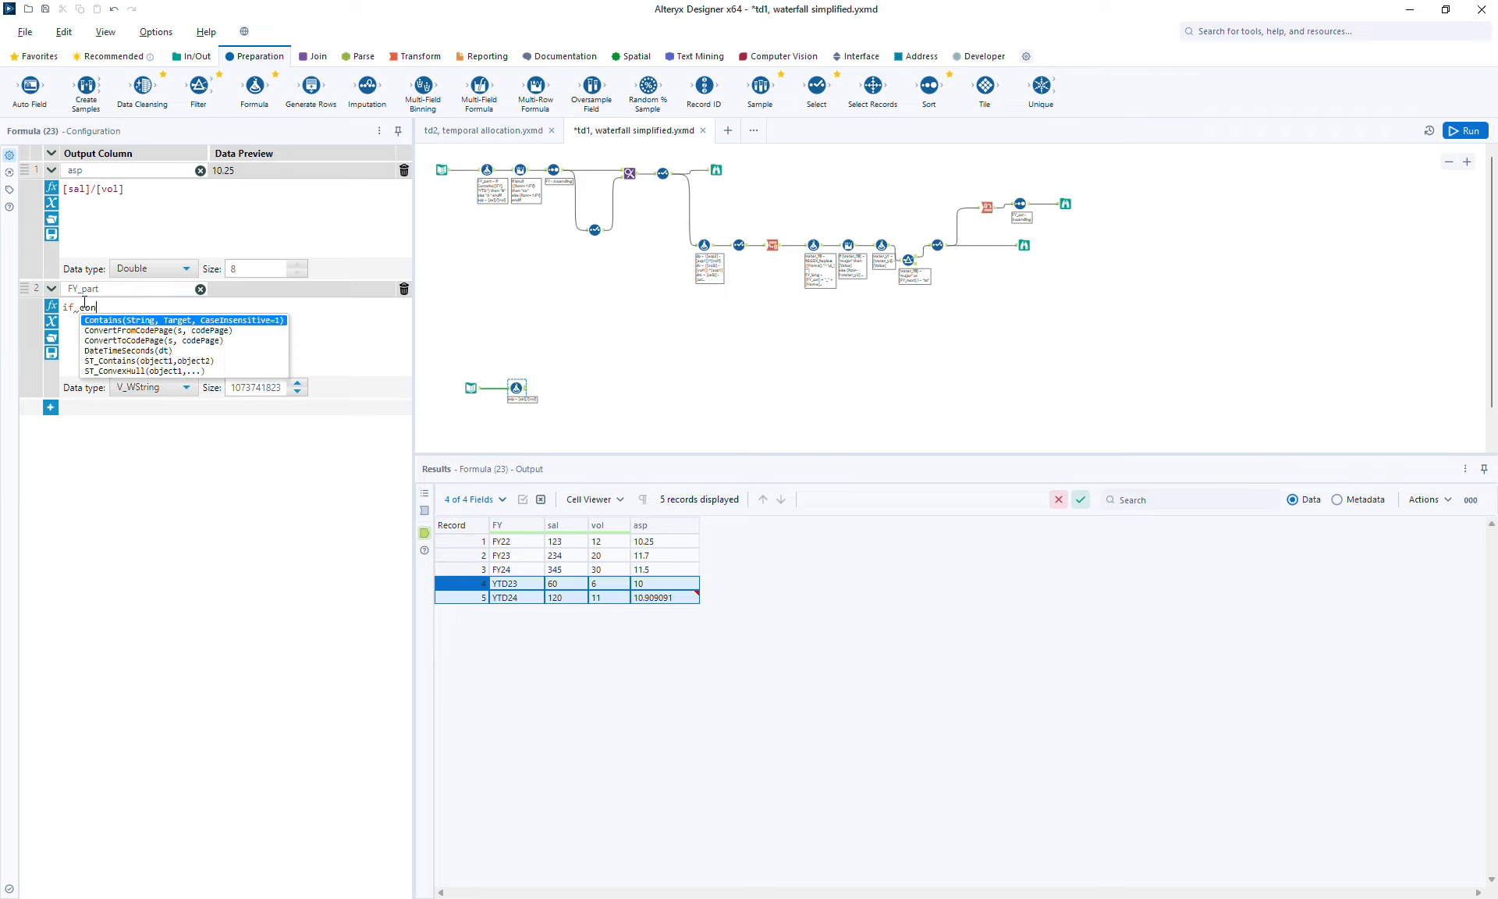
text([F)
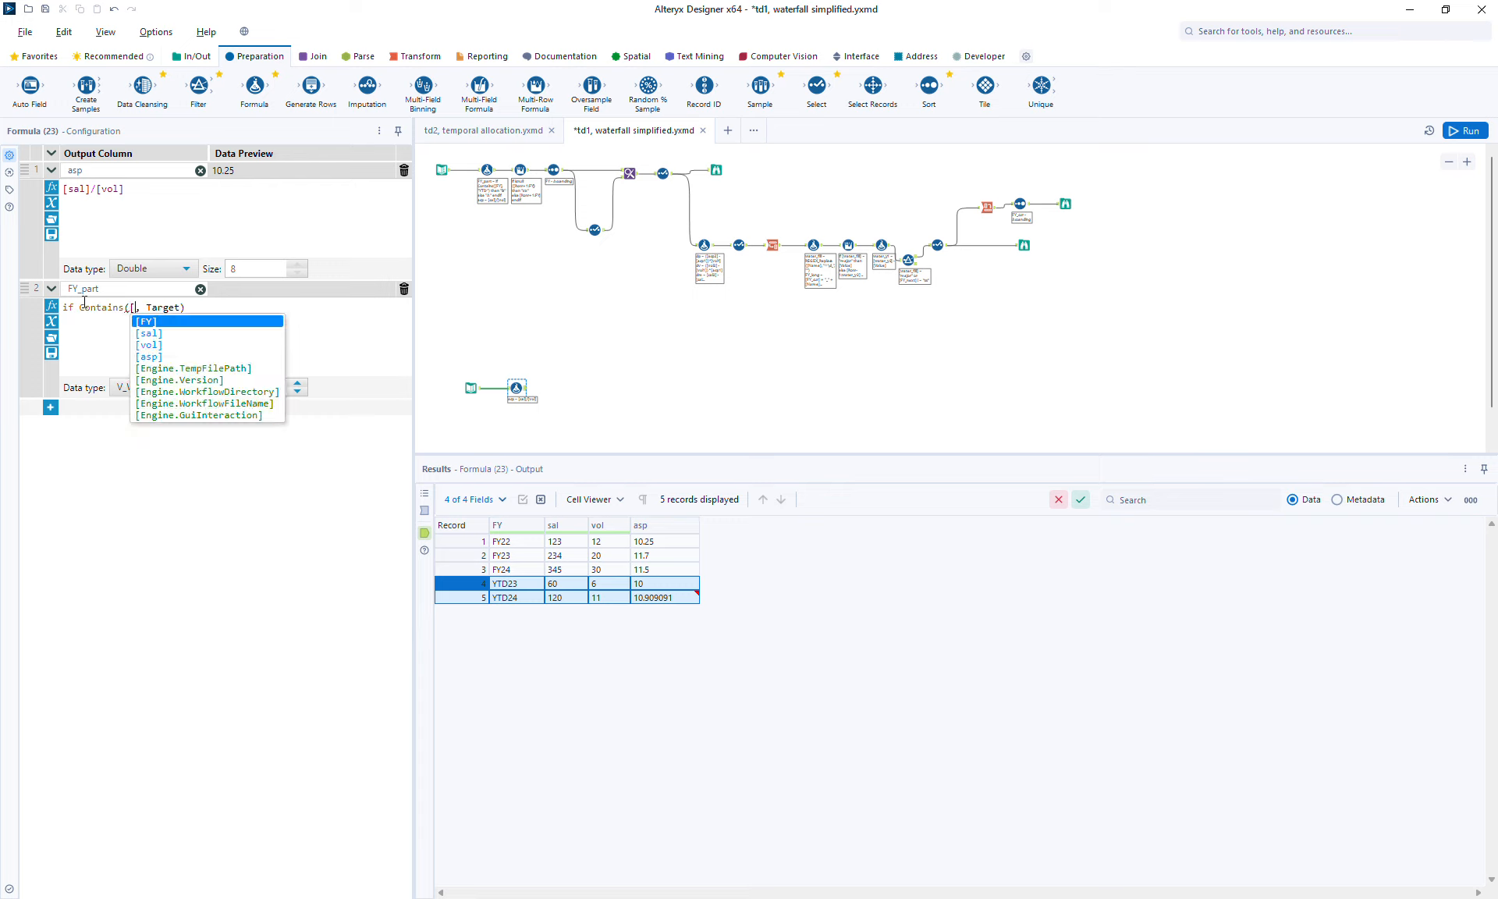
key(Return)
key(Tab)
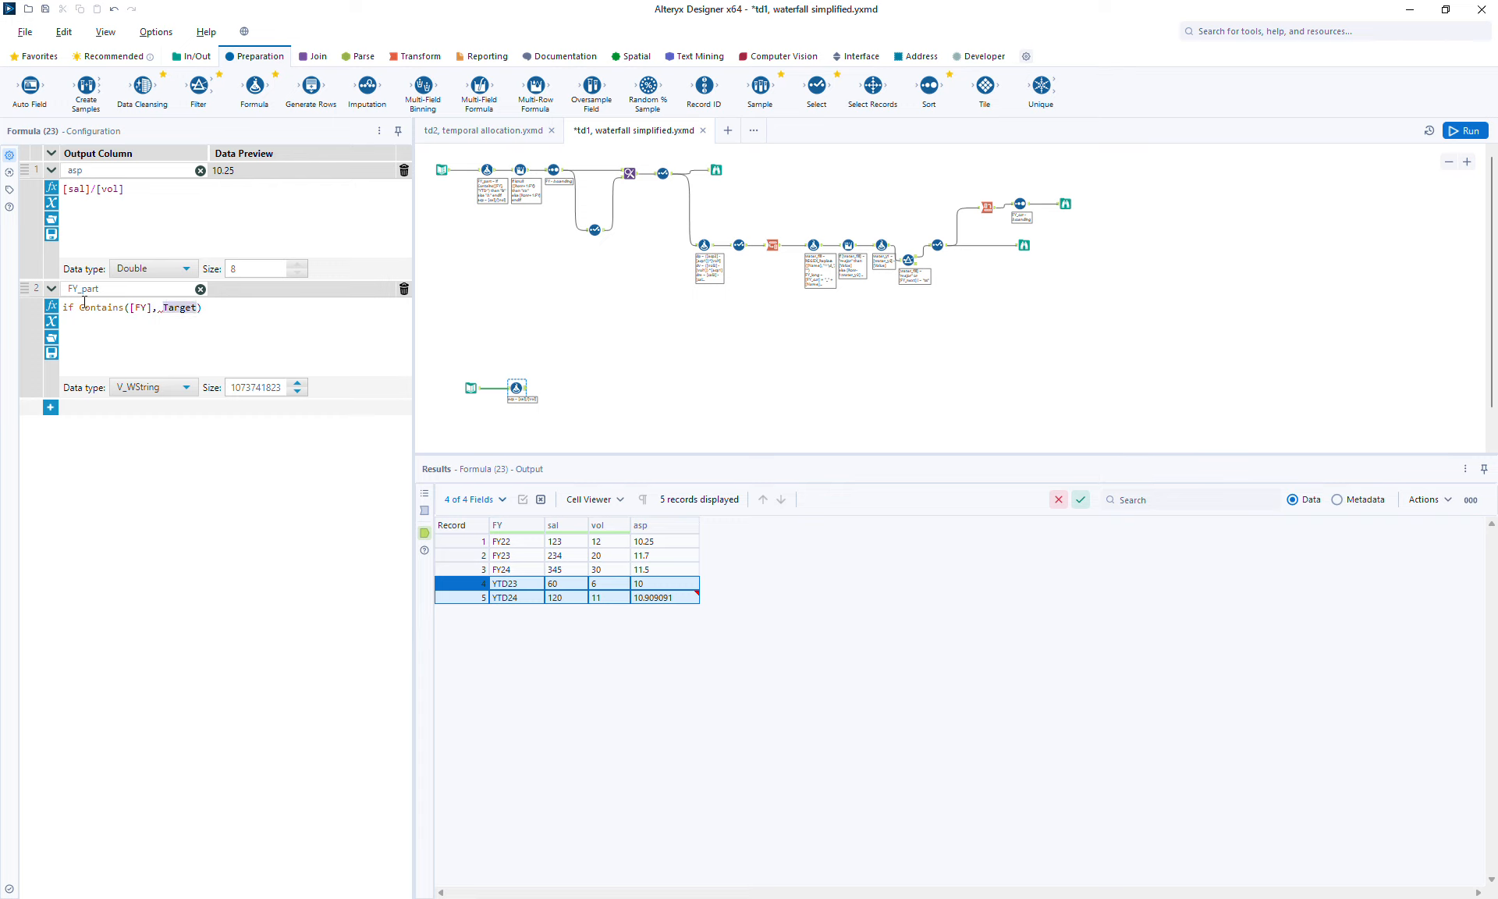
text("YTD") then "B")
key(Return)
text(else "A" endif)
click(1470, 131)
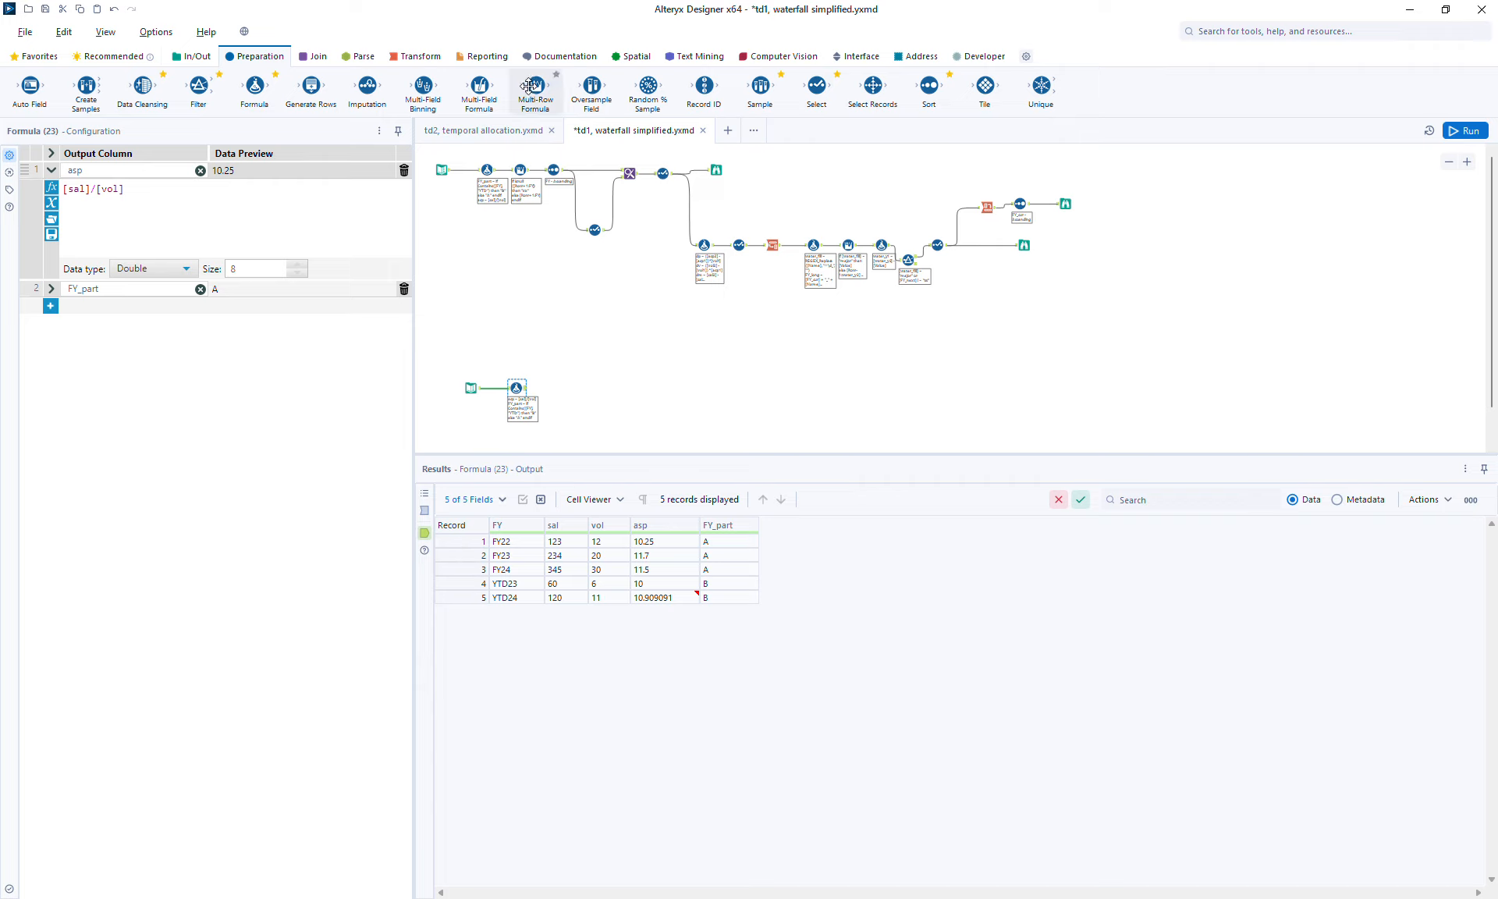
- Connect a Multi-Row Formula tool after the new Formula tool and create a V_WString field named FY_next
drag(530, 86, 560, 388)
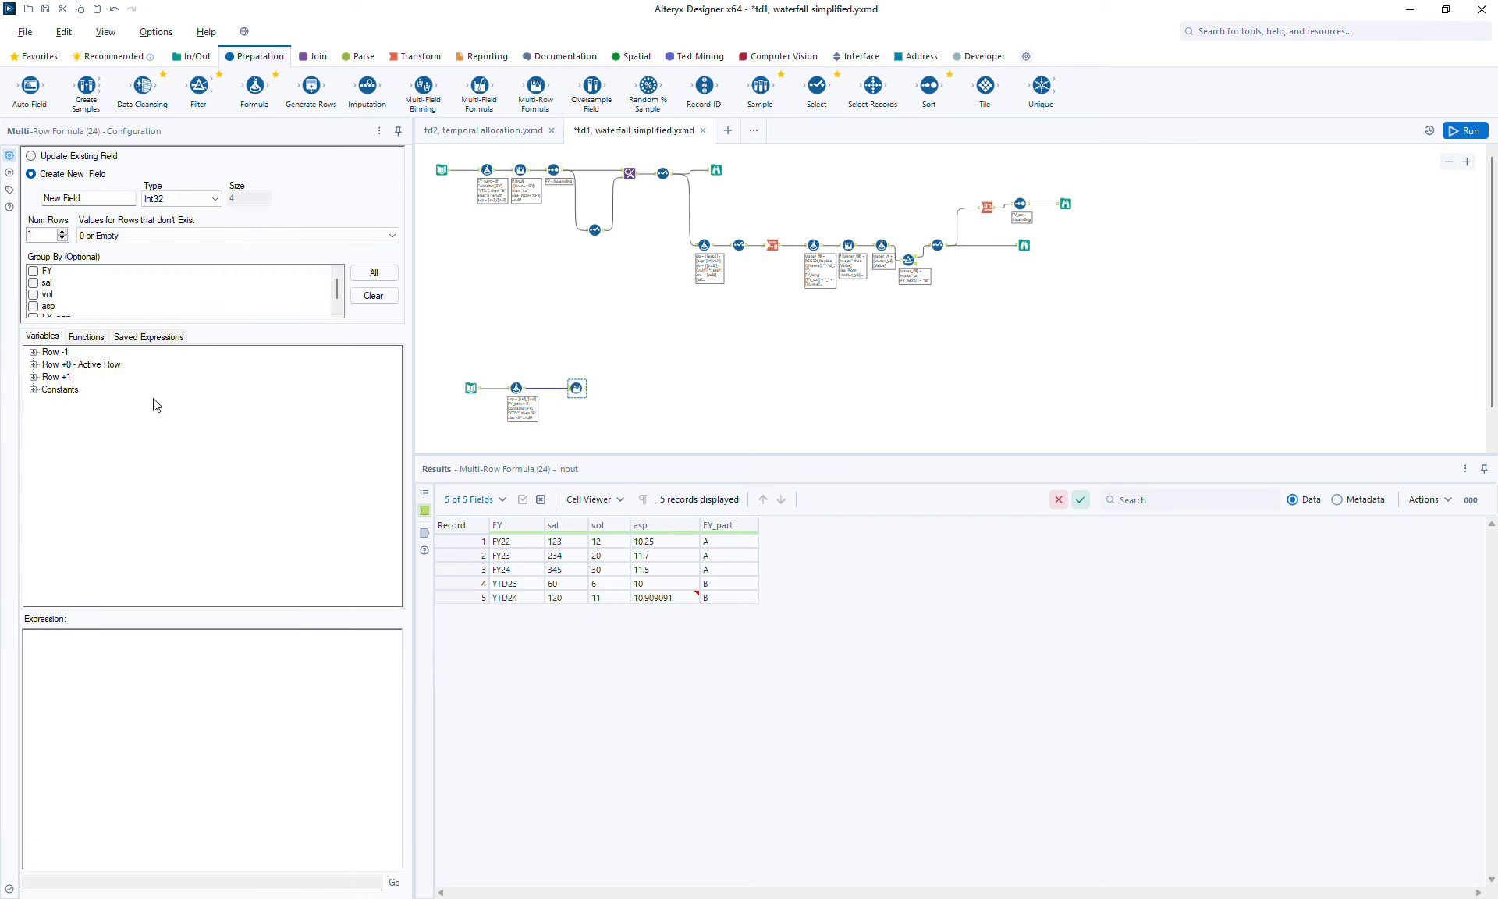
drag(133, 198, 7, 205)
text(FY_next)
click(175, 203)
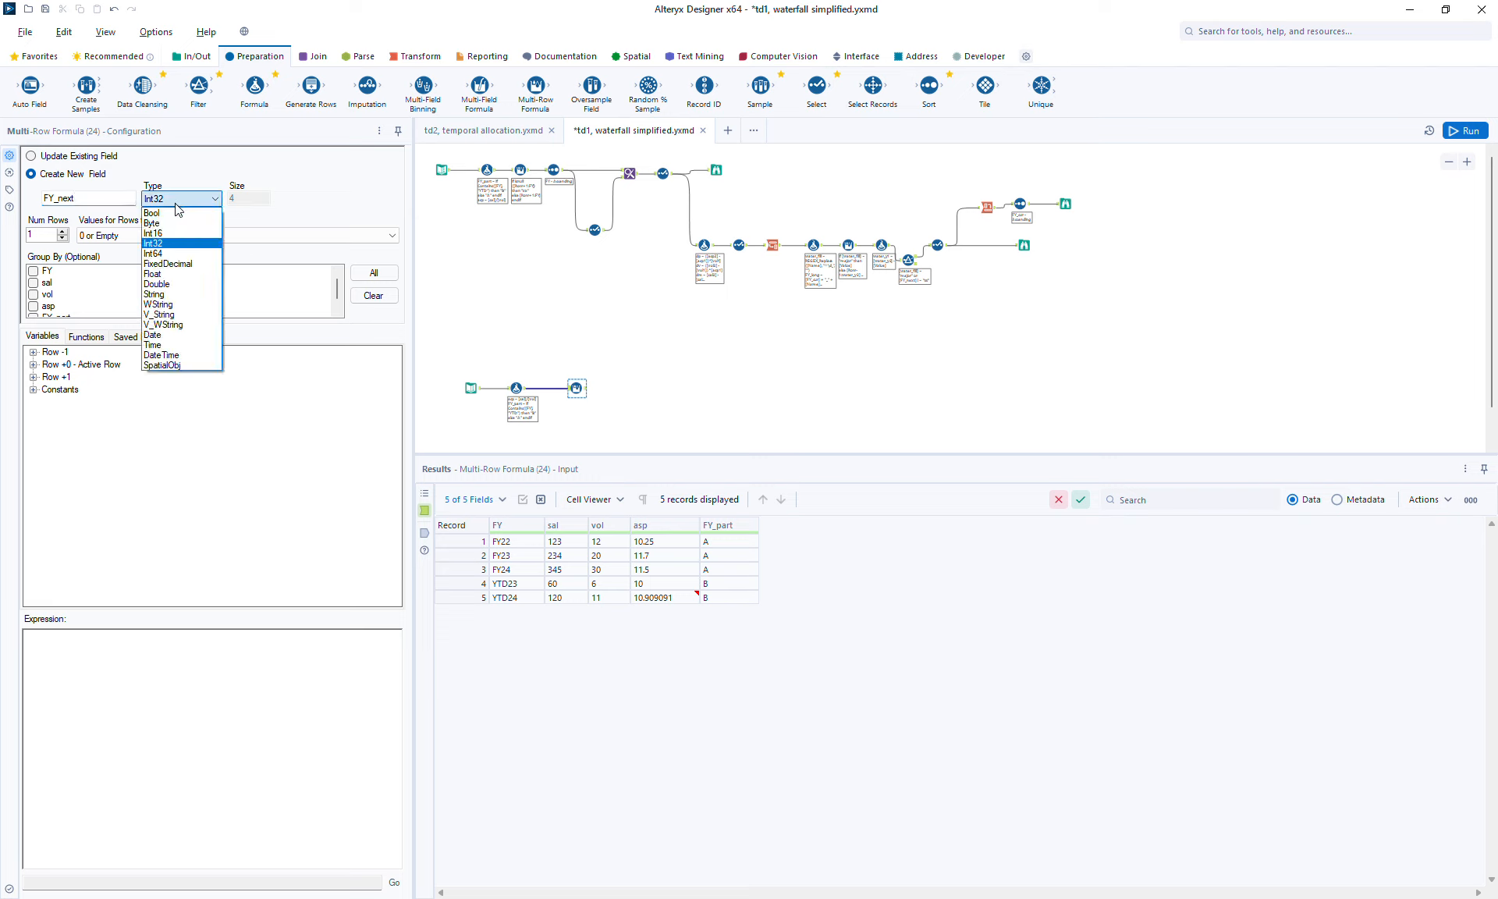
click(174, 323)
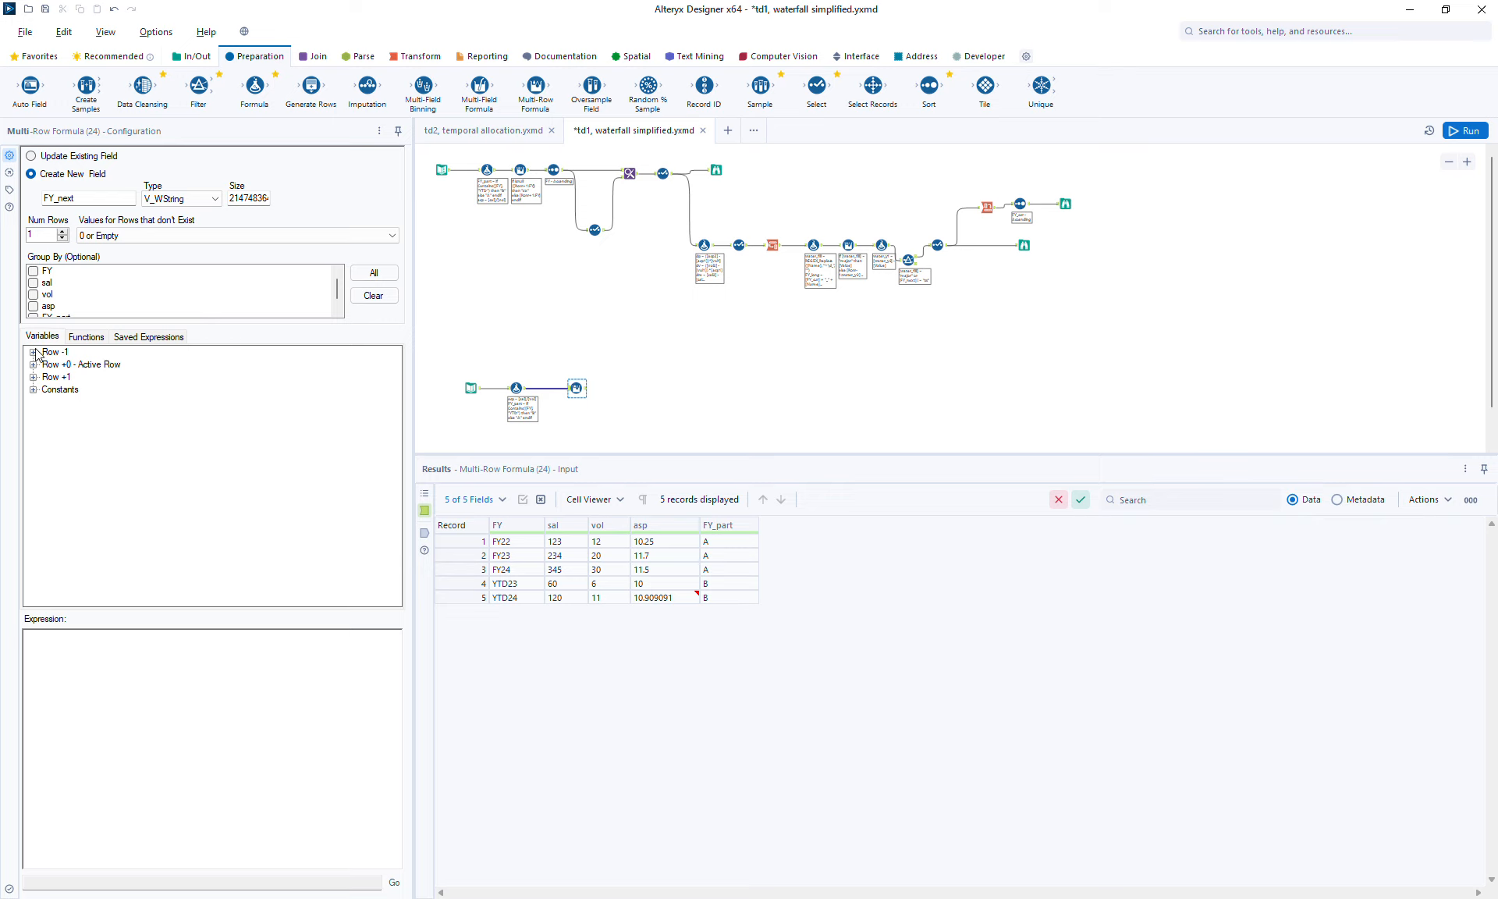
- Set the FY_next expression to [Row+1:FY] so each row takes the following row's fiscal year
click(33, 377)
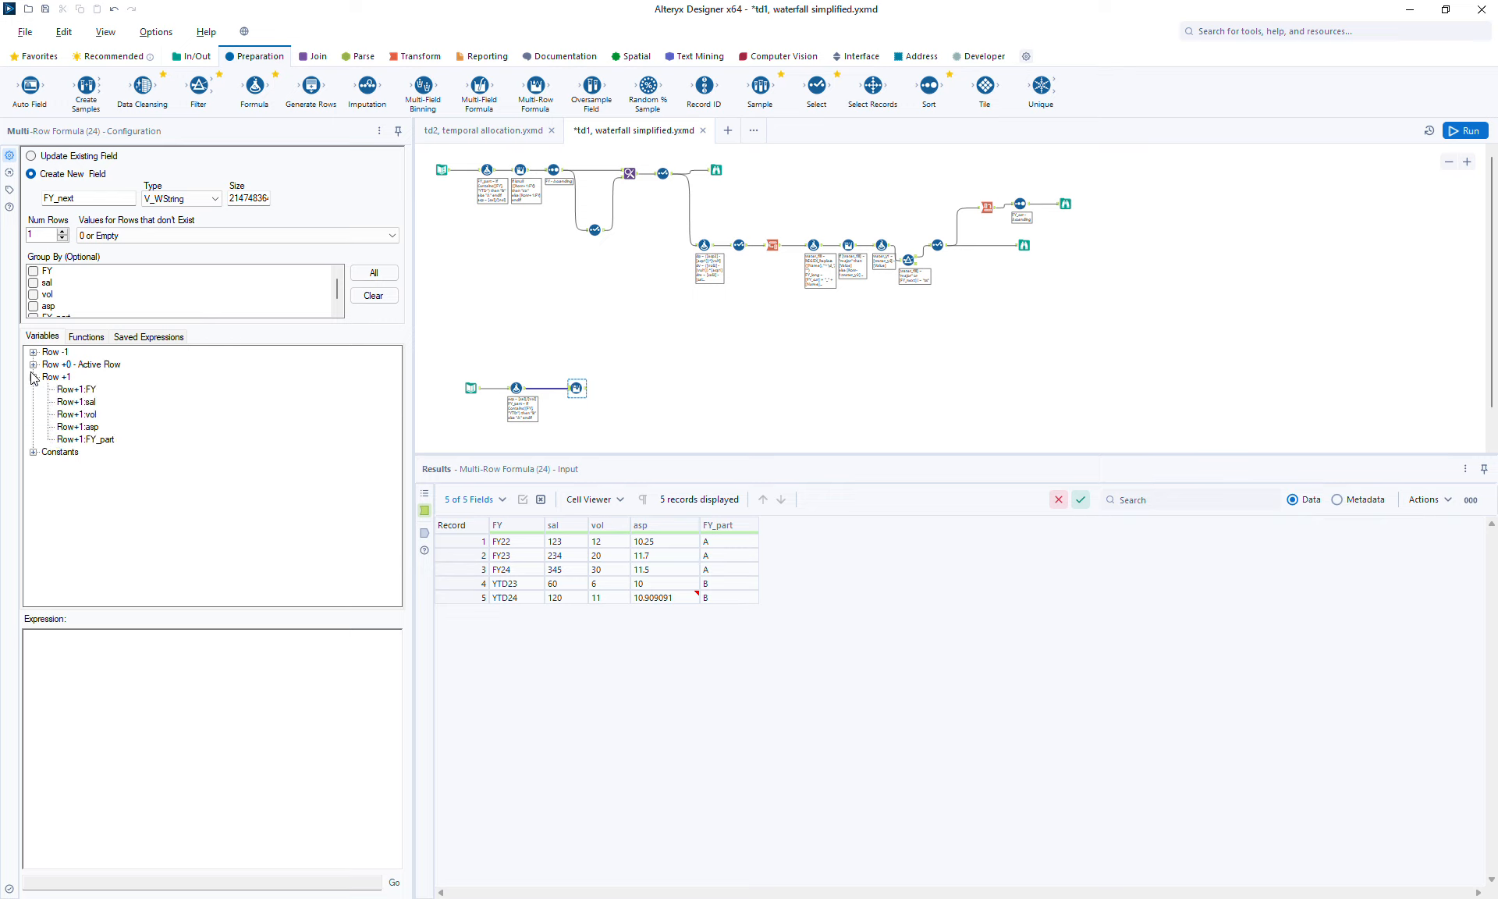
double_click(90, 393)
click(516, 573)
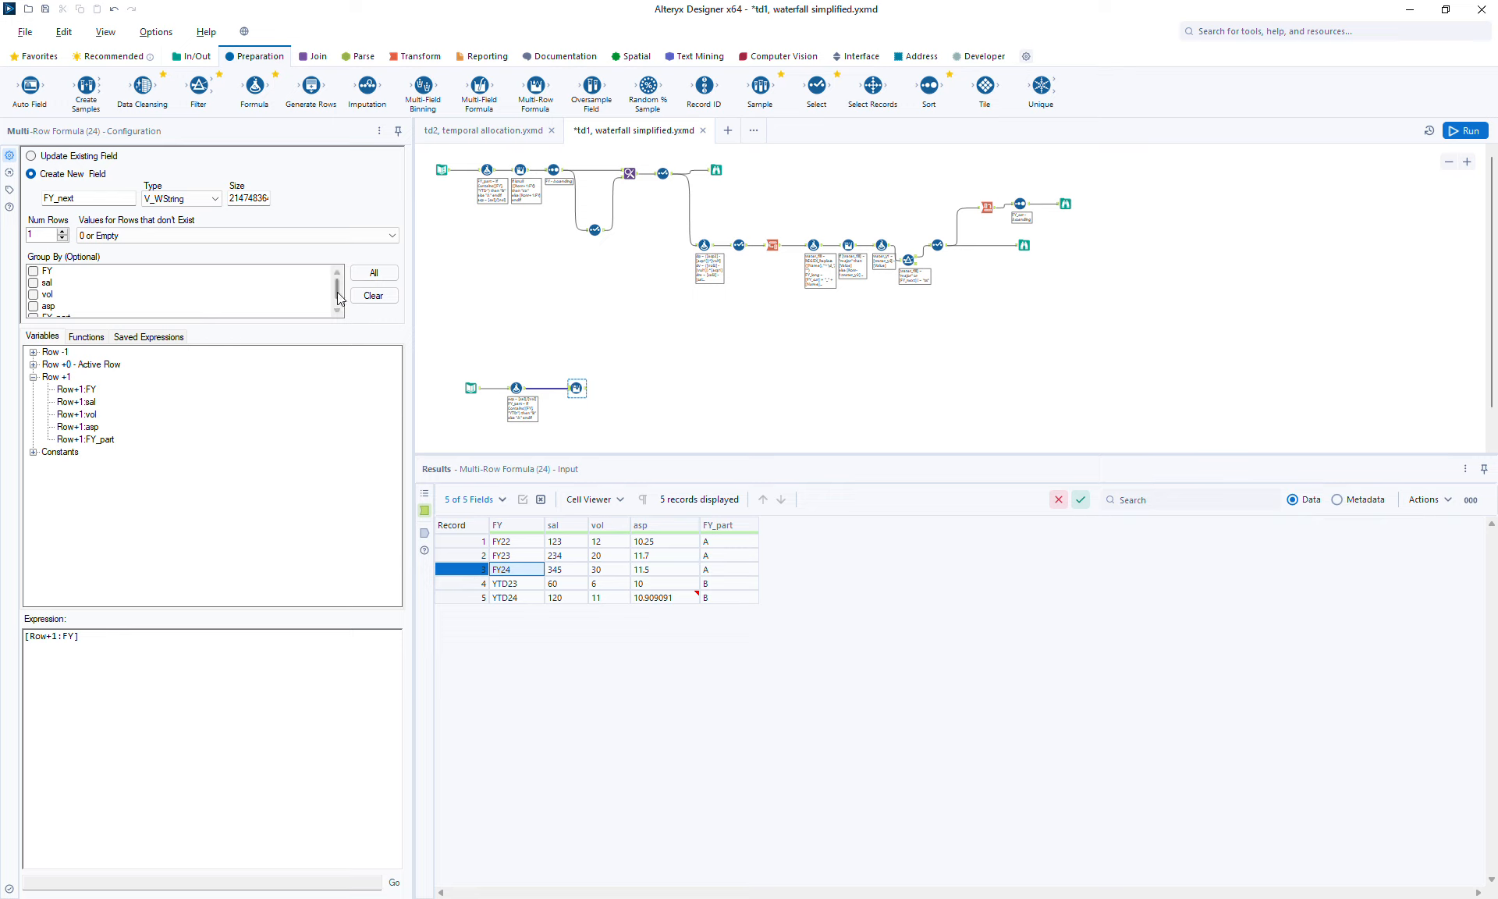
- Group the Multi-Row Formula by FY_part and run the workflow
drag(337, 289, 336, 348)
click(33, 306)
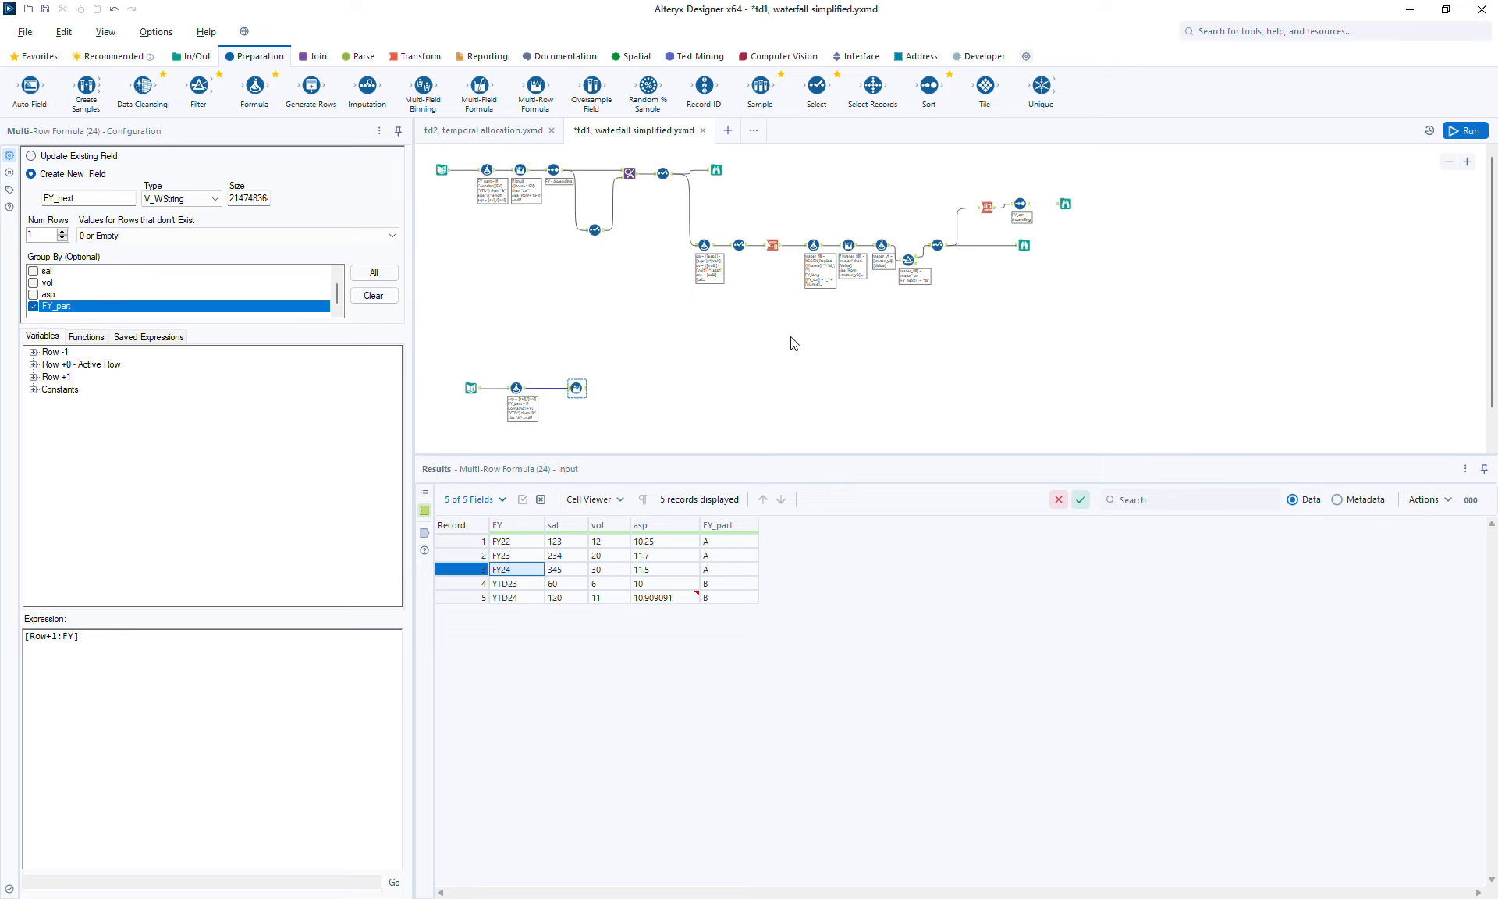
click(1463, 133)
click(1465, 130)
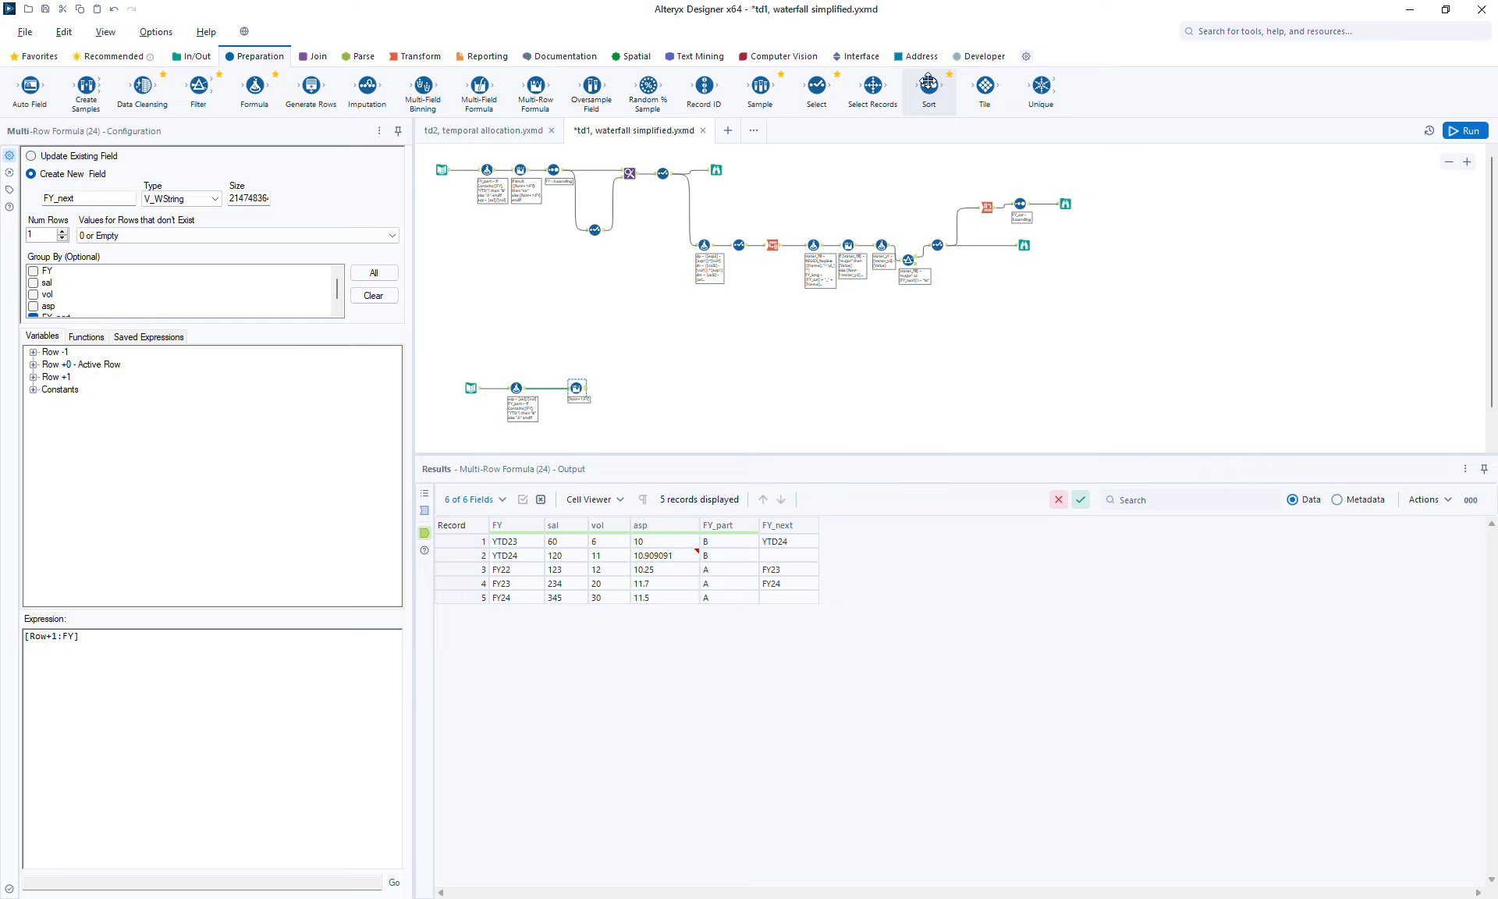
- Connect a Sort tool after the new Multi-Row Formula and sort by FY in ascending order
drag(930, 85, 620, 394)
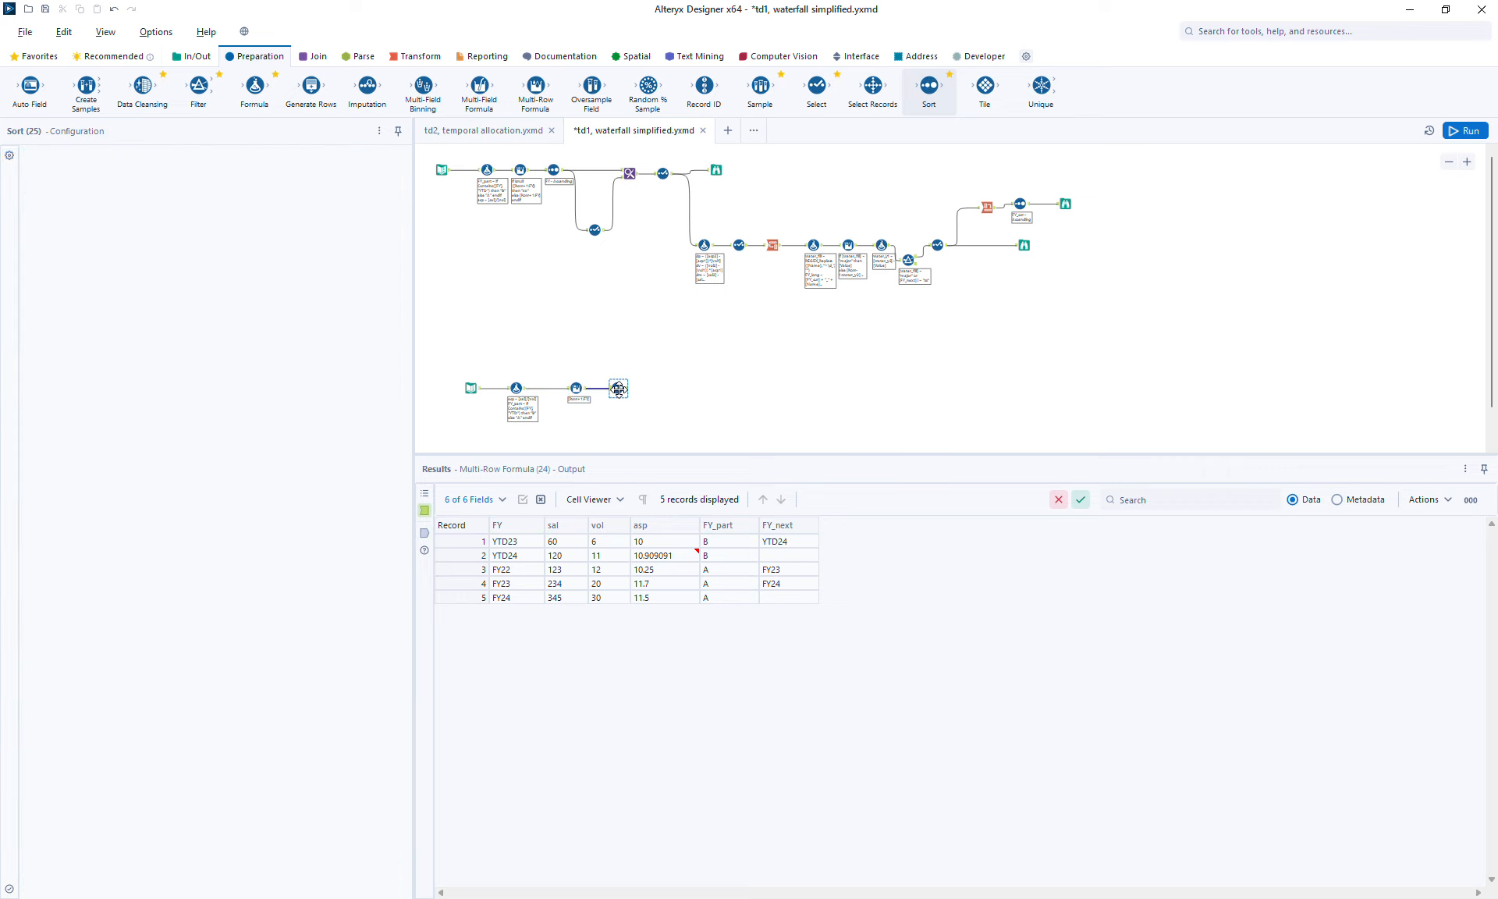
click(117, 242)
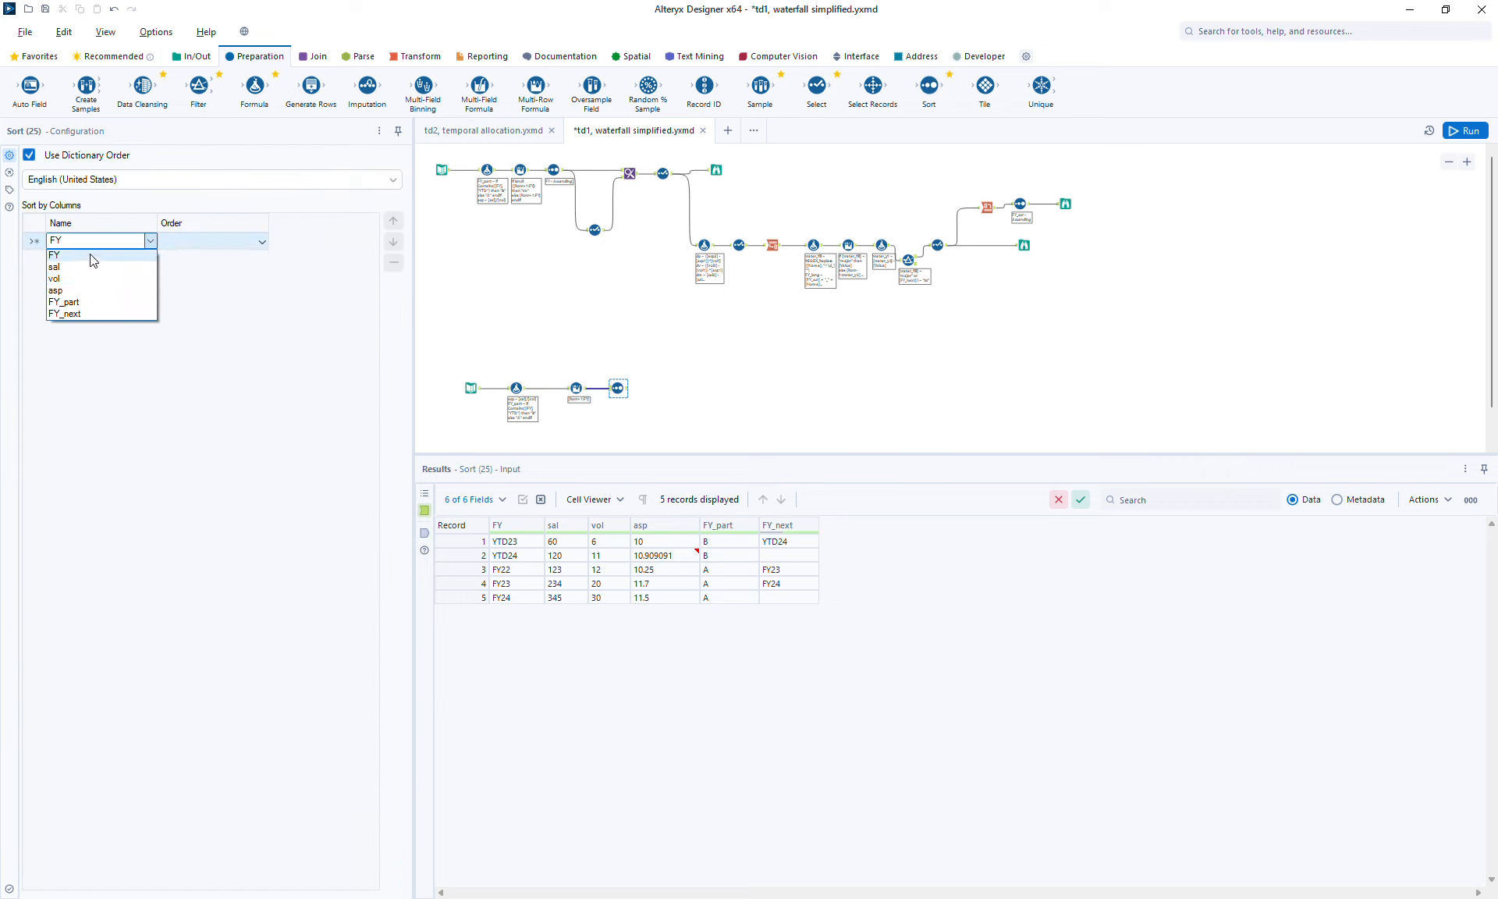
click(93, 258)
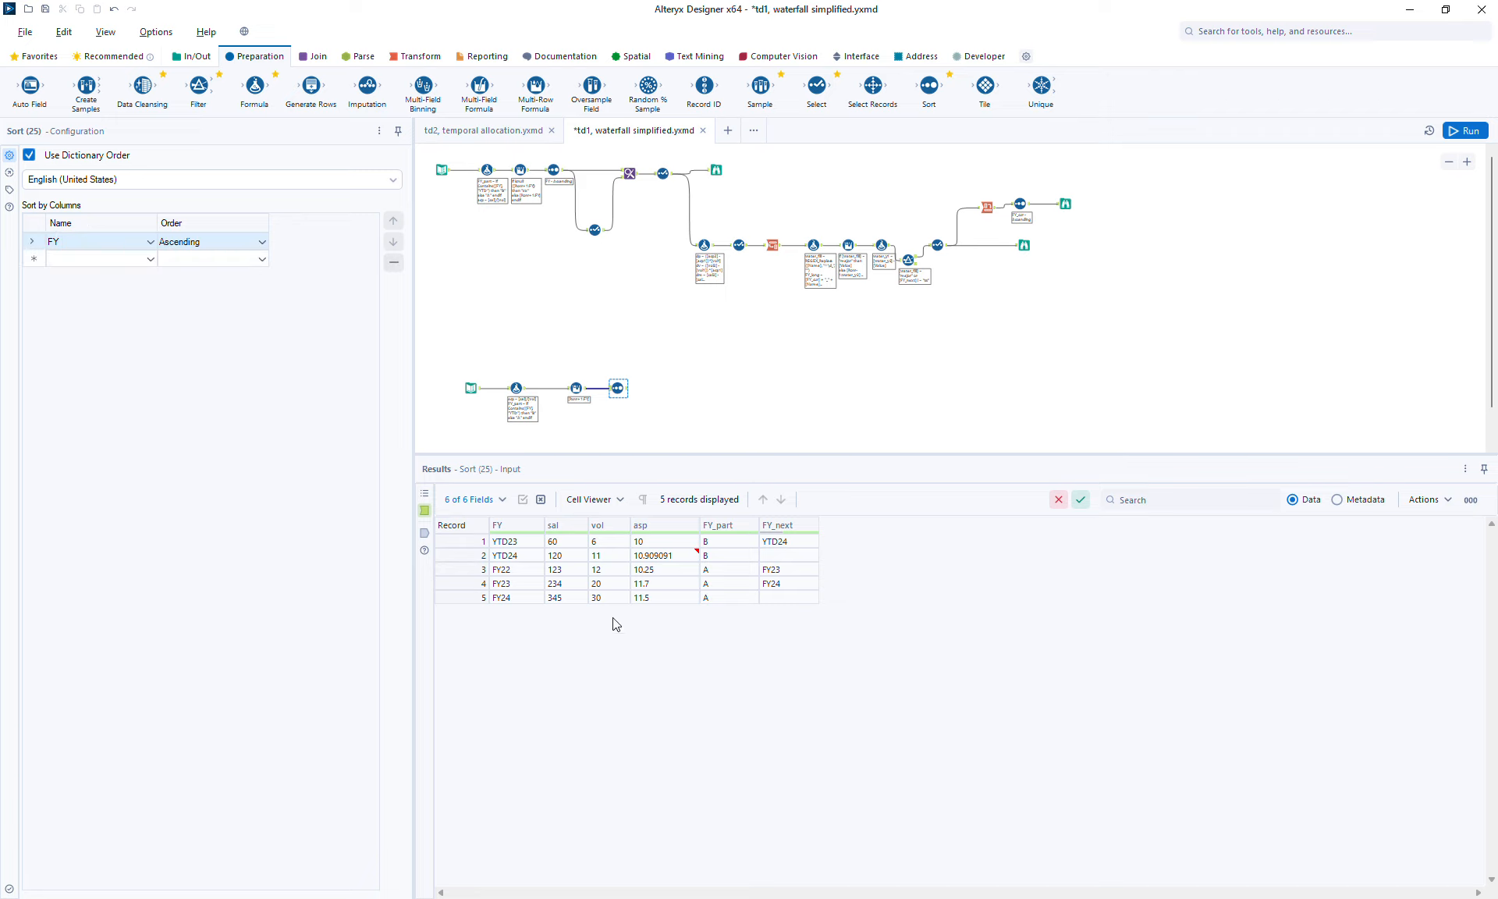
- Clear the new Multi-Row Formula's expression and set its values for rows that don't exist to NULL
click(781, 556)
double_click(781, 556)
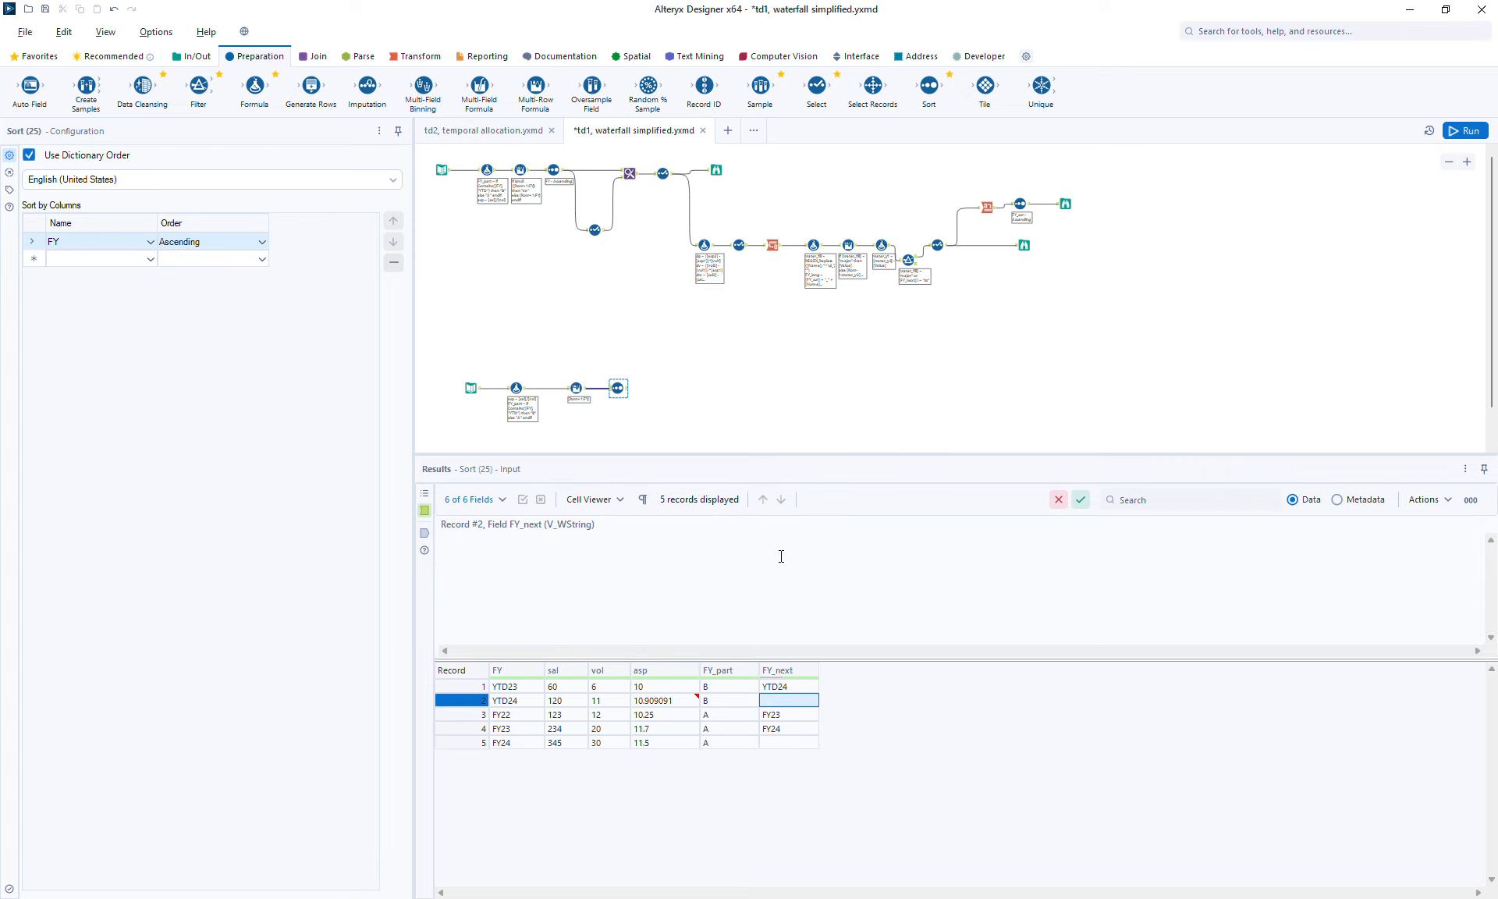
click(785, 743)
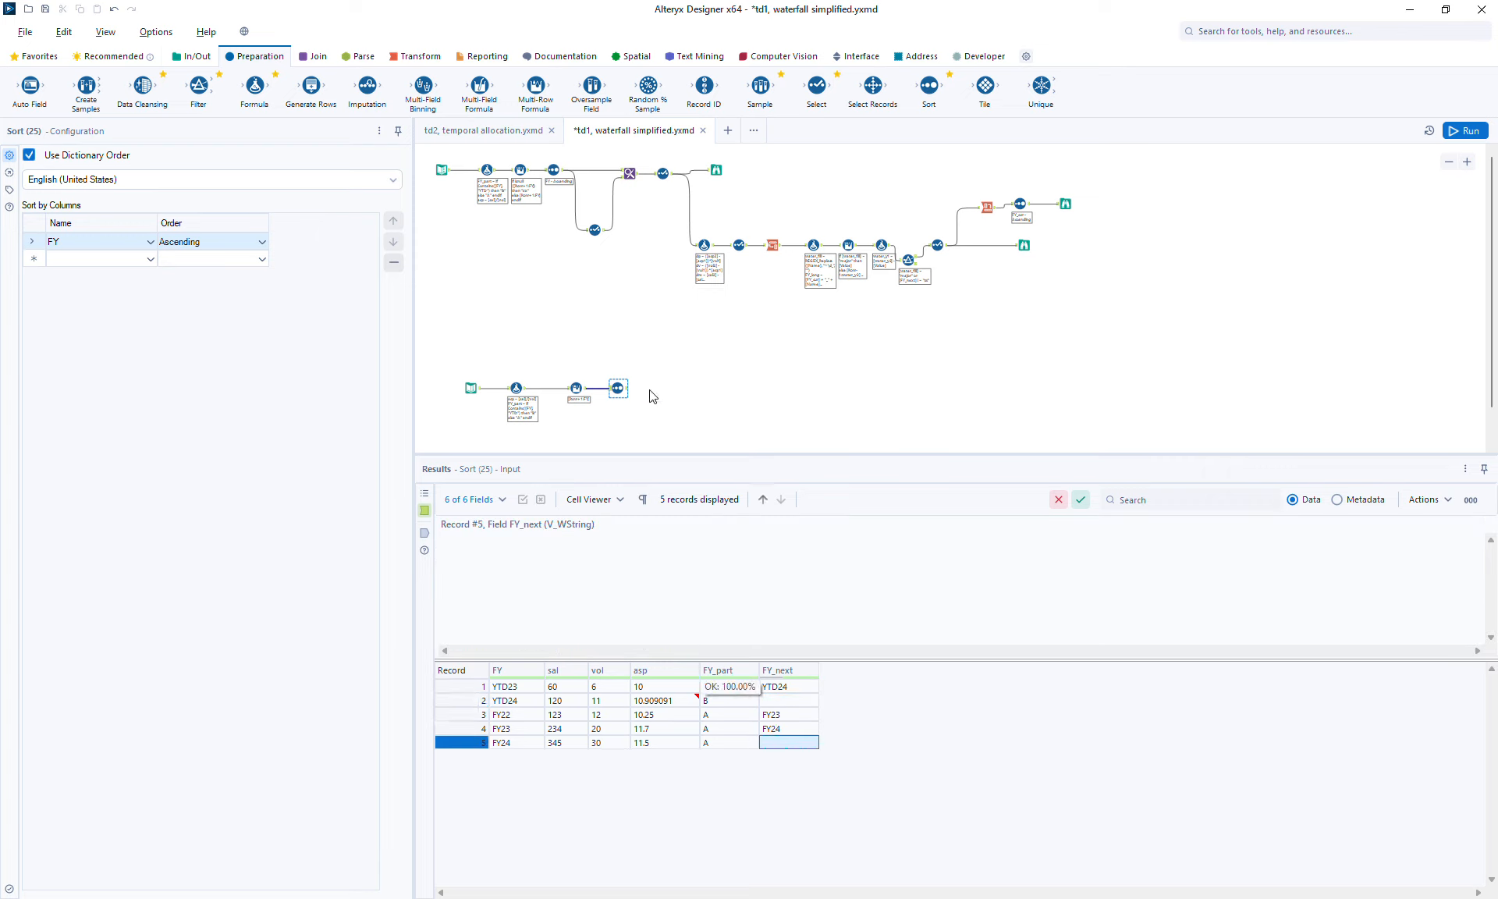
click(575, 390)
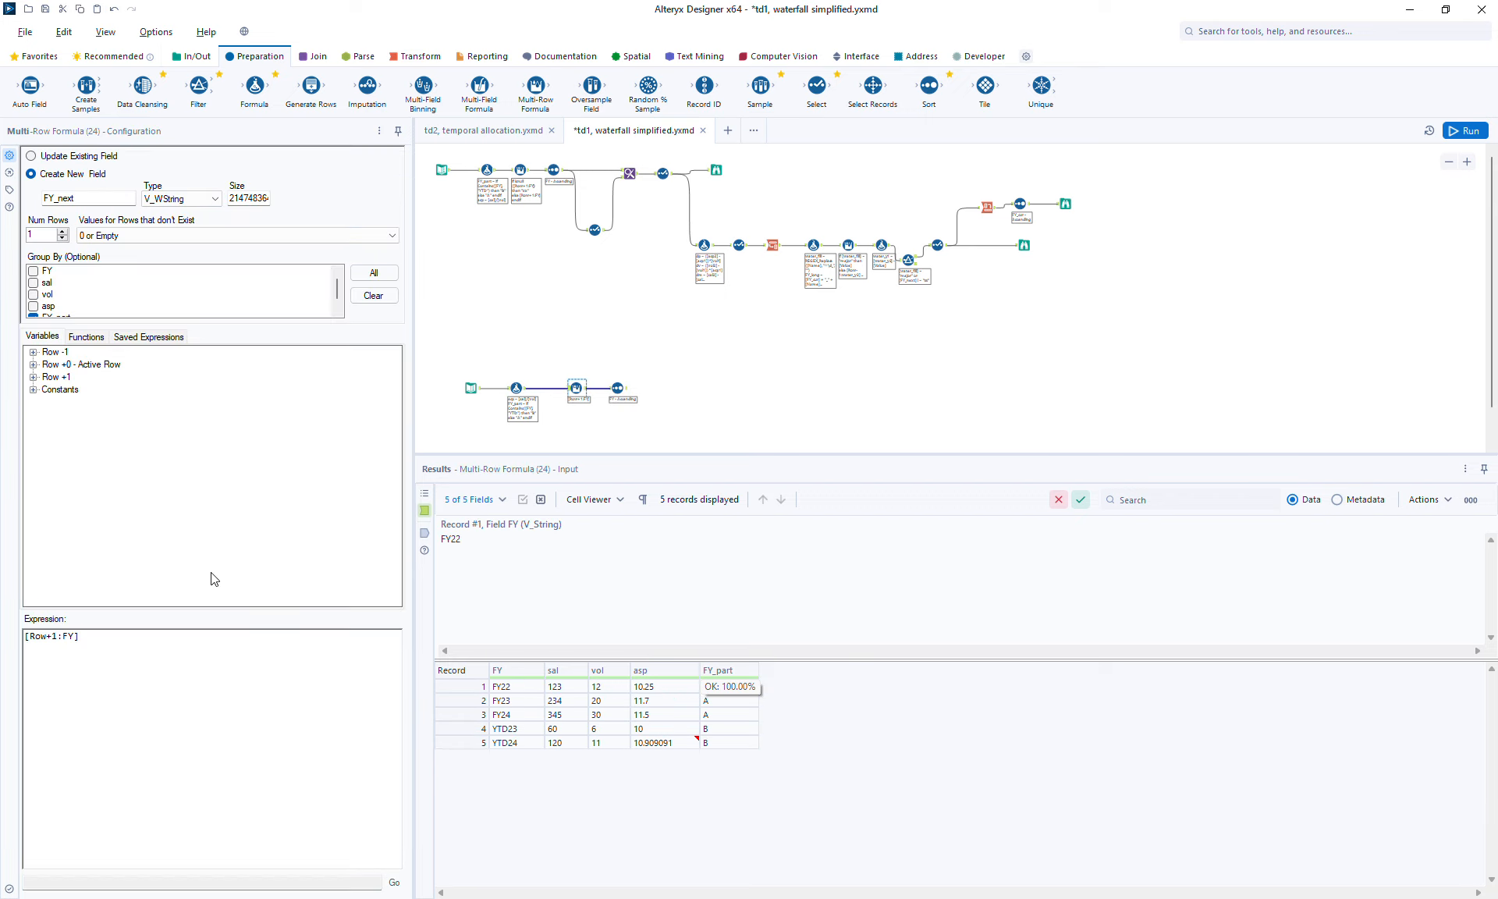
drag(86, 636, 10, 632)
key(BackSpace)
click(130, 237)
click(117, 250)
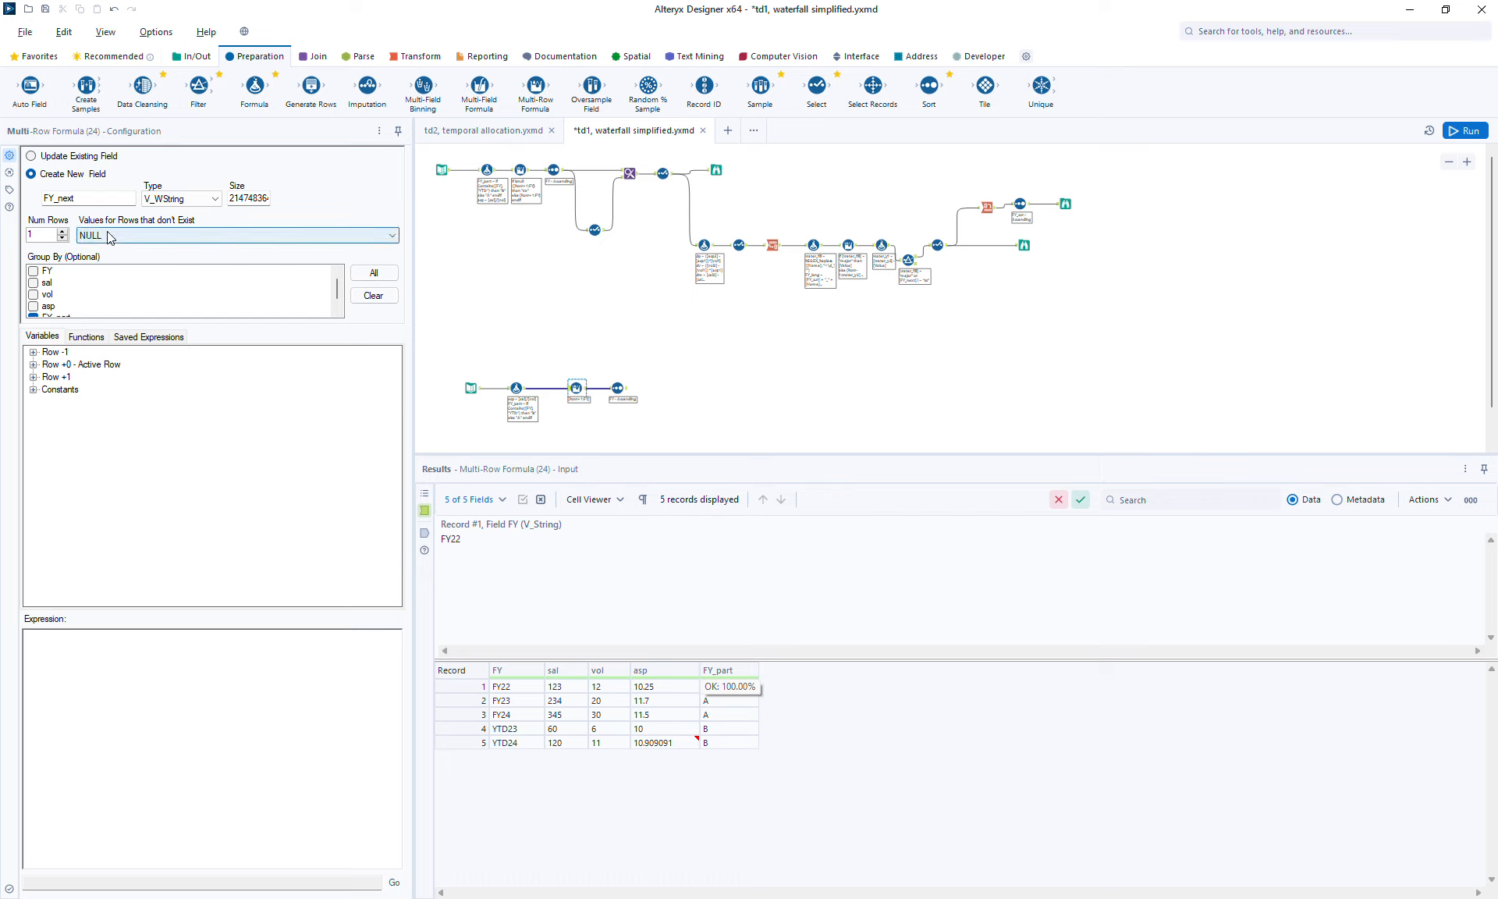
- Set the FY_next expression to if isnull([Row+1:FY]) then "xx" else [Row+1:FY] endif
click(87, 723)
text(if)
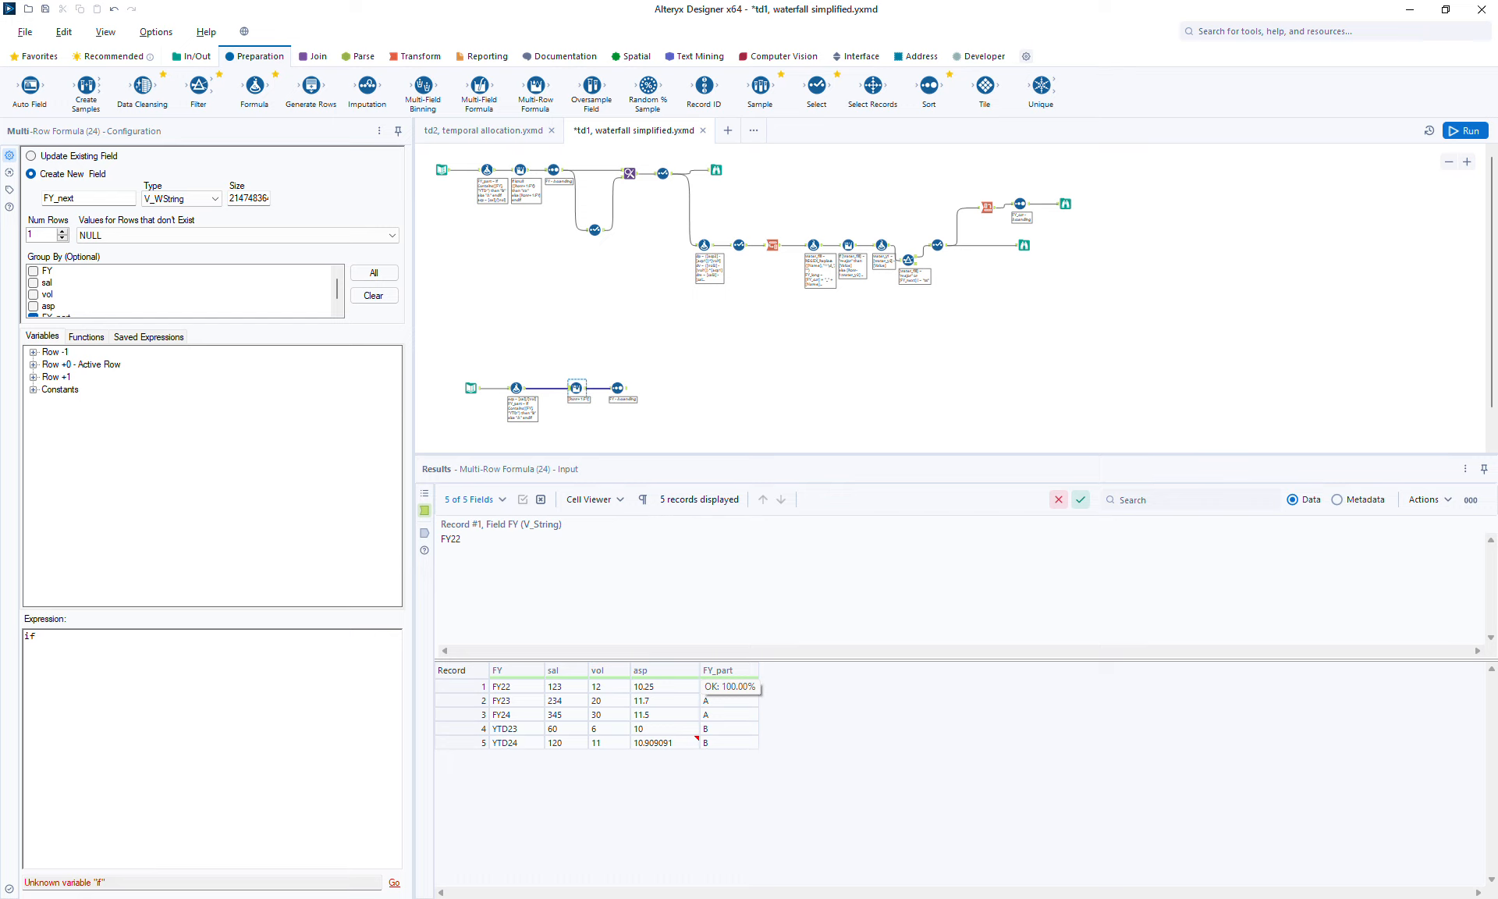
text( isnull())
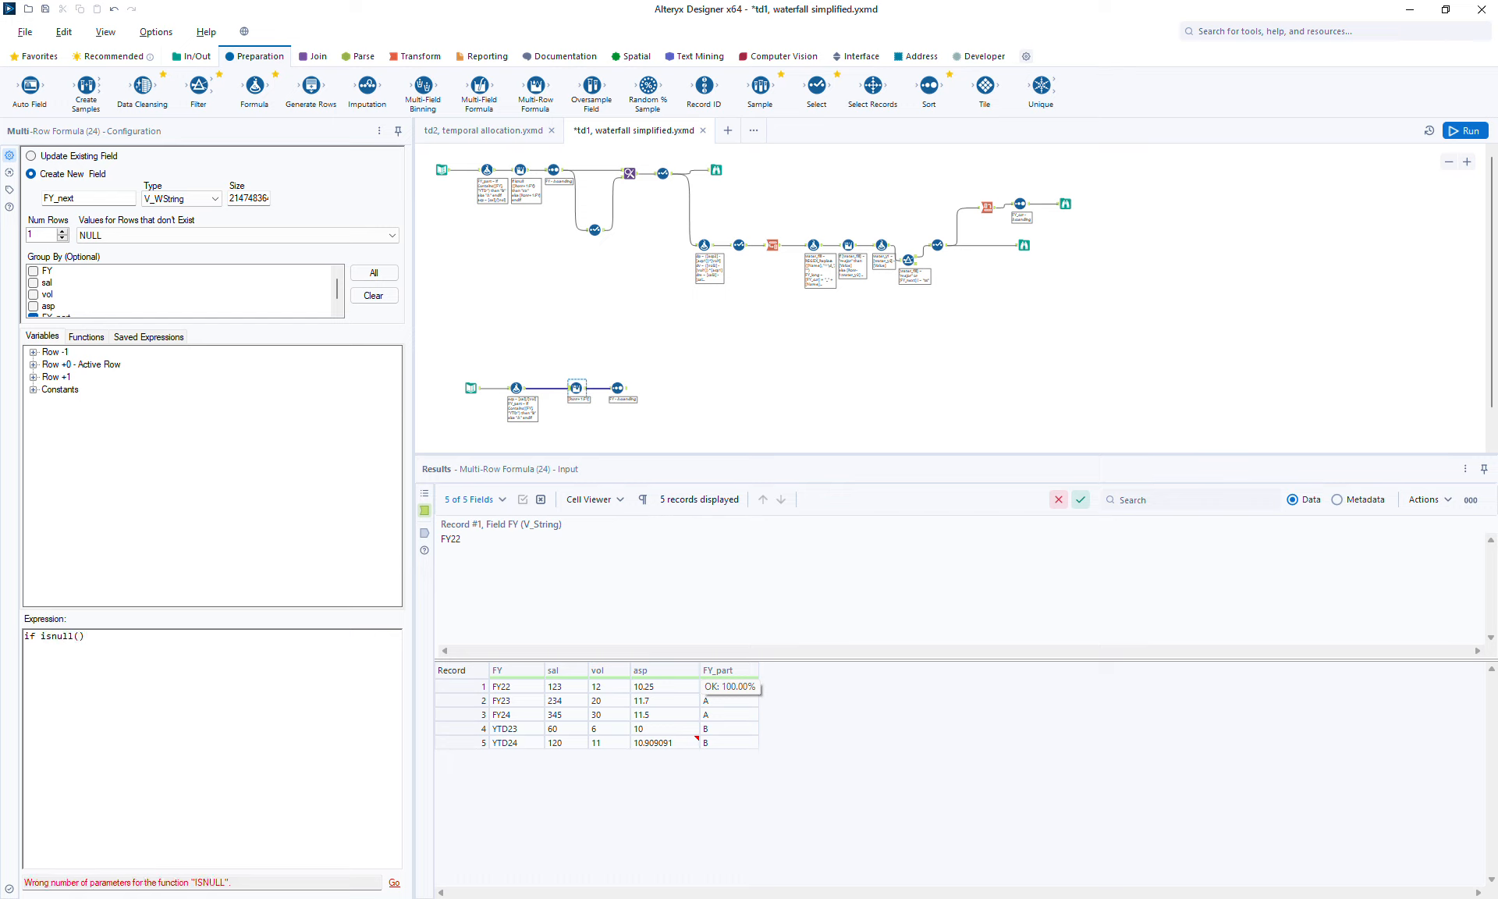
text([Row+1:FY])
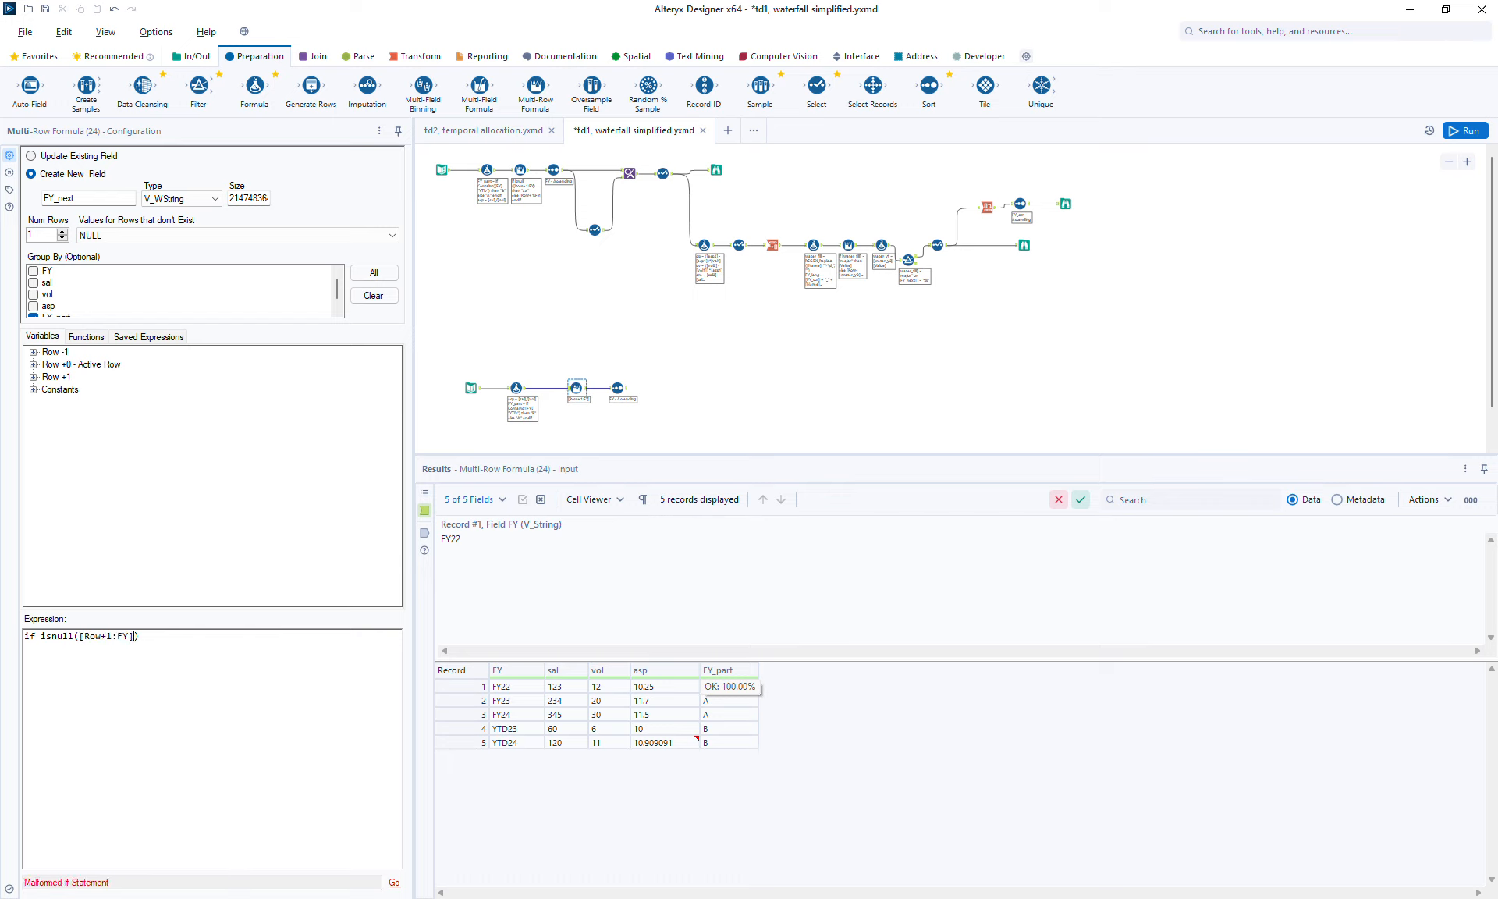
text( then "xx")
key(Return)
text(else [Row+1:FY] endif)
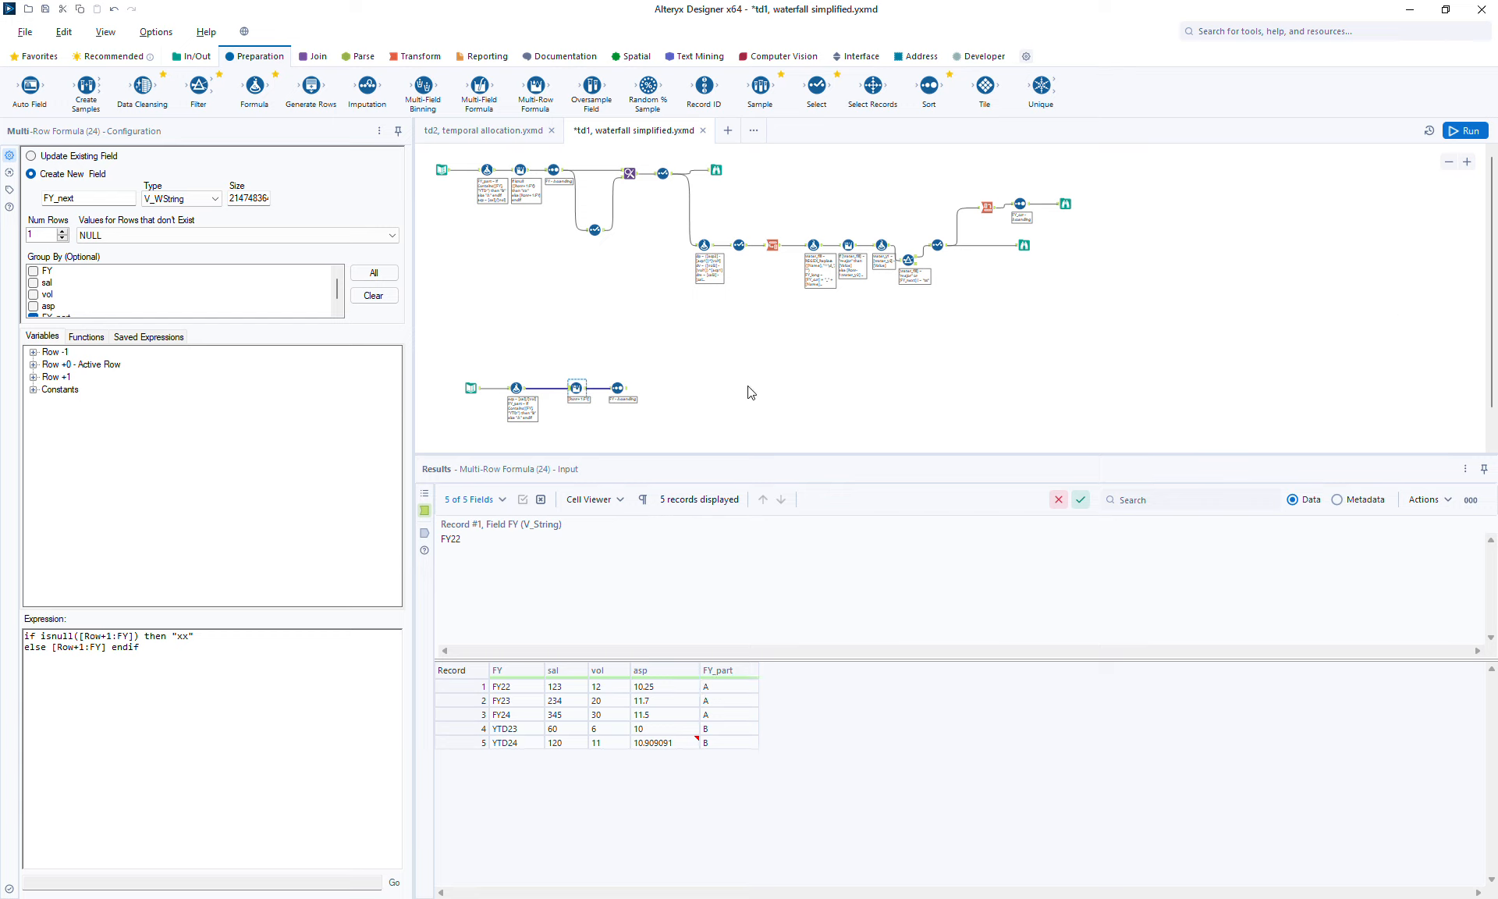
- Run the workflow and check the FY_next values in the Multi-Row Formula and Sort outputs
click(1470, 131)
click(422, 533)
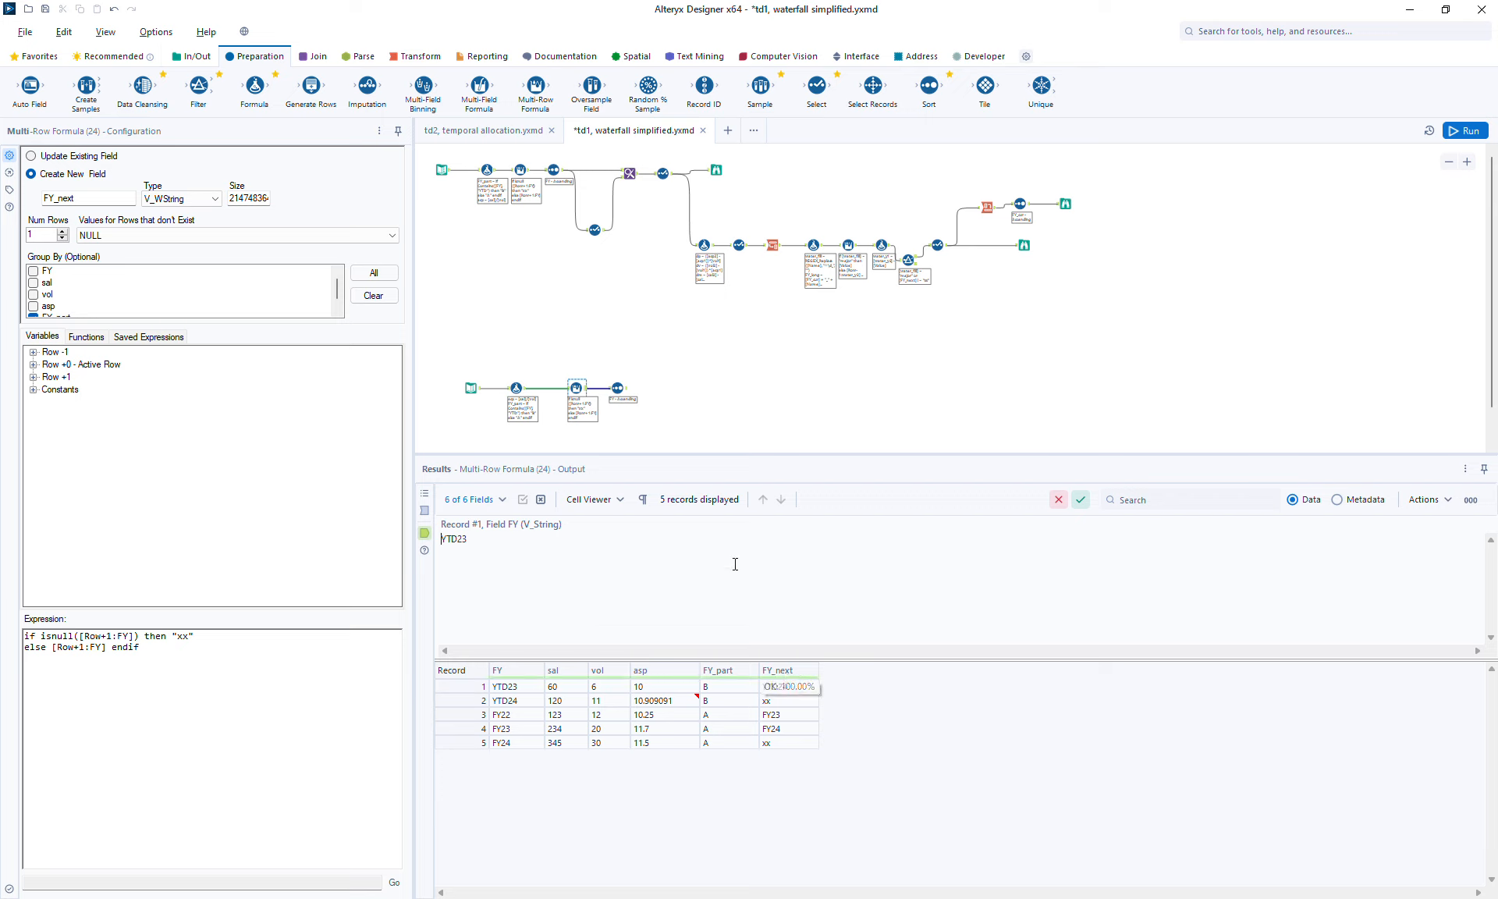
click(629, 391)
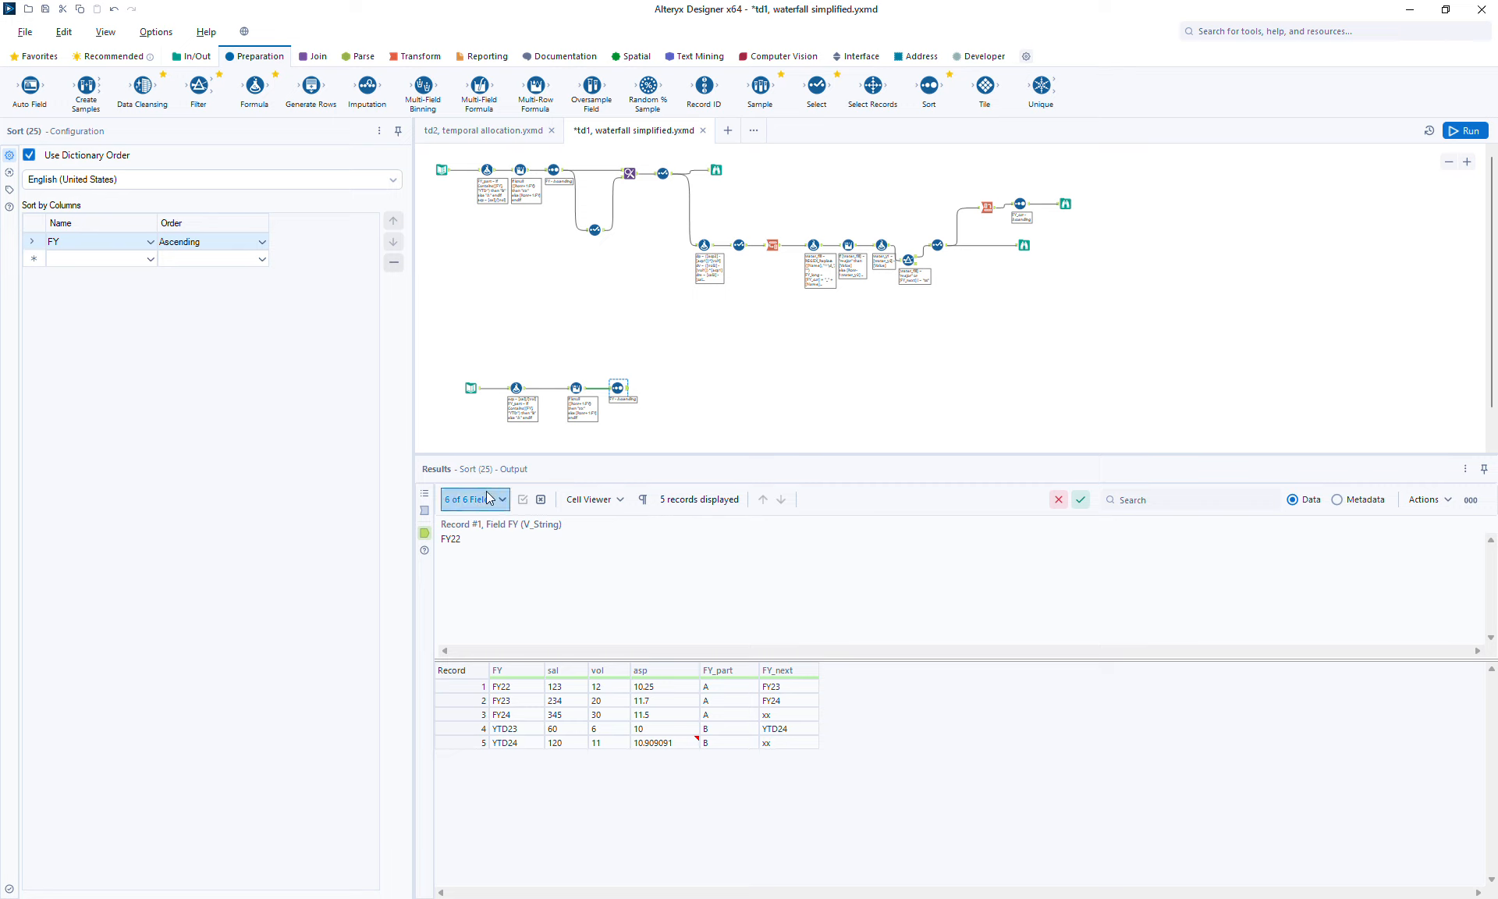
click(478, 500)
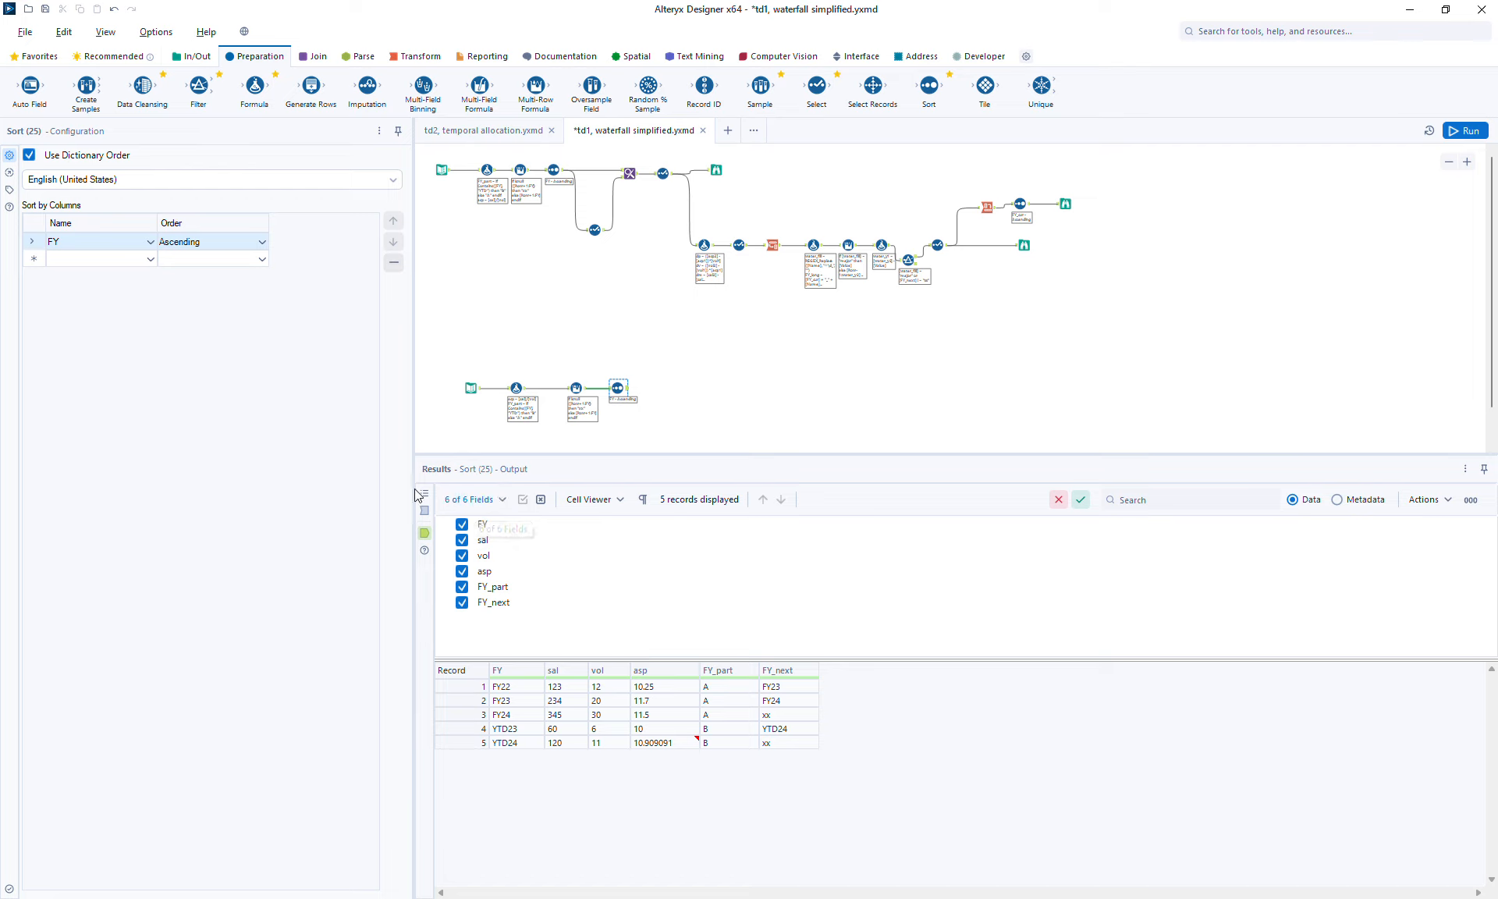
click(471, 501)
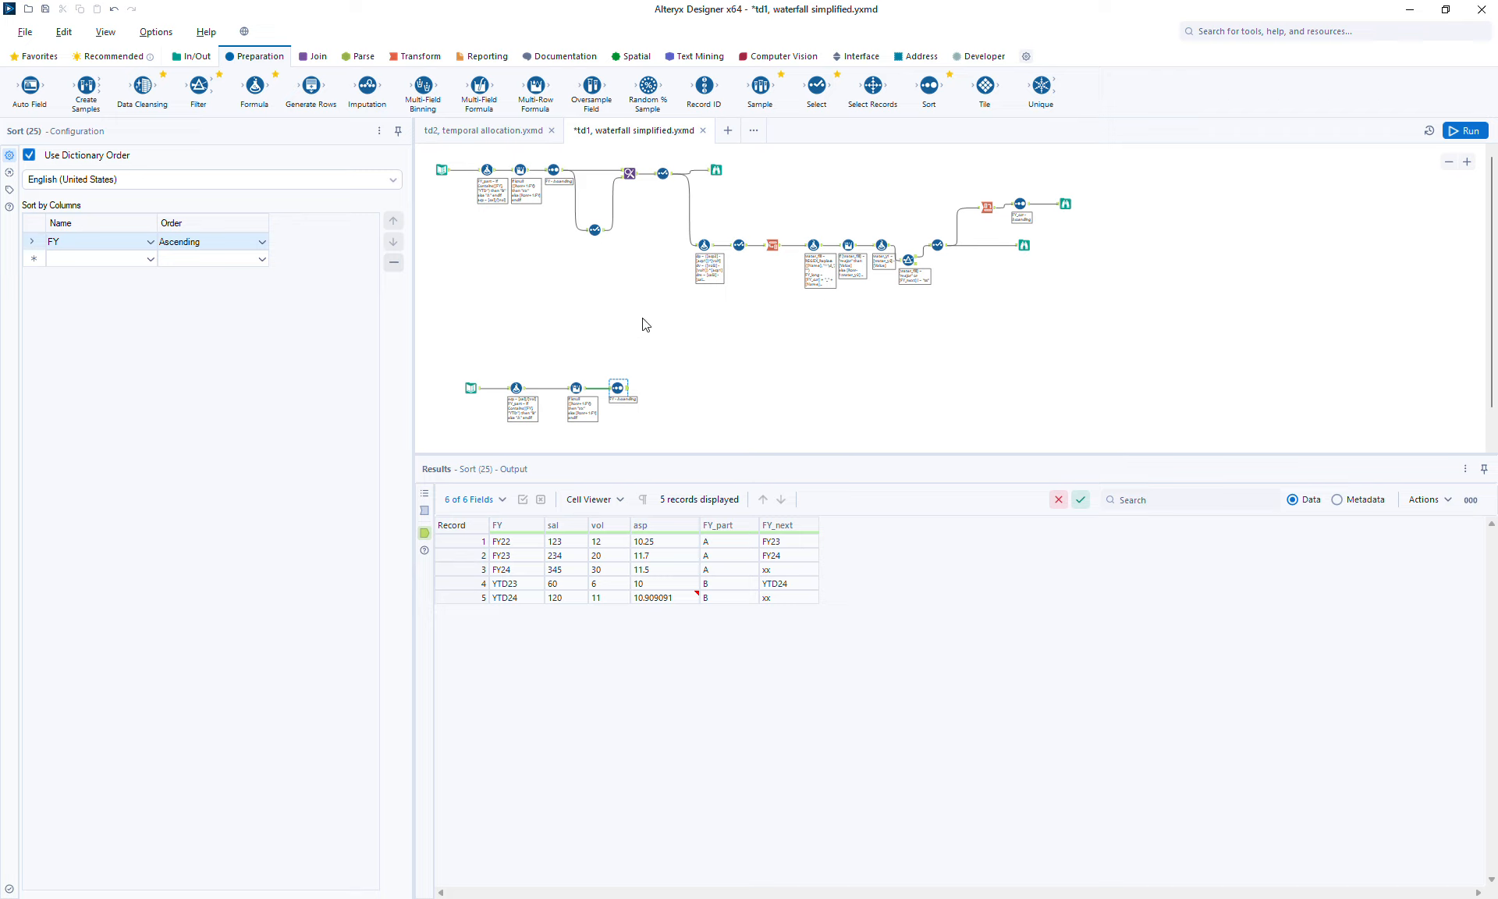
- Connect a Select tool after the new Sort tool and deselect the FY_part and FY_next fields
drag(817, 86, 678, 425)
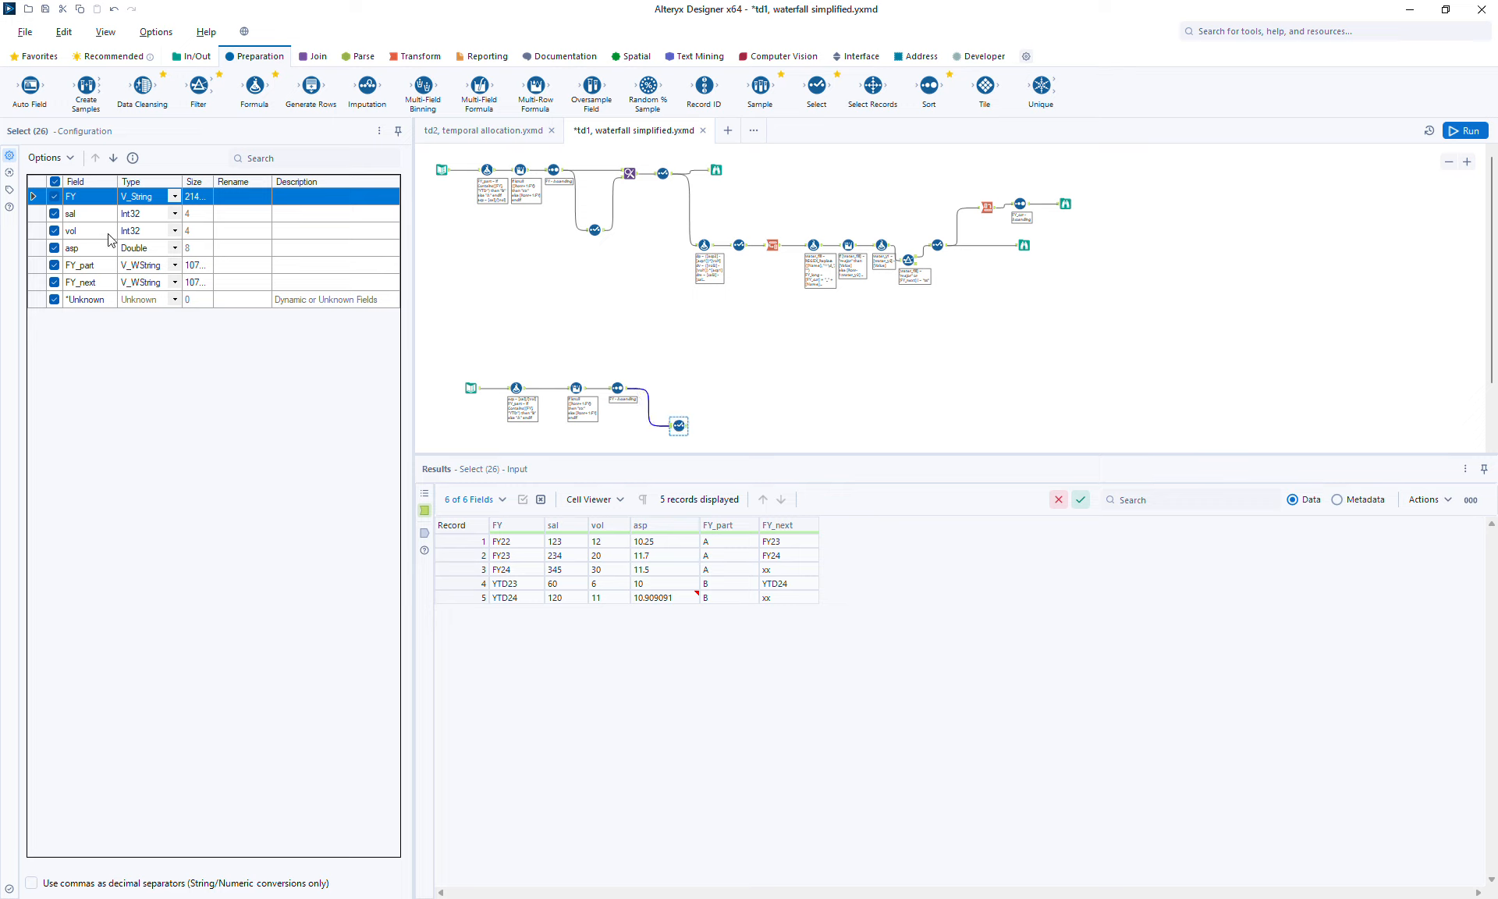
click(232, 197)
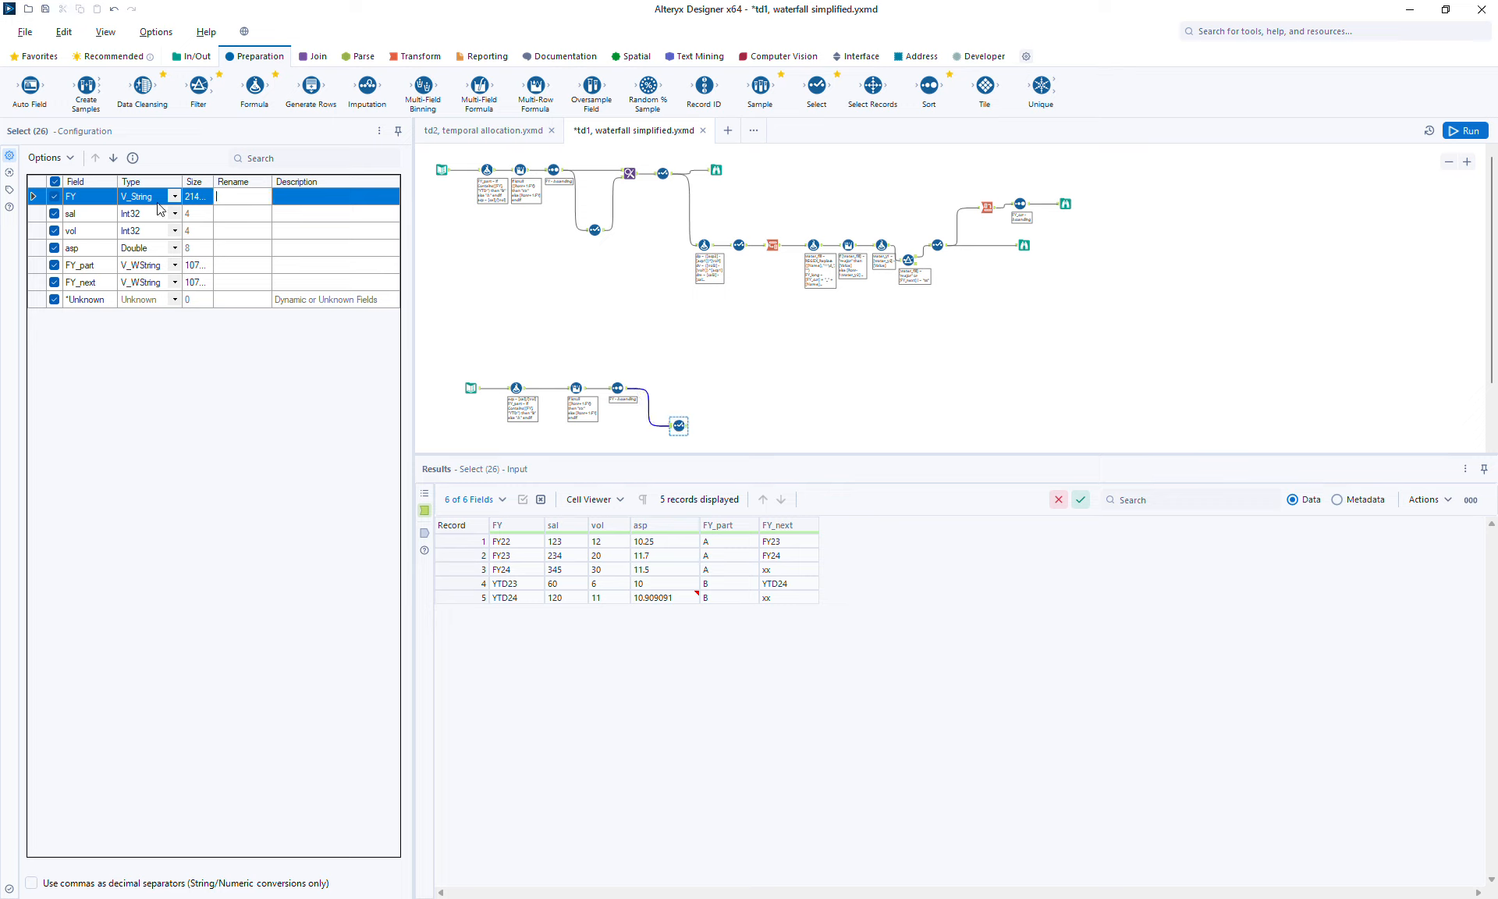
click(54, 264)
click(54, 282)
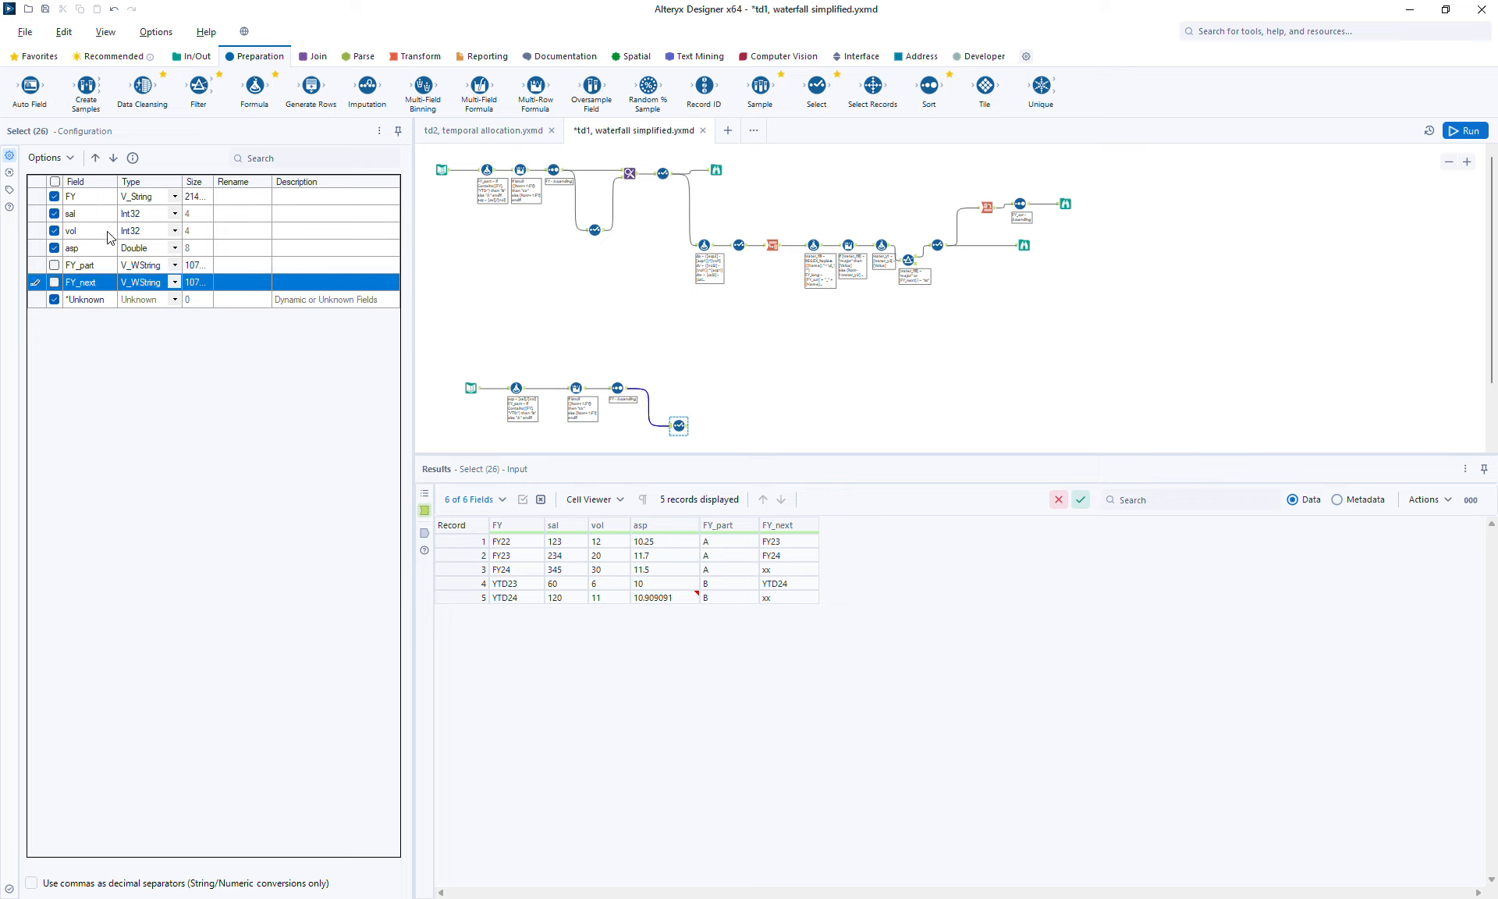
- In the new Select tool, rename FY to linking, sal to sal2, vol to vol2 and asp to asp2
click(248, 197)
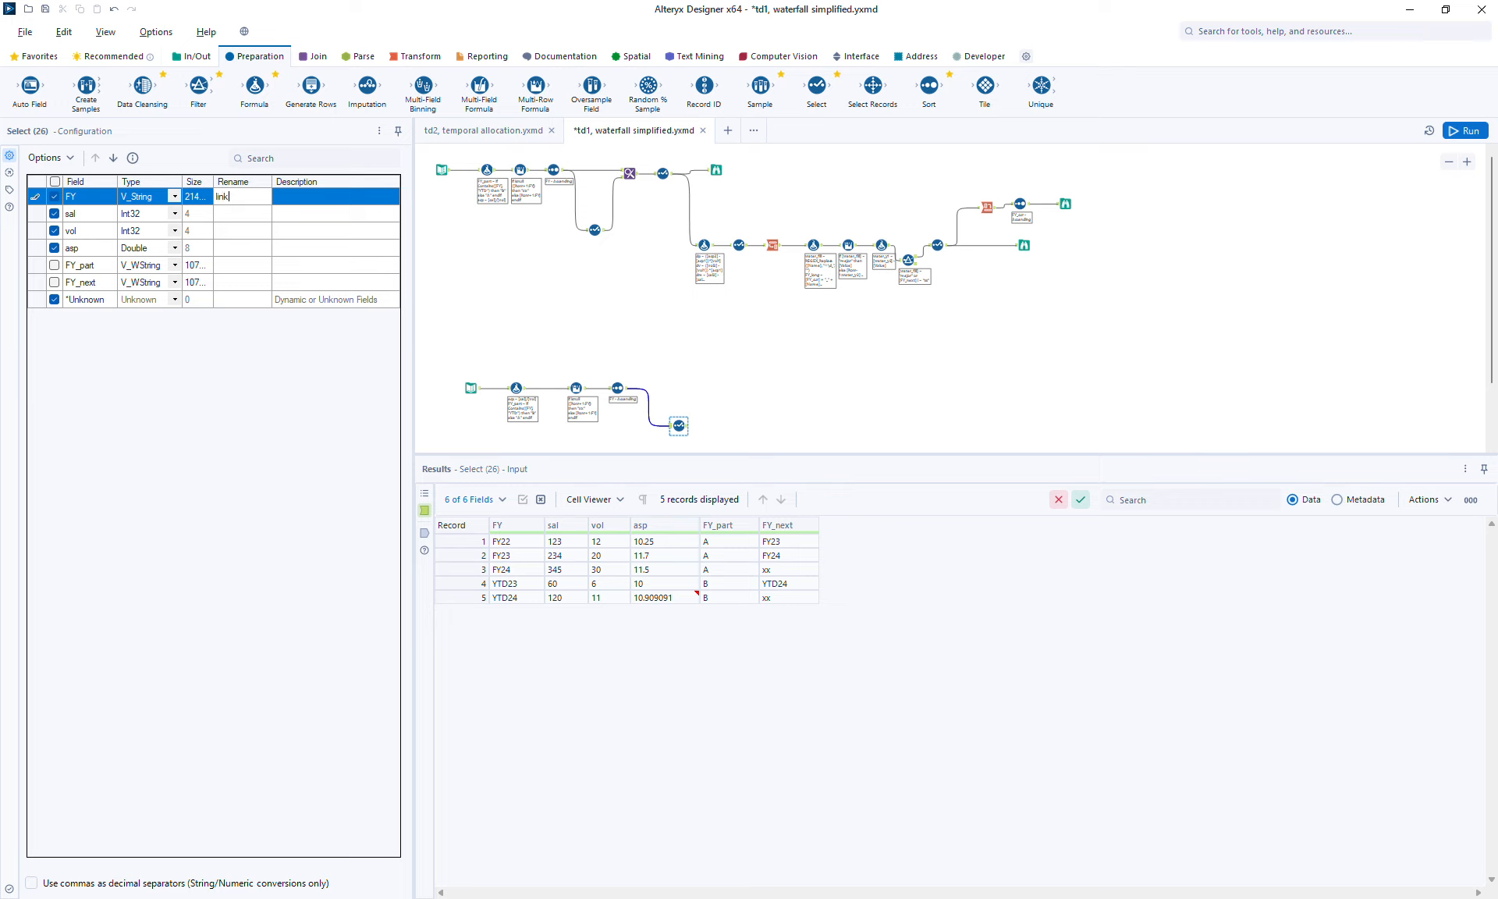
key(Return)
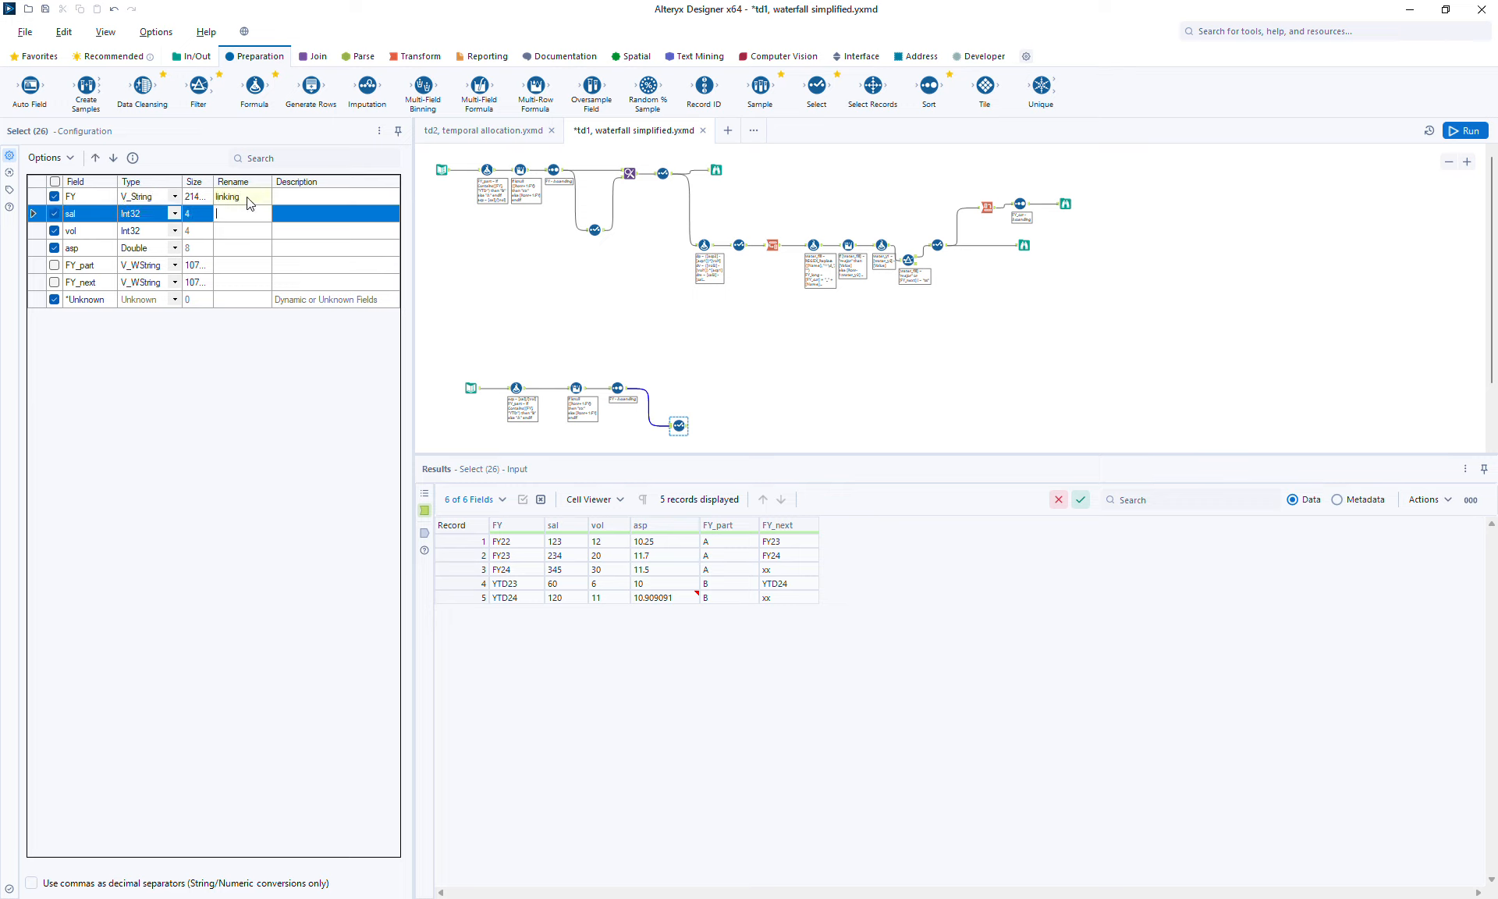
text(sal2)
key(Return)
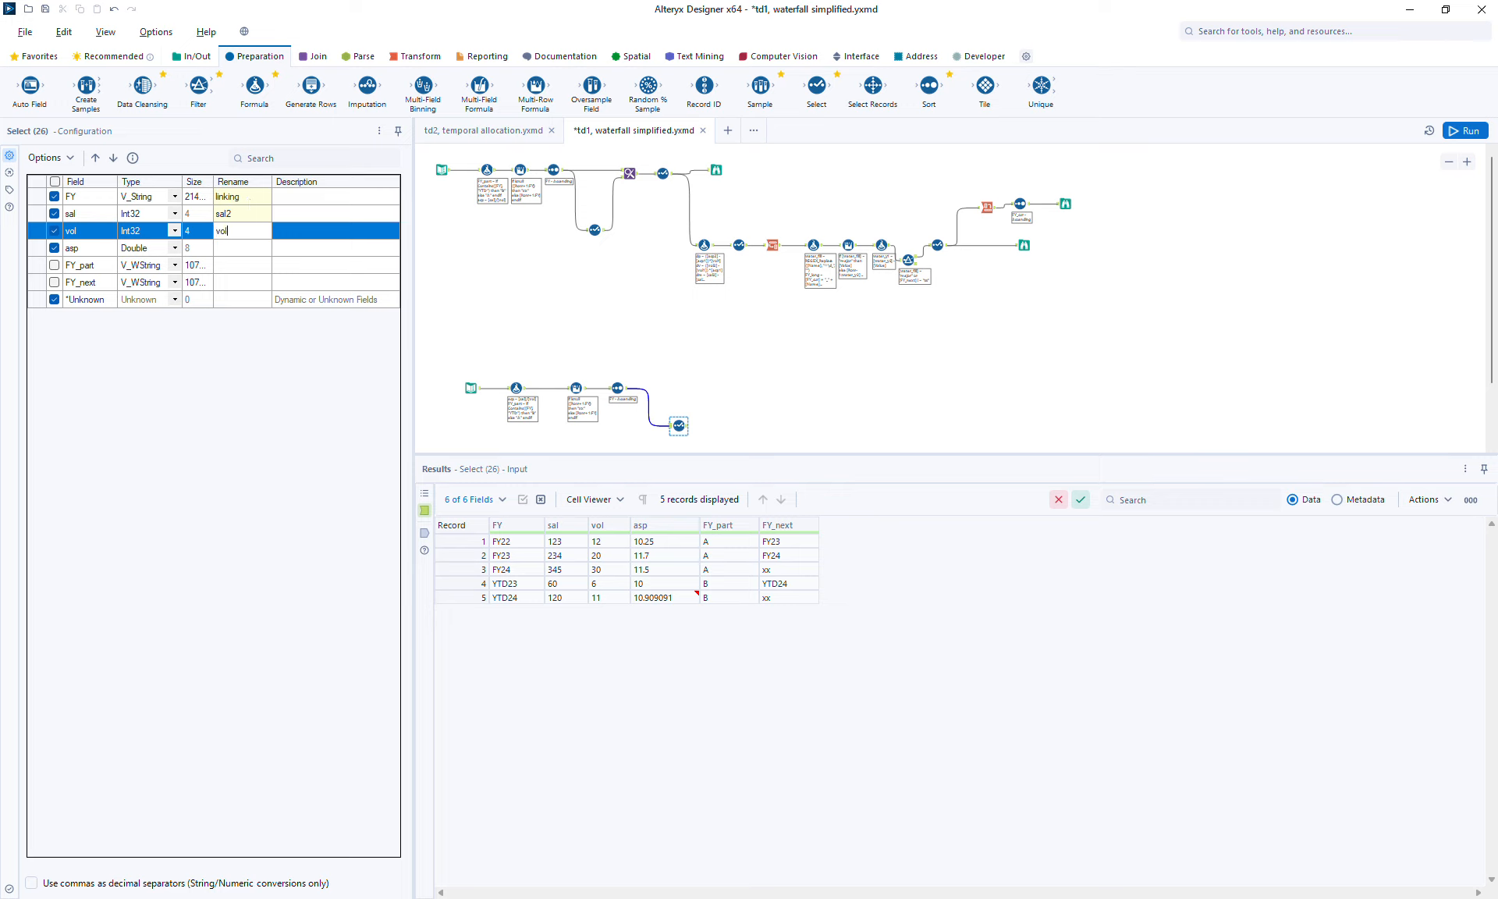
key(Return)
text(a)
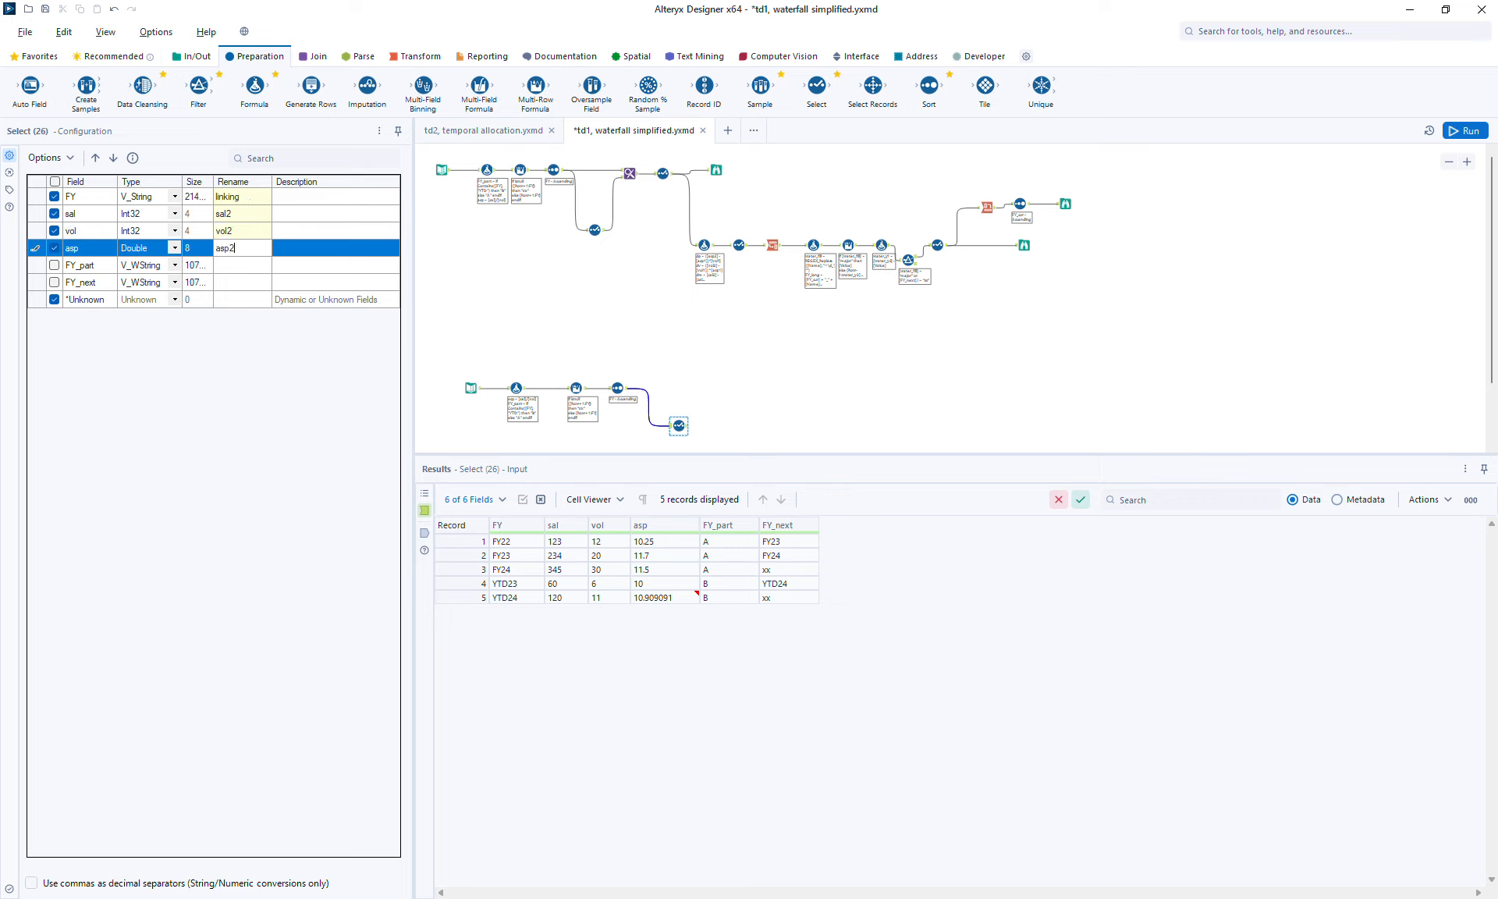
text(sp2)
- Connect a Find Replace tool to the Sort and Select outputs, matching the entire field within FY_next
click(312, 56)
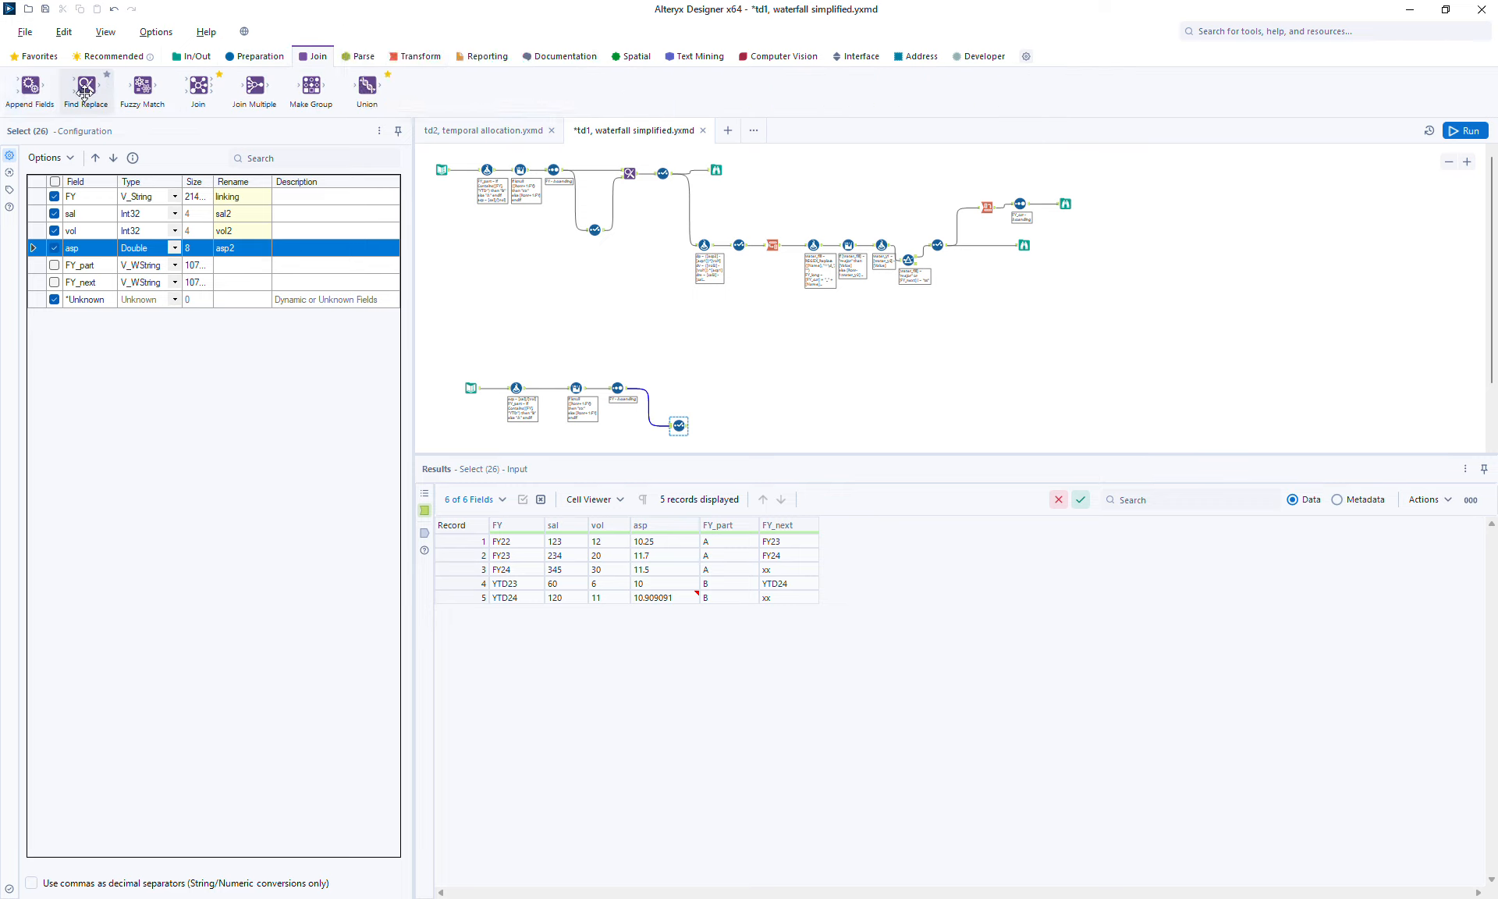
drag(85, 87, 708, 403)
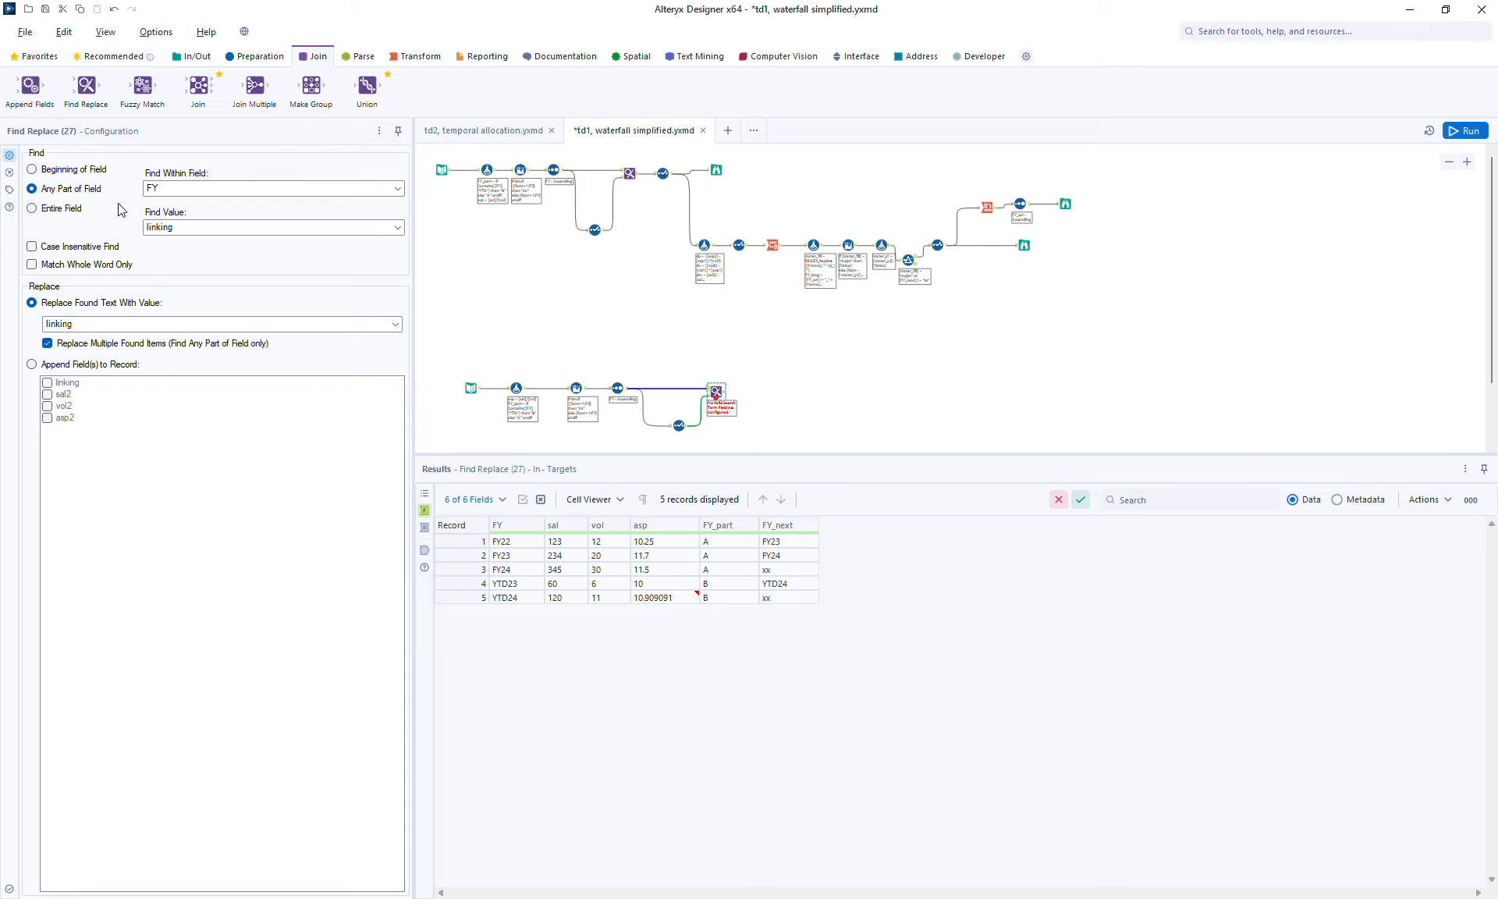
click(67, 212)
click(194, 188)
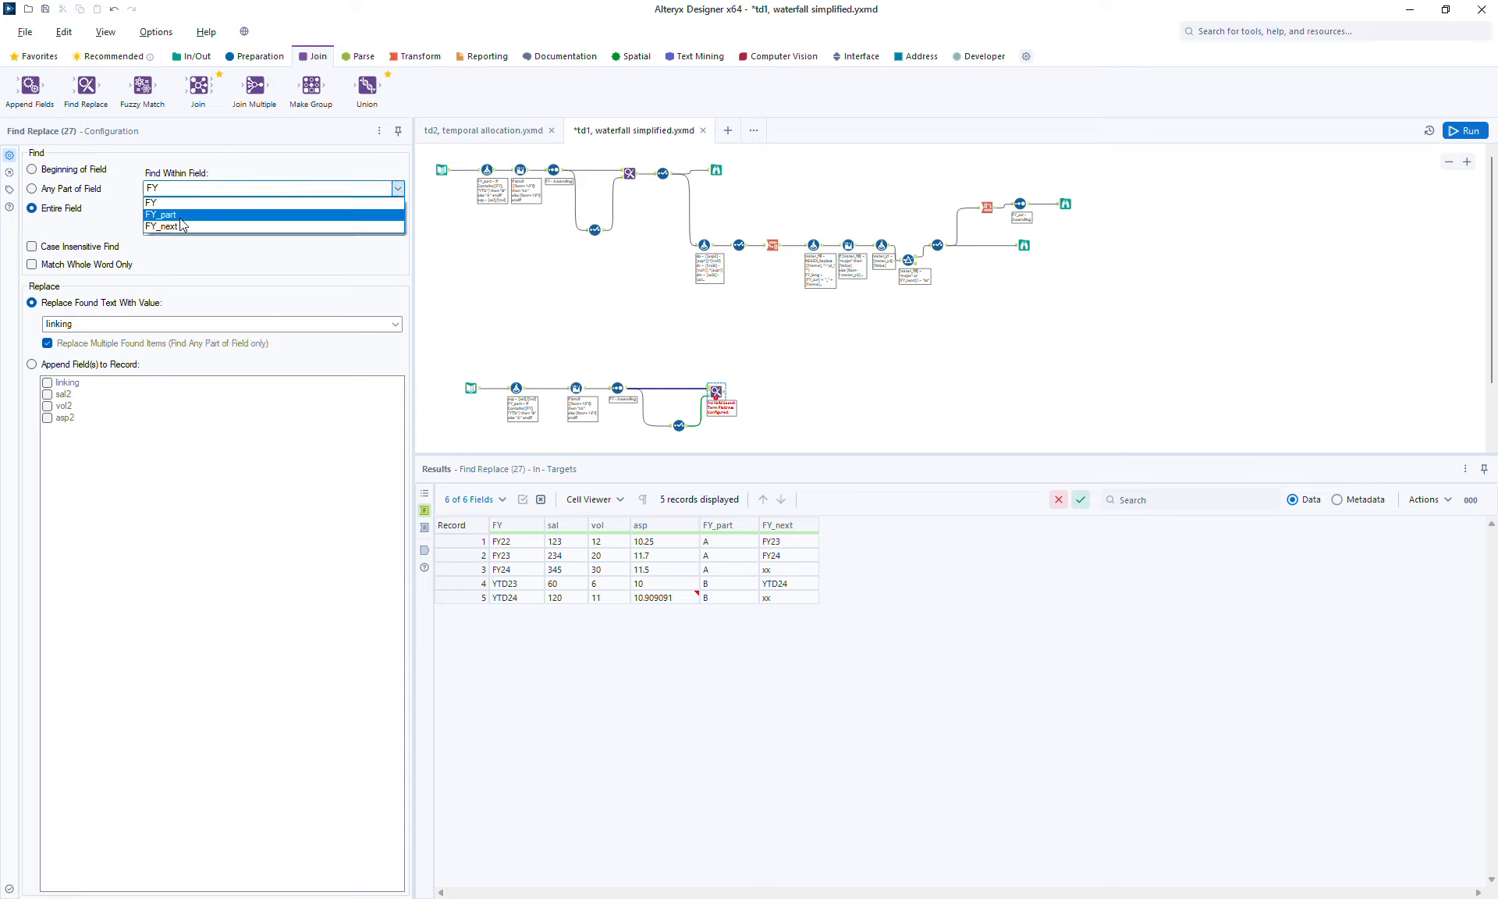
click(176, 225)
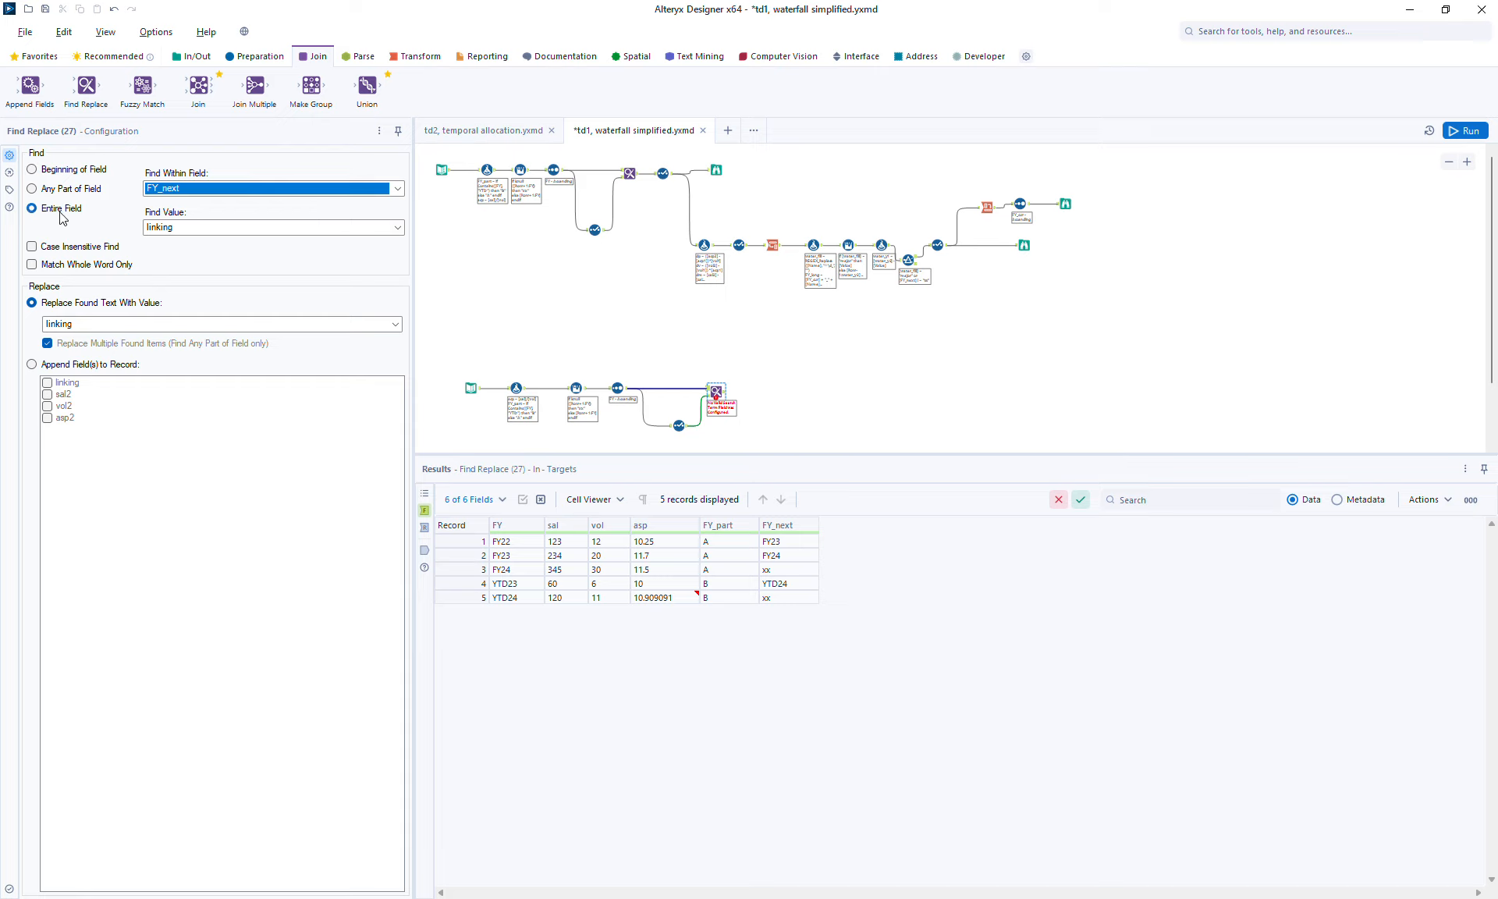
- Append the sal2, vol2 and asp2 fields to the records, run the workflow and display the Find Replace output
click(75, 365)
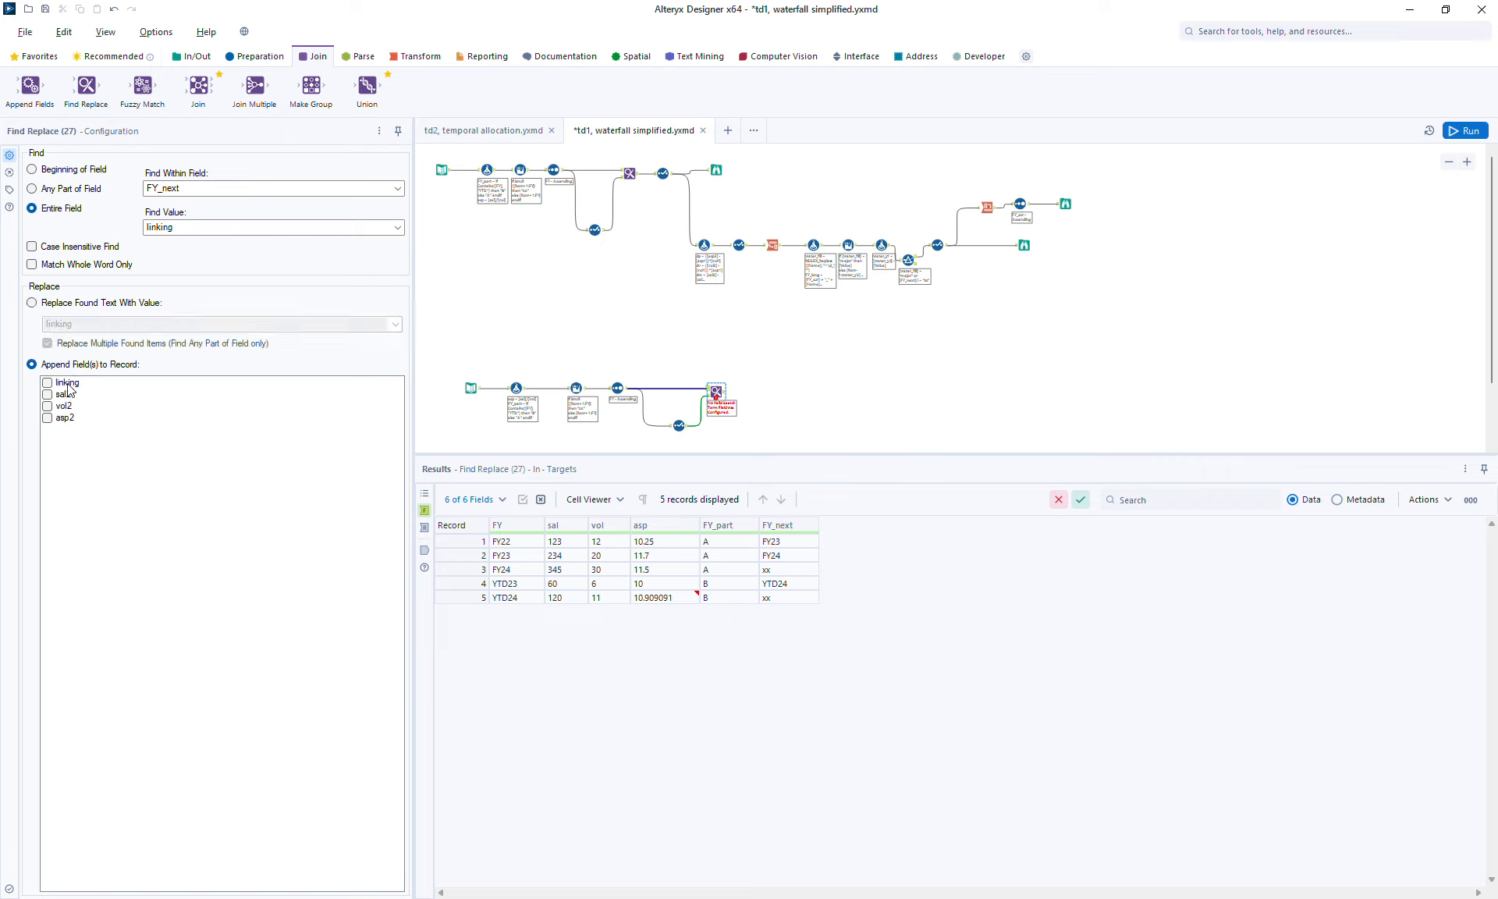
click(63, 394)
click(63, 406)
click(61, 417)
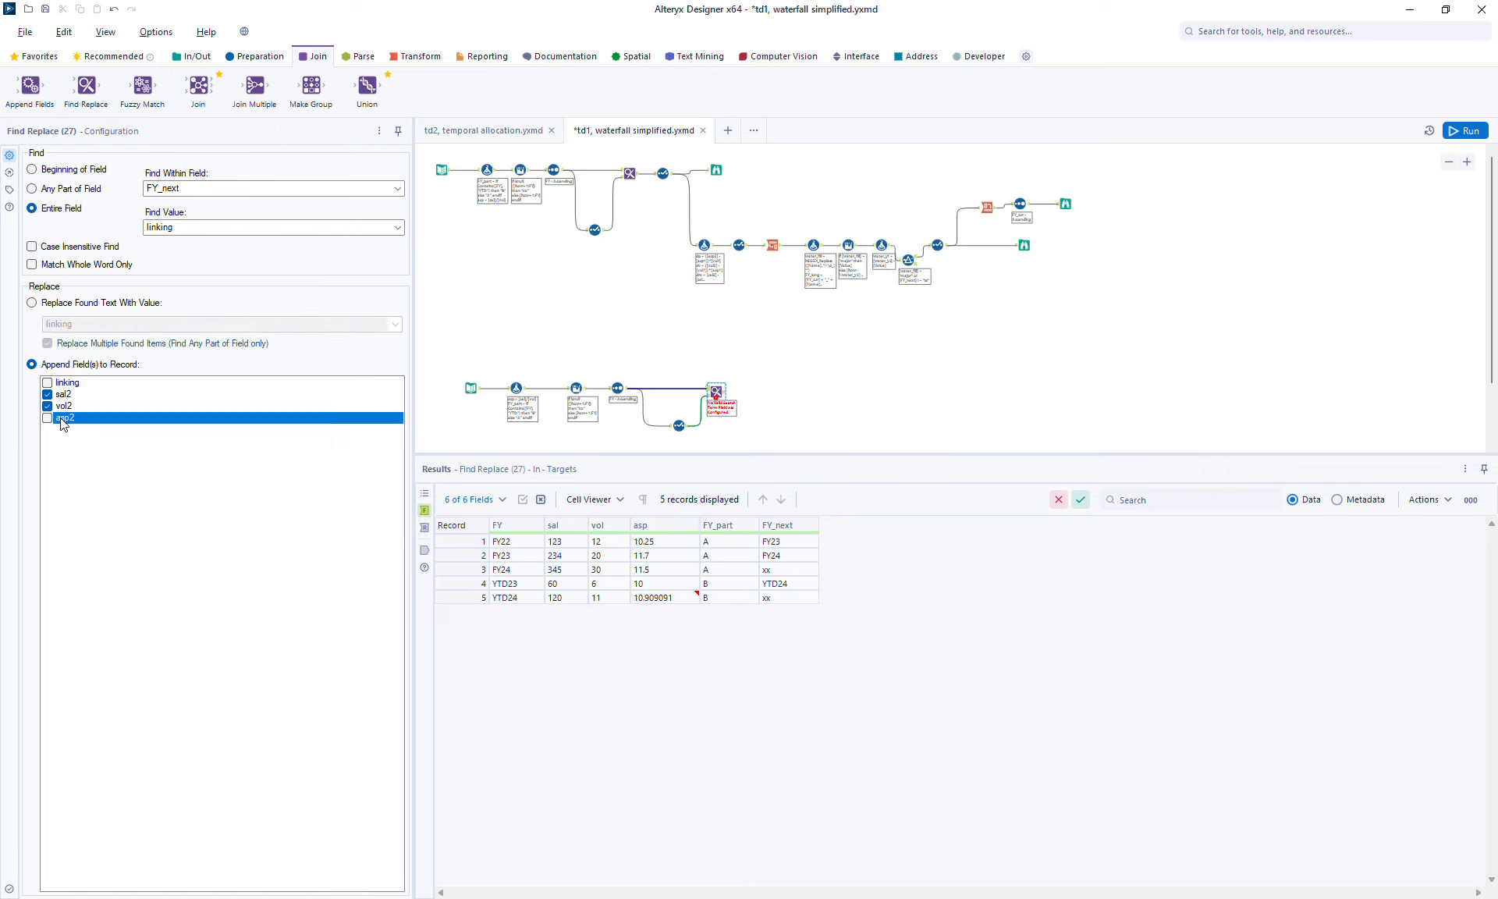
click(1471, 132)
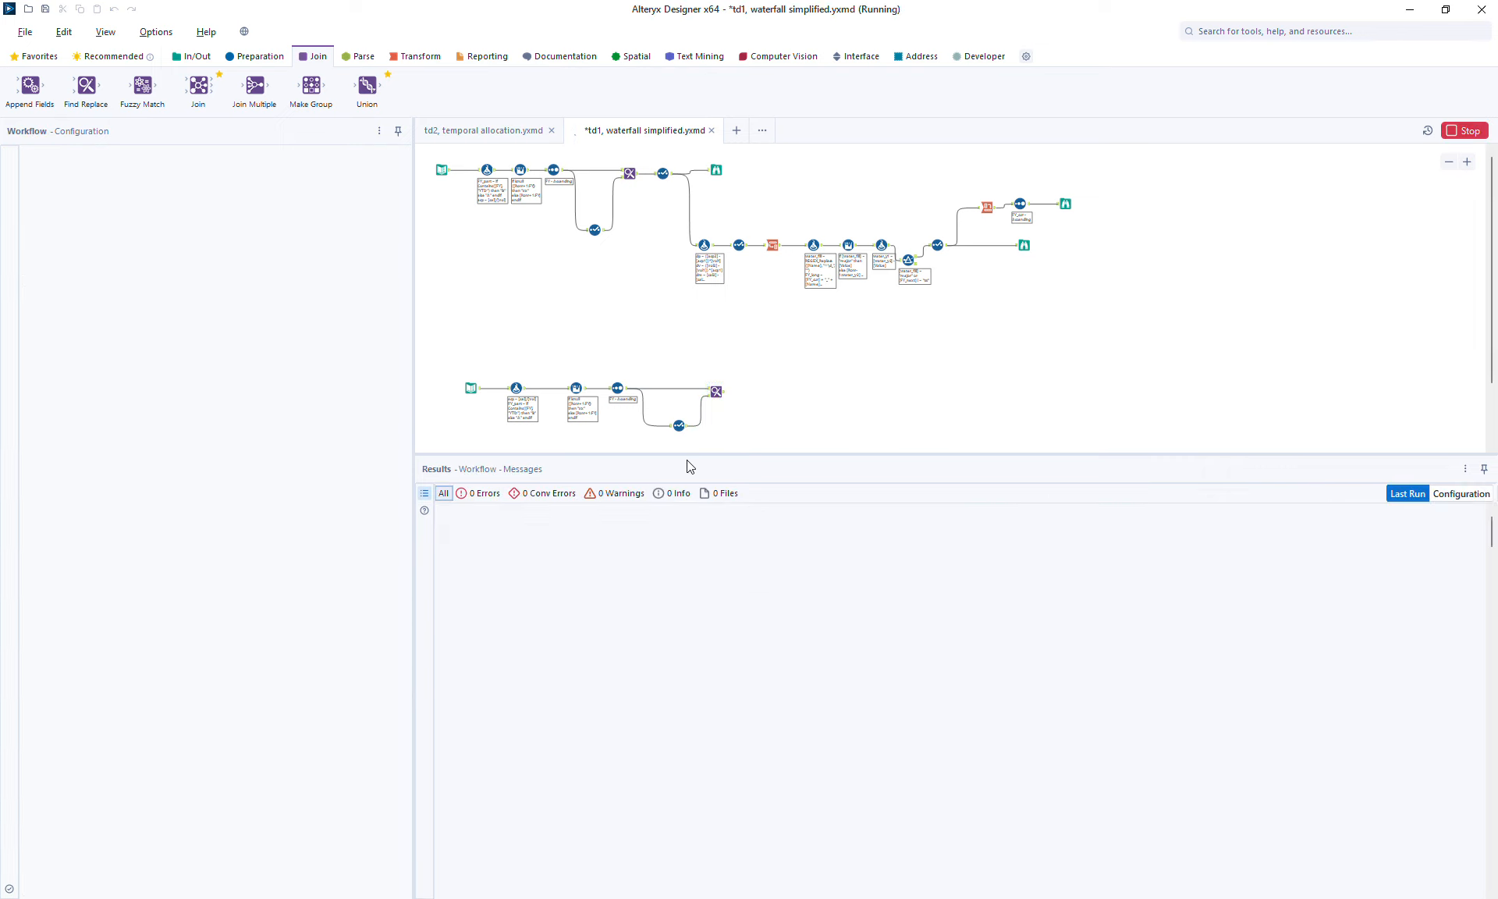
click(723, 396)
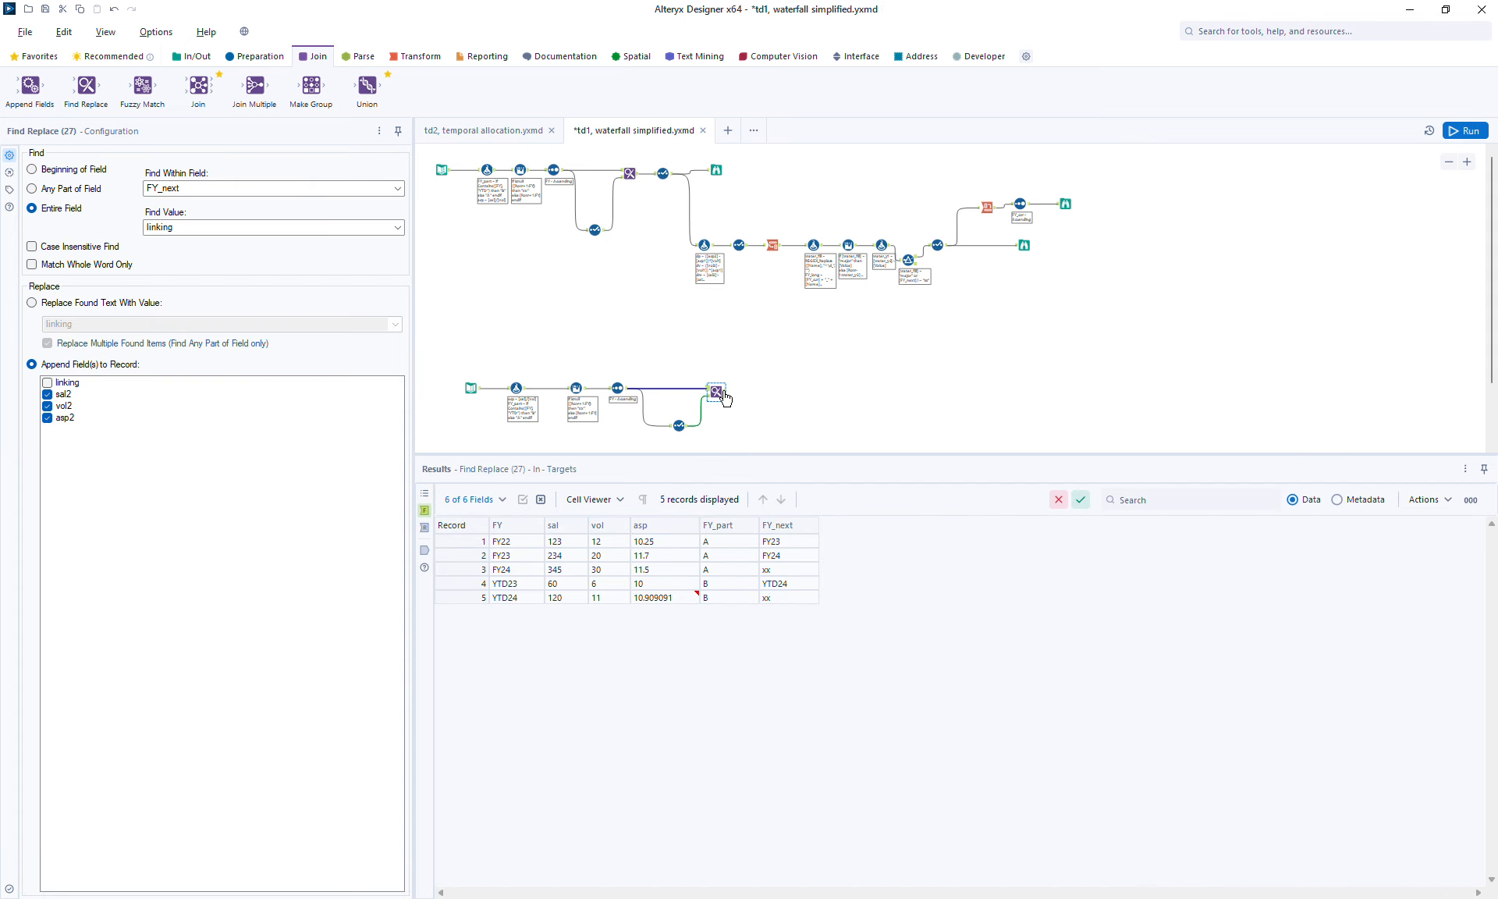
click(725, 393)
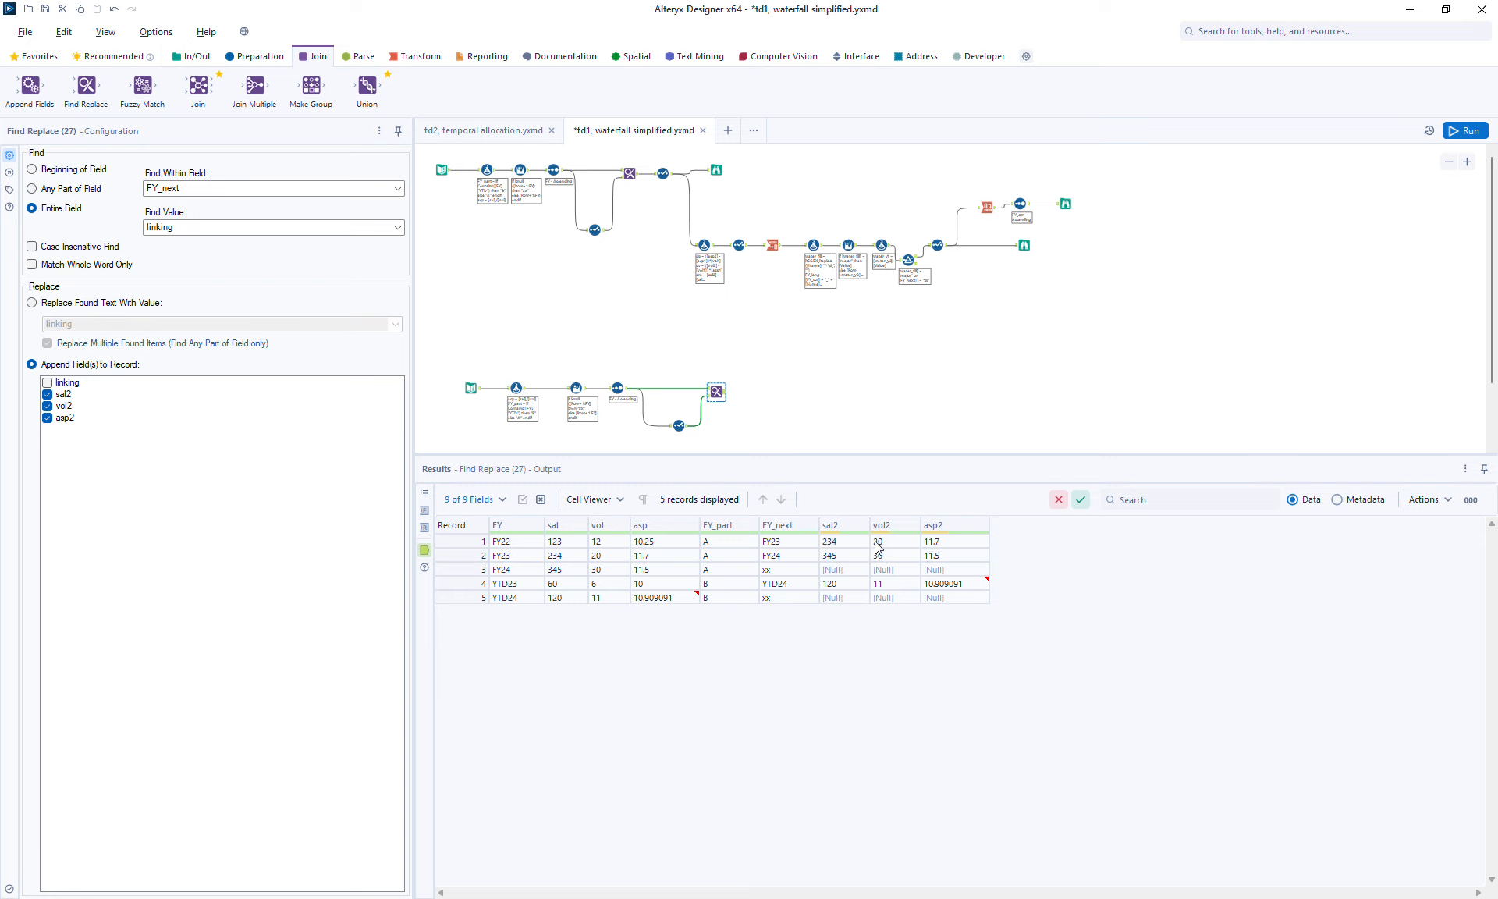
- Compare the FY23 and FY24 sal, vol and asp values with the fields appended to the preceding year's record
click(560, 558)
drag(560, 557, 669, 564)
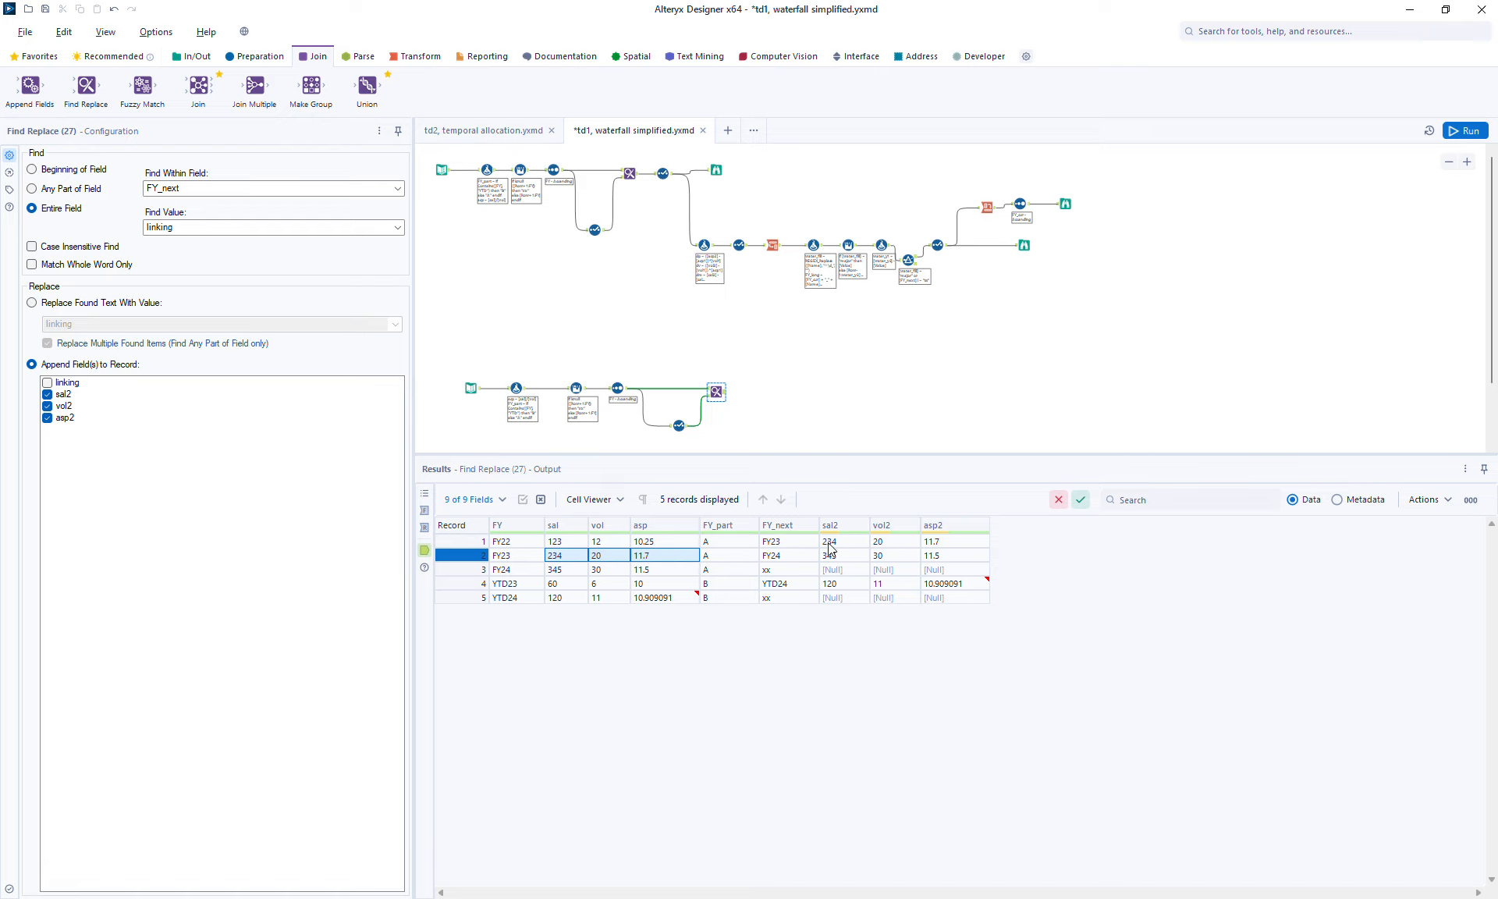
drag(798, 545, 940, 550)
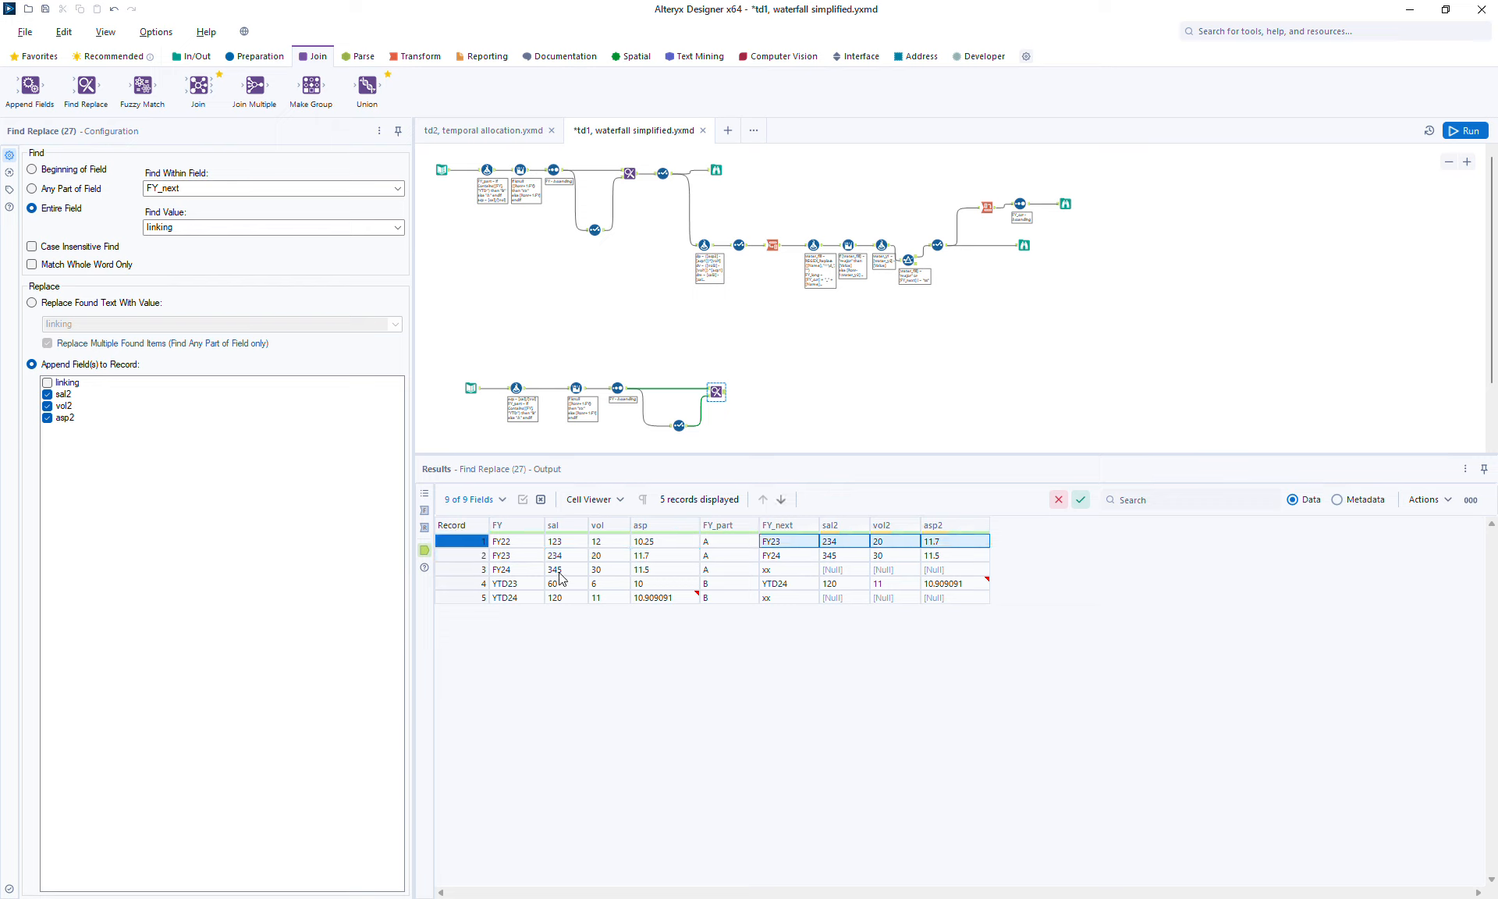
drag(560, 573, 660, 574)
drag(797, 556, 966, 562)
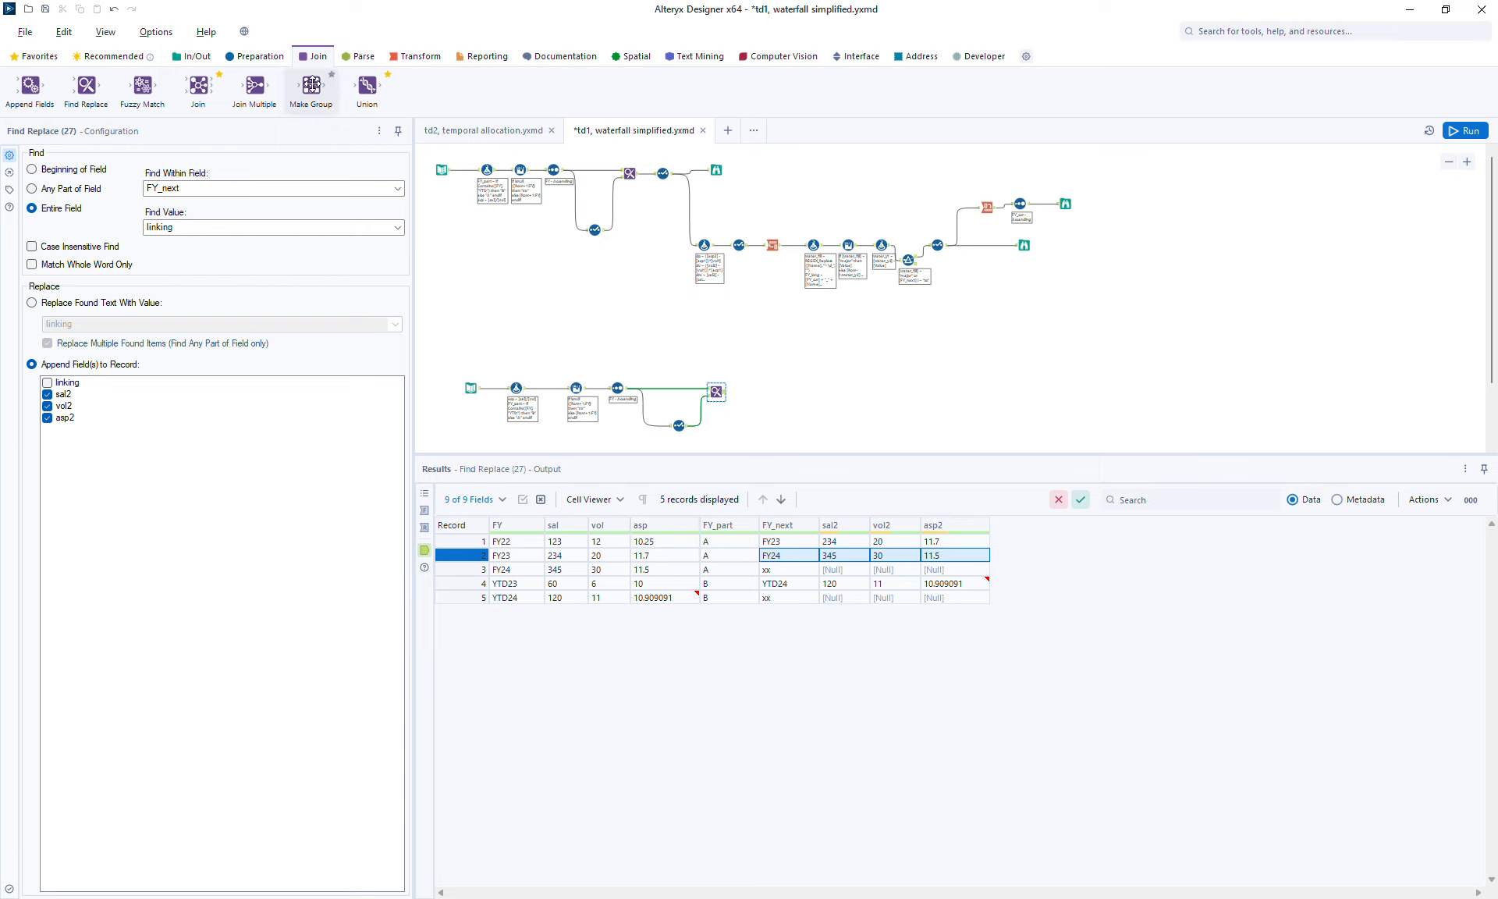
- Add a Select tool after the new Find Replace tool and exclude the FY_part field
click(248, 58)
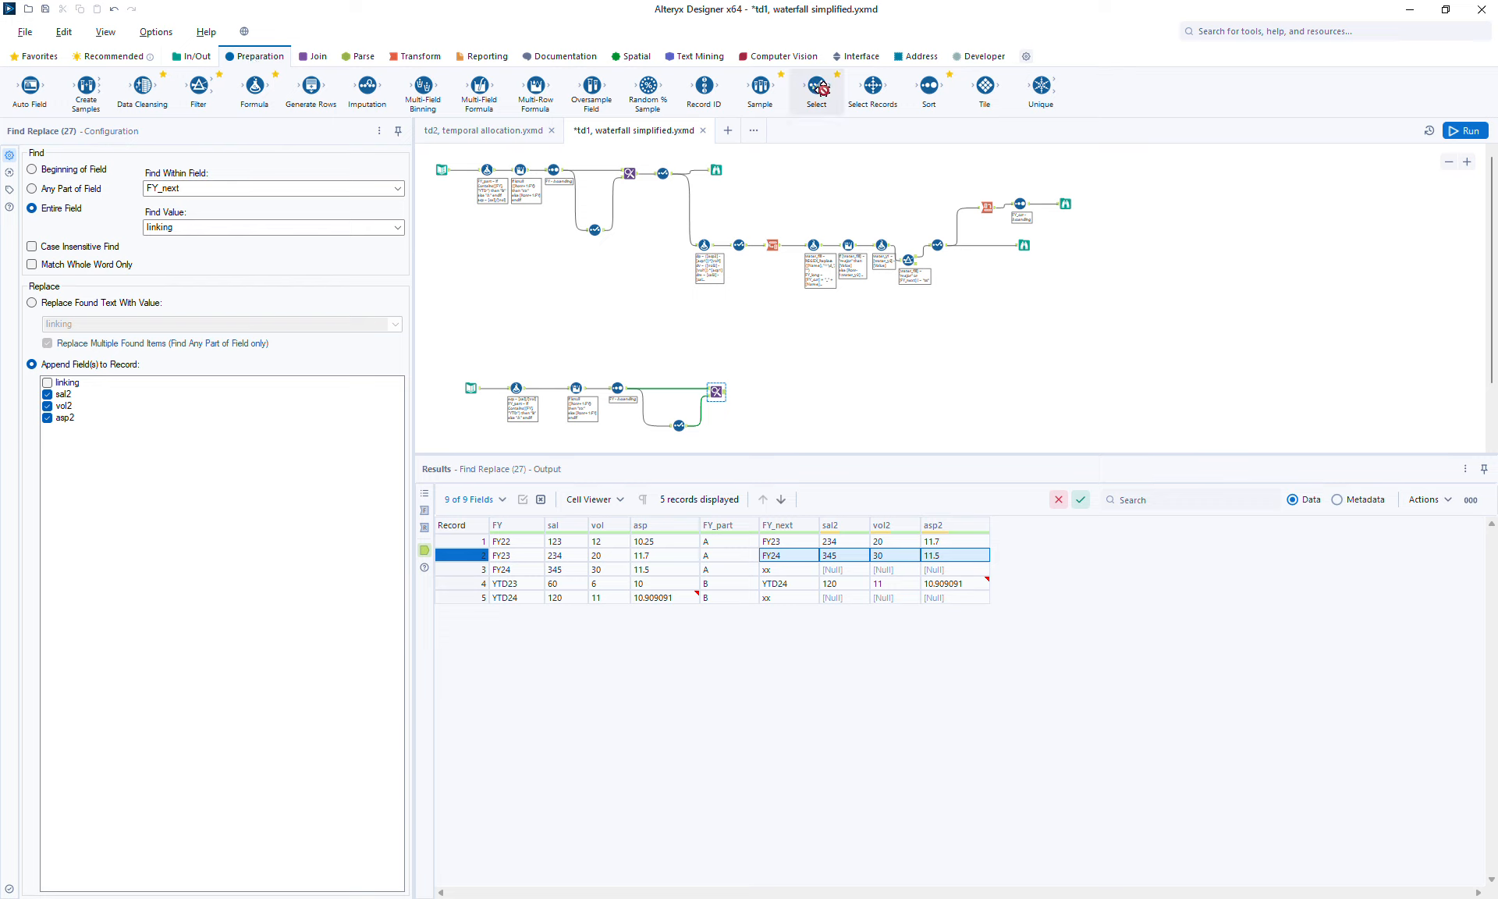
drag(817, 87, 762, 393)
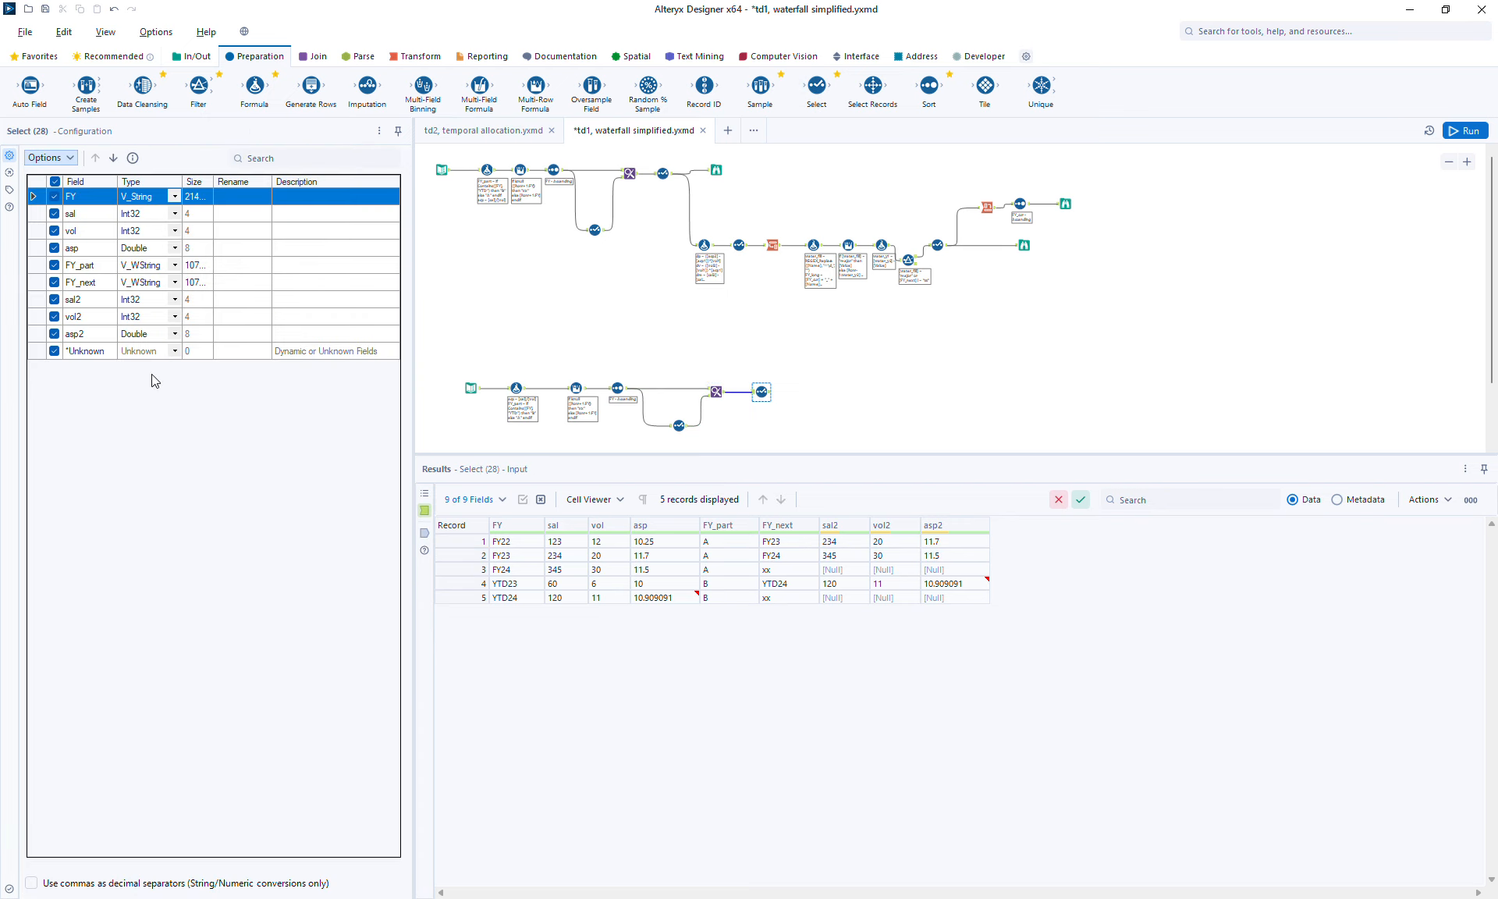
click(58, 267)
click(55, 265)
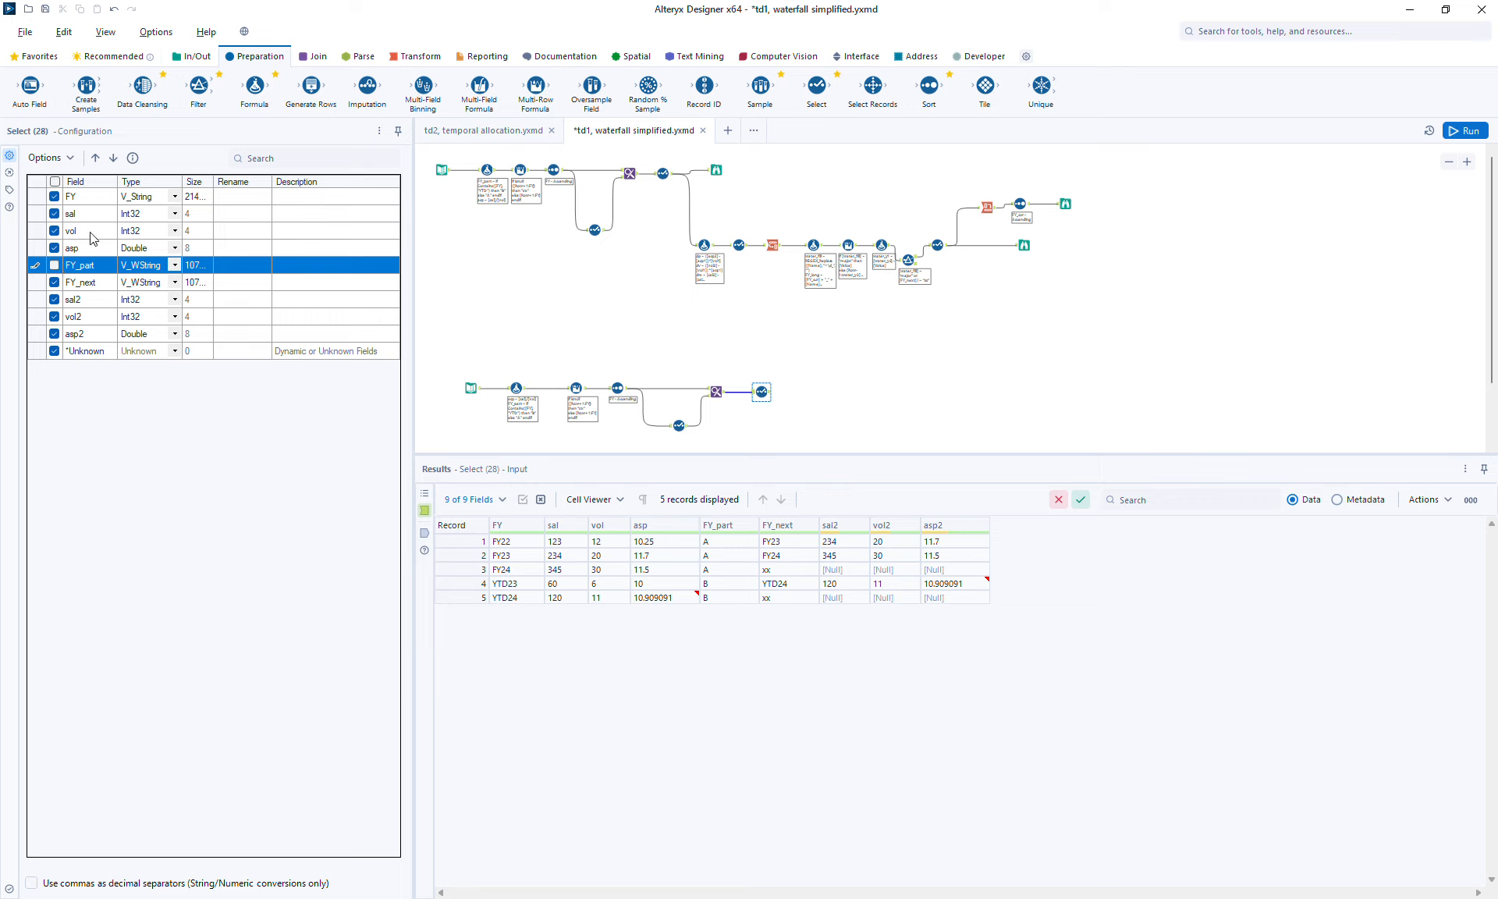
- In the new Select tool, rename sal to sal1, vol to vol1 and asp to asp1
click(248, 213)
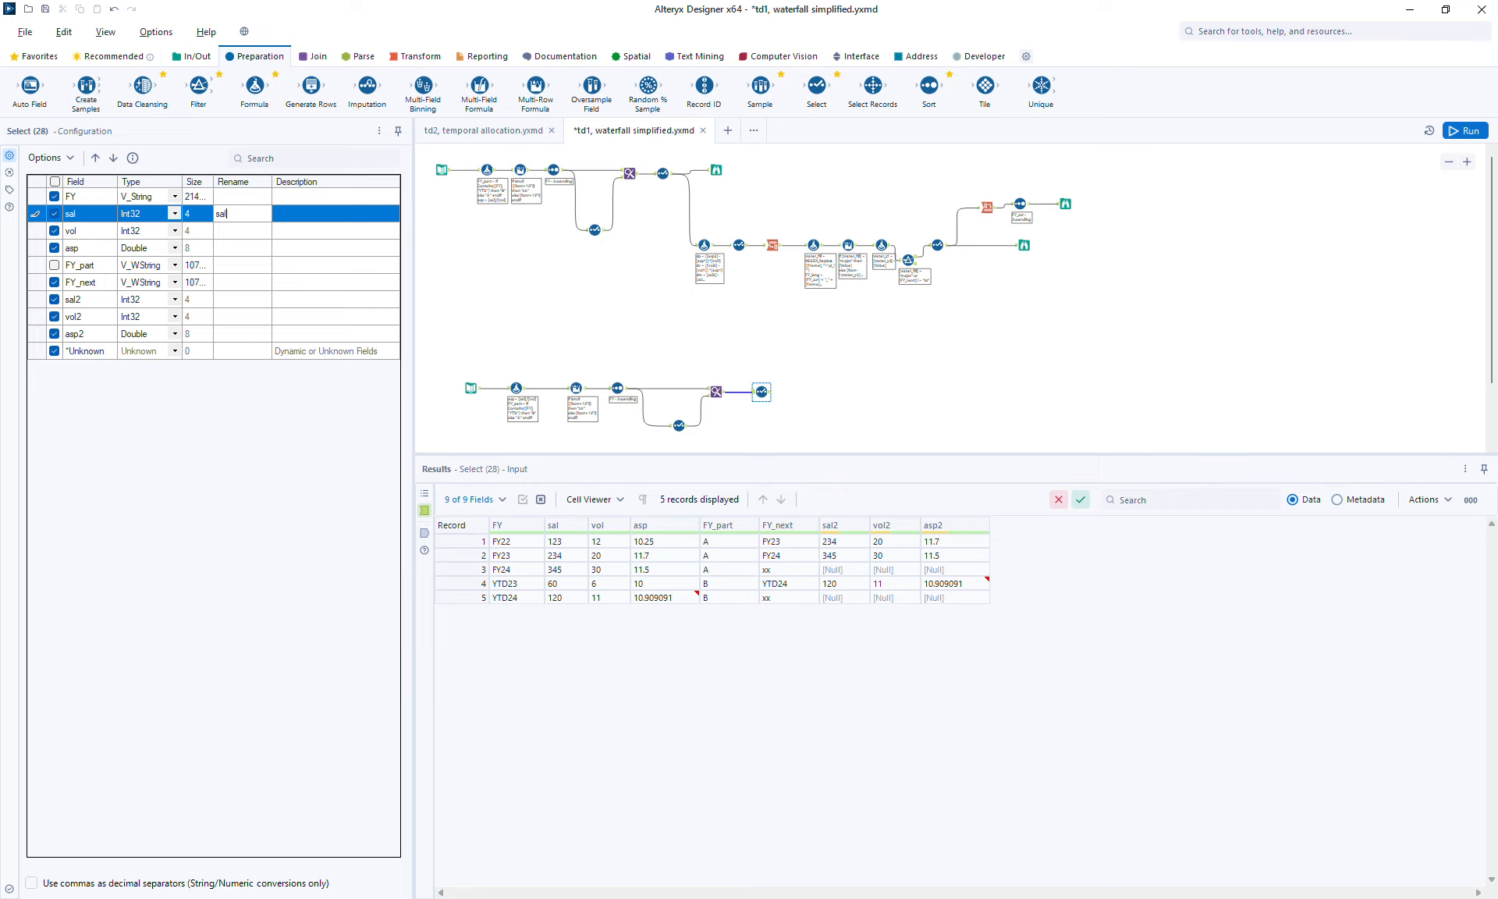
key(Return)
text(vol2)
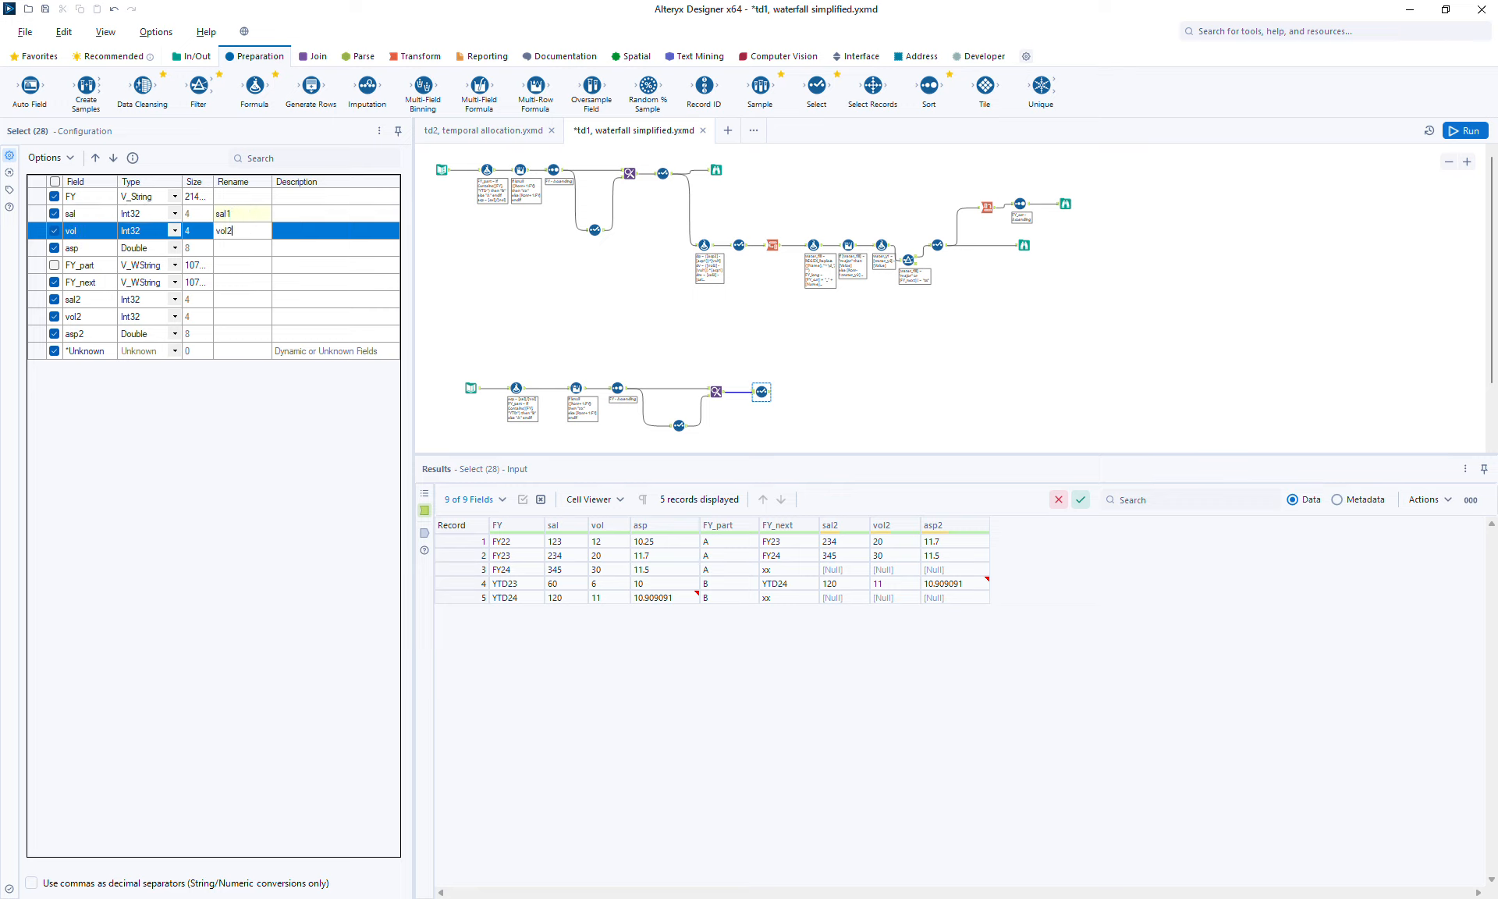
key(Return)
key(Up)
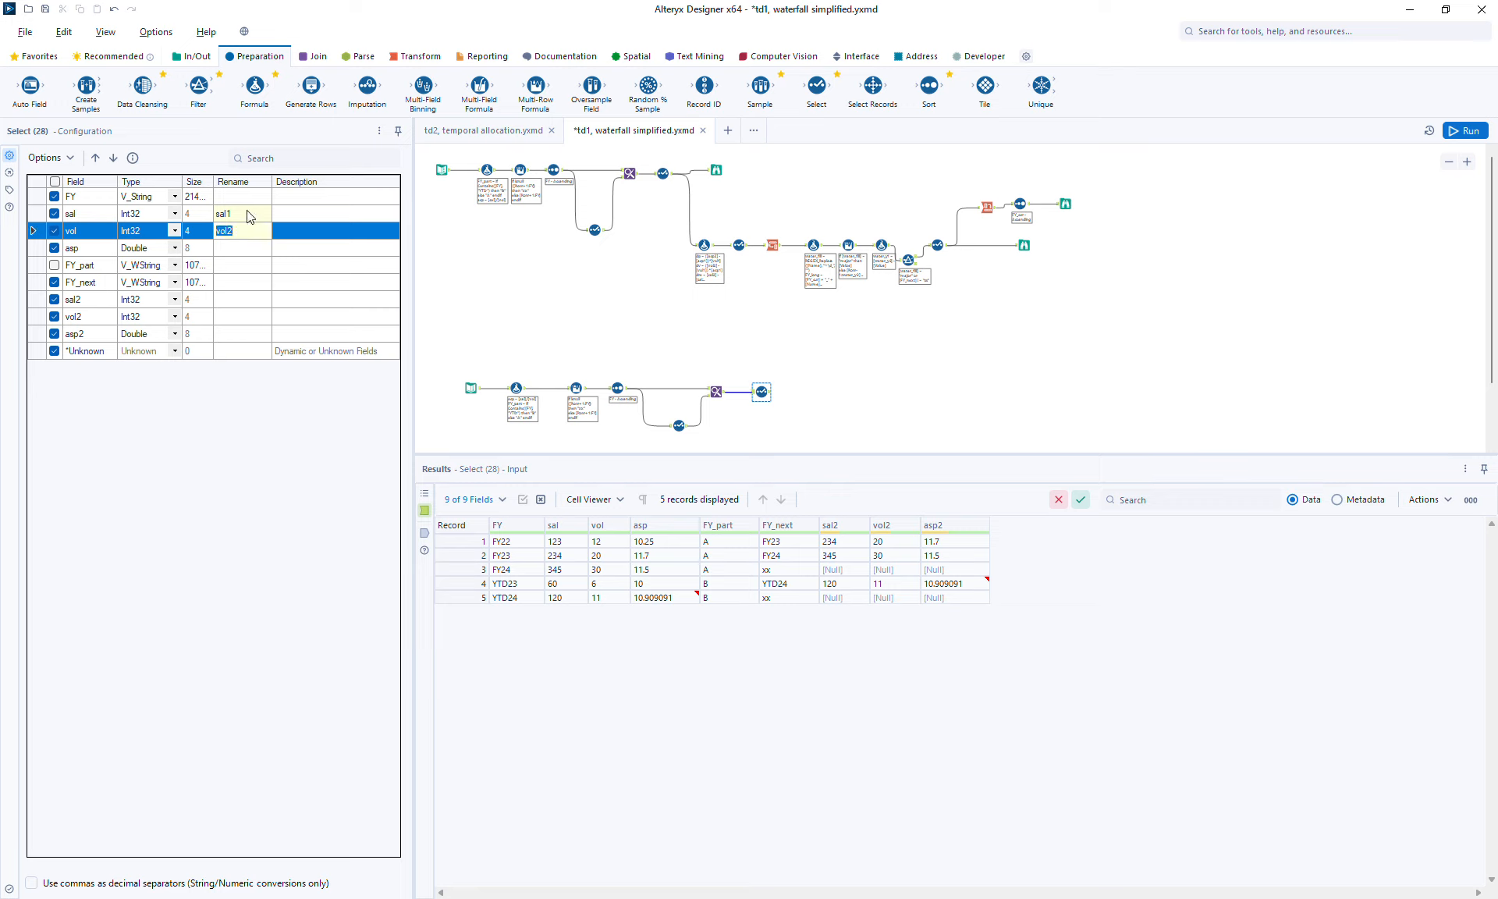
text(vol1)
key(Return)
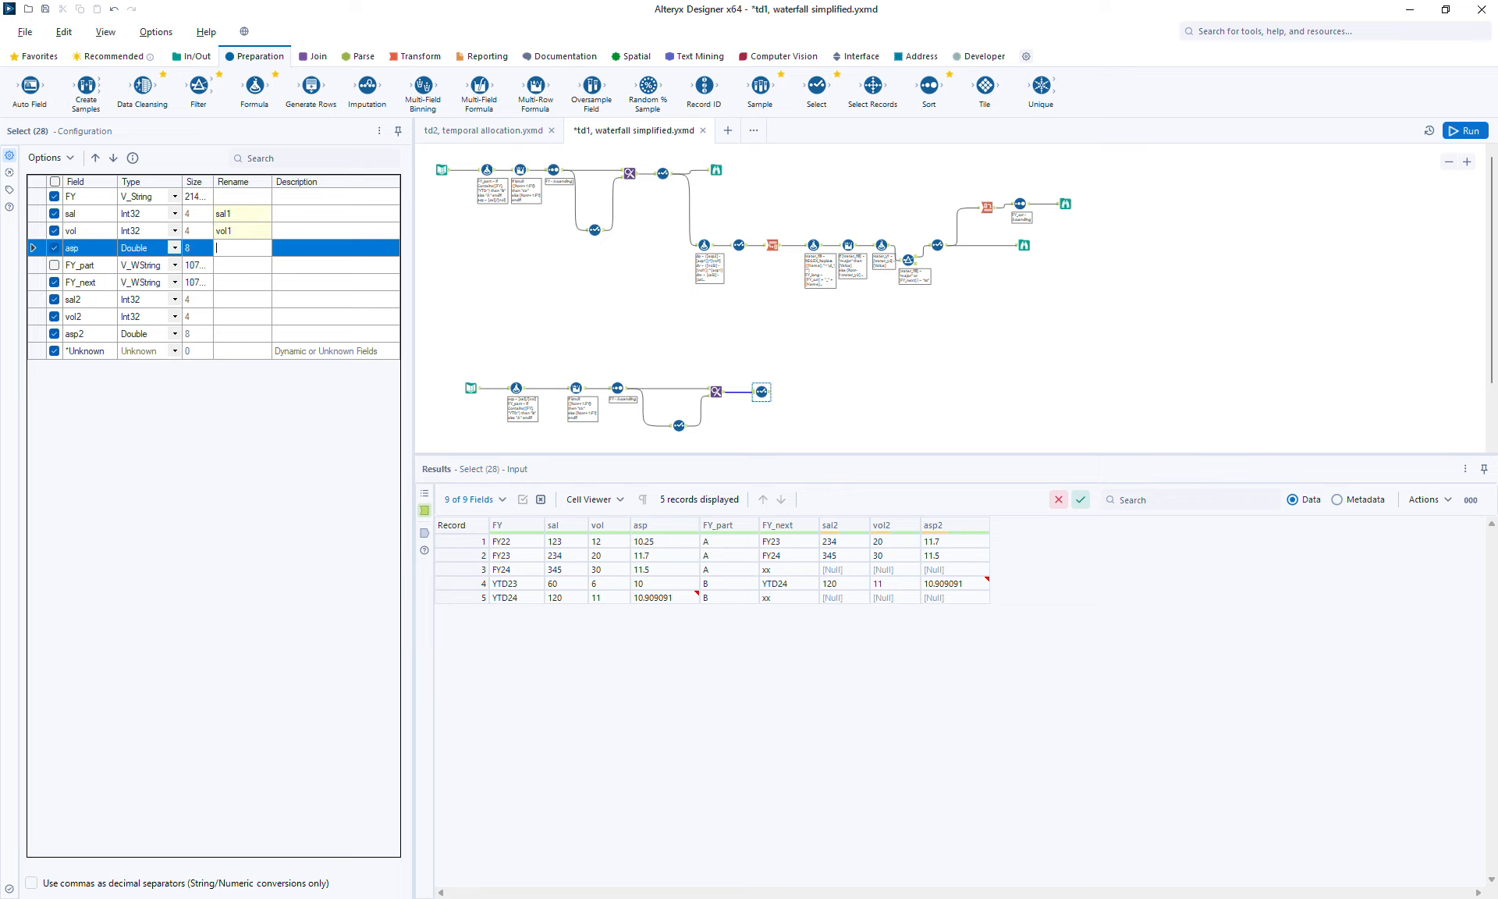
text(asp1)
key(Return)
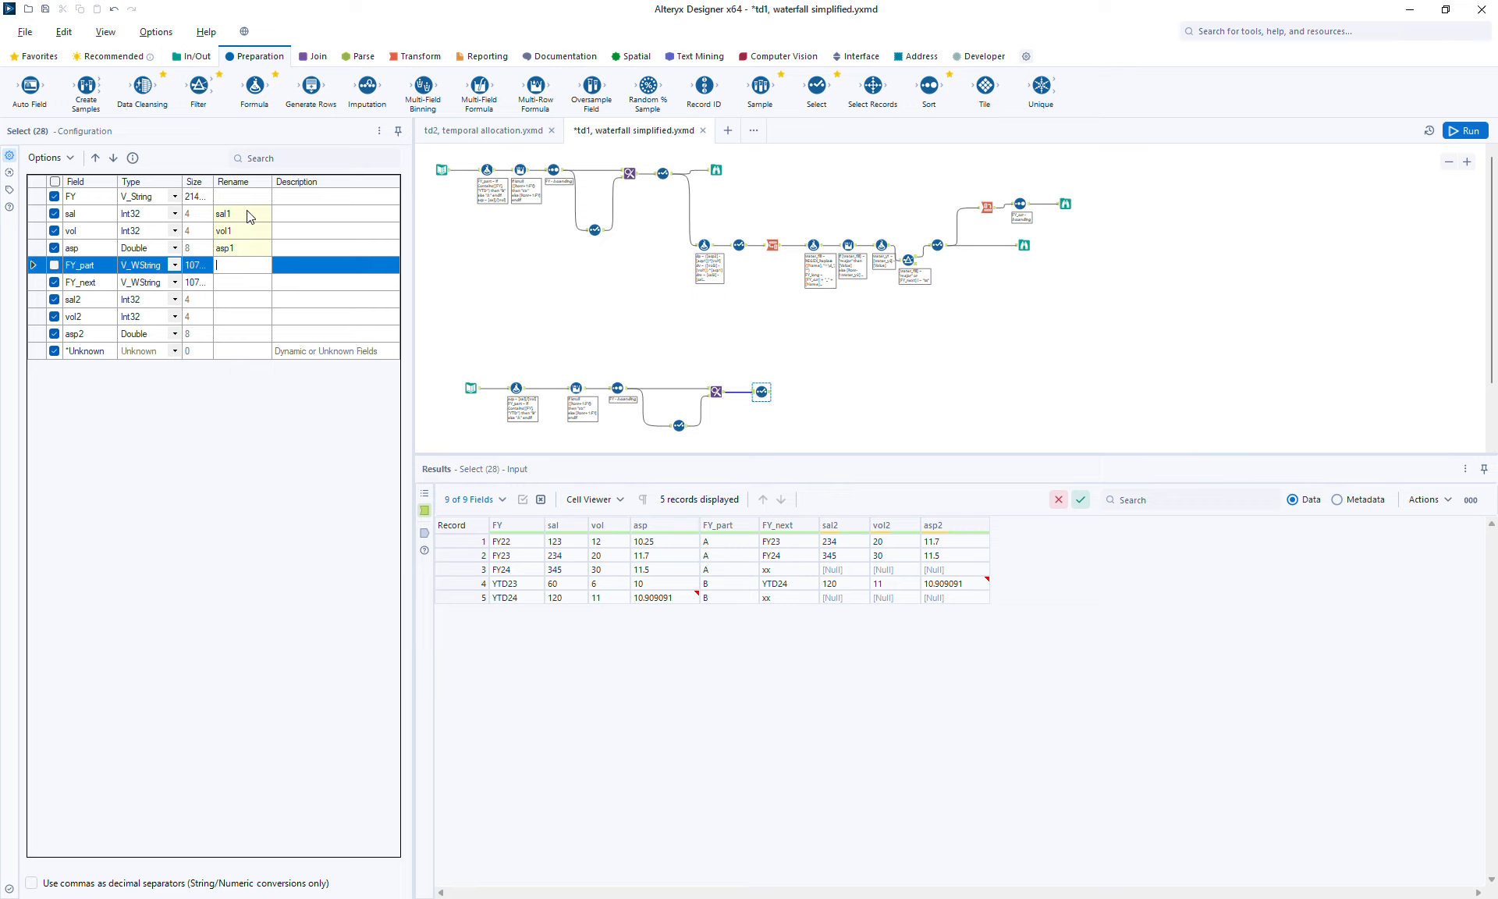
- Move the FY_next field up so that it directly follows FY in the Select tool's field order
key(Up)
key(Down)
key(Down)
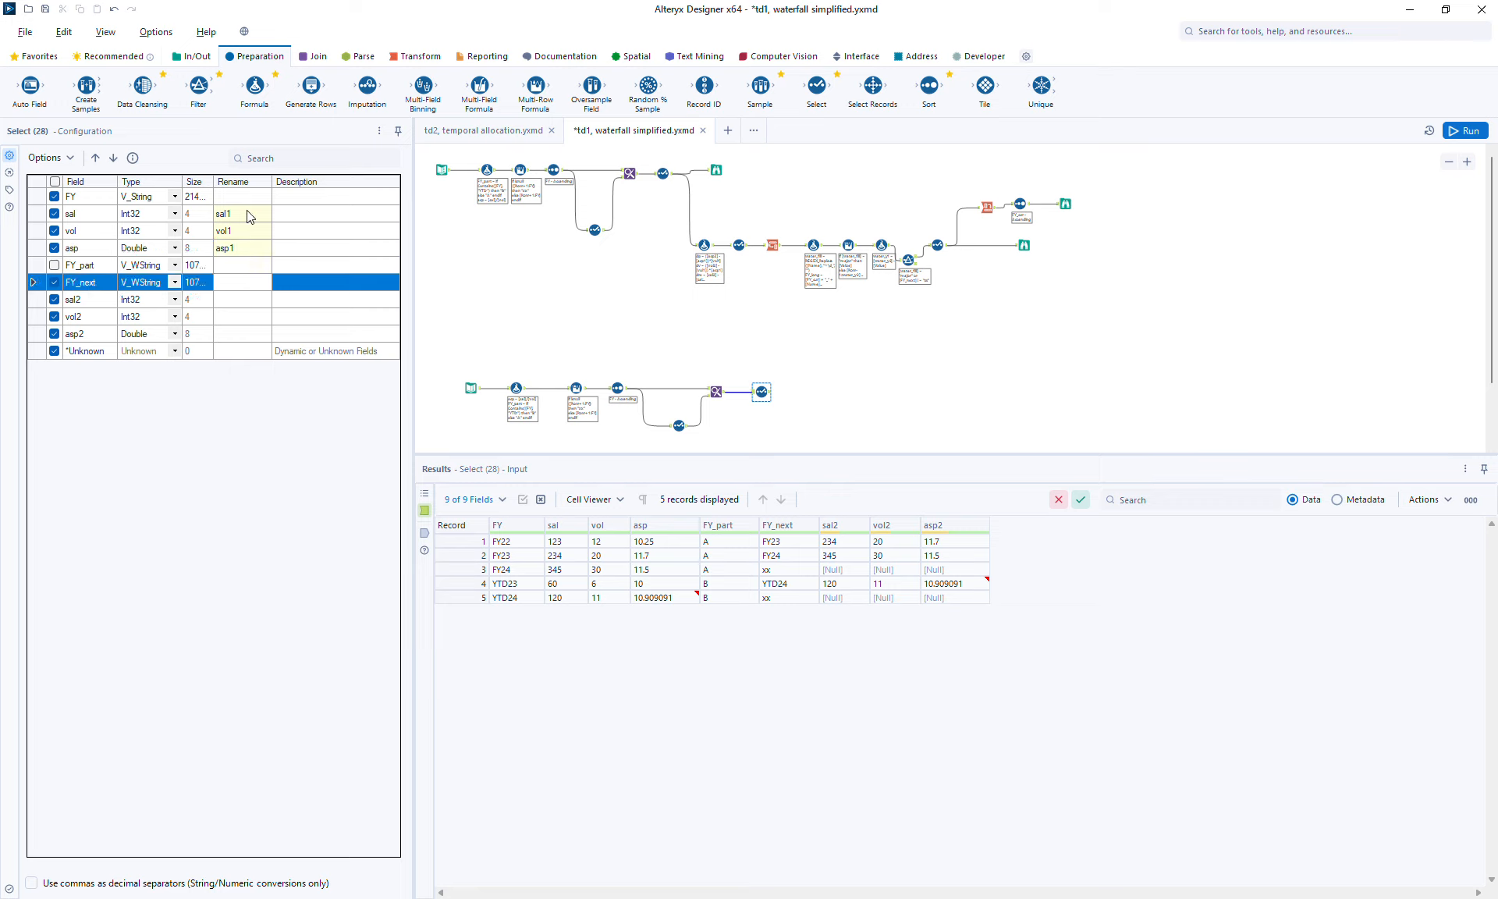
click(96, 159)
click(96, 158)
click(96, 159)
click(96, 159)
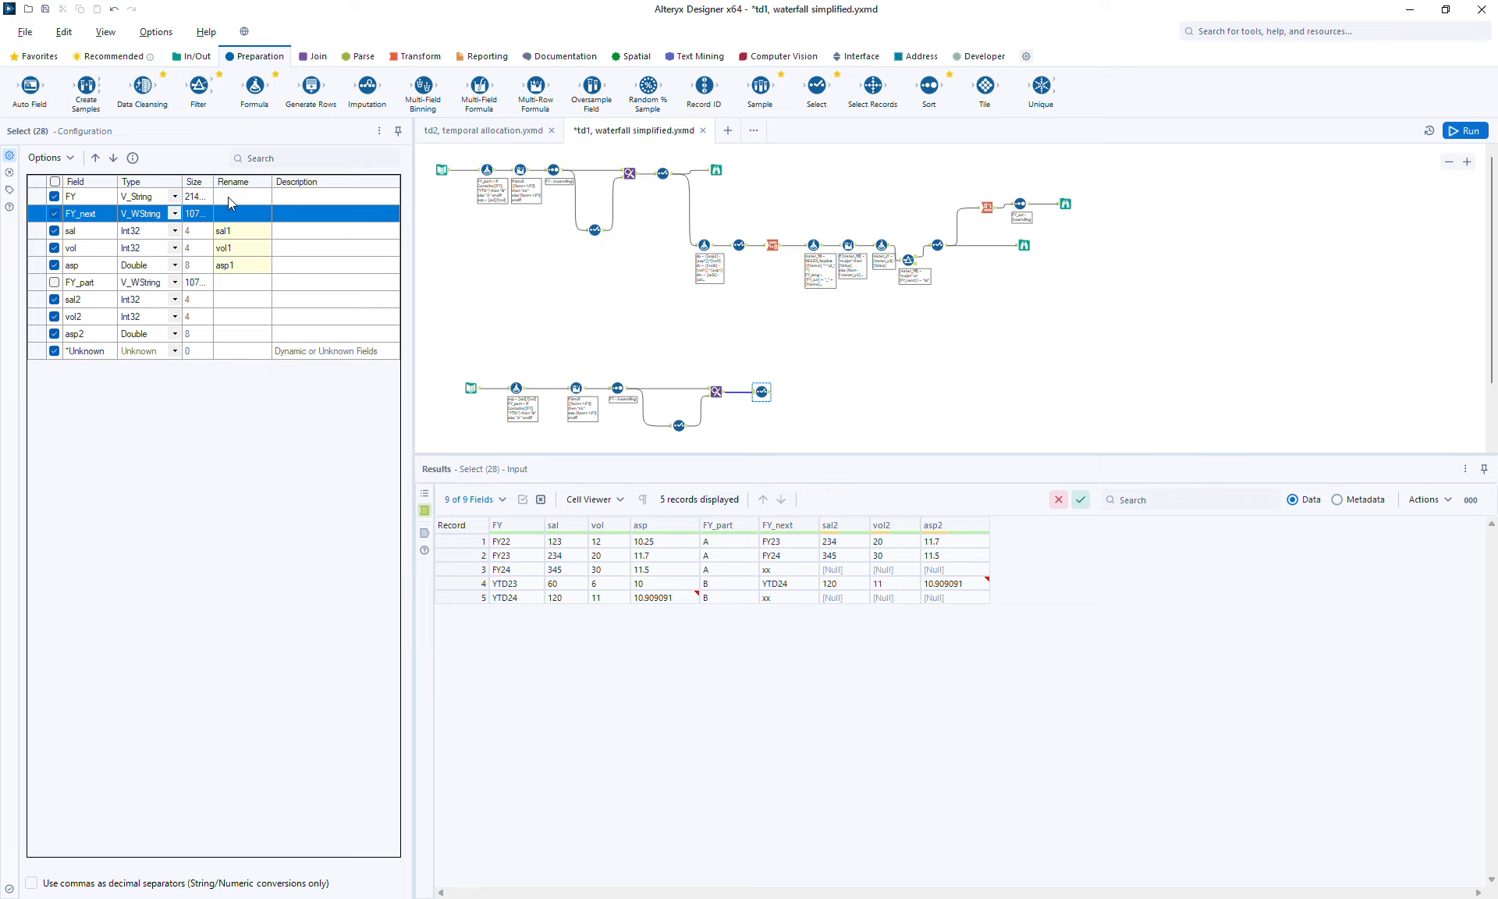
- Attach a Browse tool to the new Select tool, run the workflow and display the Browse results
click(763, 390)
key(ctrl+shift+b)
click(1462, 128)
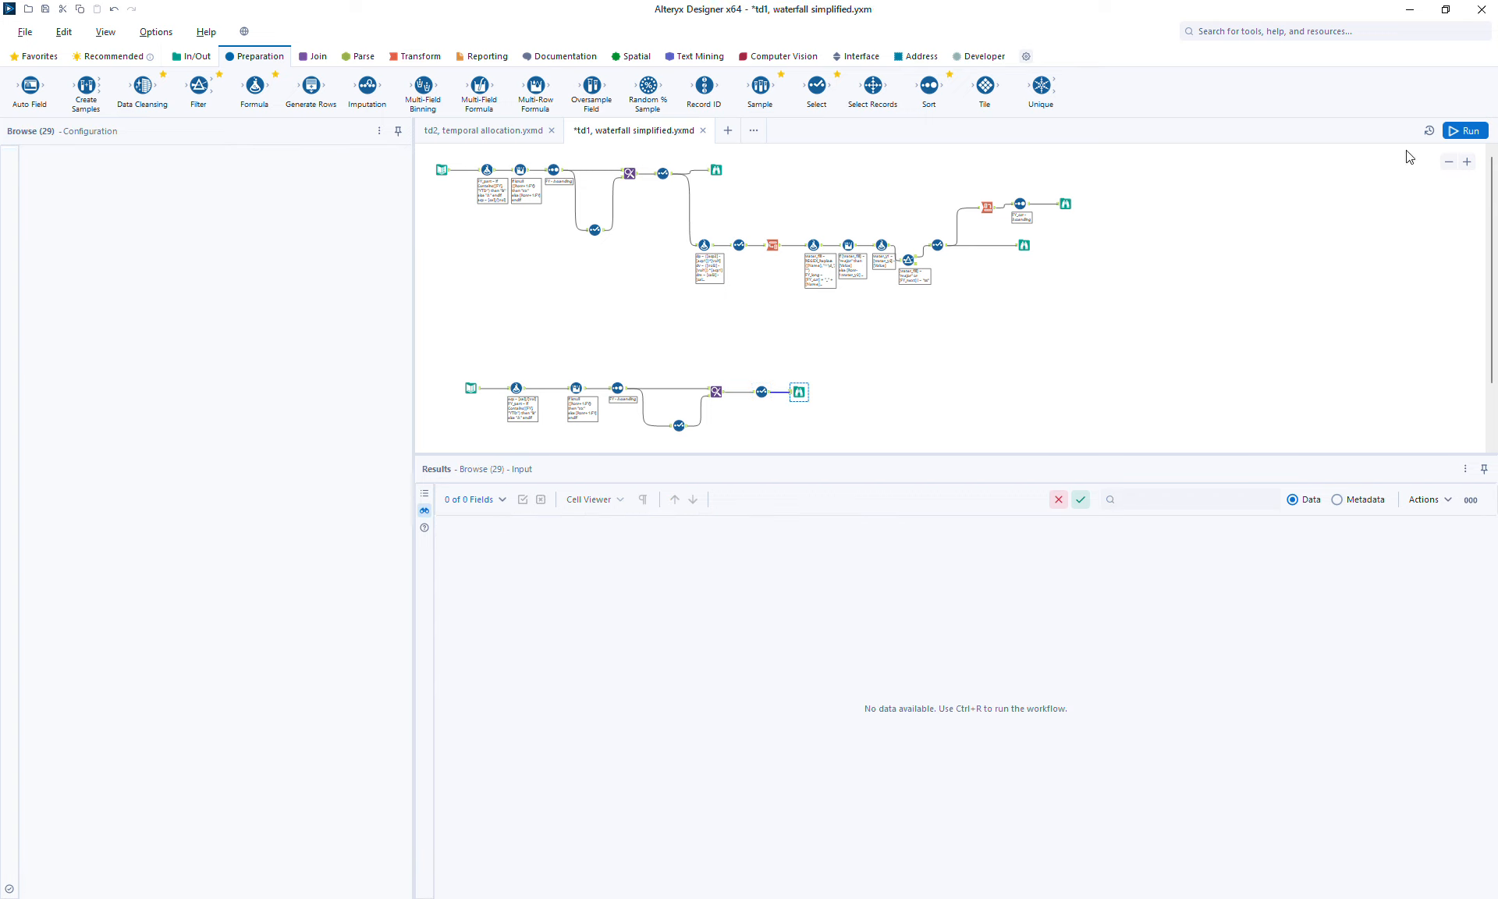
click(799, 394)
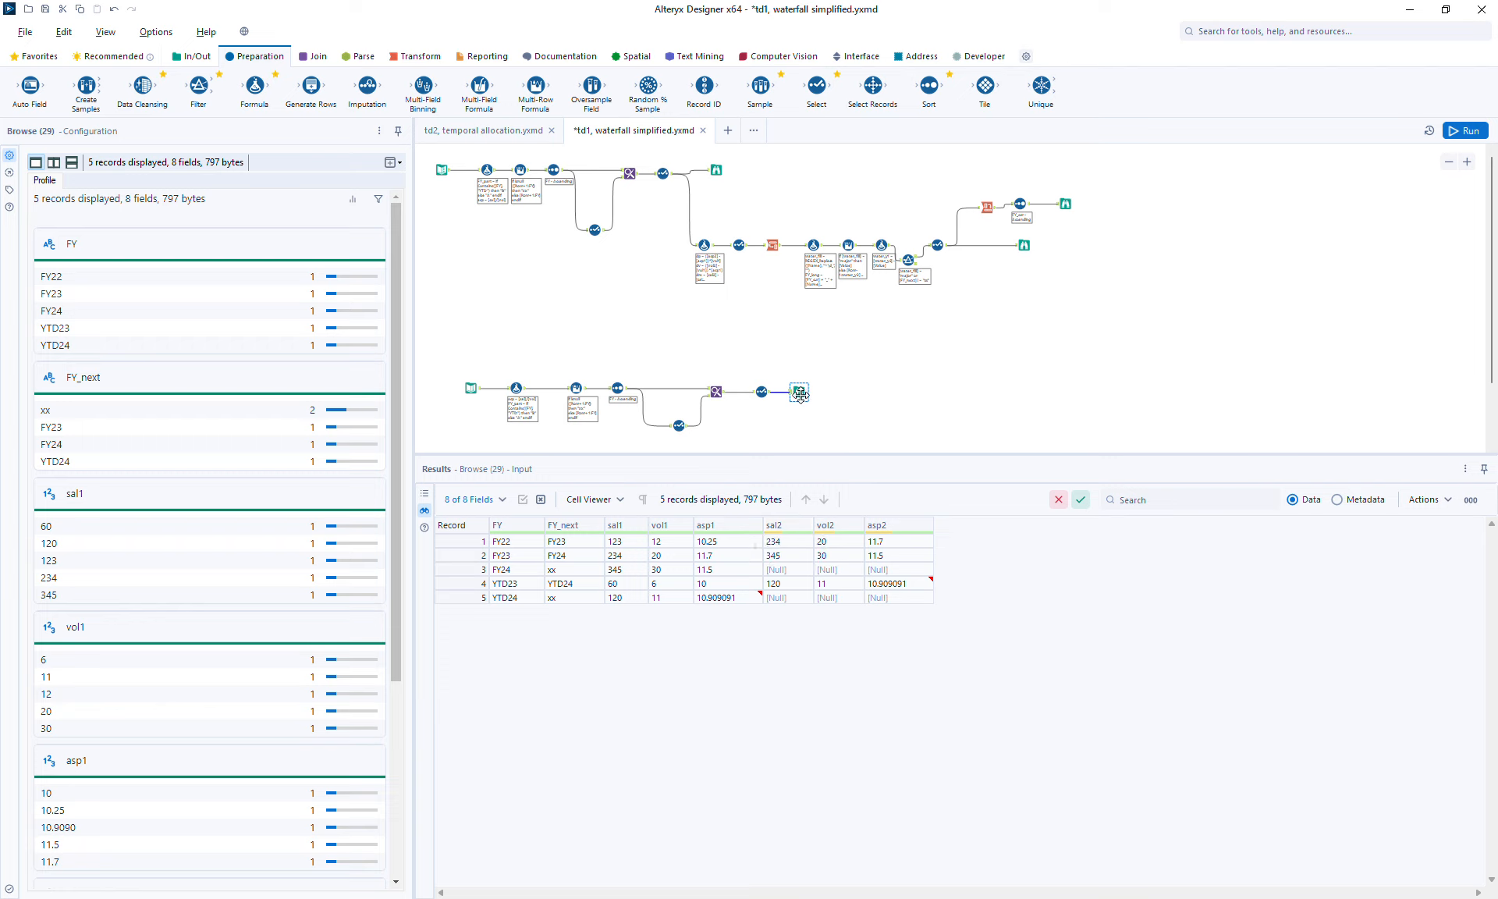
- Insert a Formula tool between the Select and the relocated Browse, and add an output column named dp
drag(799, 392, 949, 388)
drag(266, 86, 833, 392)
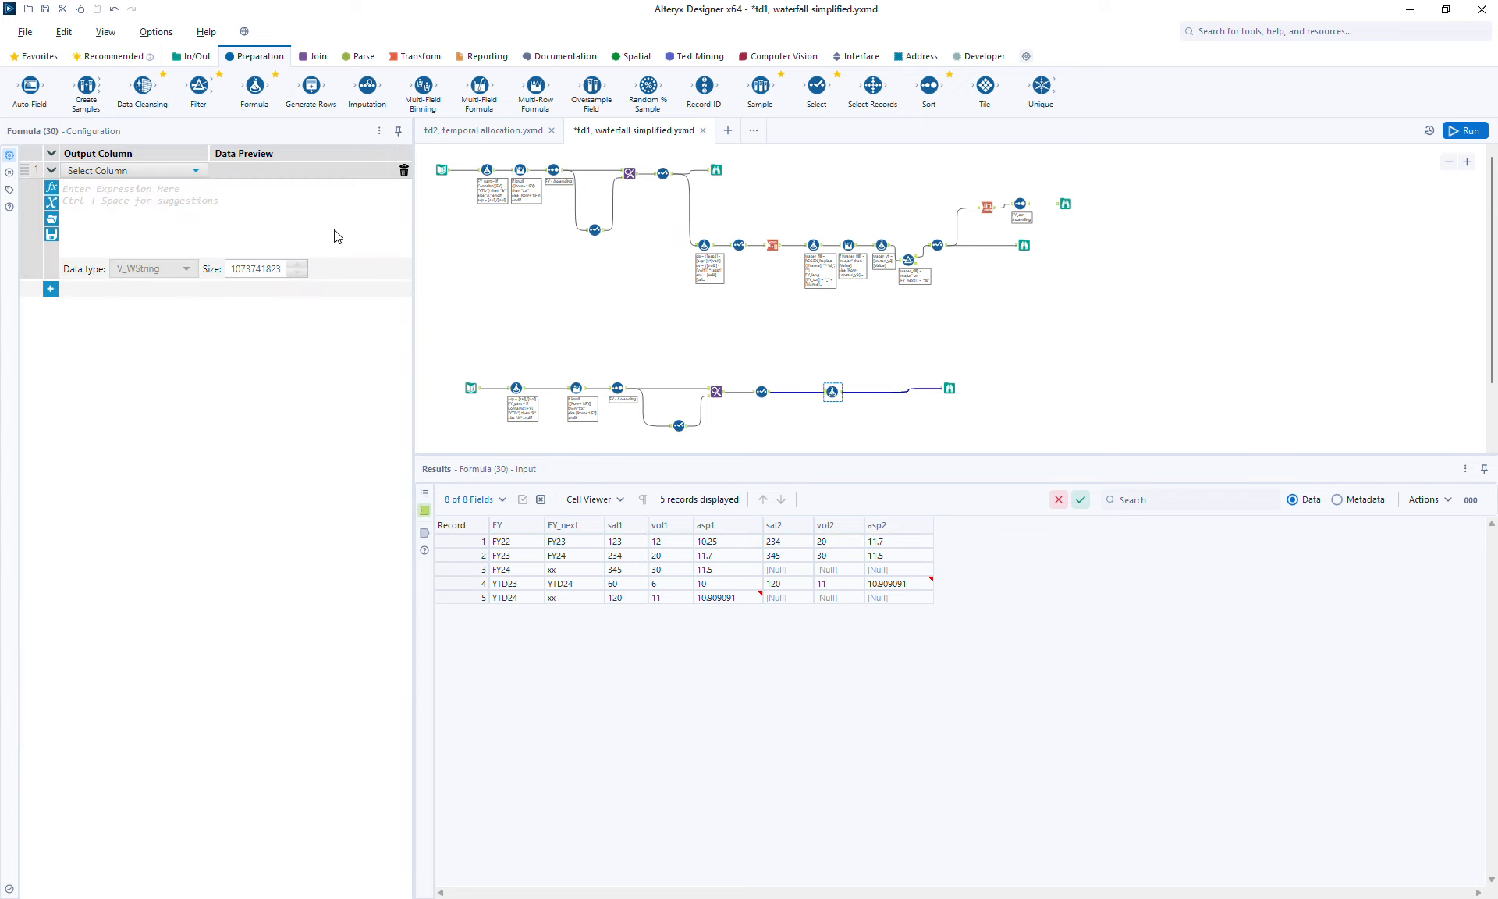
click(114, 171)
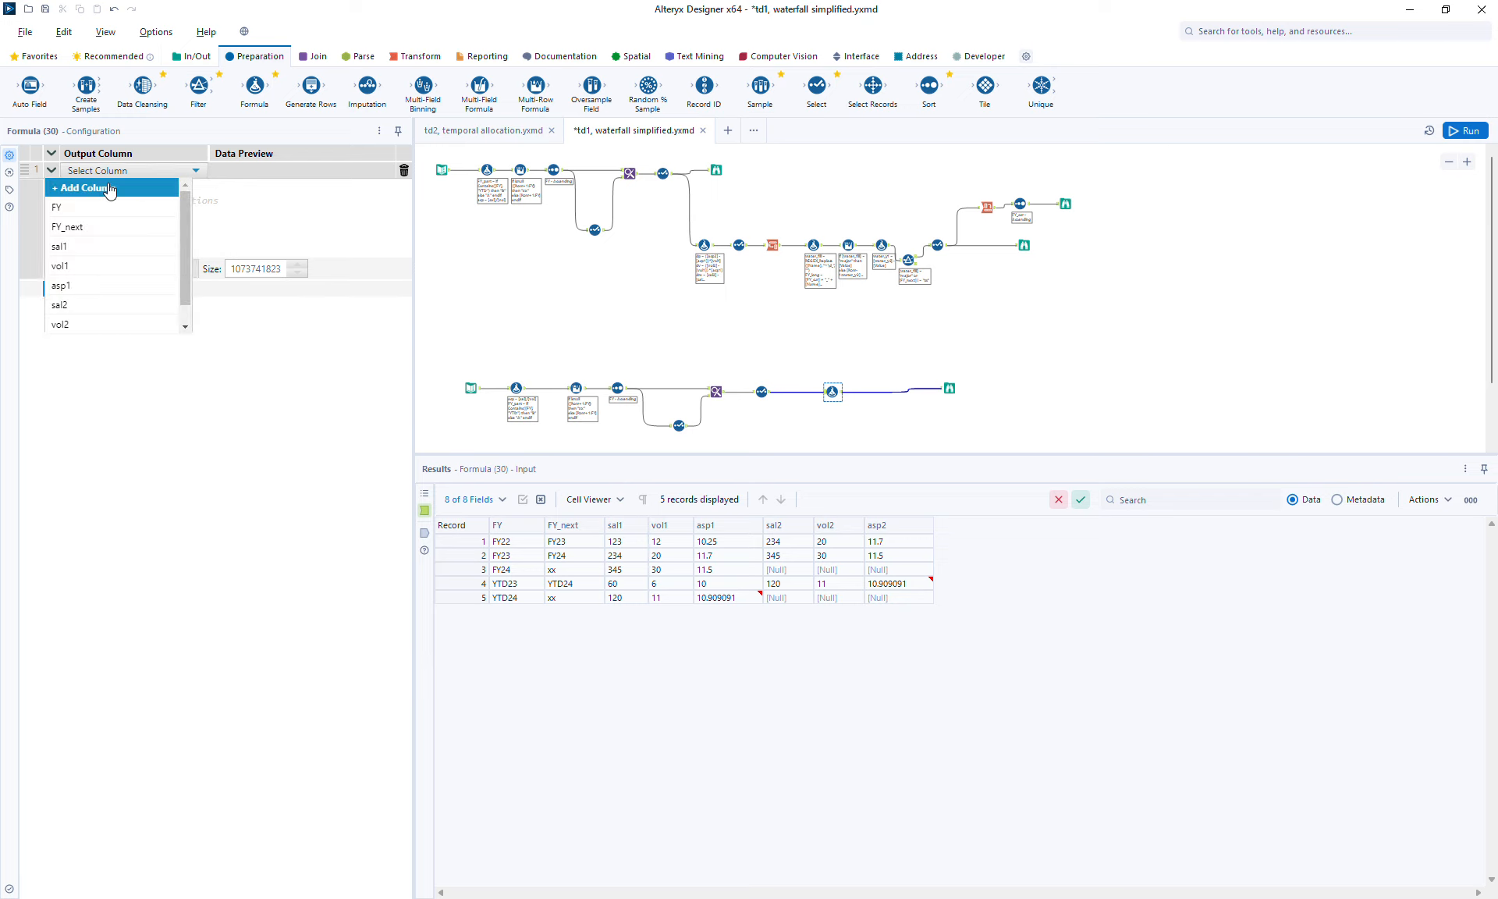
click(109, 189)
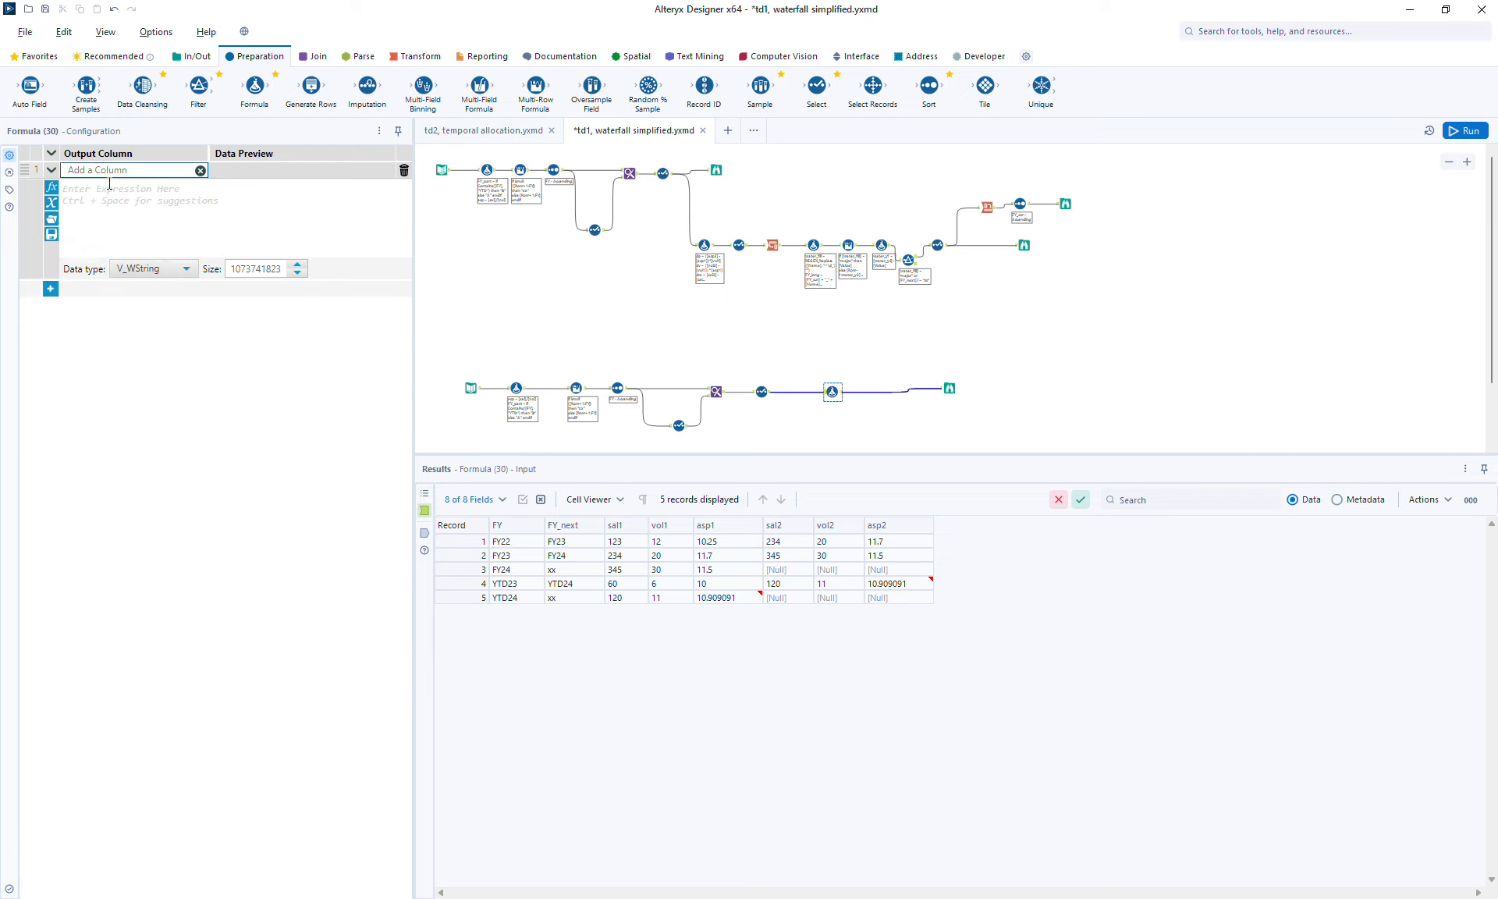
text(dp)
- Begin the dp expression with an opening parenthesis followed by the asp2 field
click(131, 228)
text(([)
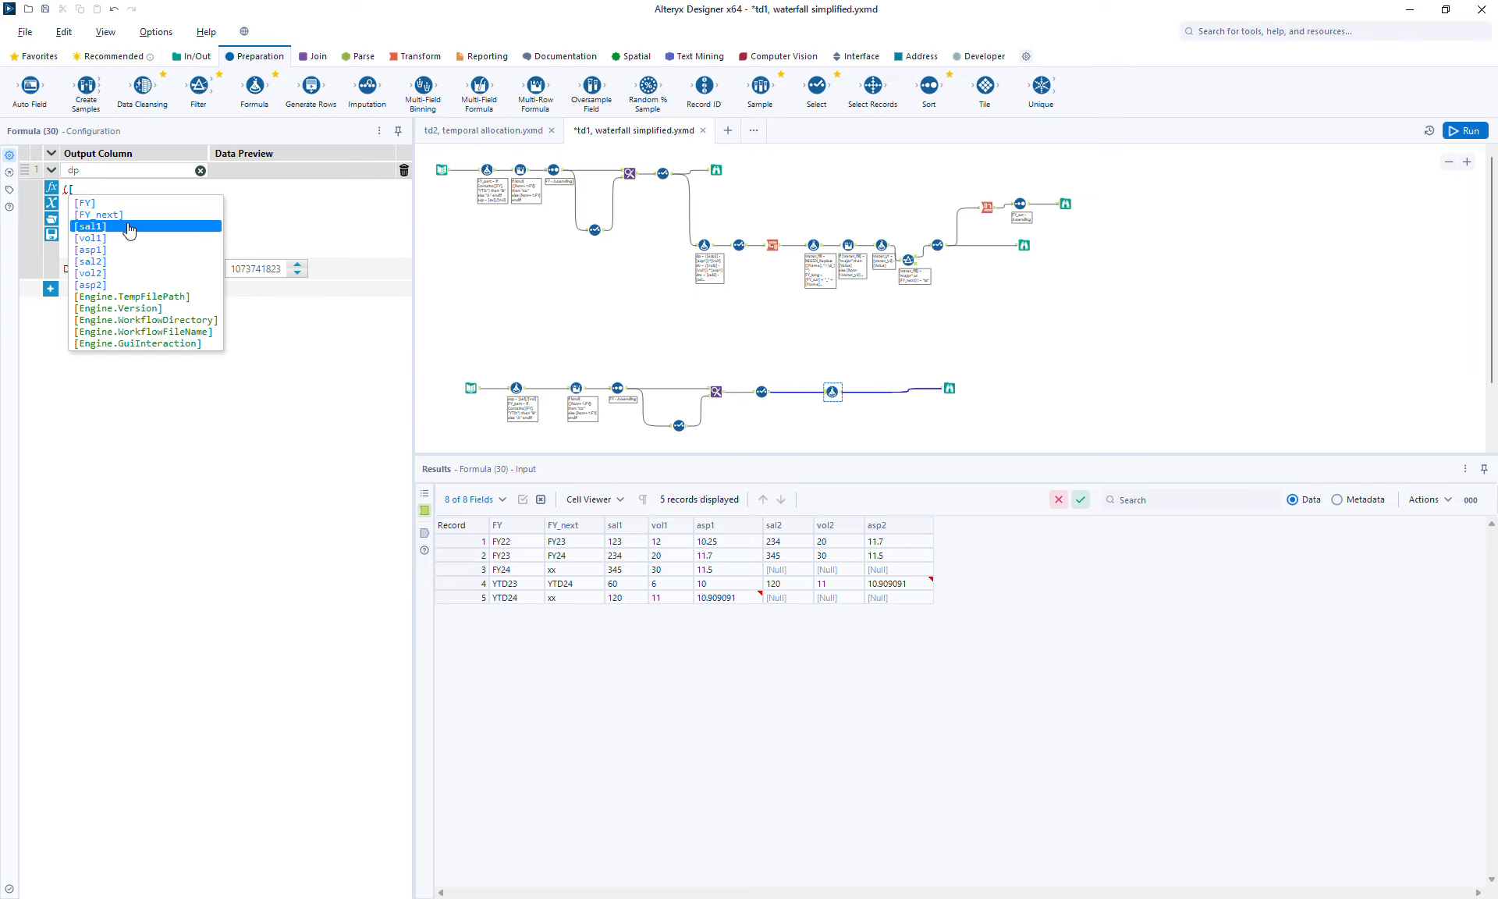
key(Down)
key(Down)
key(Down)
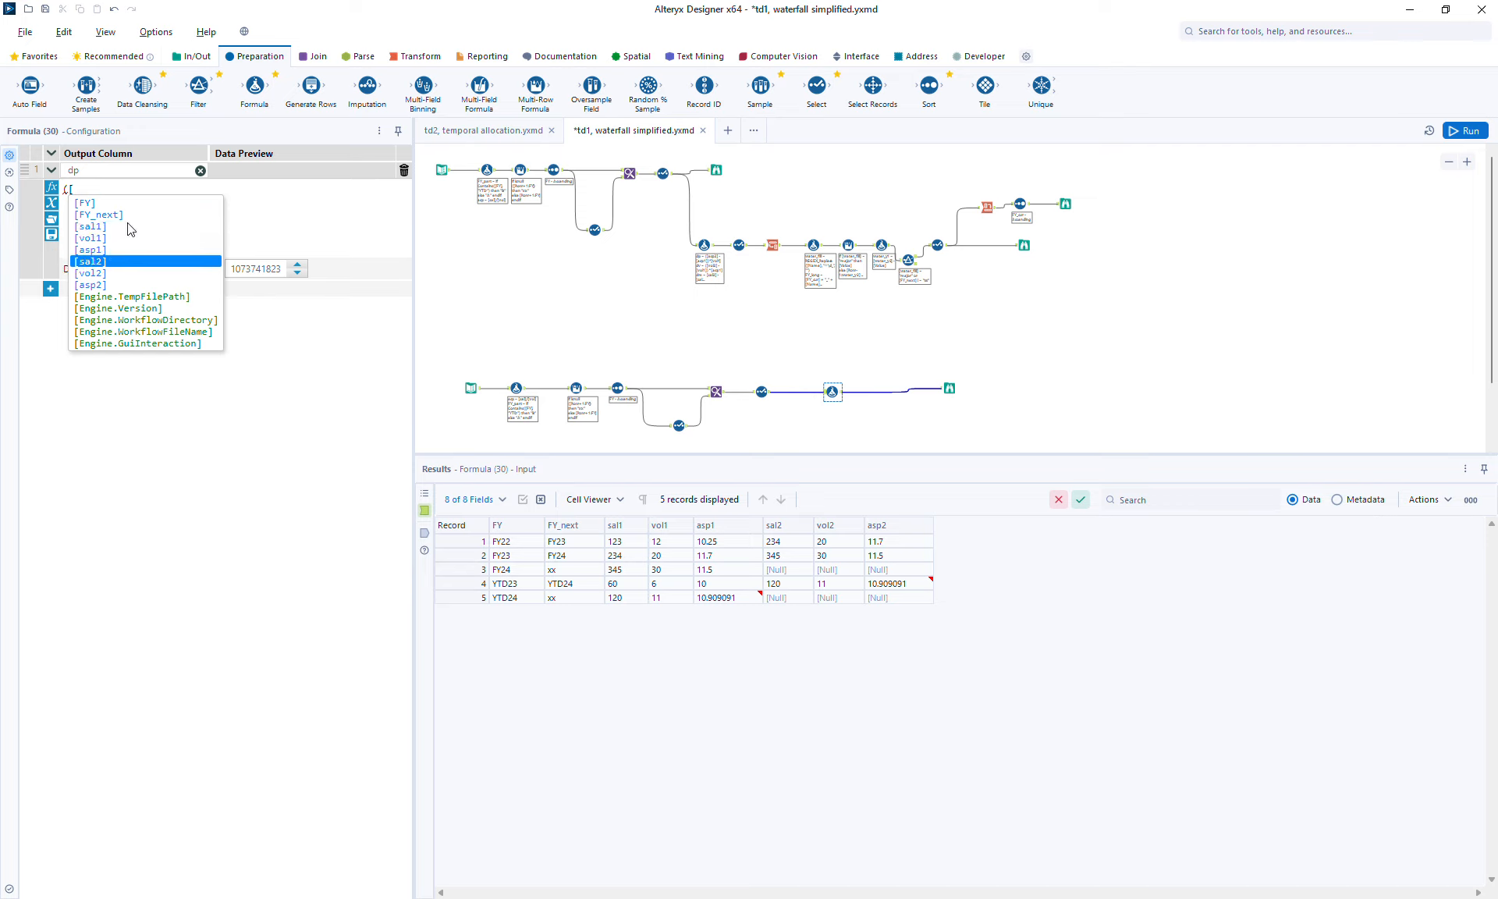
text(sa)
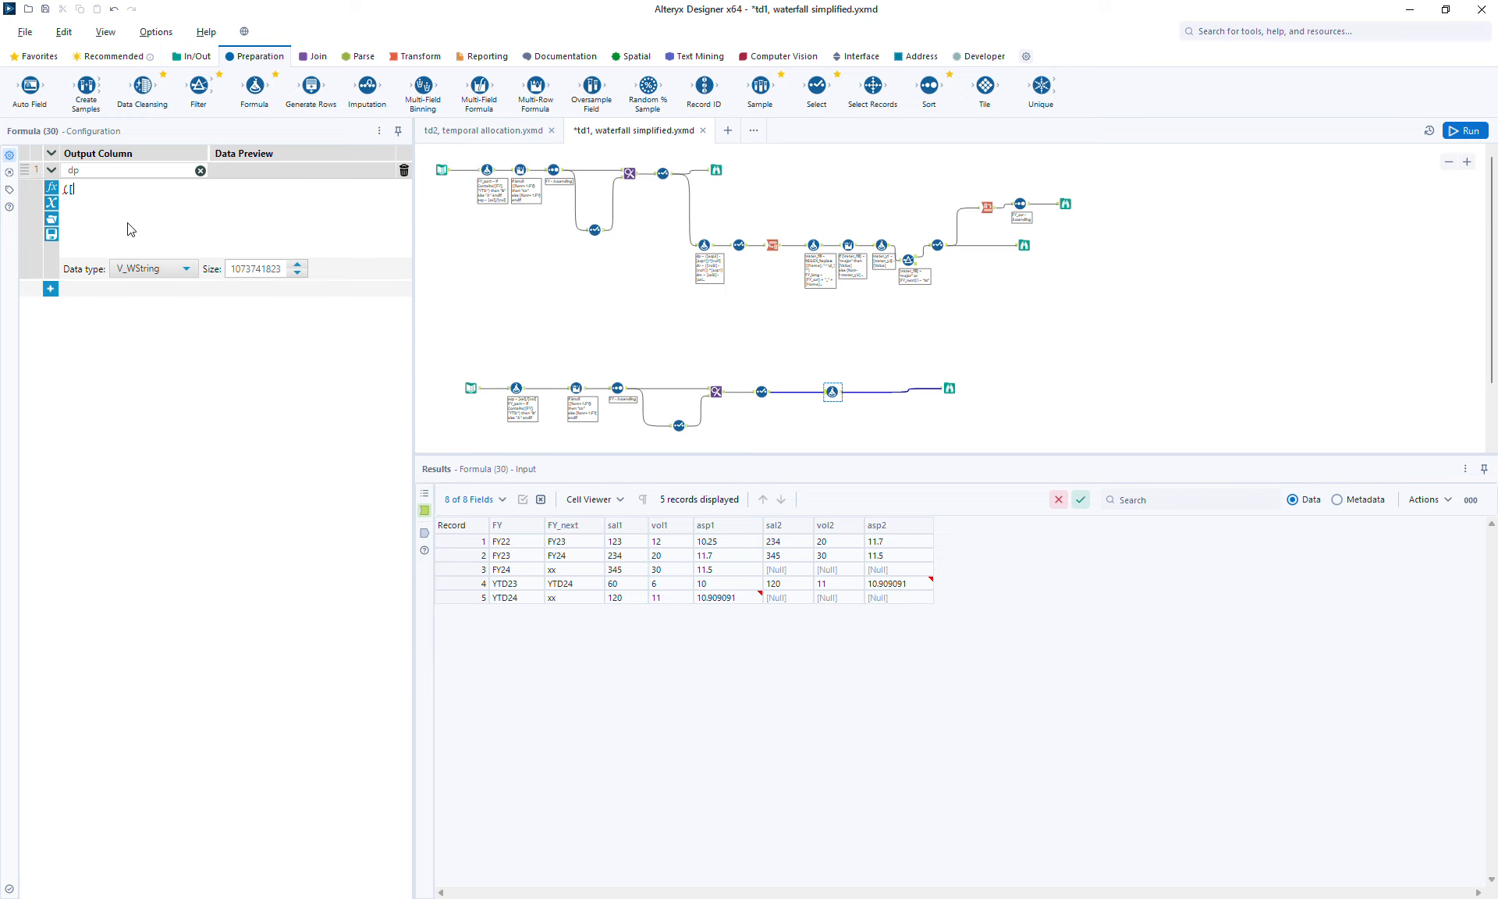
key(Down)
key(Down)
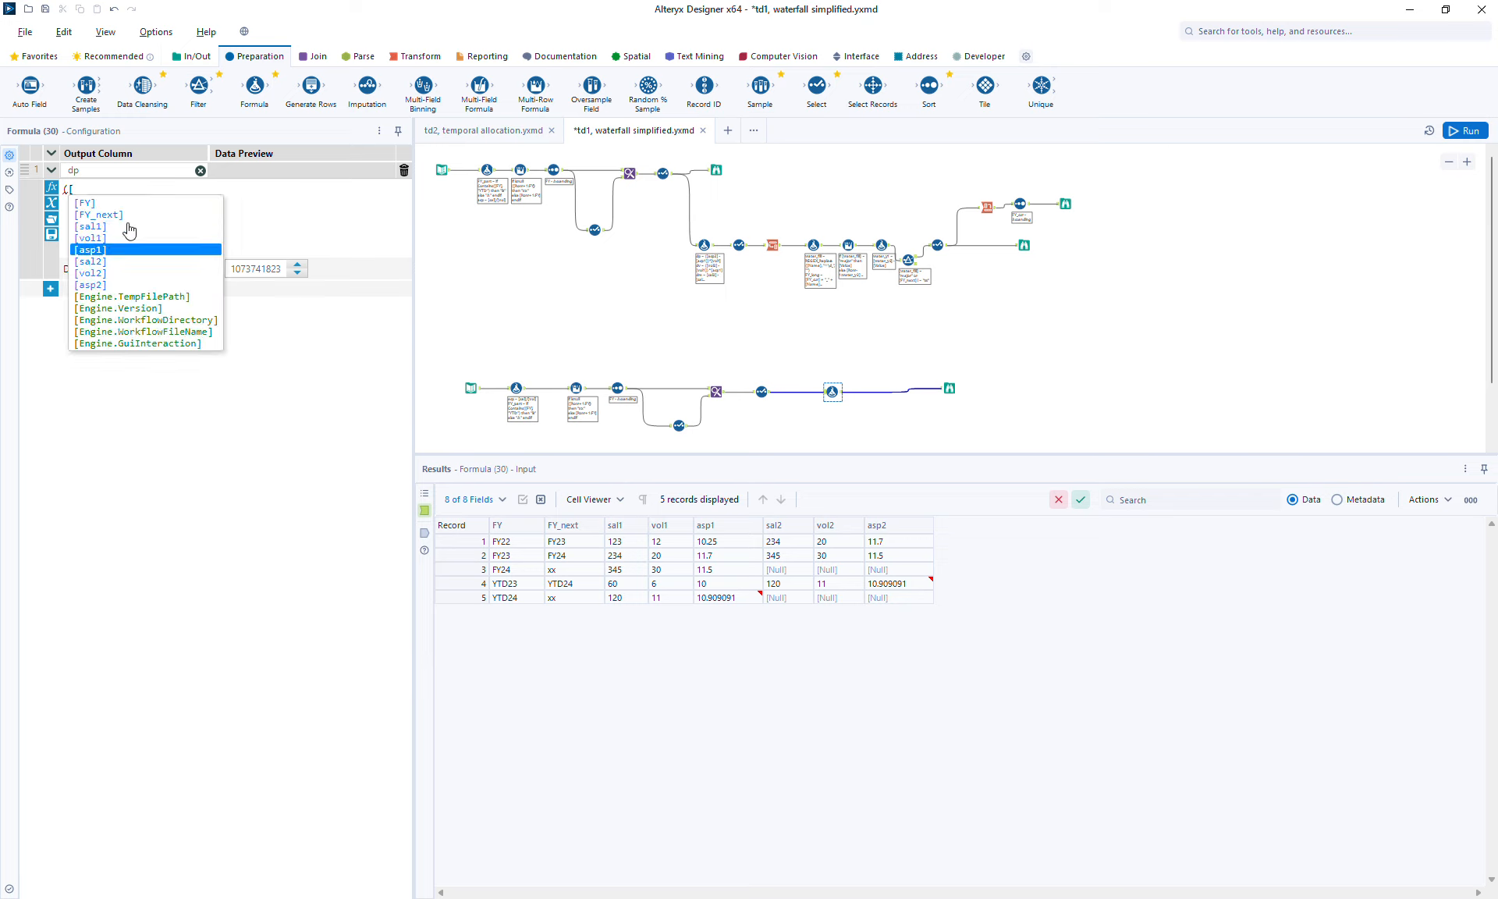
key(Down)
key(Down)
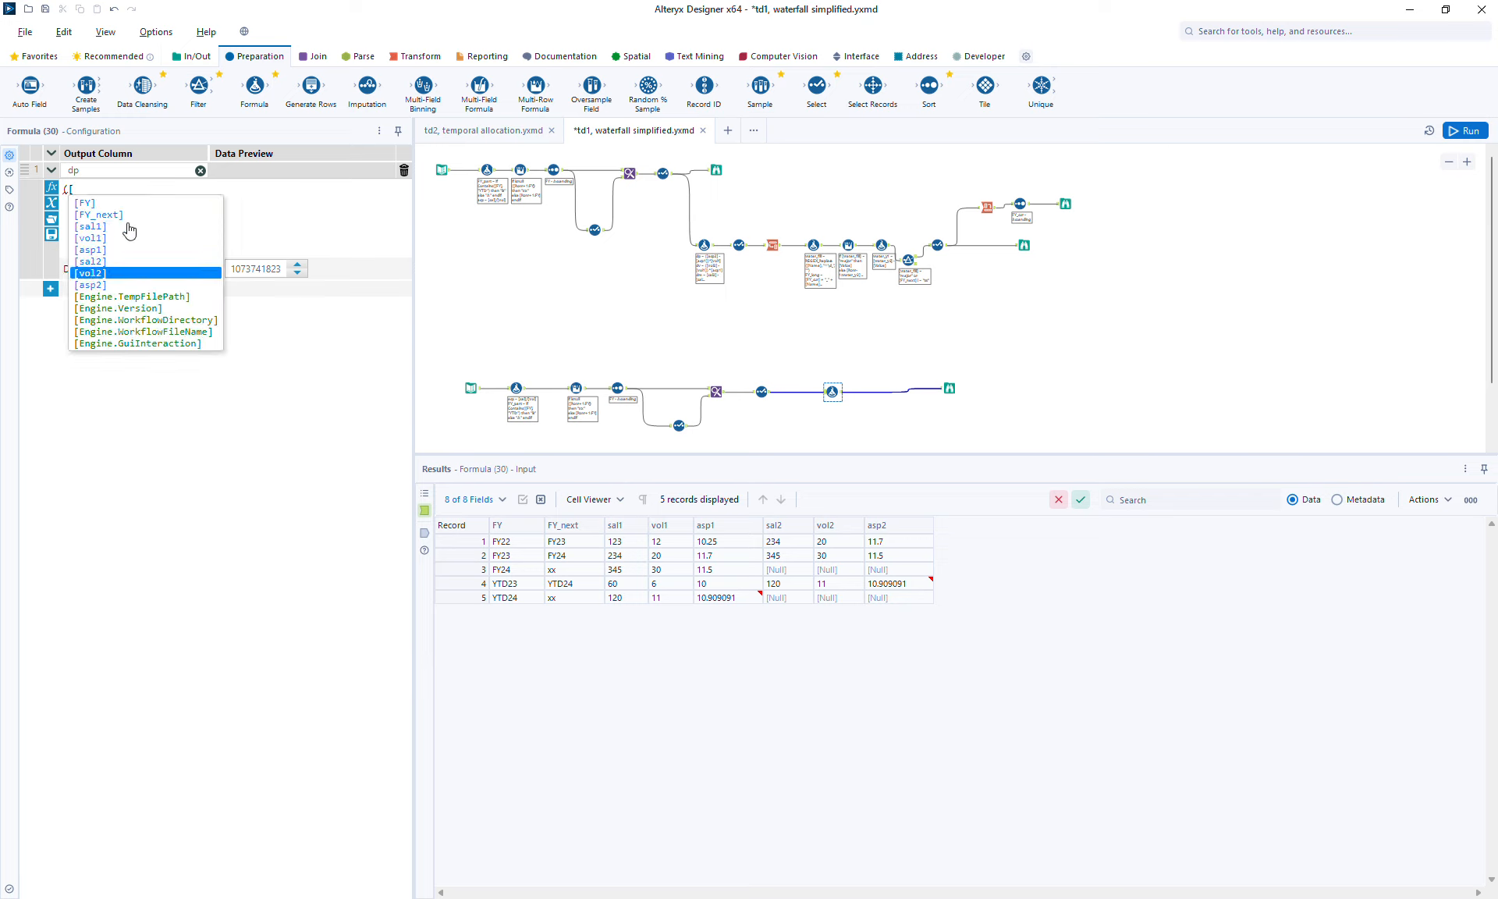
key(Down)
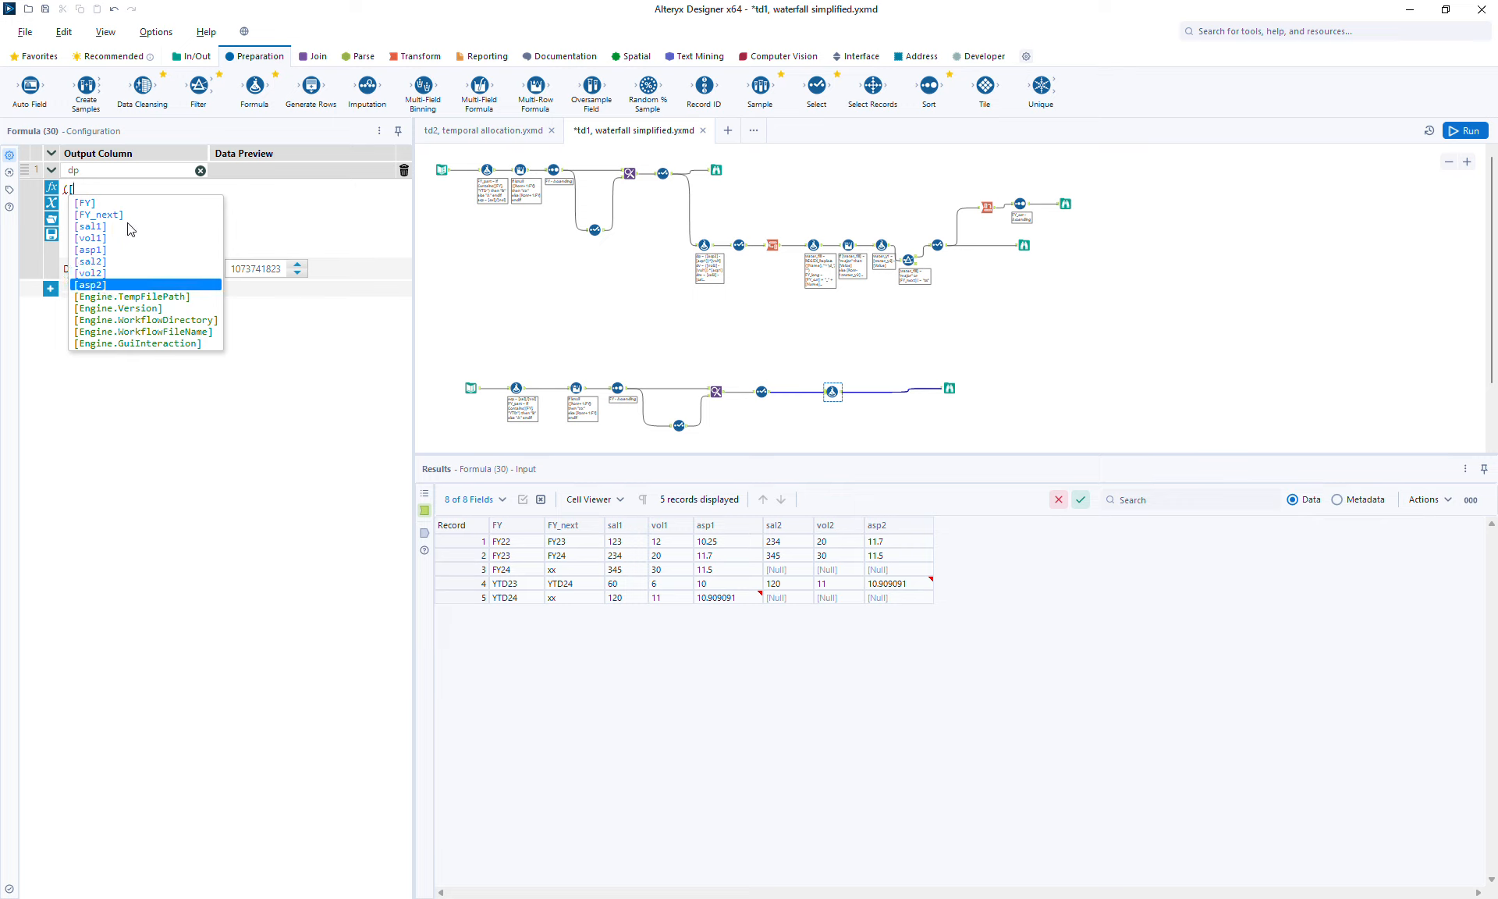
key(Return)
- Complete the dp expression as ([asp2] - [asp1]) * [vol1] and set its data type to Double
text(,)
text(- [)
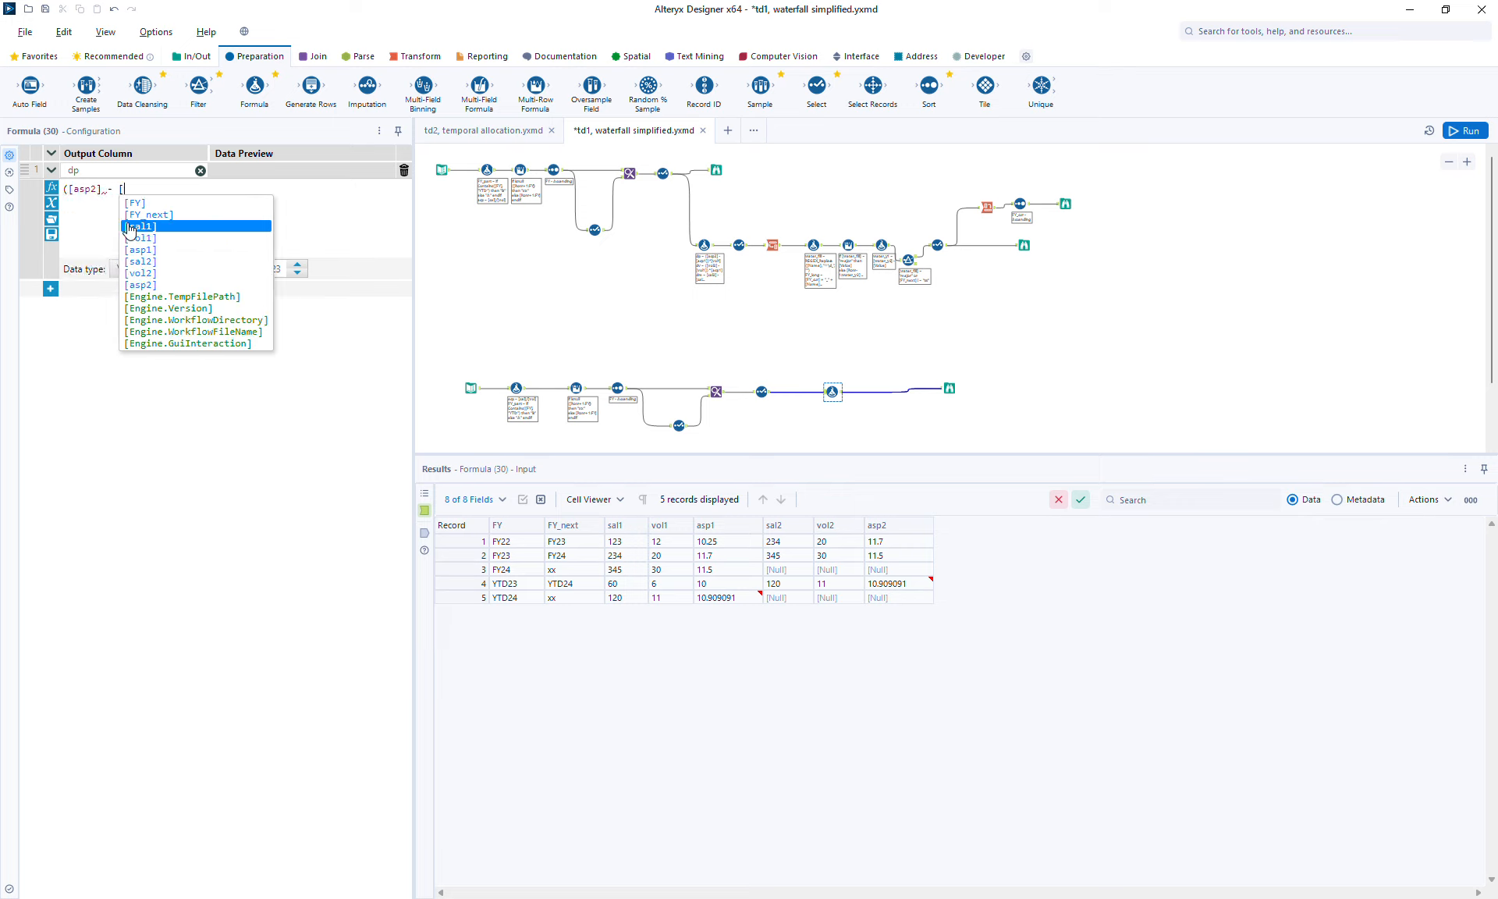
key(Down)
key(Down)
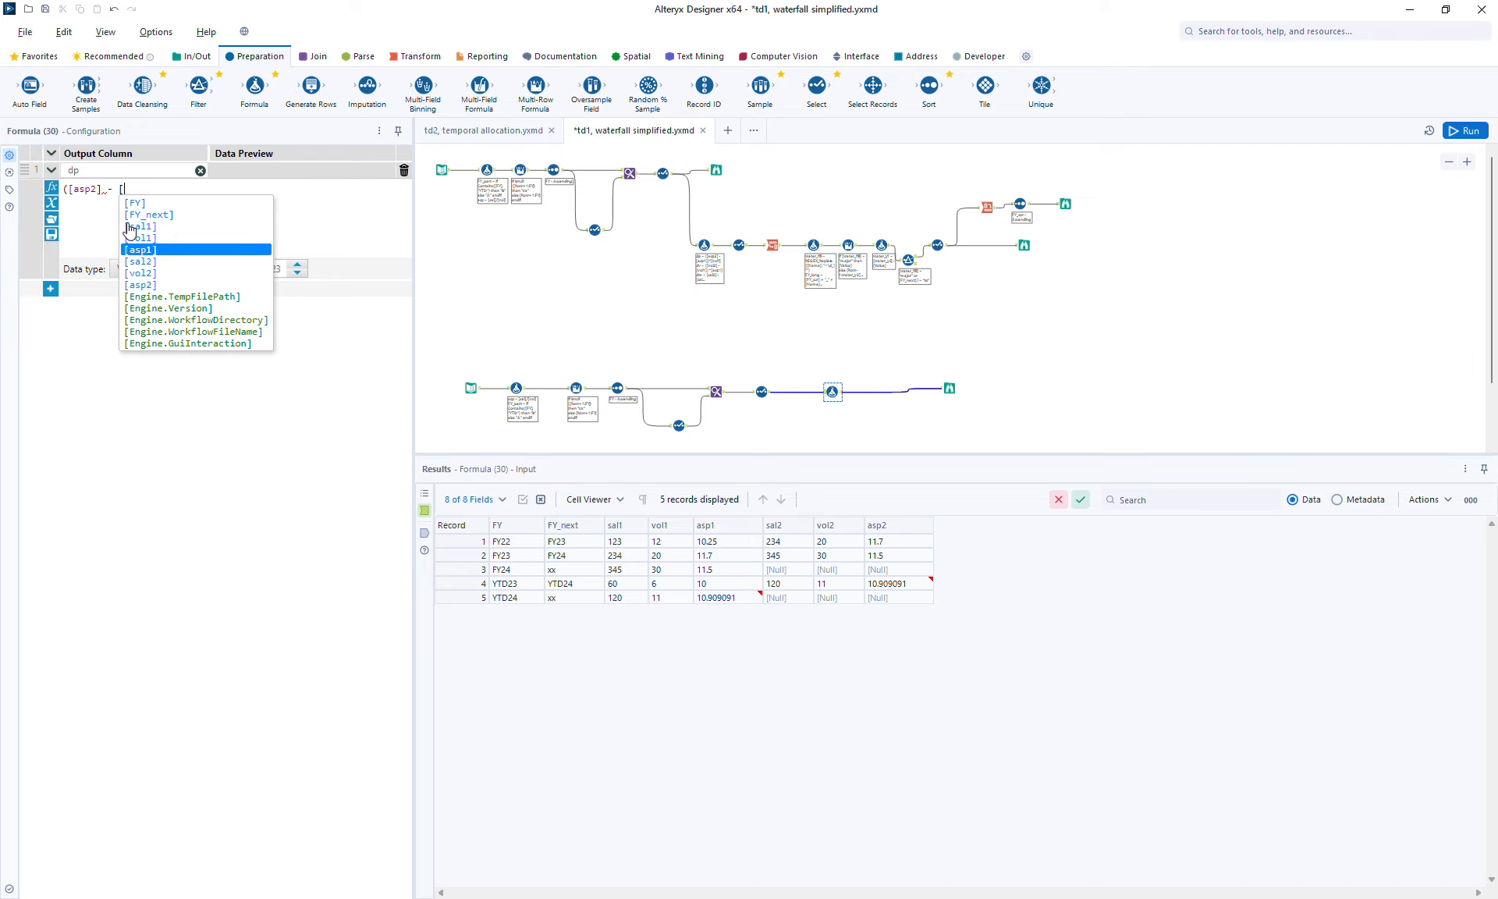
key(Return)
text() )
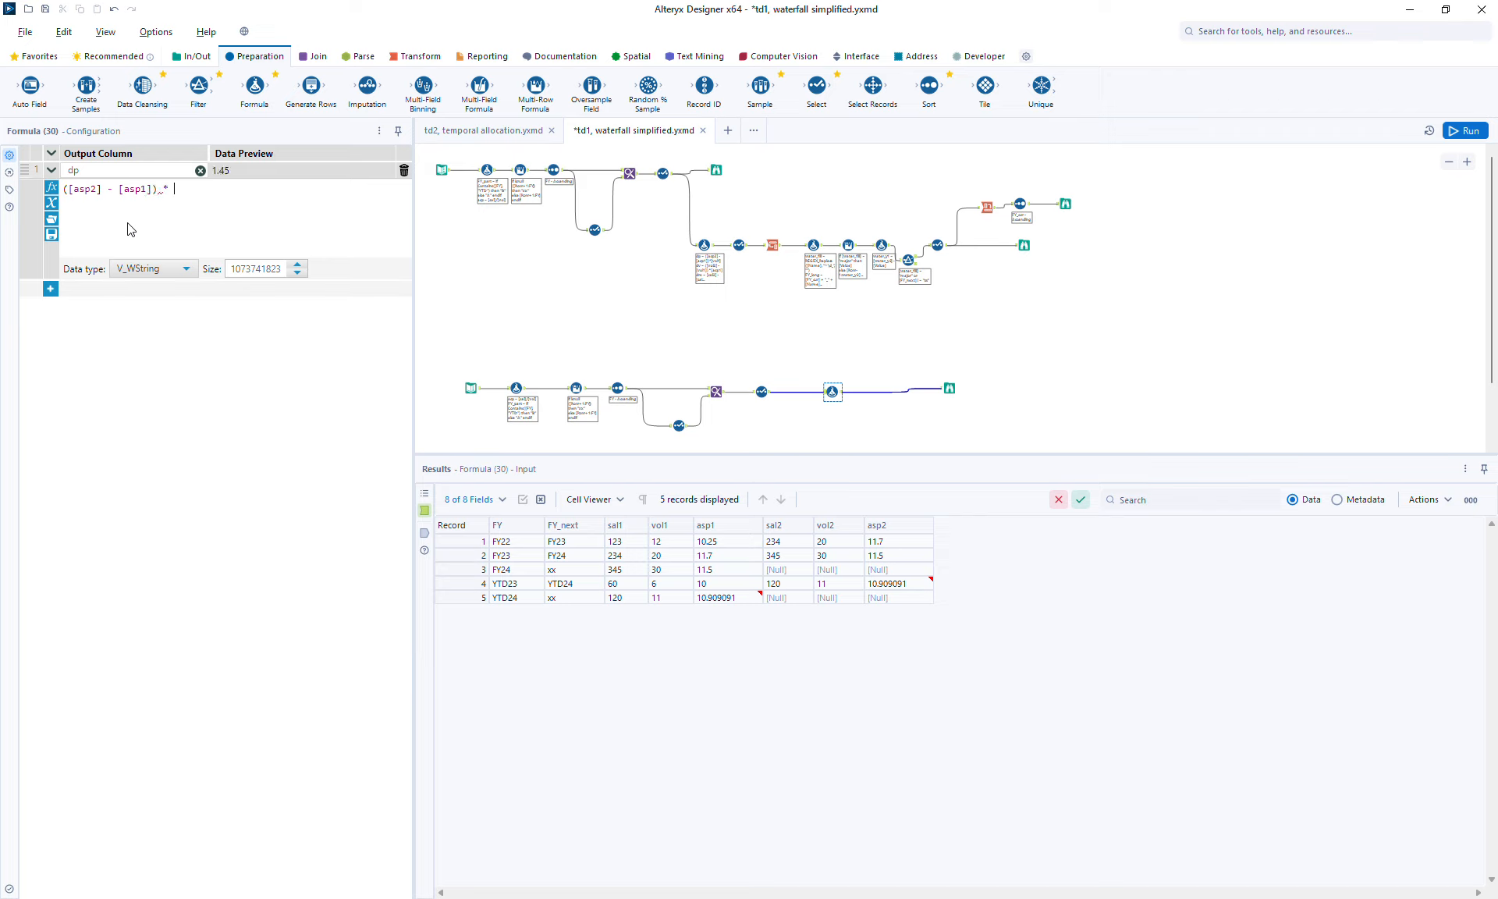
text(* [v)
key(Return)
click(153, 268)
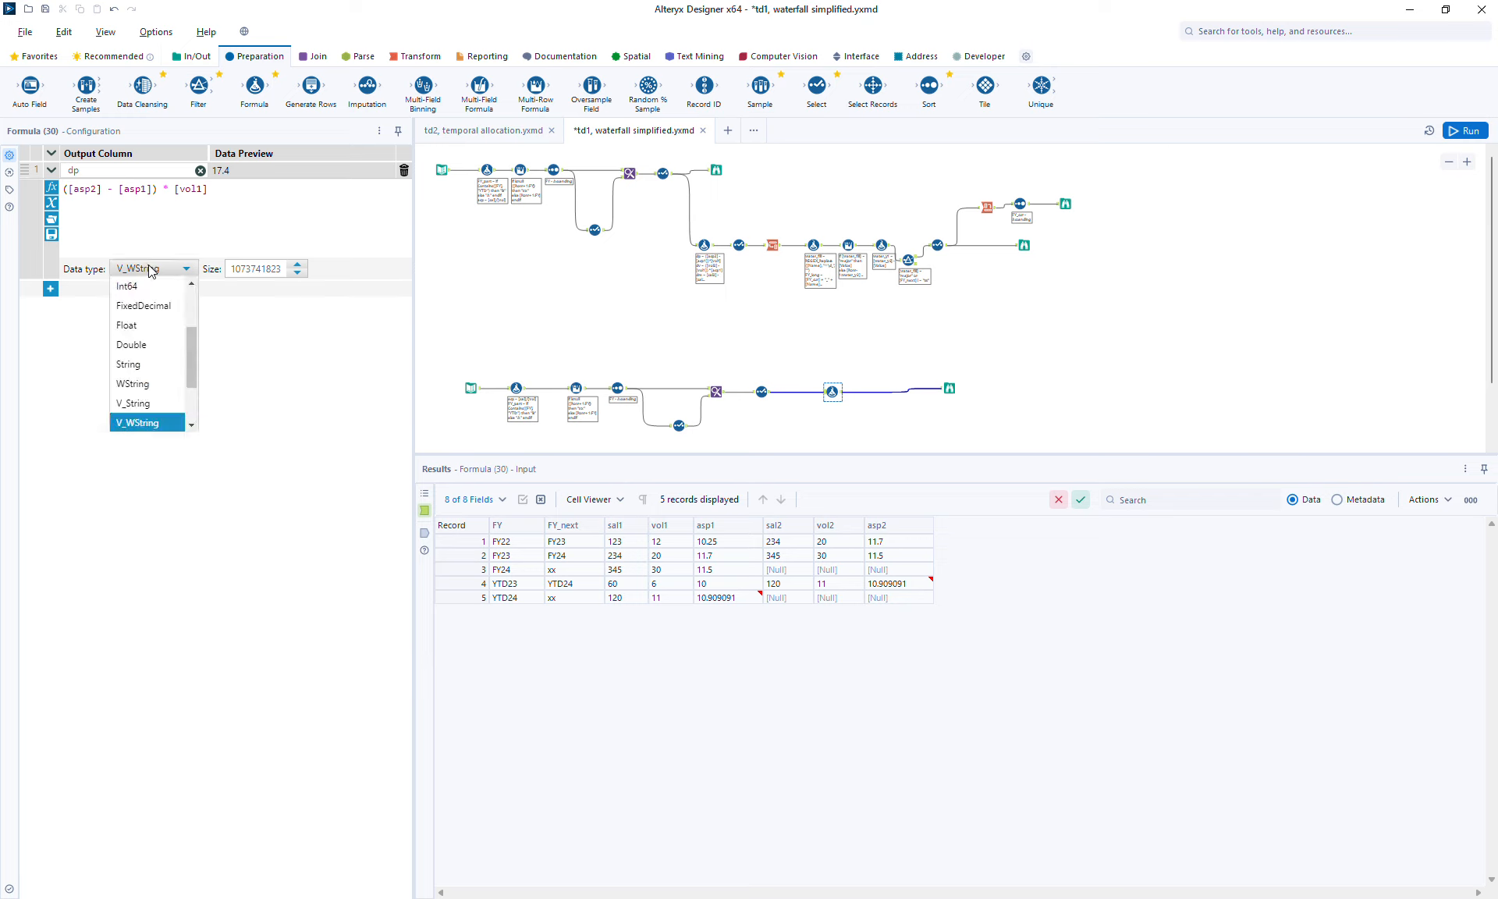
click(156, 340)
- Add a dv output column of type Double, calculated as ([vol2] - [vol1]) * [asp1]
click(50, 289)
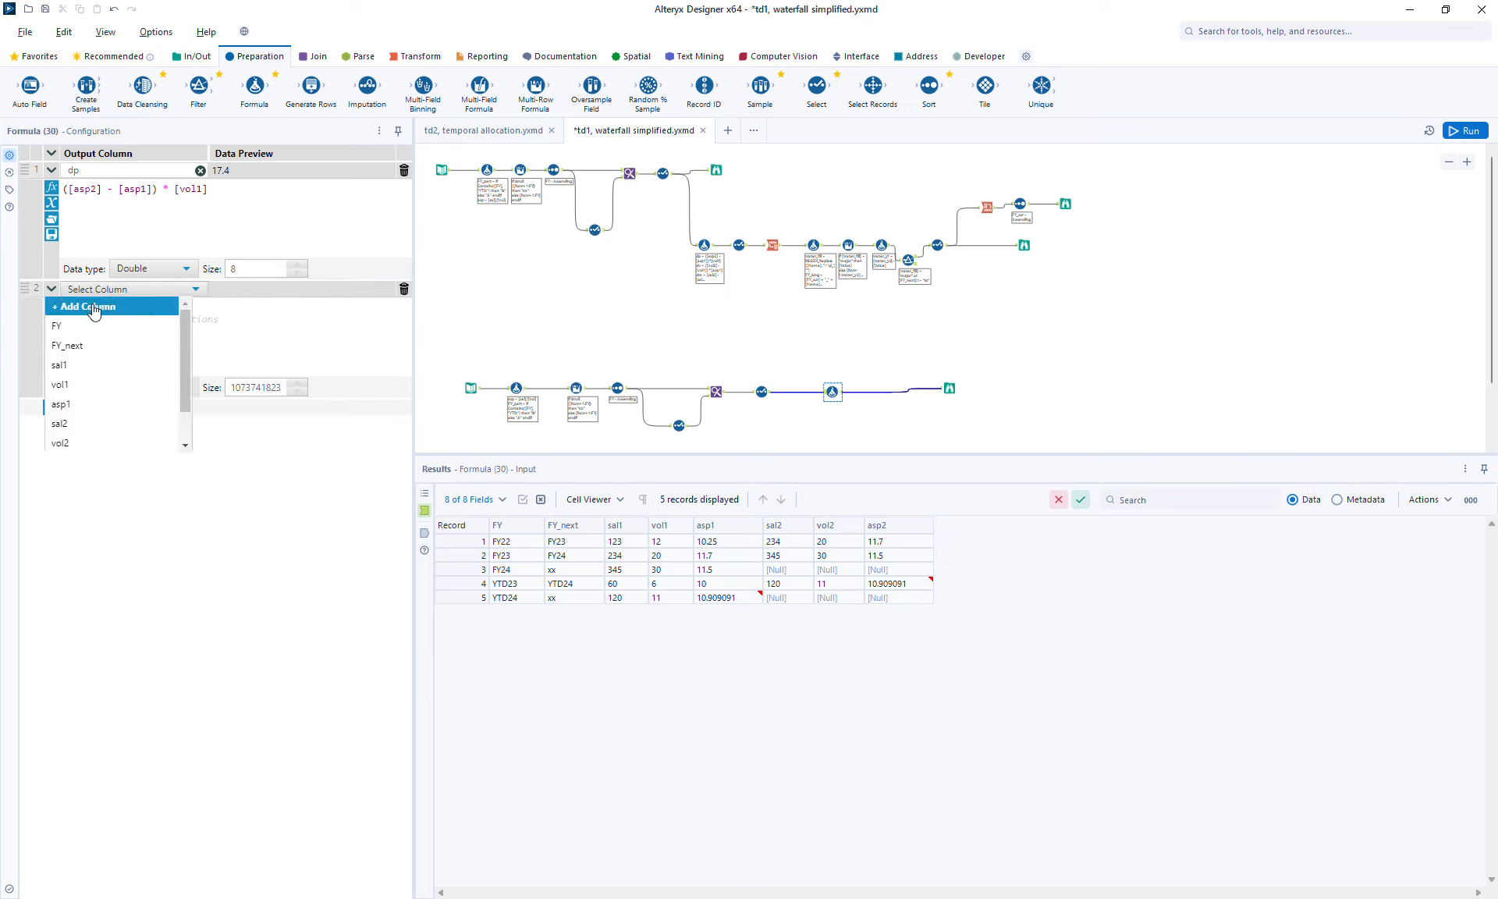
click(94, 306)
text(dv)
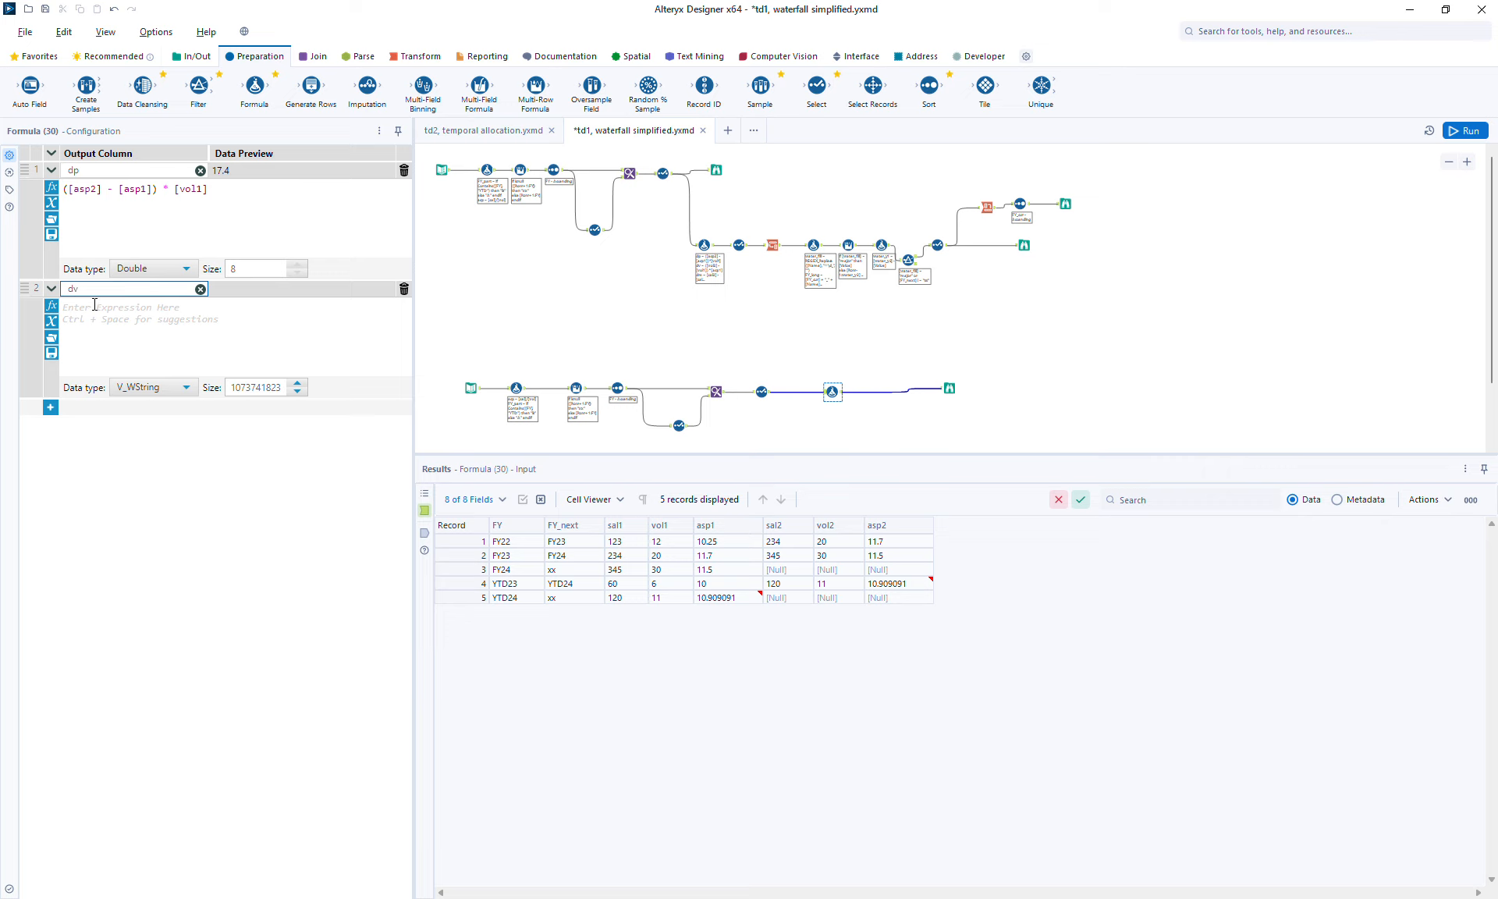
click(95, 305)
text(()
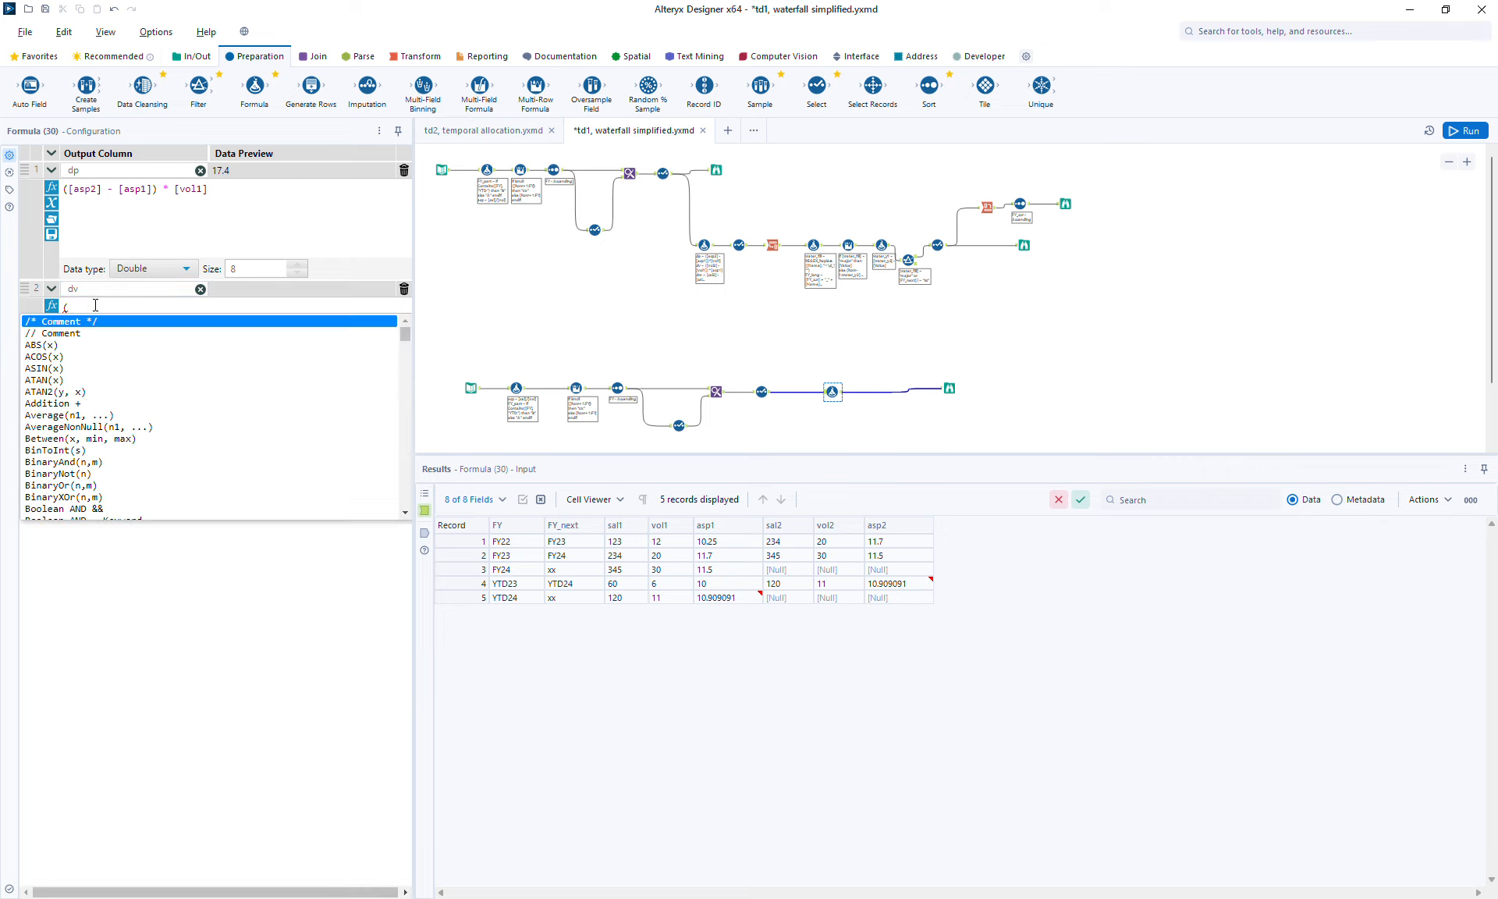
text([v)
key(Down)
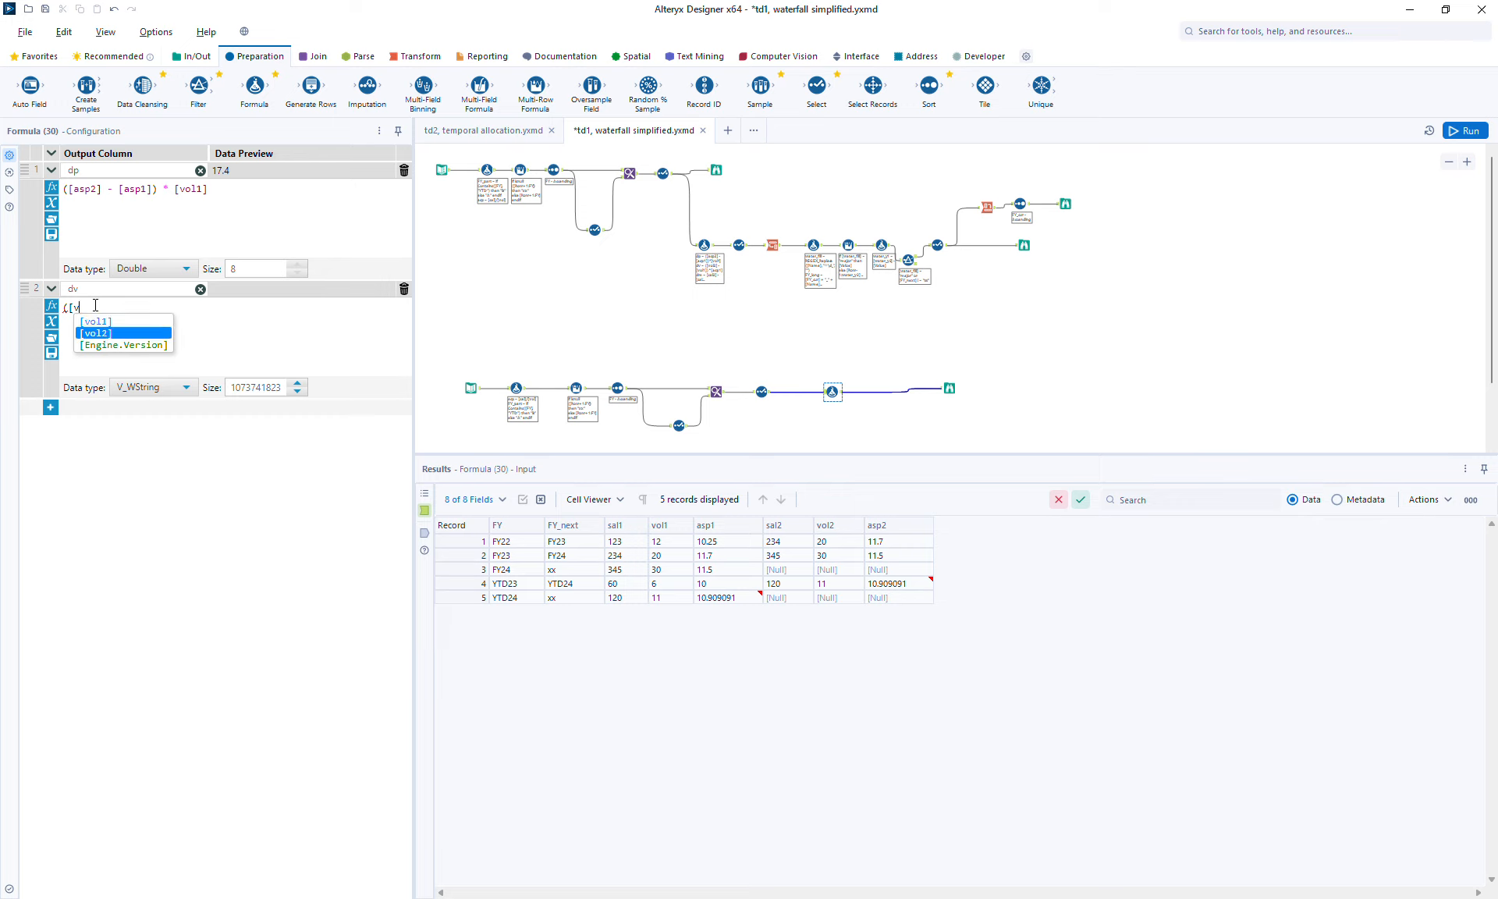
key(Return)
text(- [v)
key(Return)
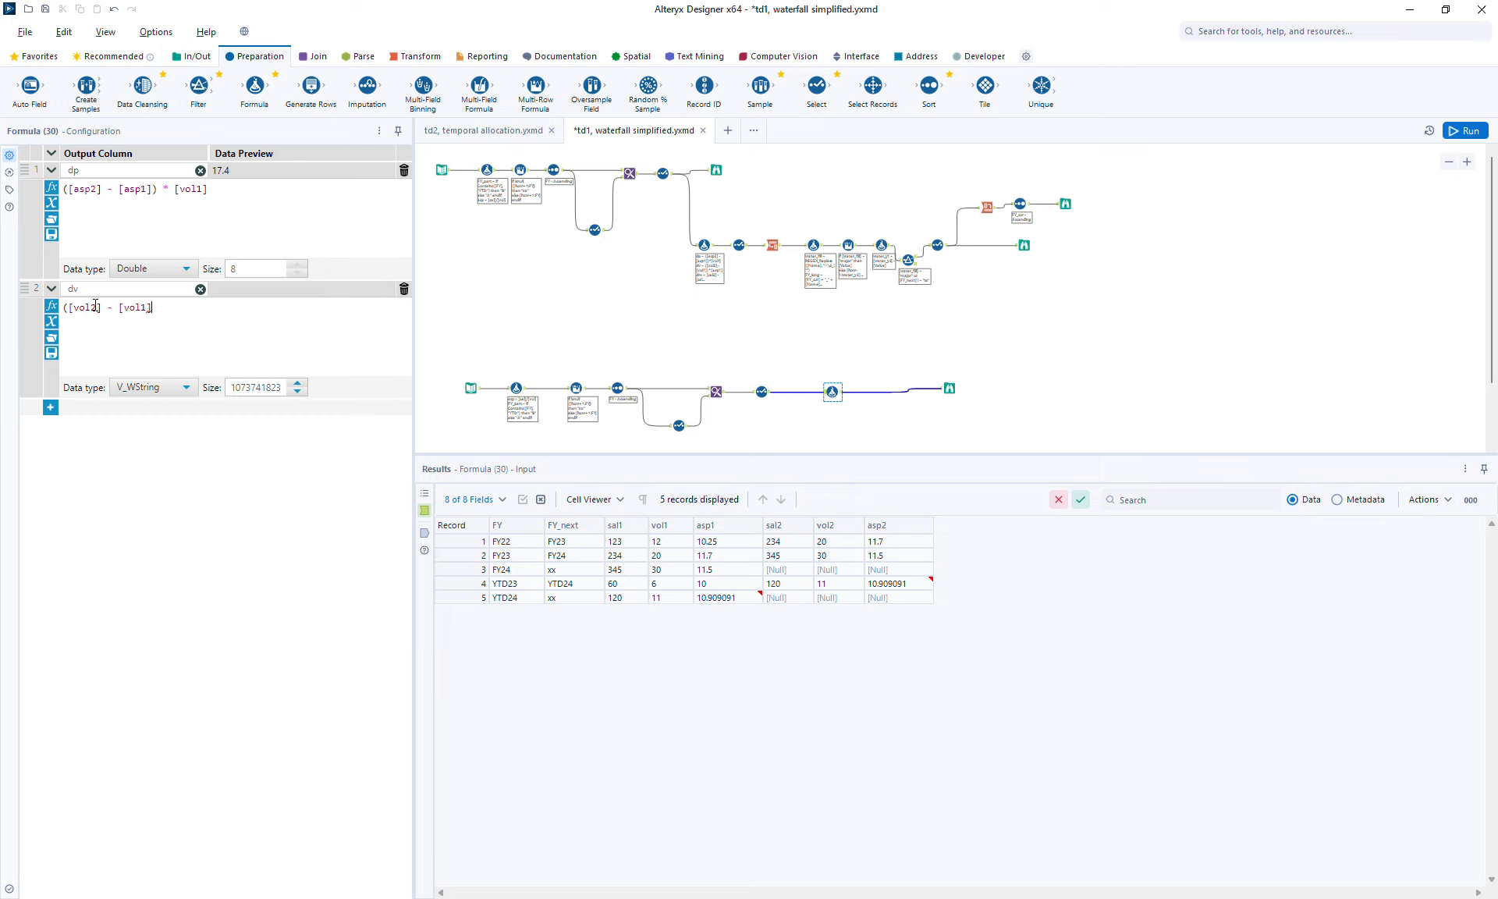
text() * [)
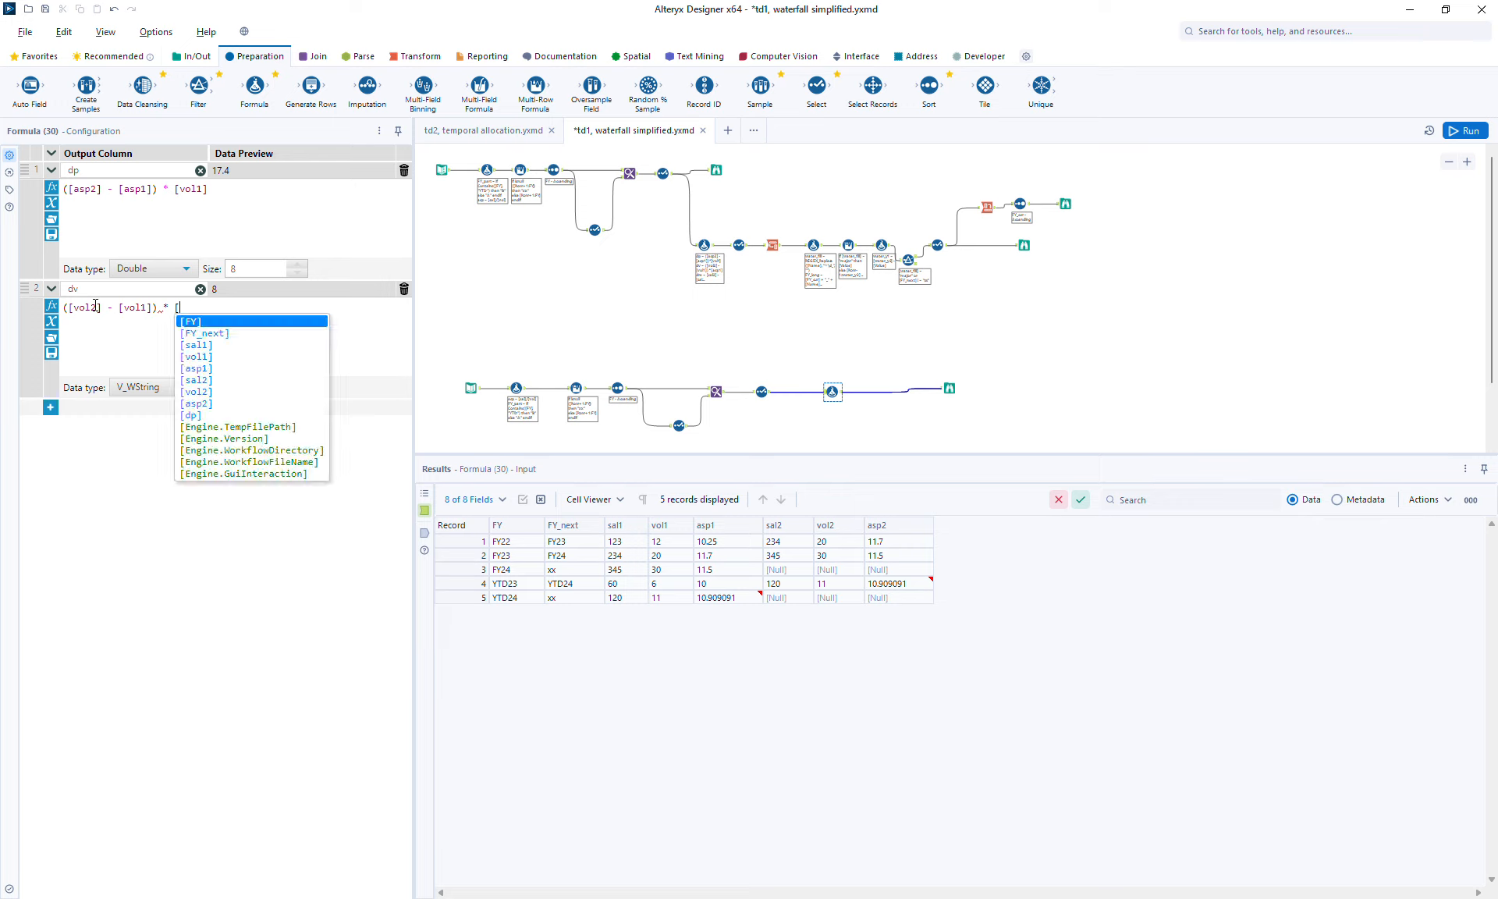
text(p)
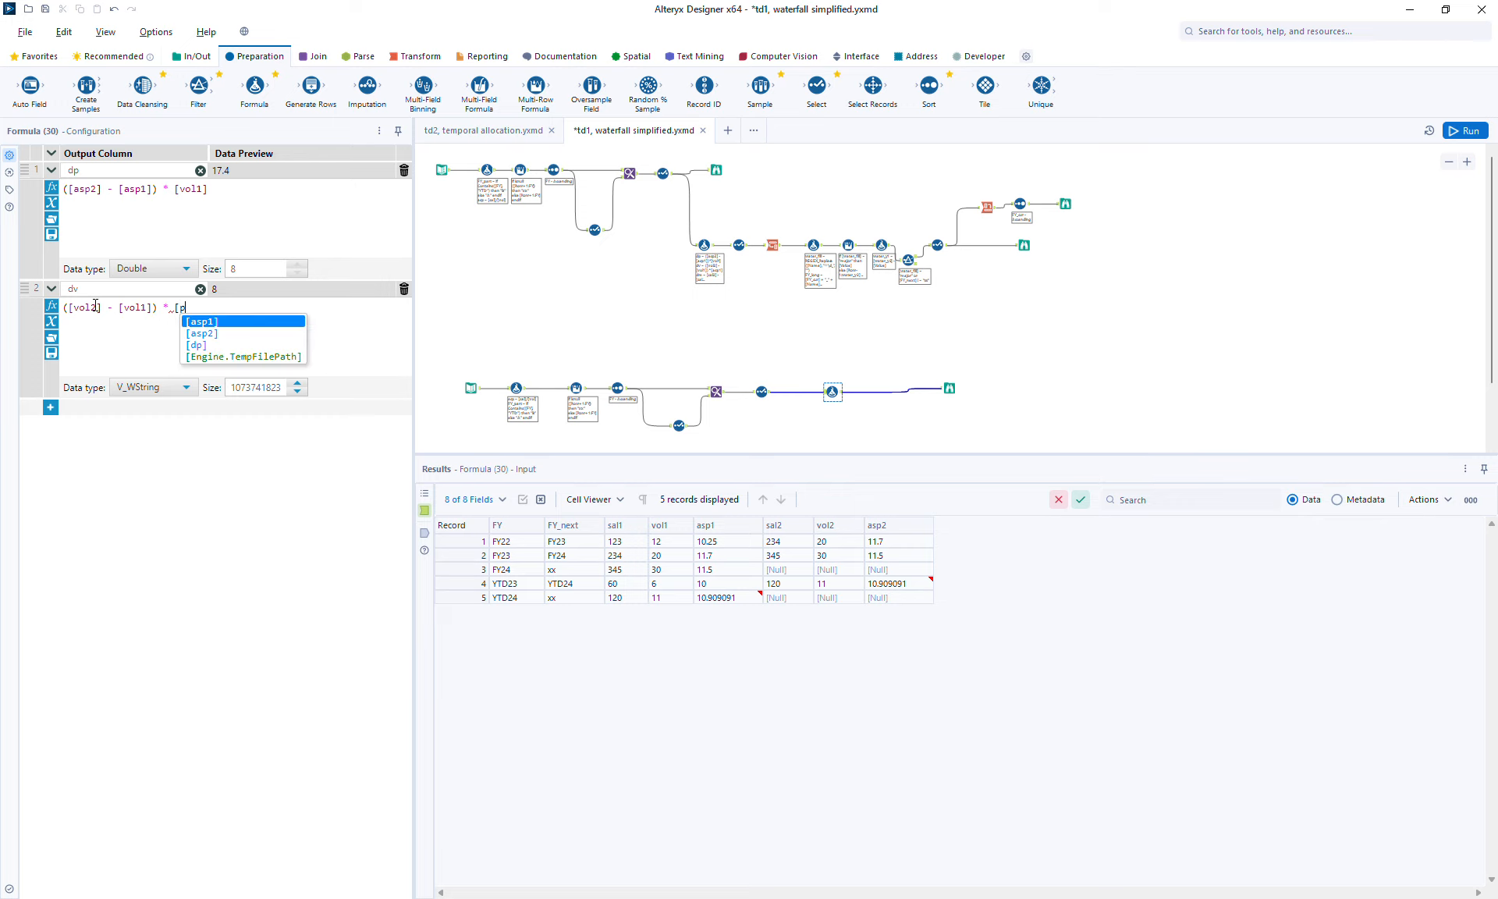
key(Return)
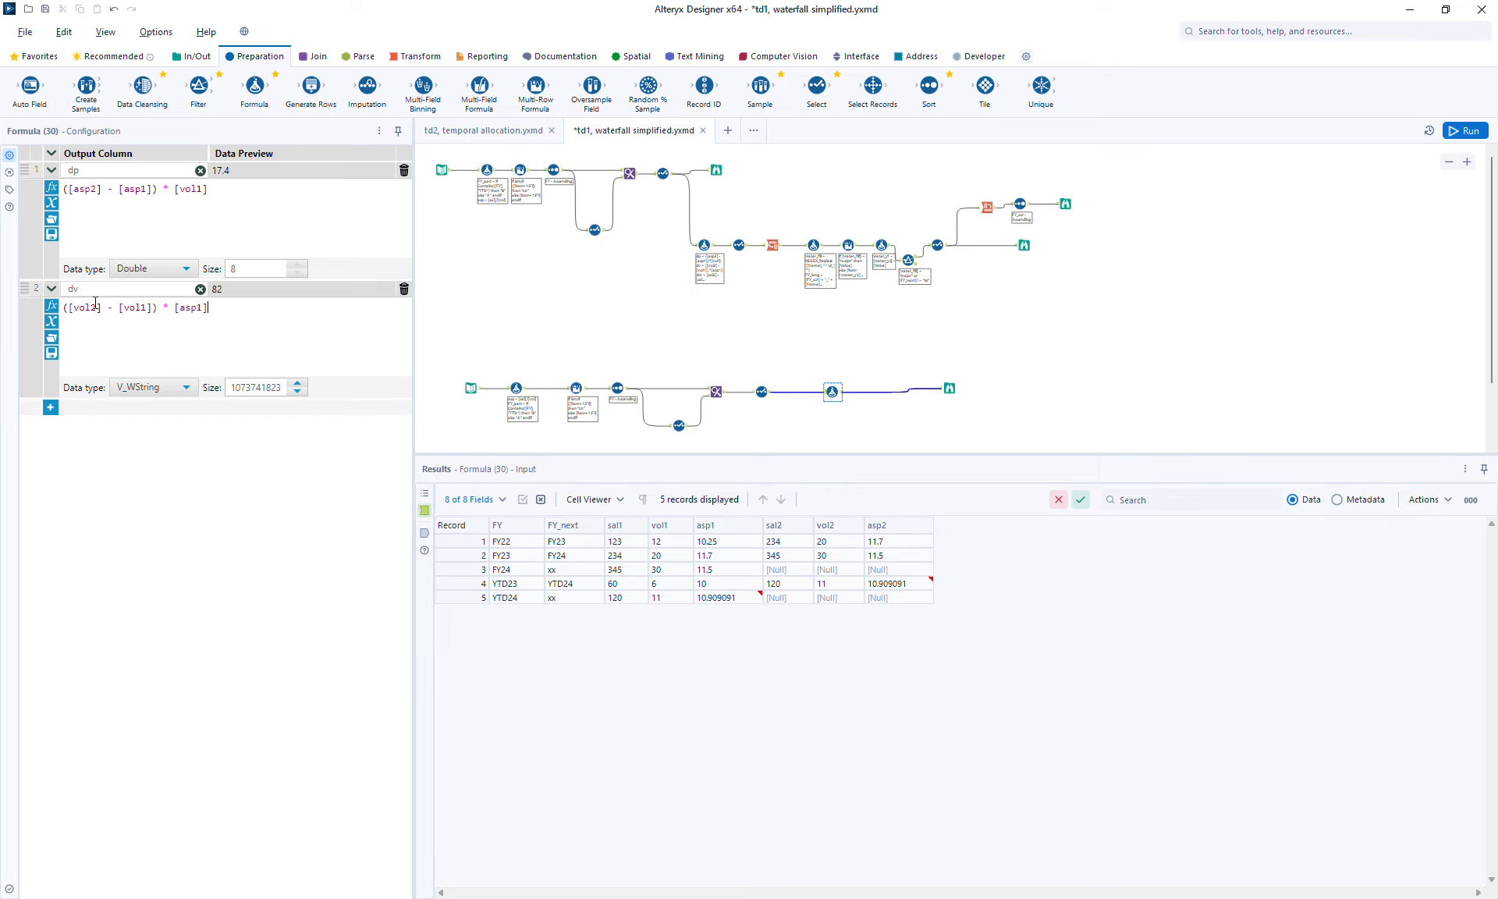
click(148, 387)
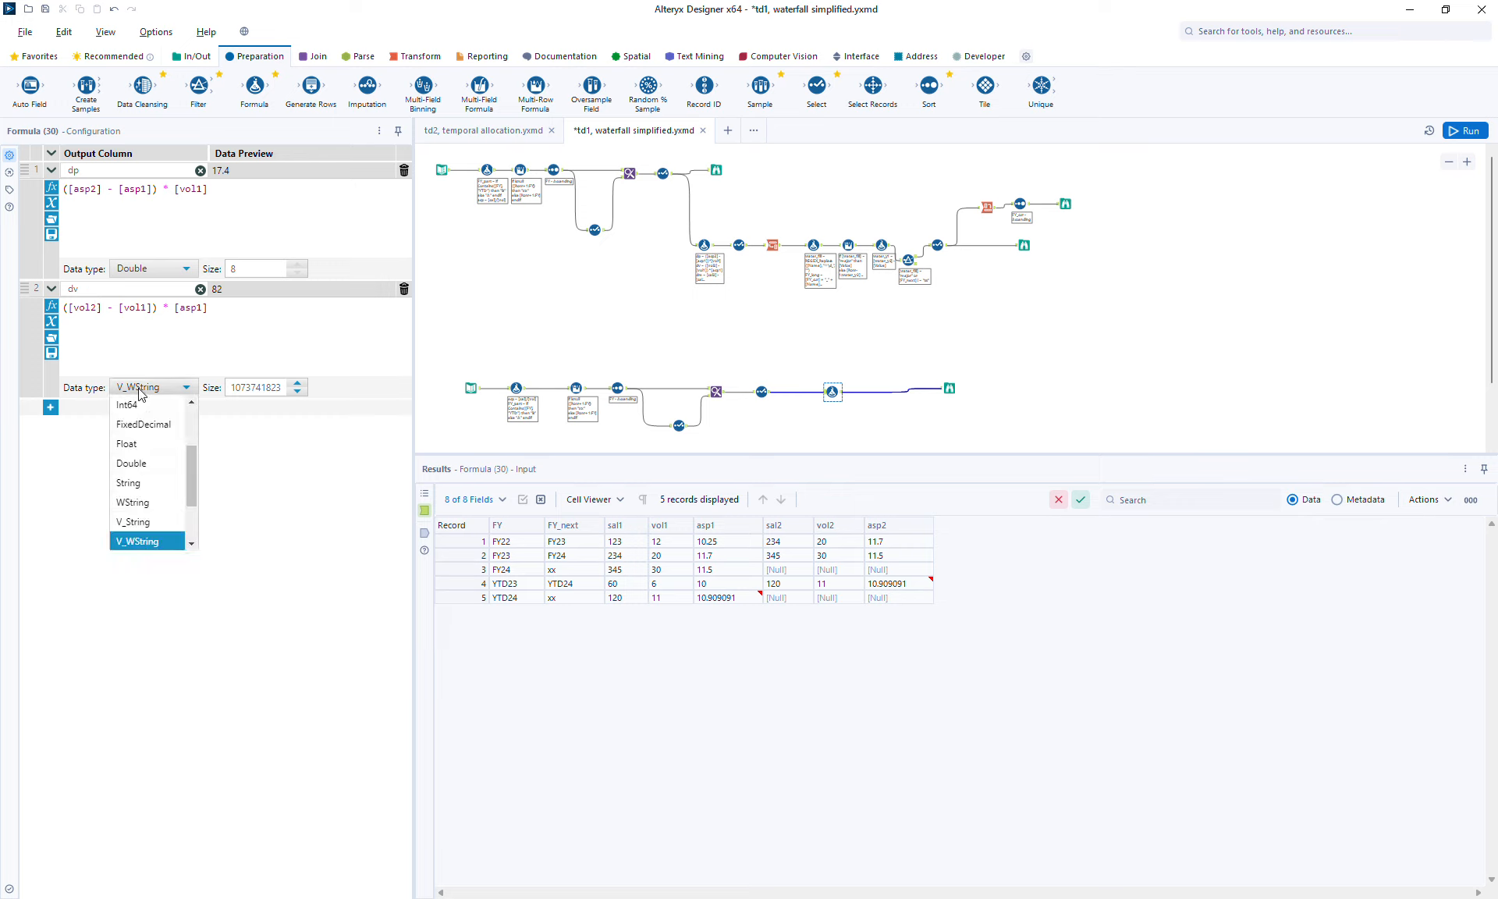
click(148, 465)
- Add a dm output column of type Double, calculated as [sal2] - [sal1] - [dv] - [dp]
click(50, 407)
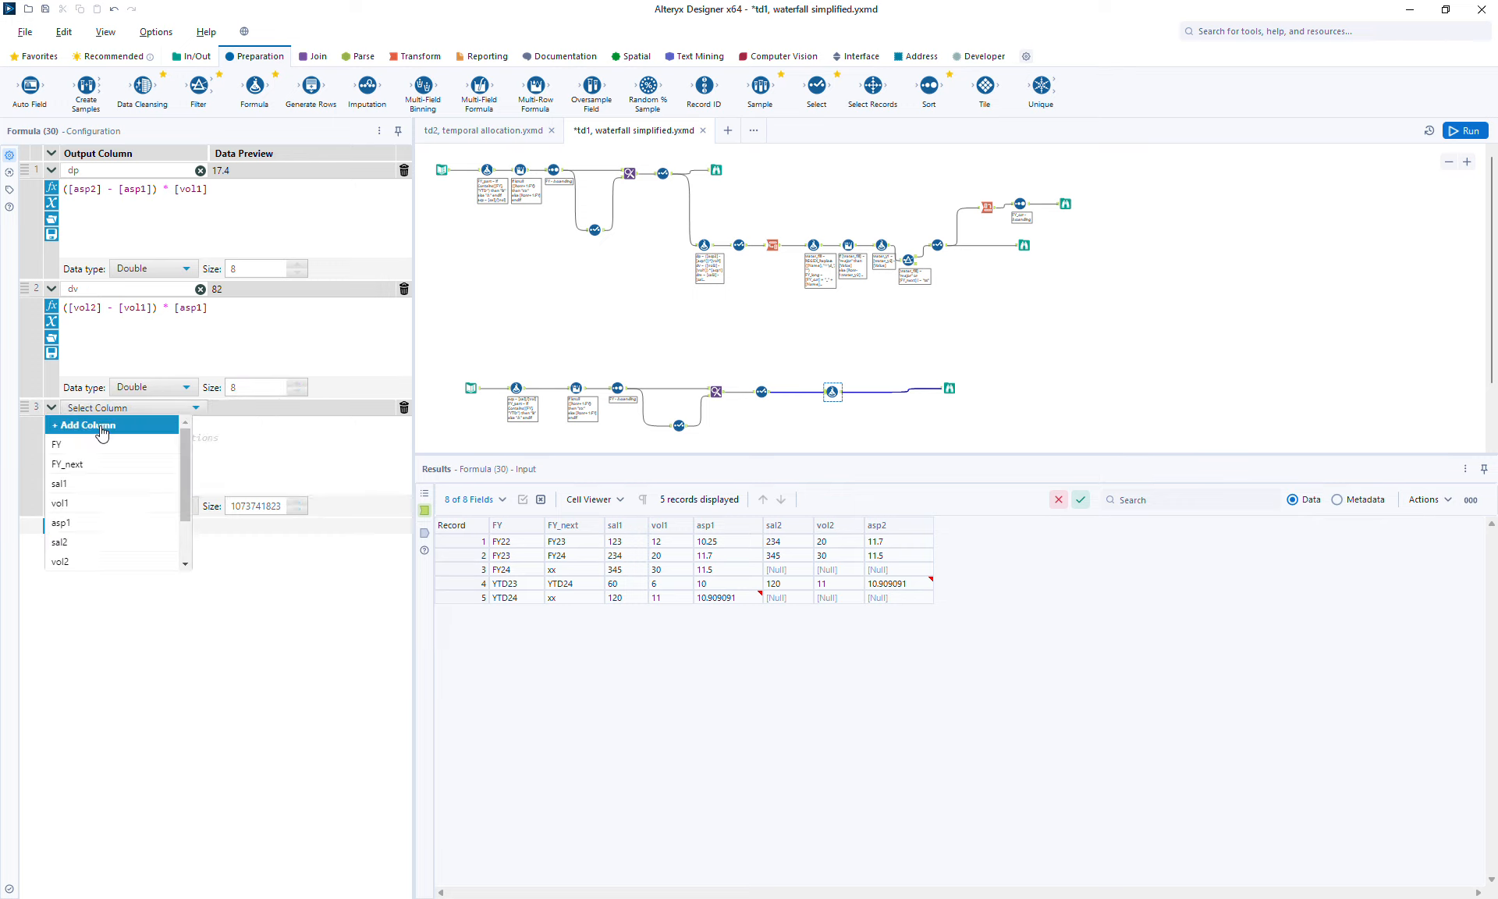
click(102, 426)
text(dm)
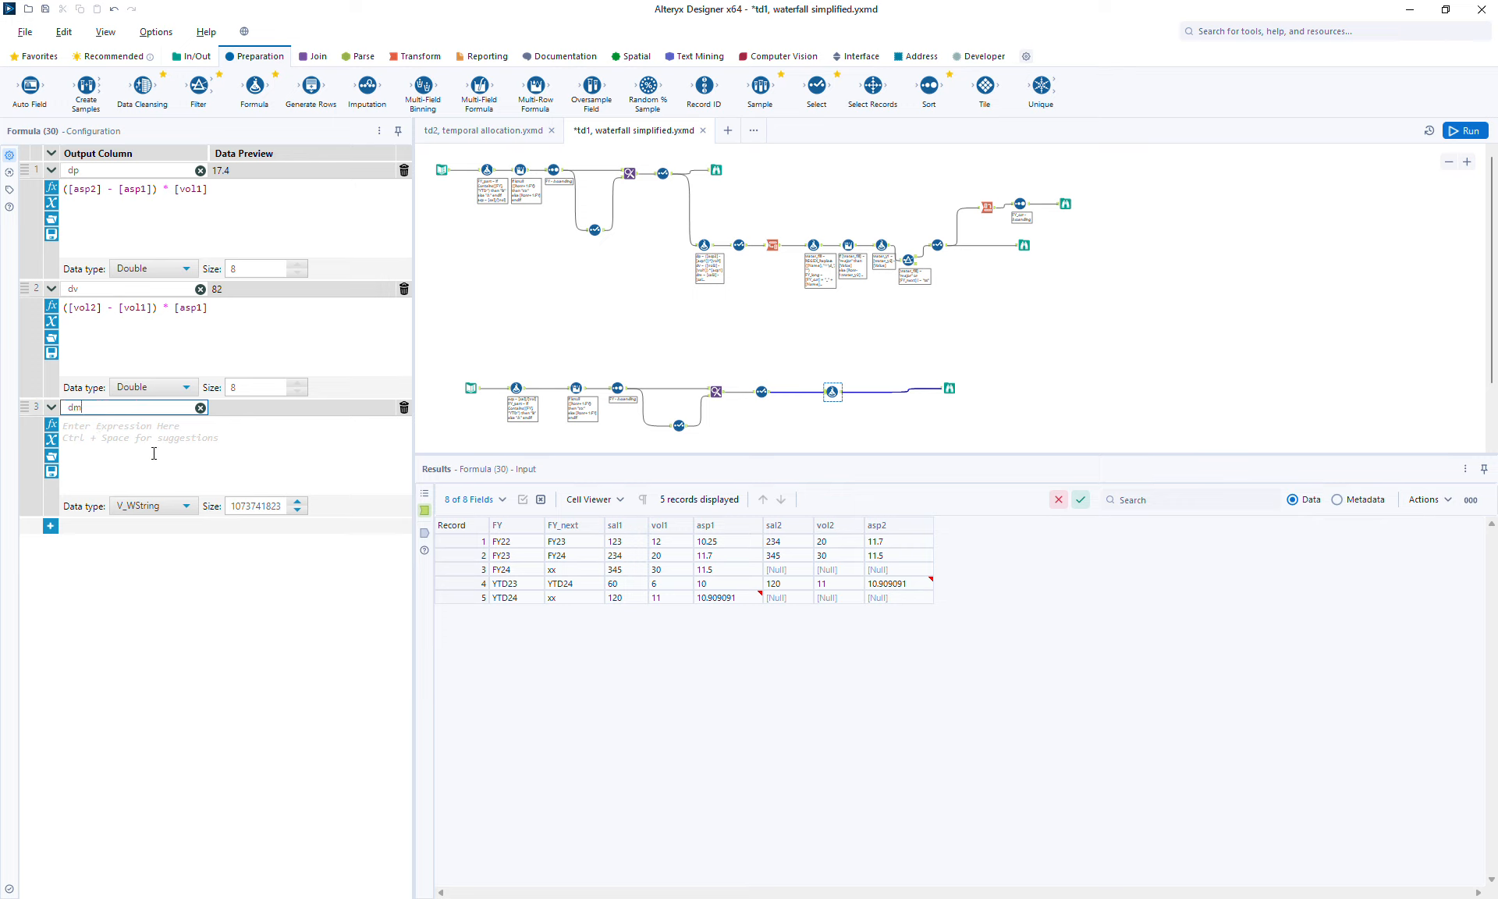
click(222, 443)
text([s)
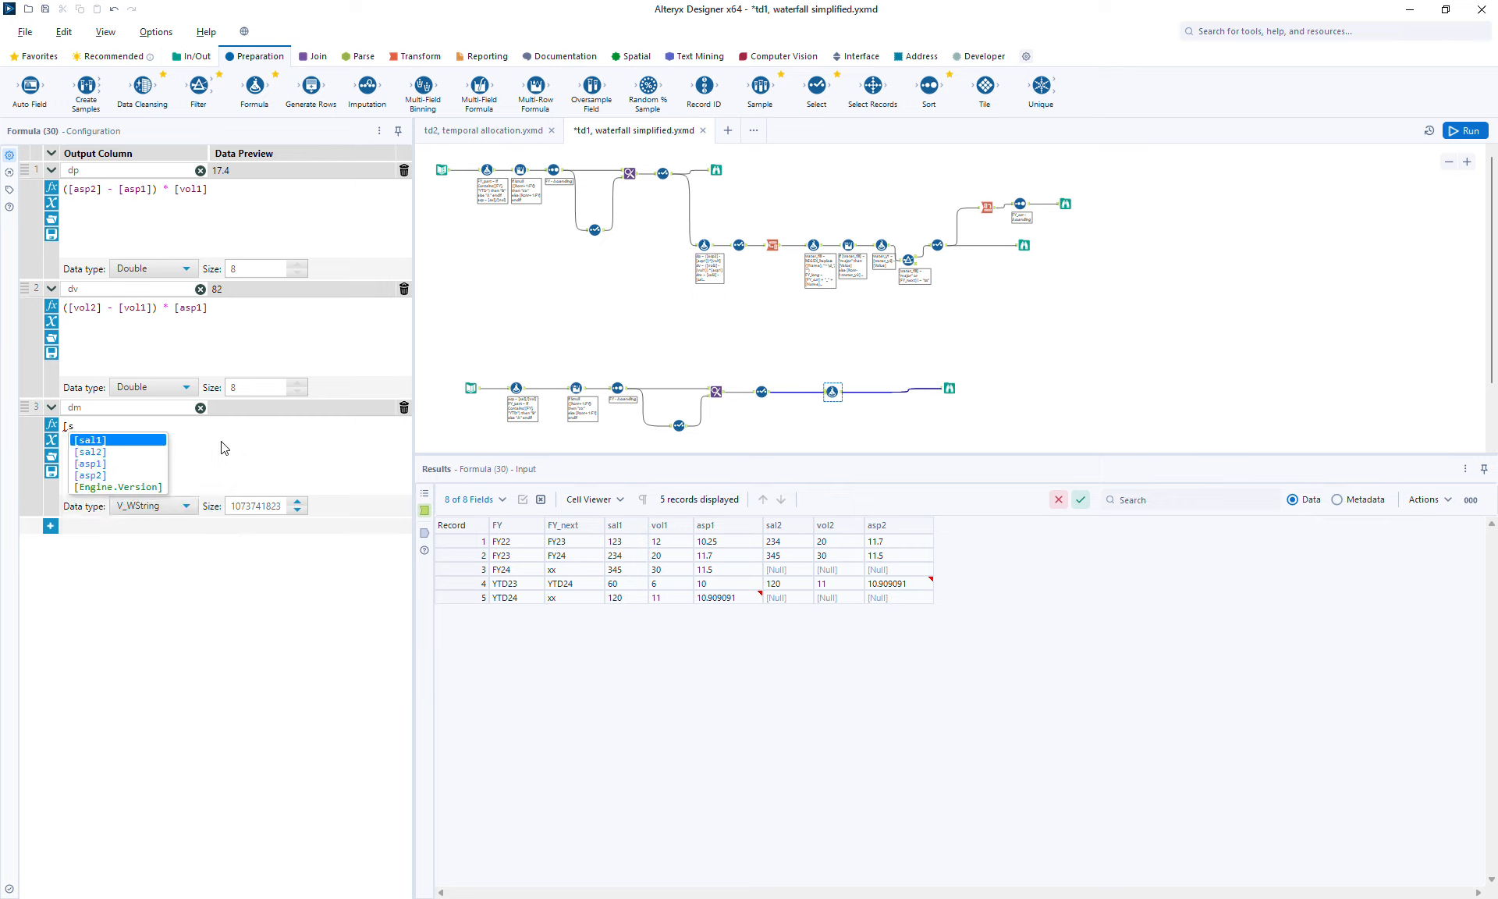
key(Down)
key(Return)
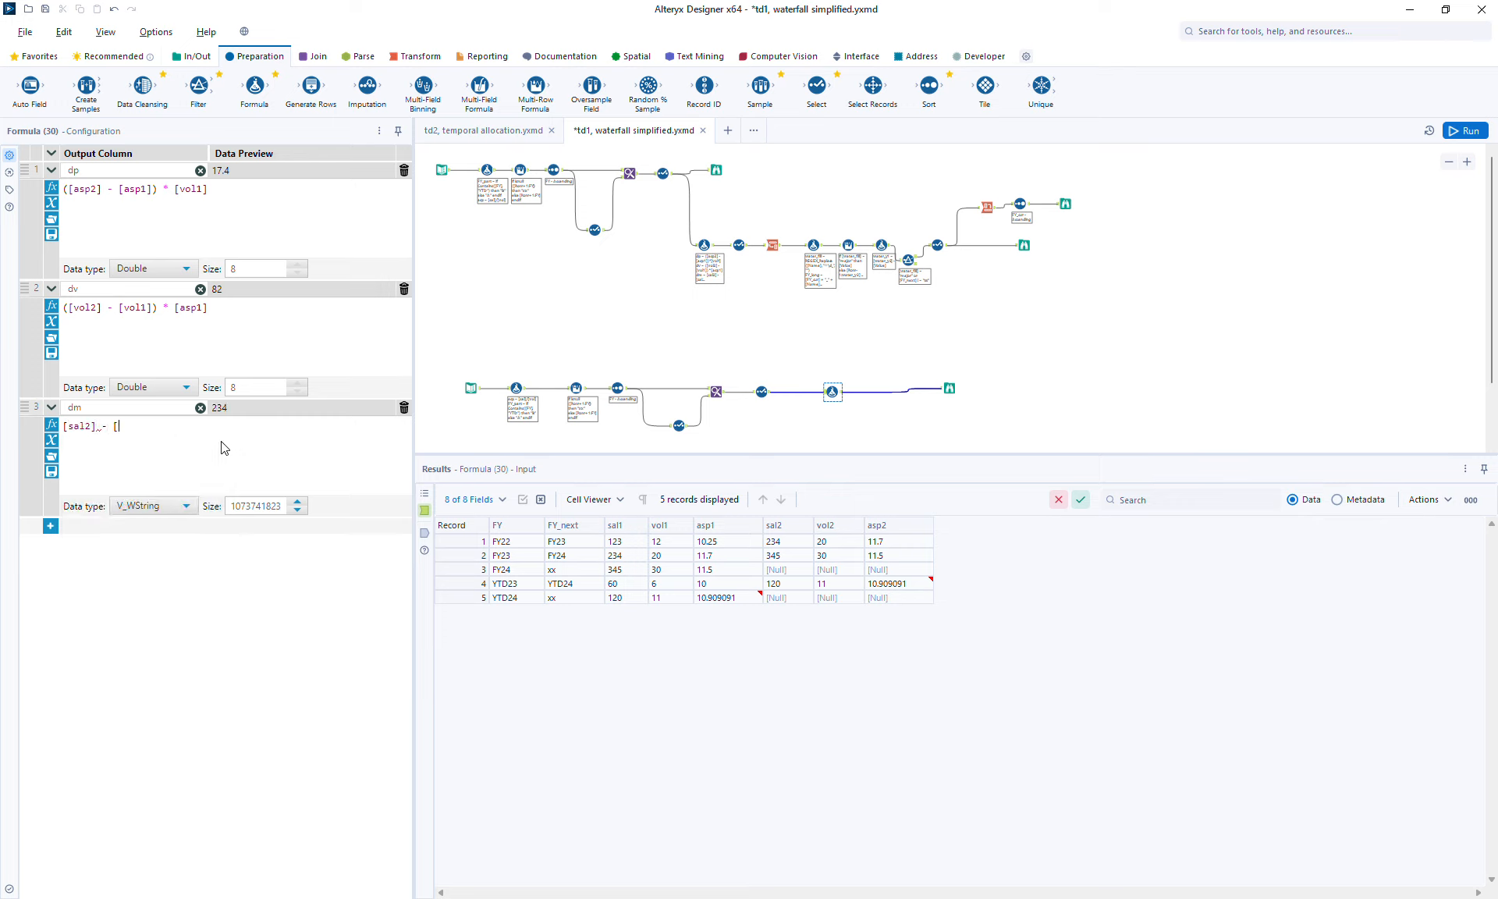
text(s)
key(Return)
text(- [dv)
key(Return)
text(- [dp)
key(Return)
click(162, 504)
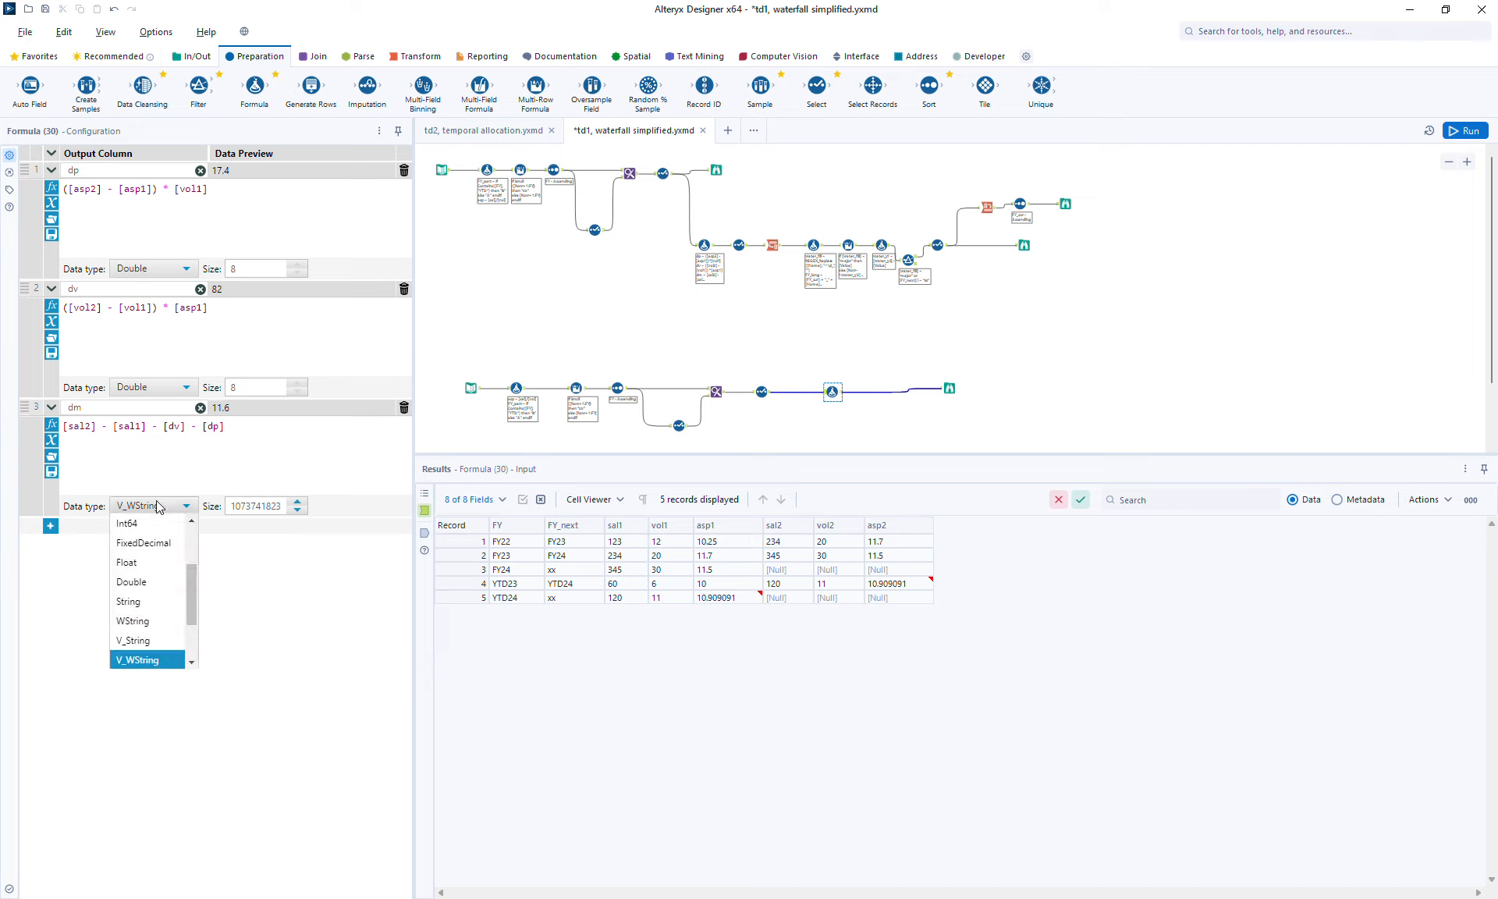
click(136, 587)
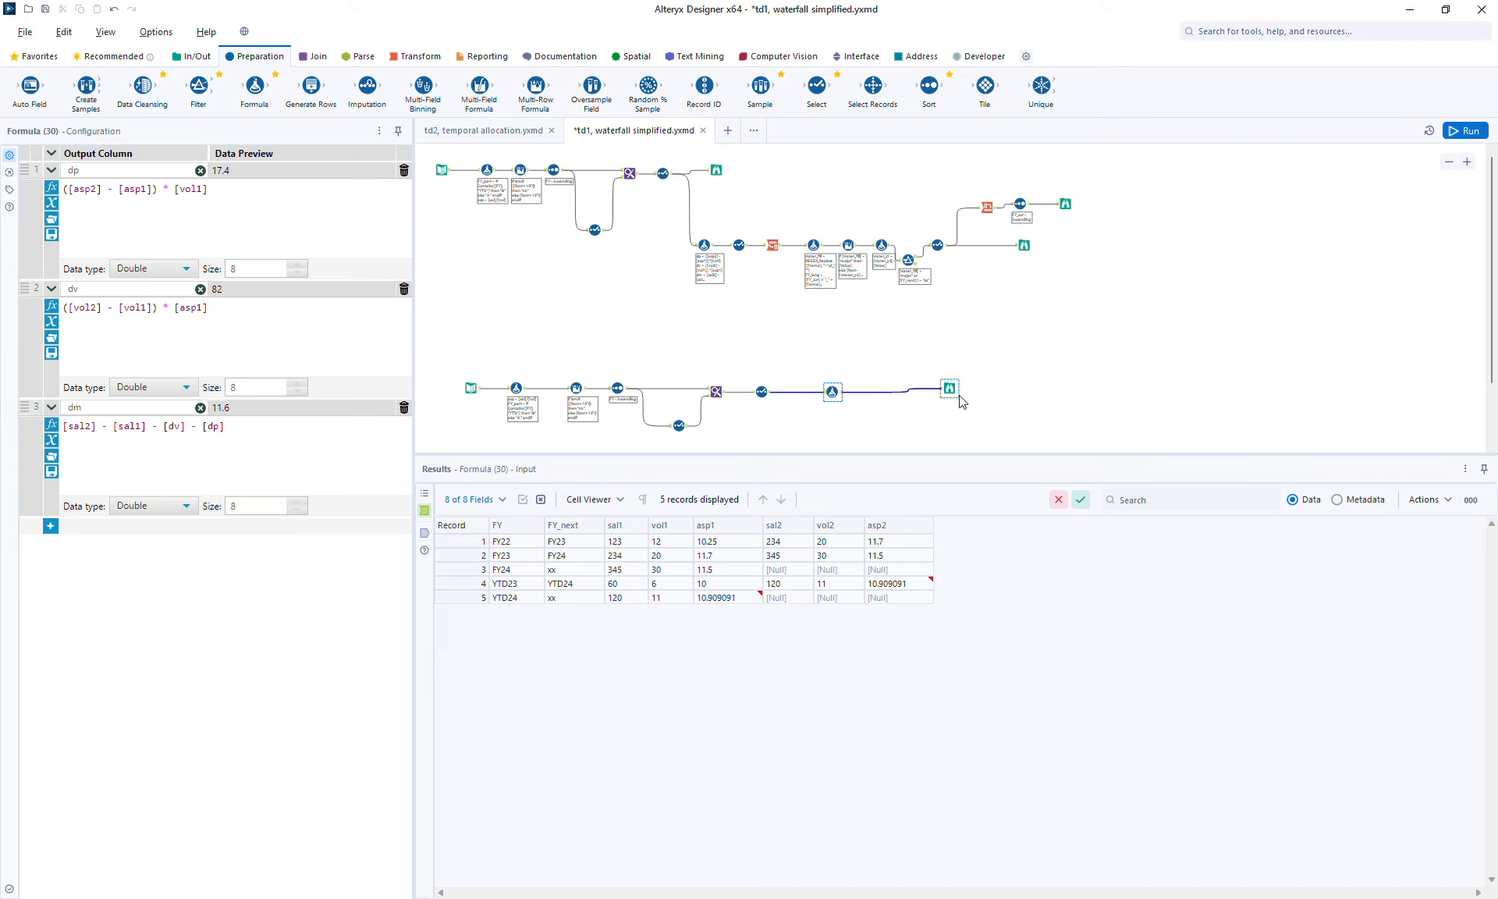
- Straighten the lower branch by repositioning its Browse and Formula tools, and save the workflow
drag(888, 455, 893, 513)
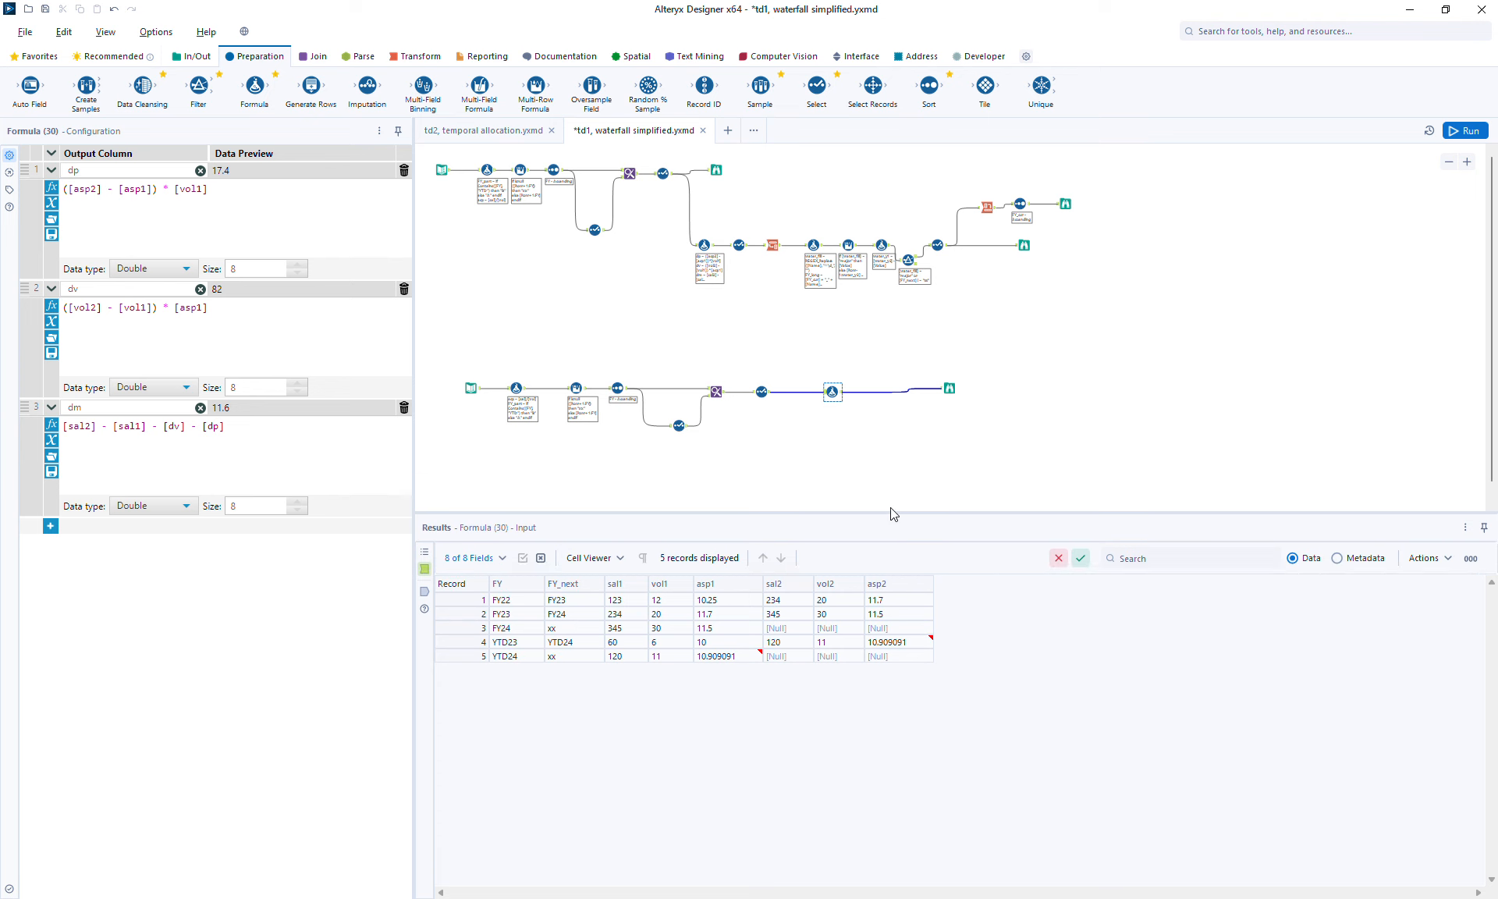
drag(950, 389, 962, 391)
key(ctrl+s)
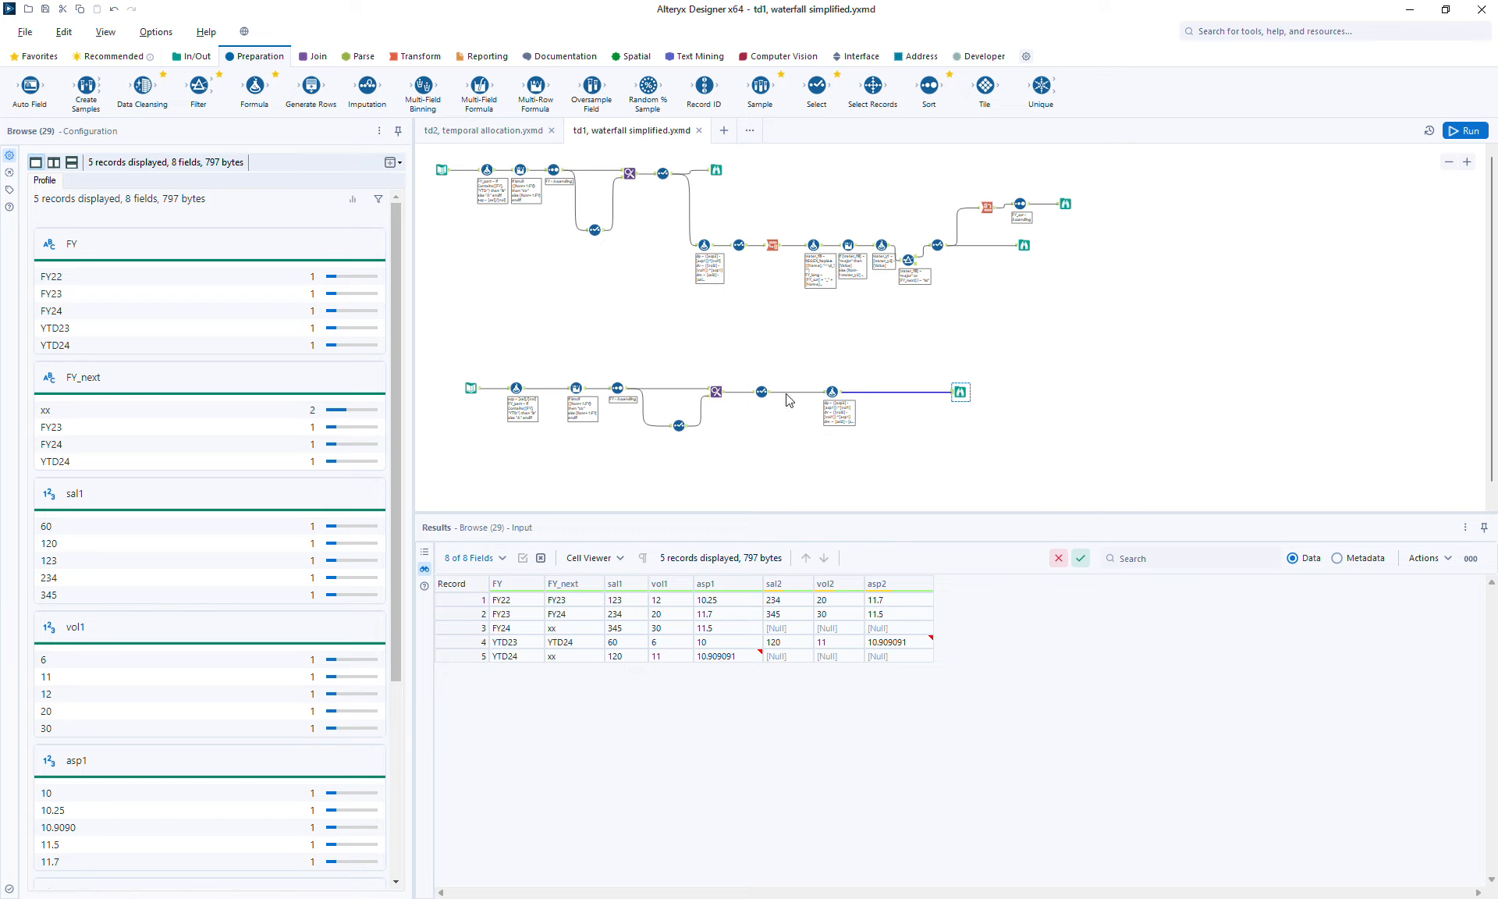
drag(834, 394, 845, 393)
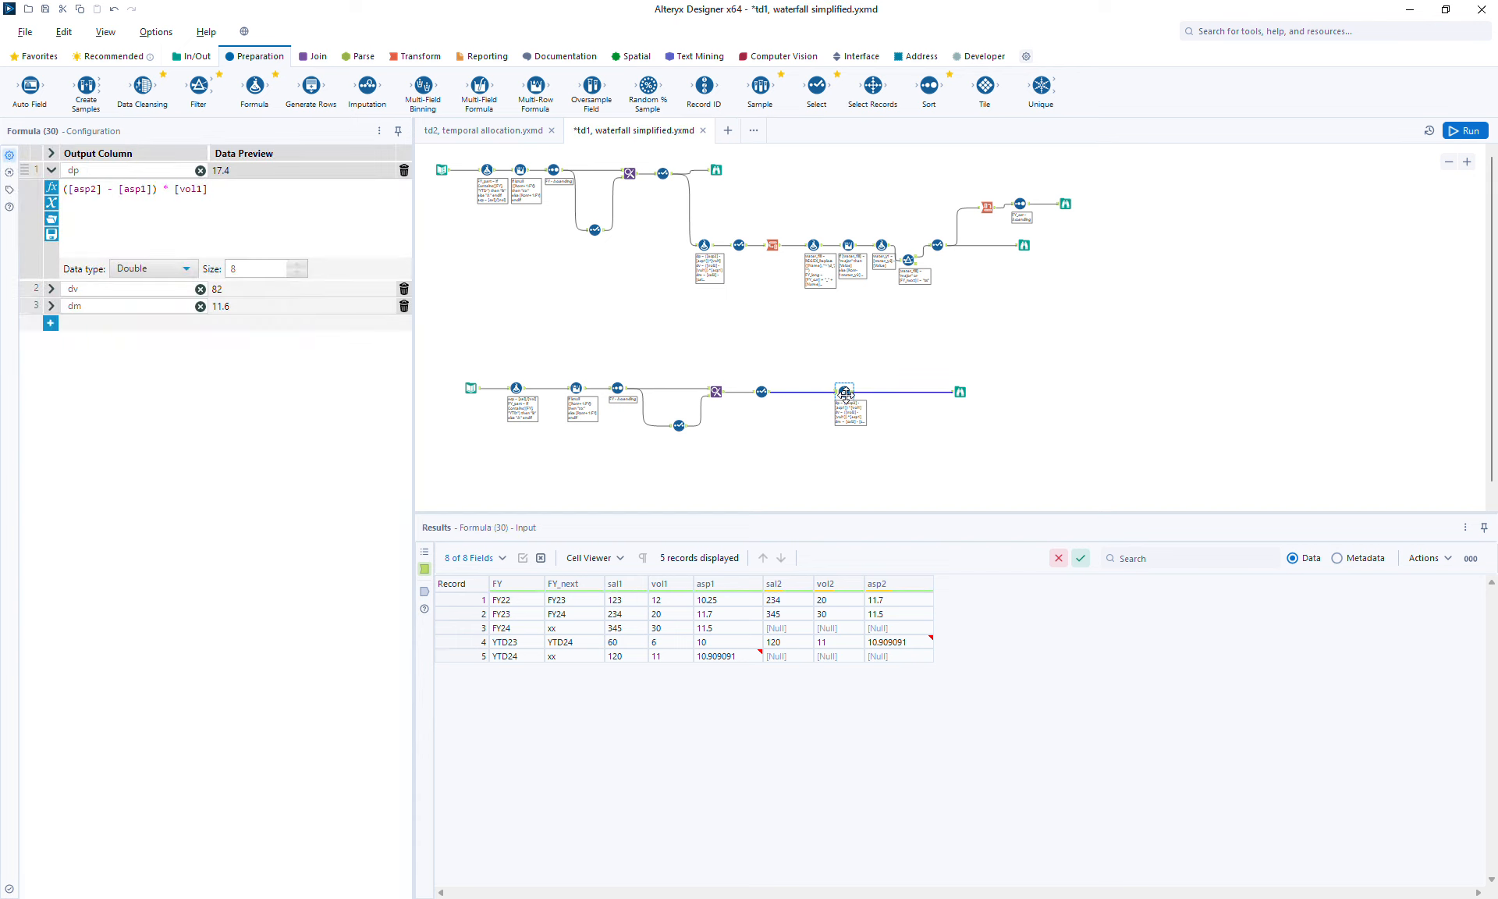
- Review the dp, dv and dm expressions in the lower branch's Formula tool
click(51, 306)
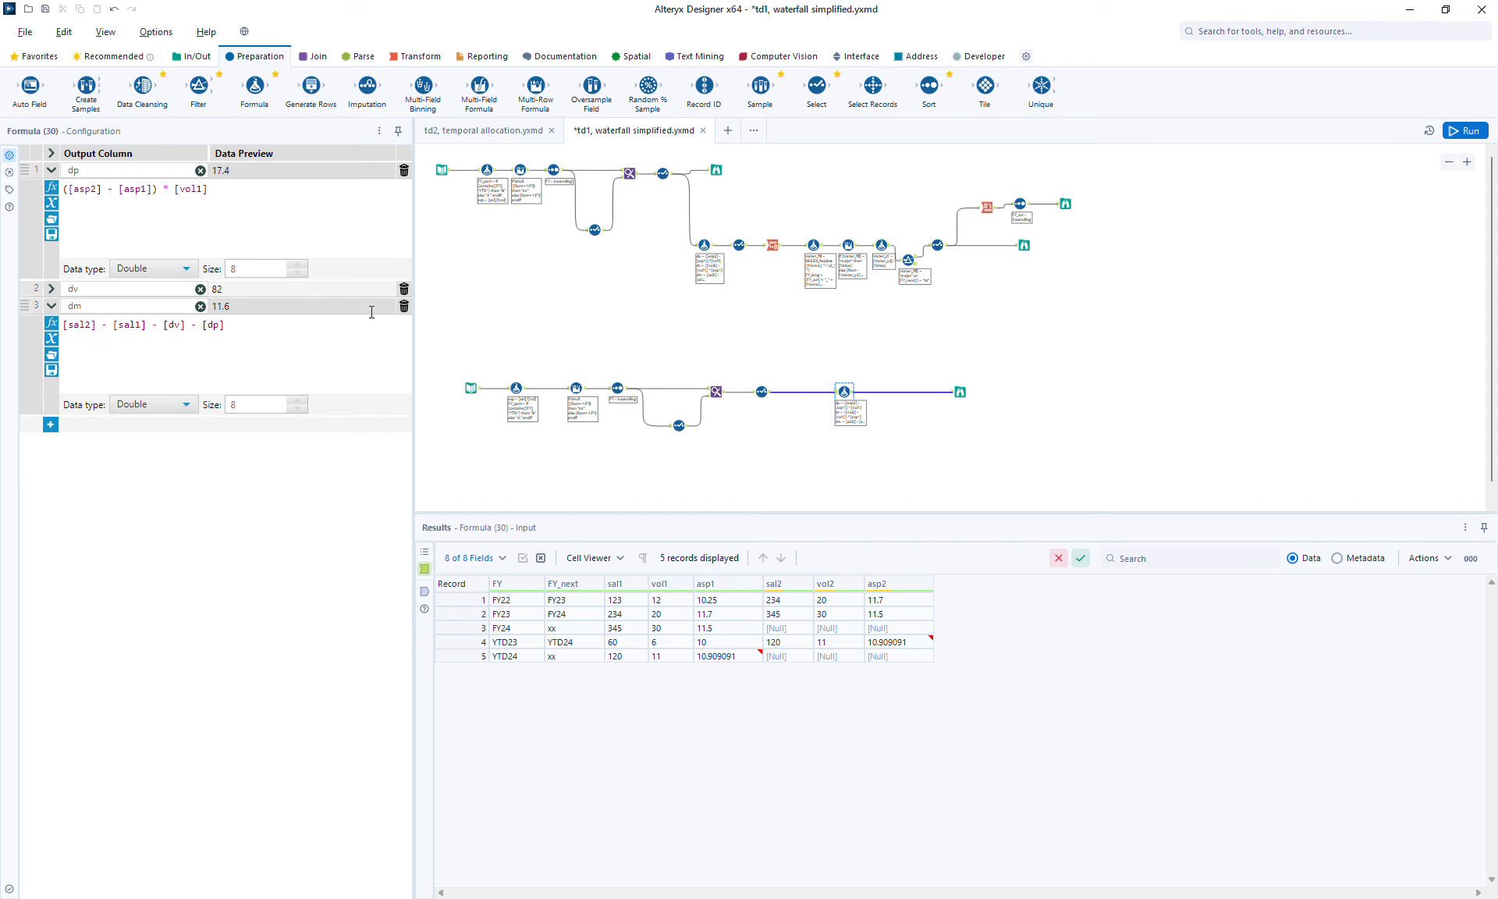
click(1450, 163)
click(1450, 164)
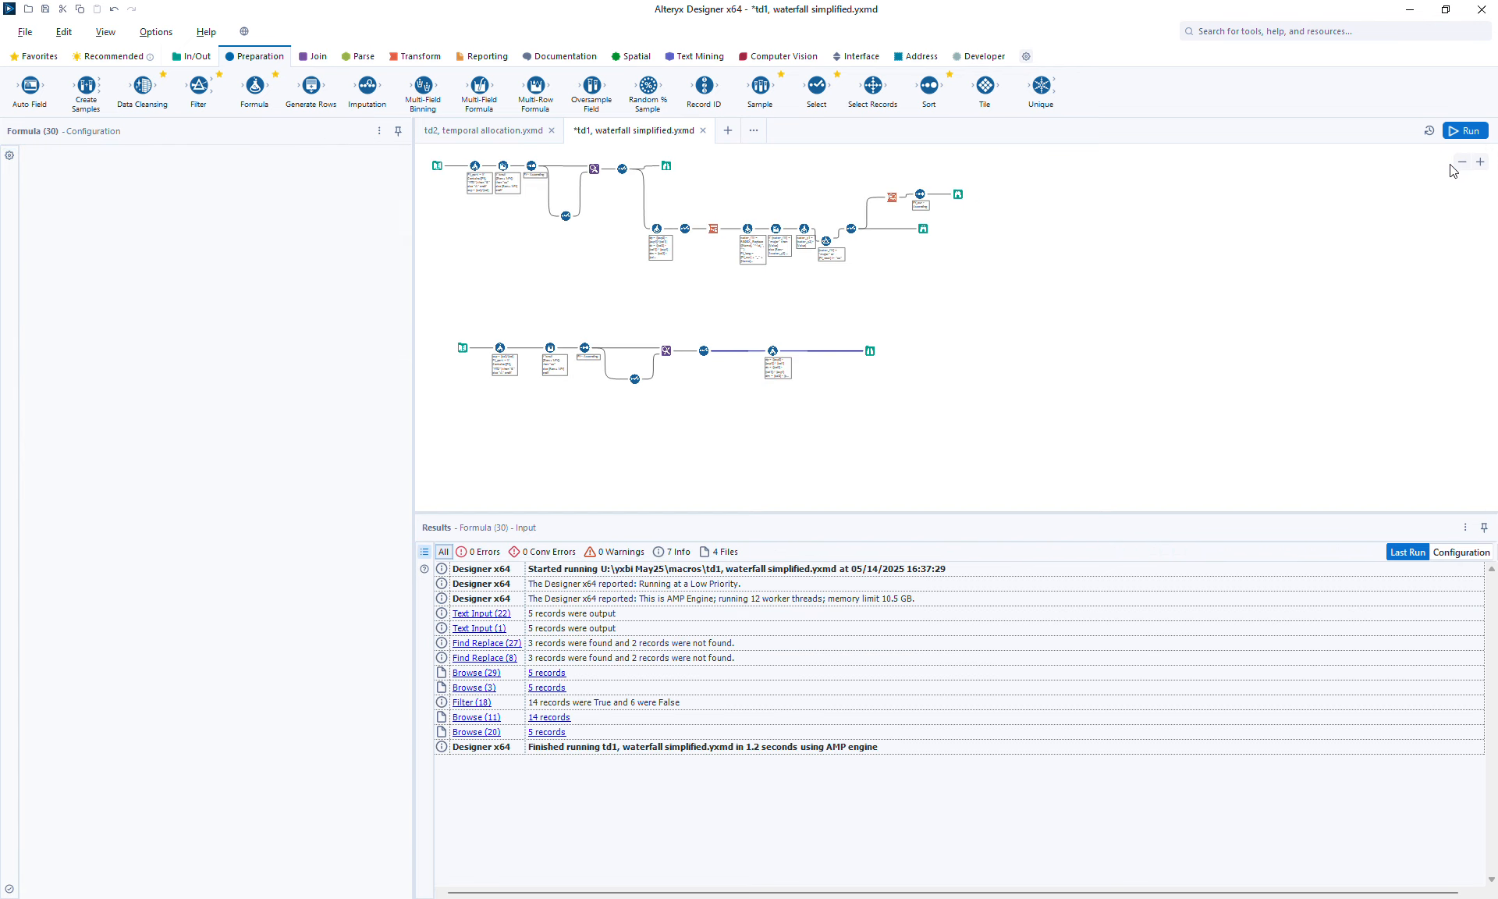
click(870, 351)
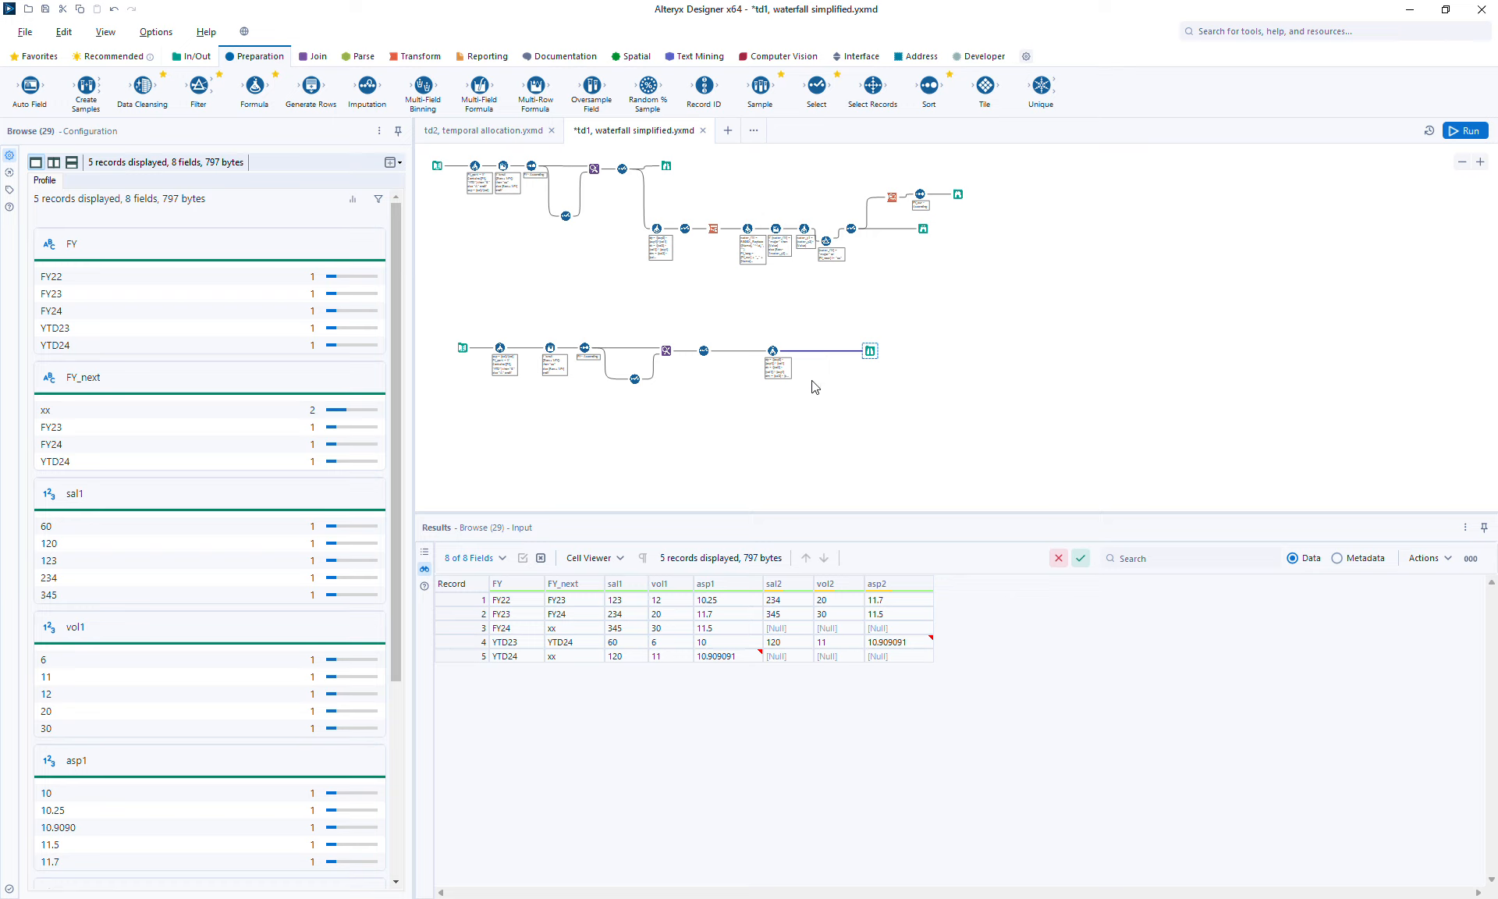
click(773, 350)
click(50, 288)
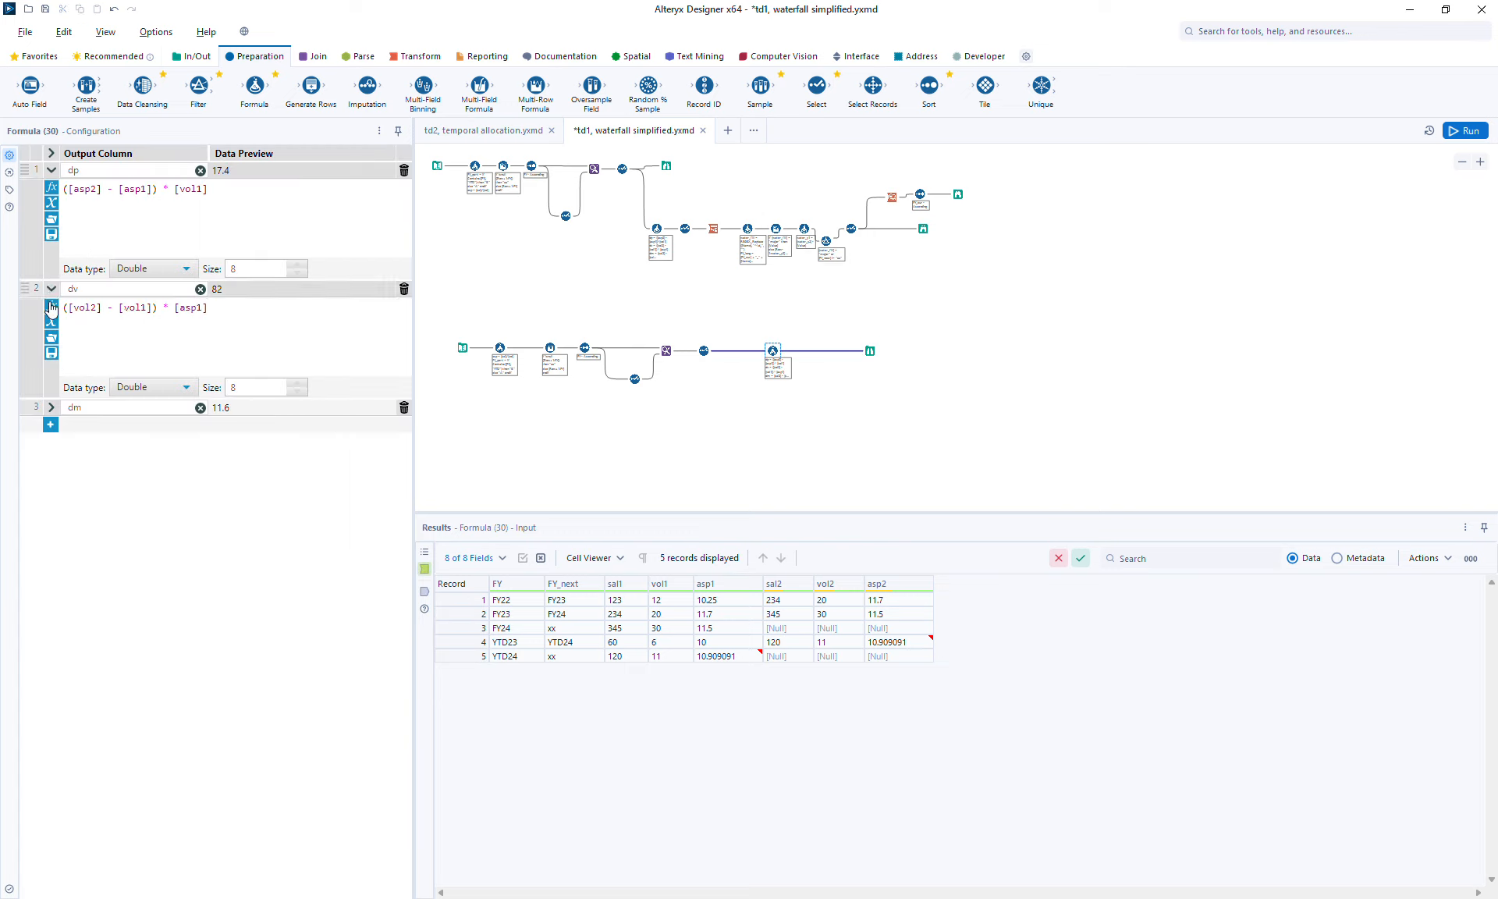
click(51, 407)
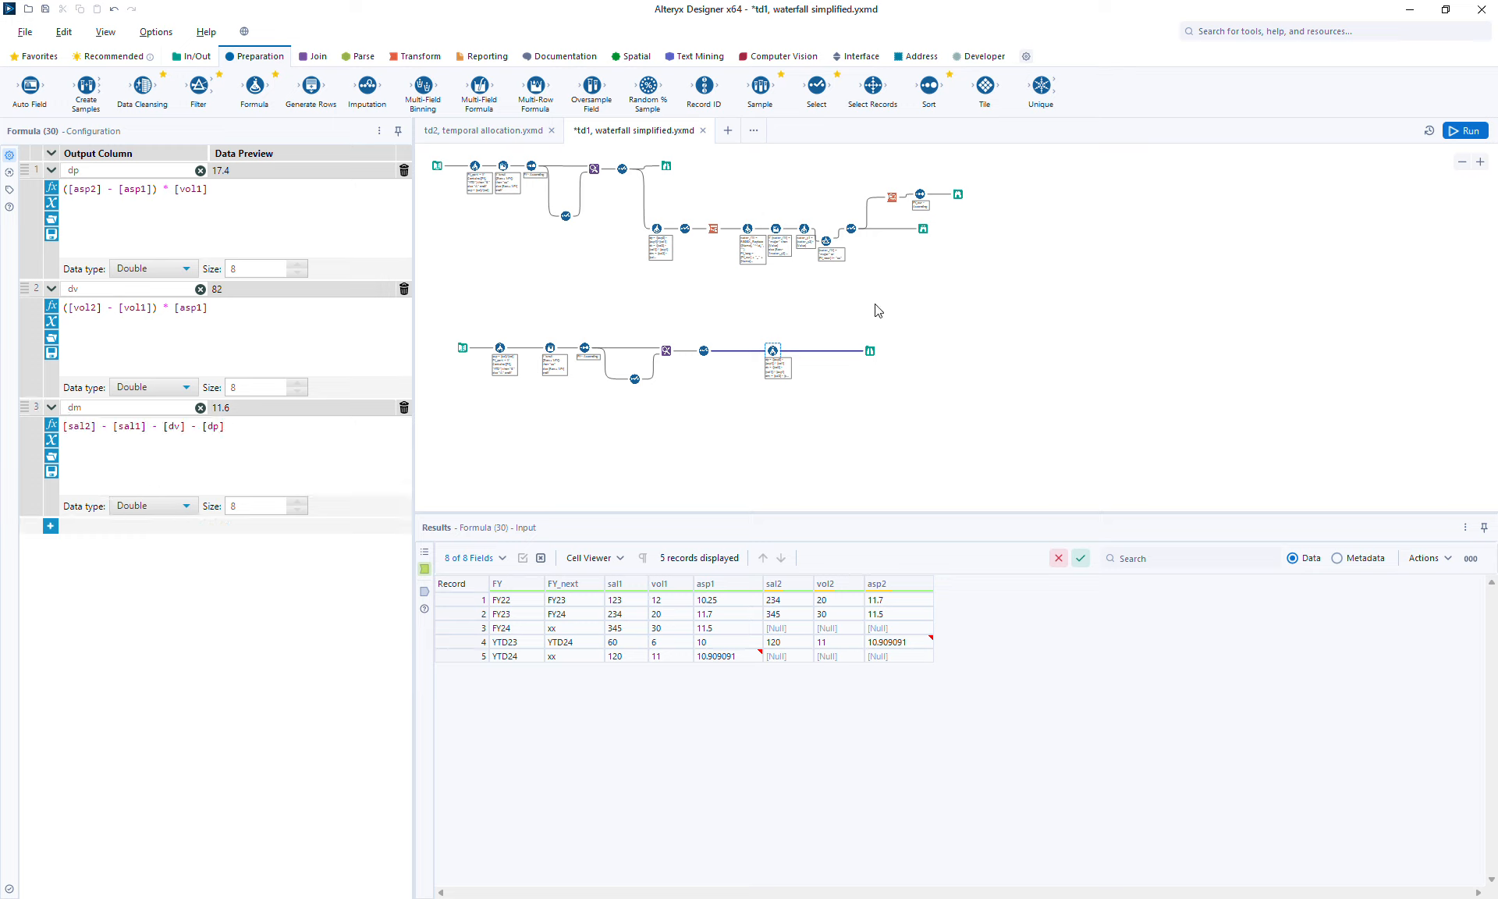
click(1462, 161)
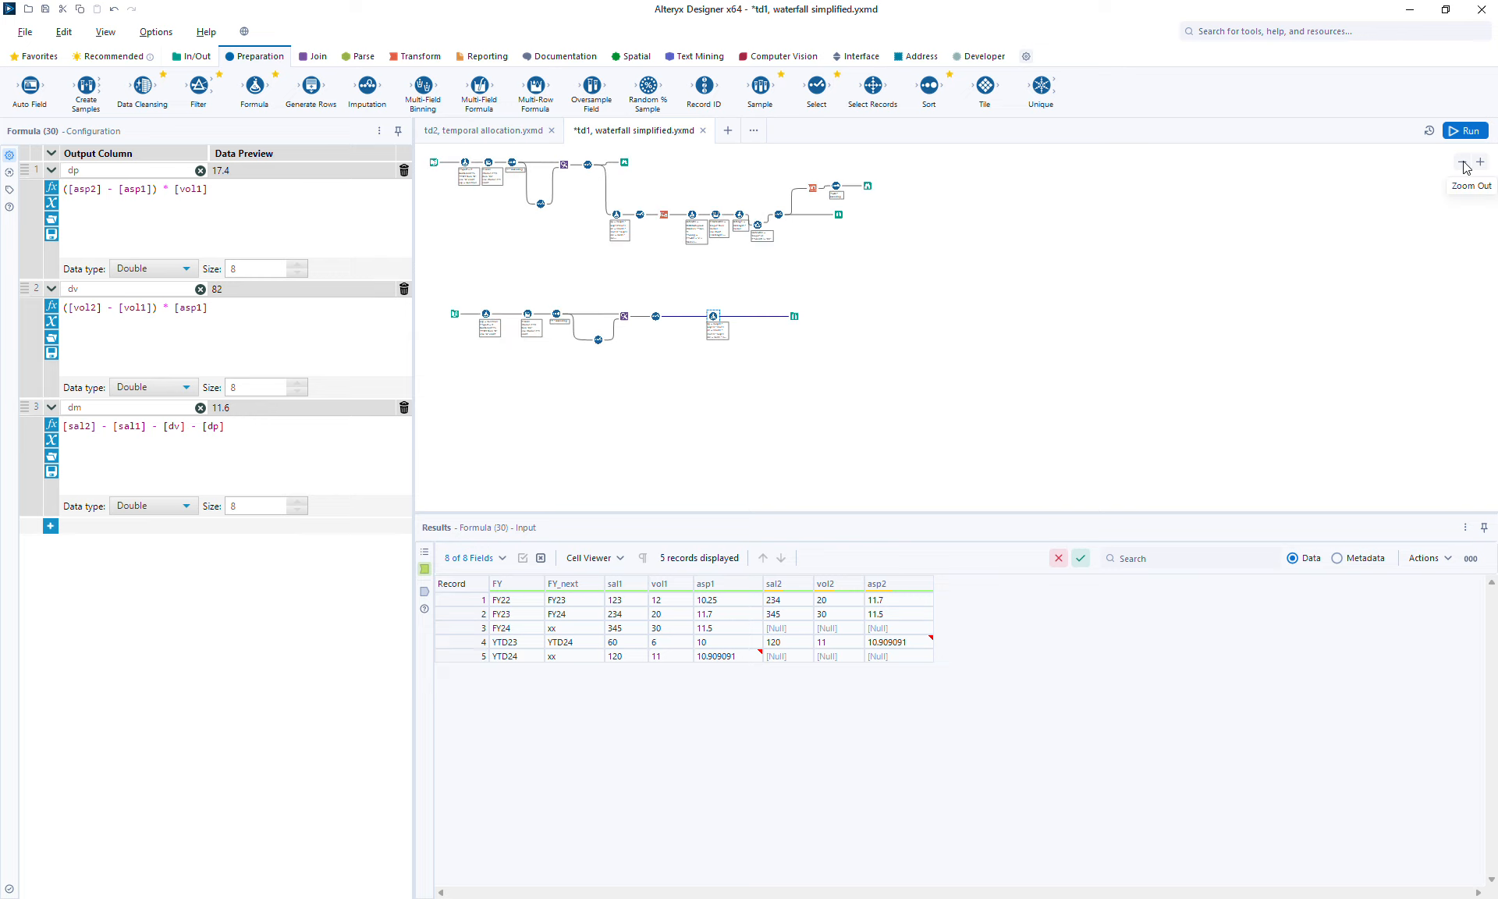
- Save the workflow and run it with the lower branch's Browse selected
click(793, 315)
key(ctrl+s)
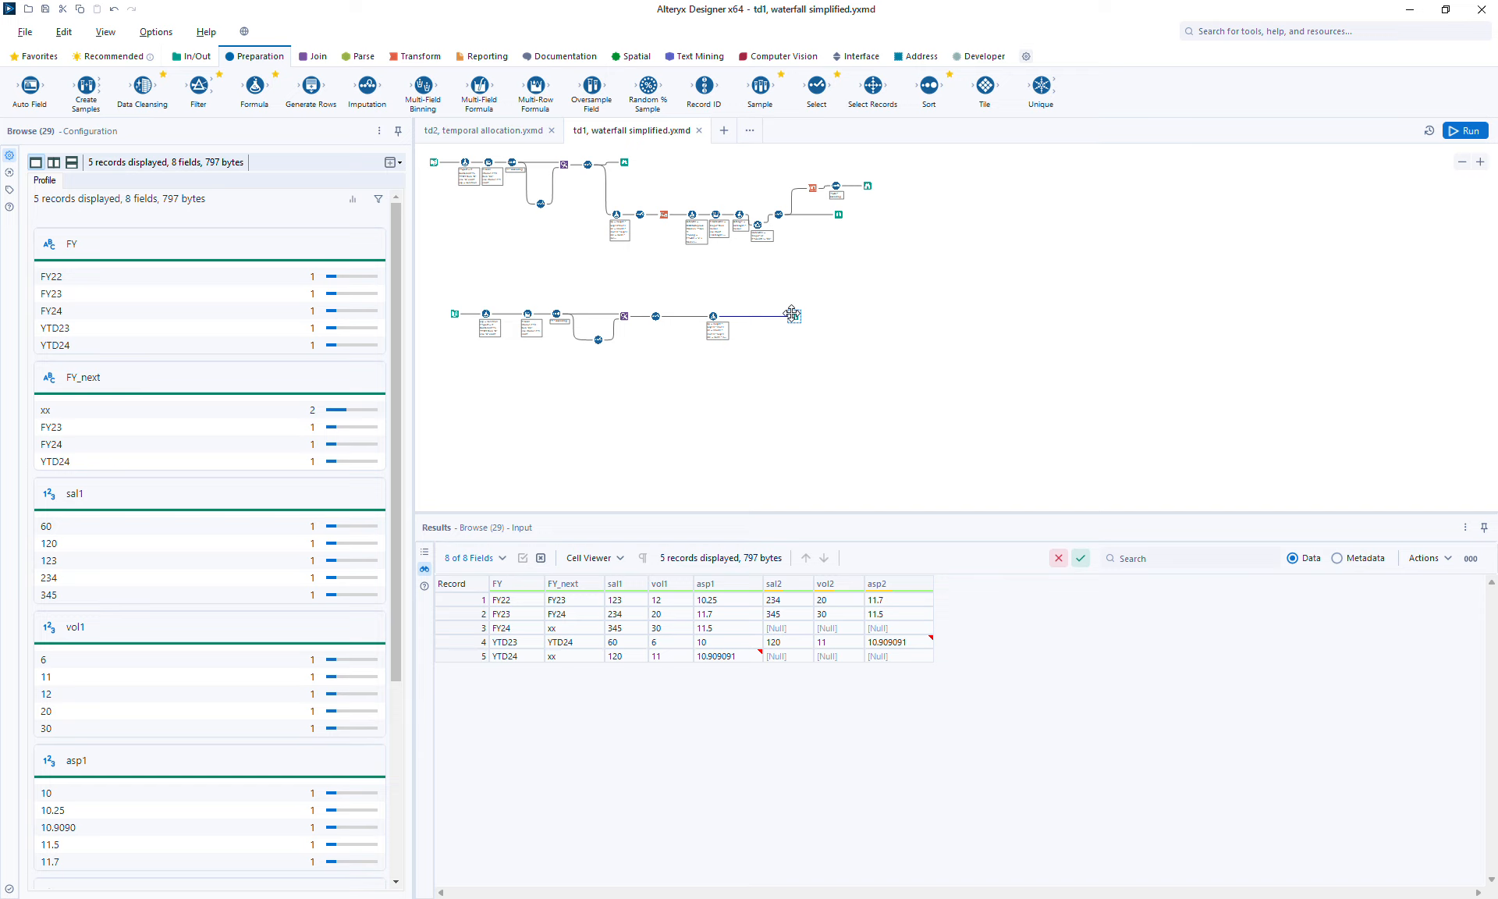
click(1467, 131)
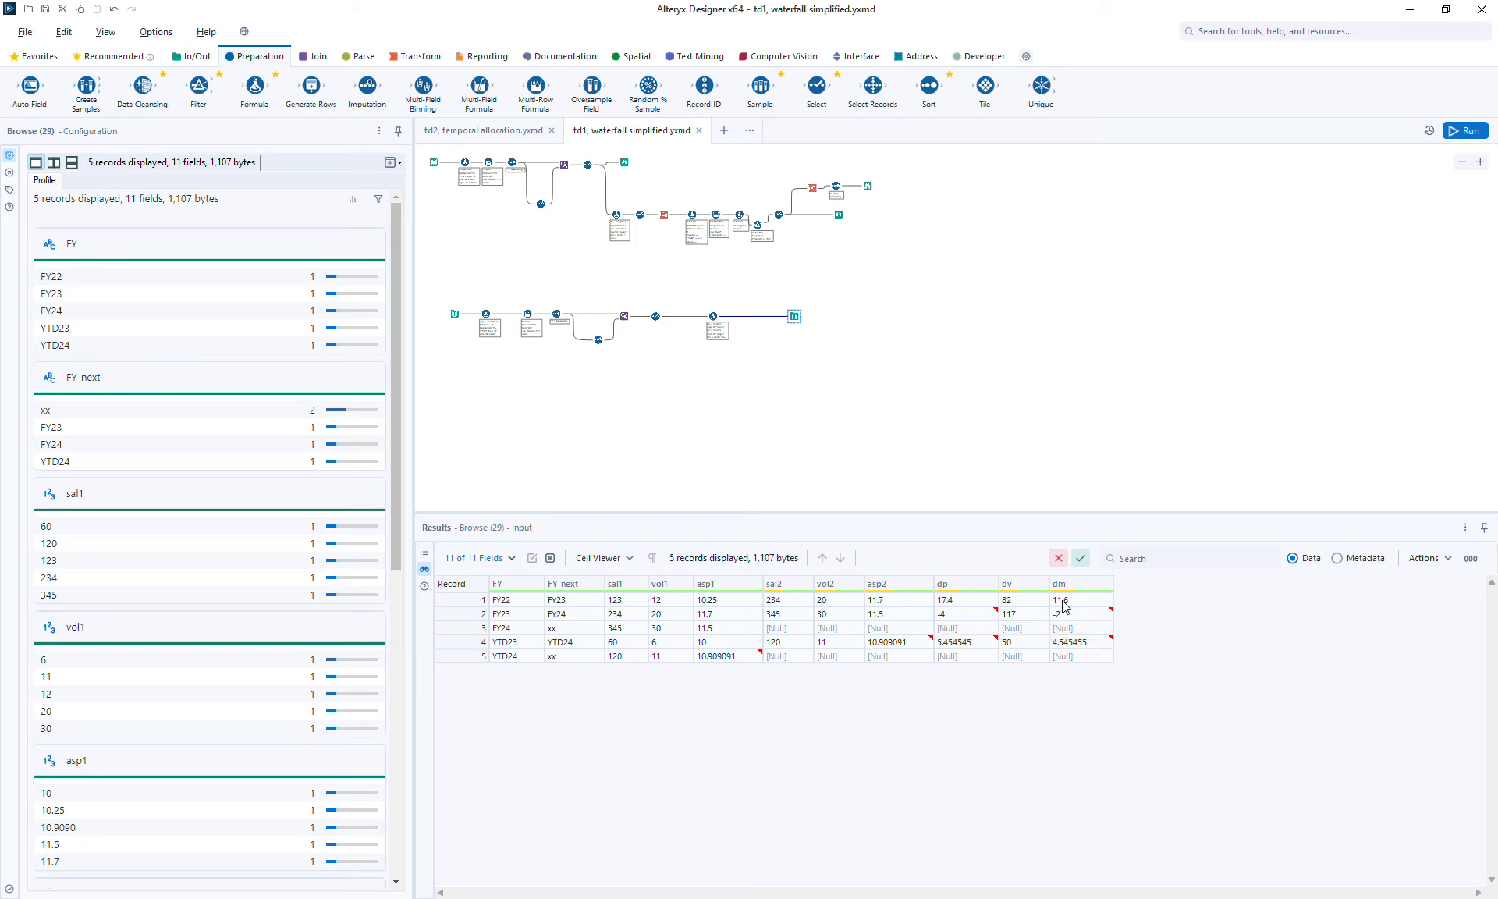
- Examine the dv values of the first two records and the dp value of the second in the Browse results
click(1016, 601)
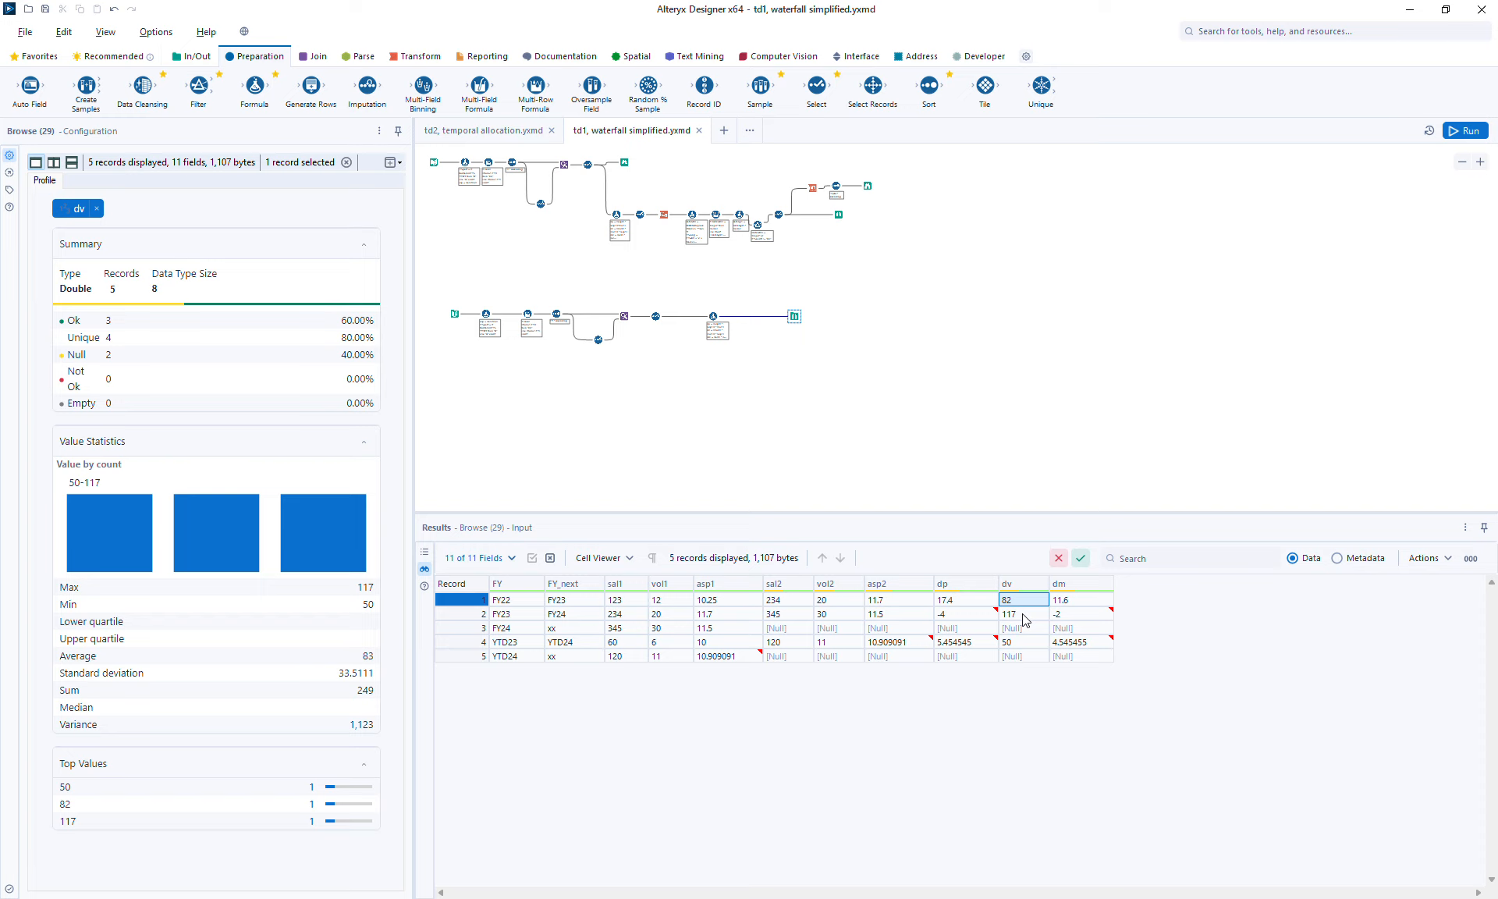
click(1024, 615)
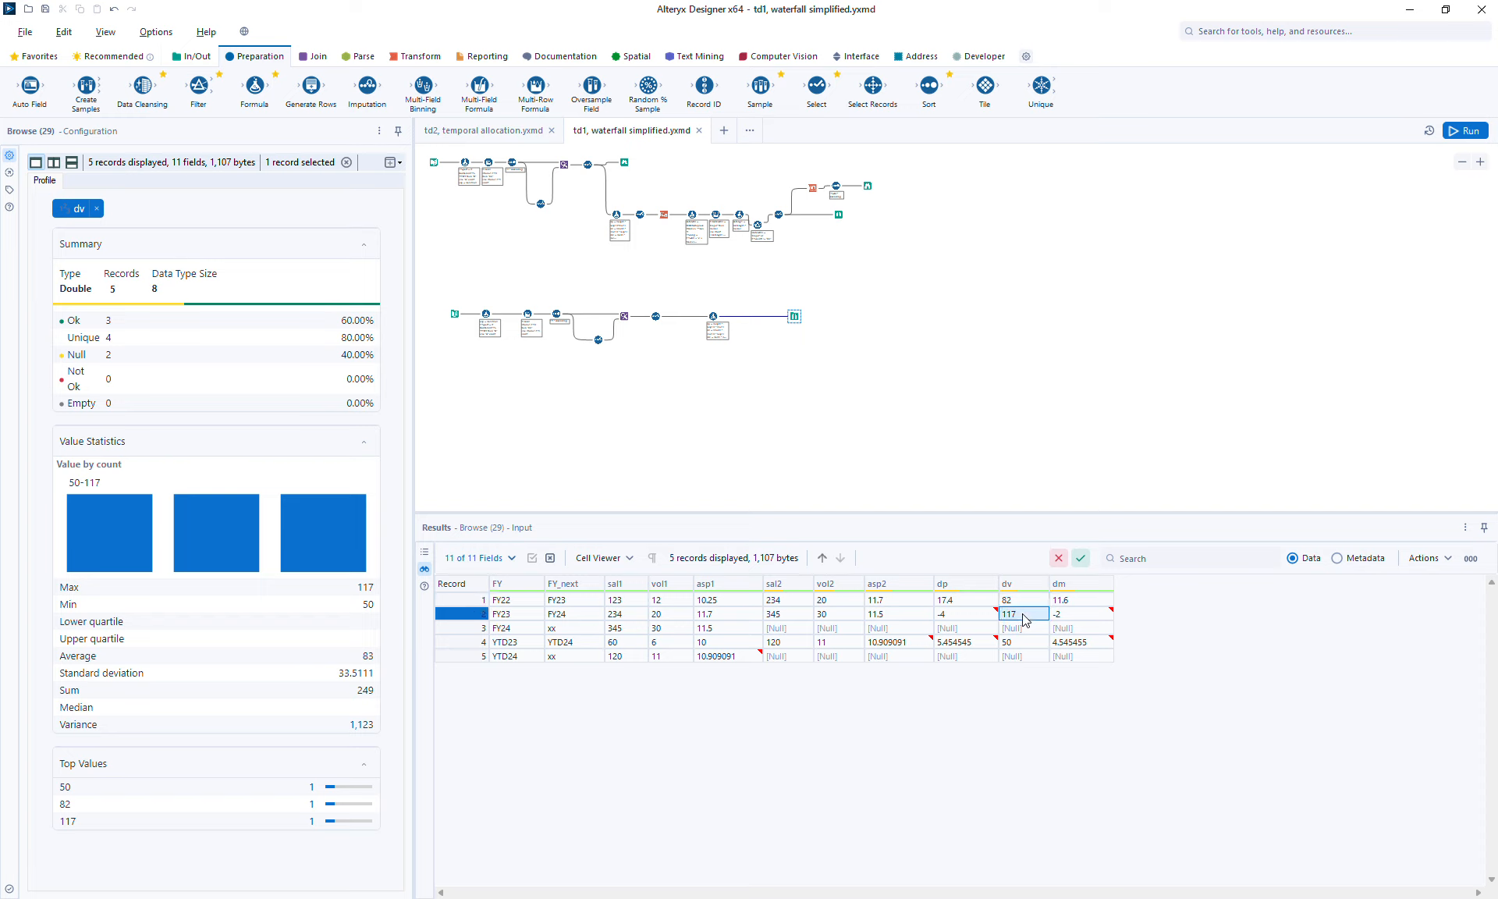
click(960, 617)
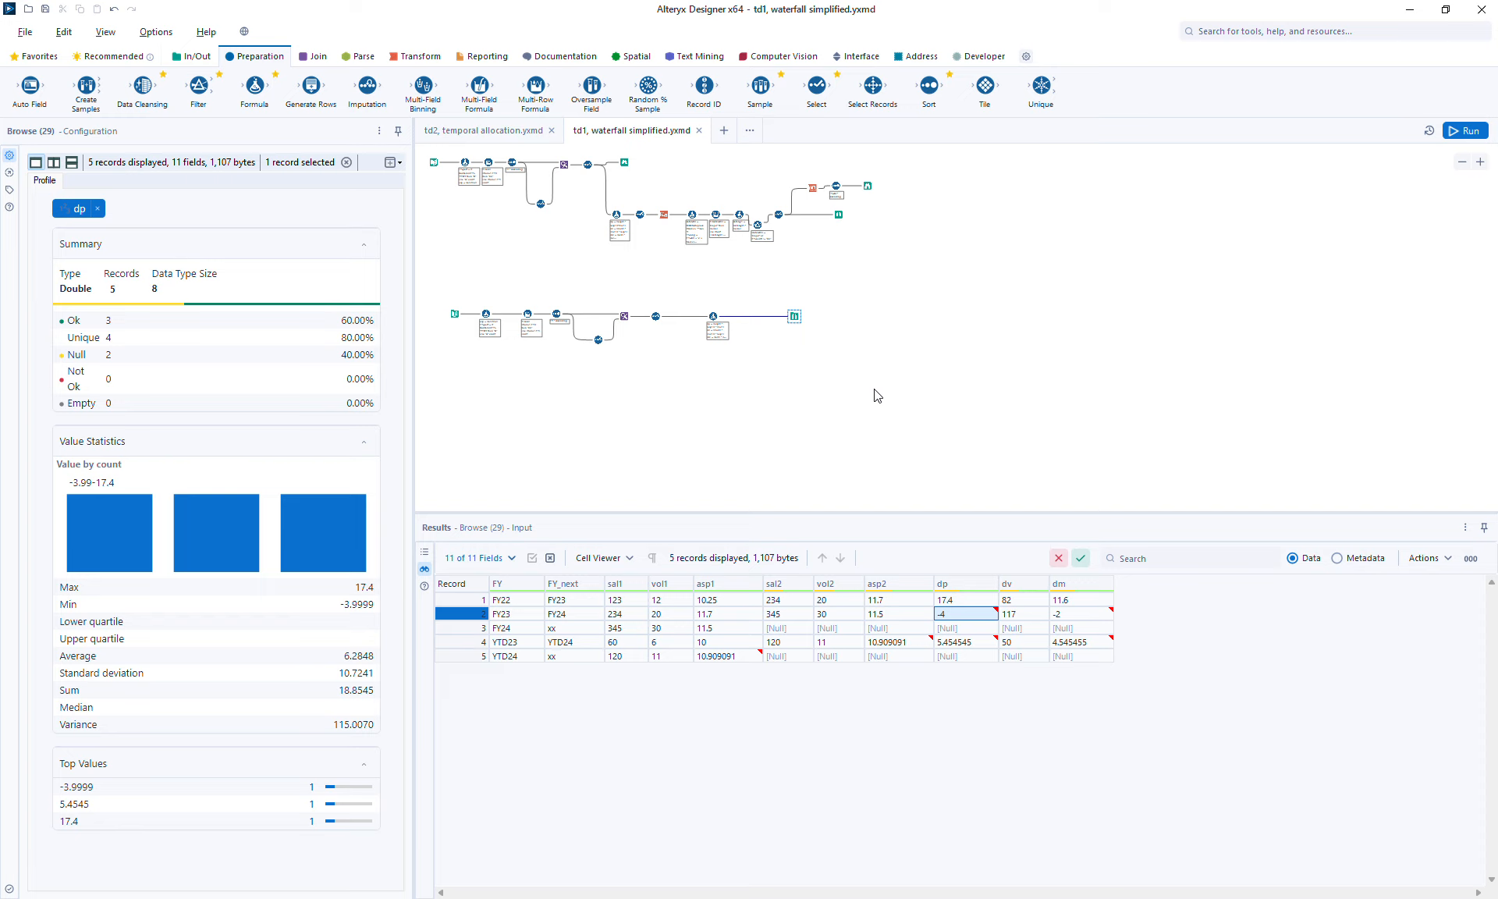
- Place a Transpose tool below the lower Browse and feed it from the Formula through a new Select tool
click(417, 59)
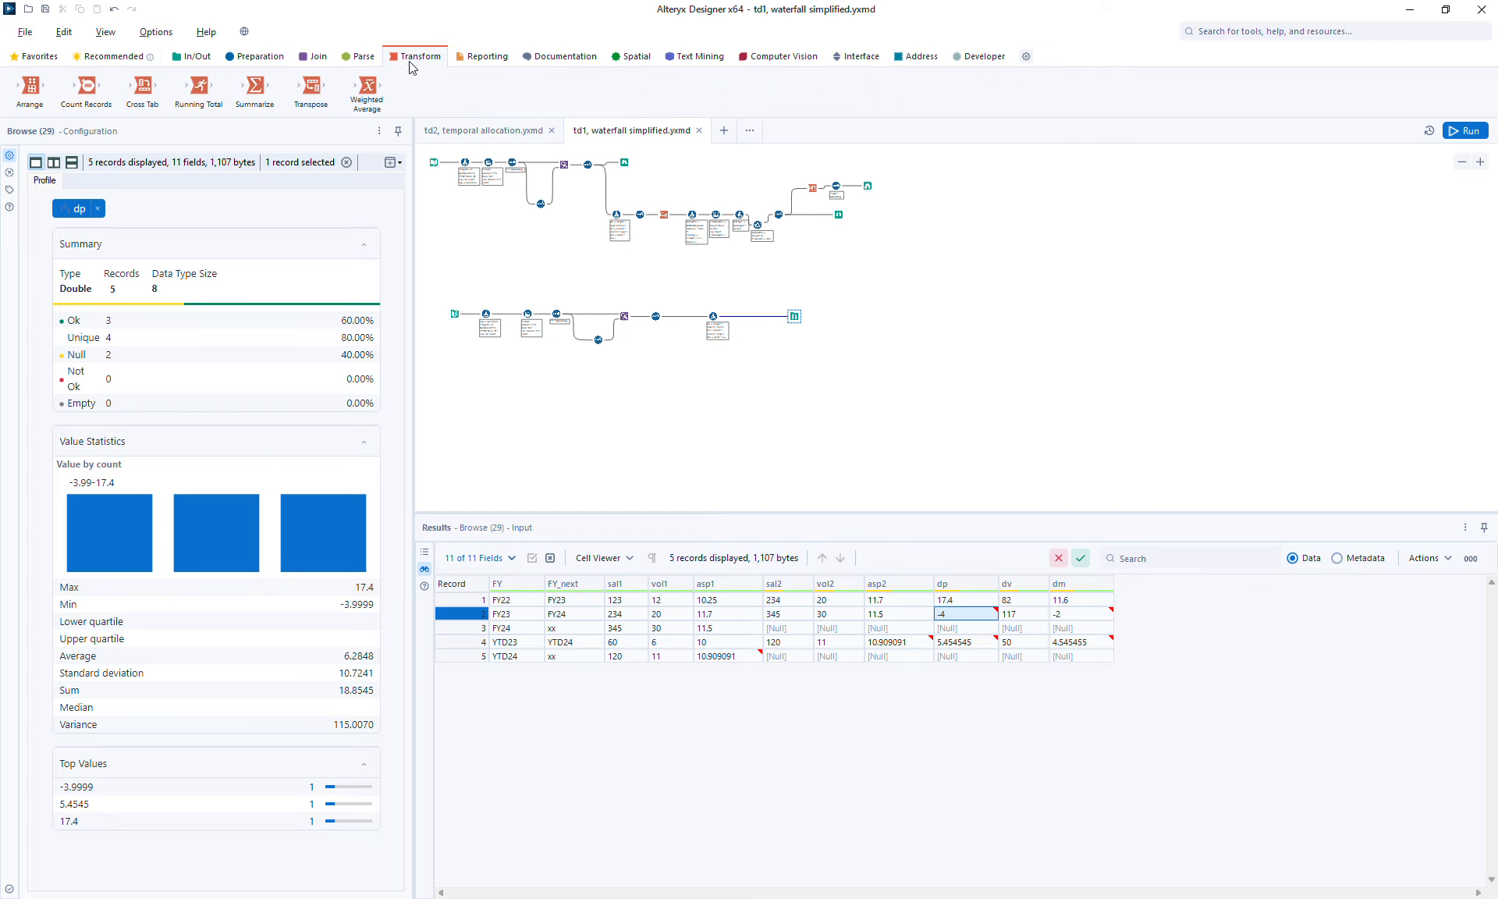
drag(316, 88, 781, 364)
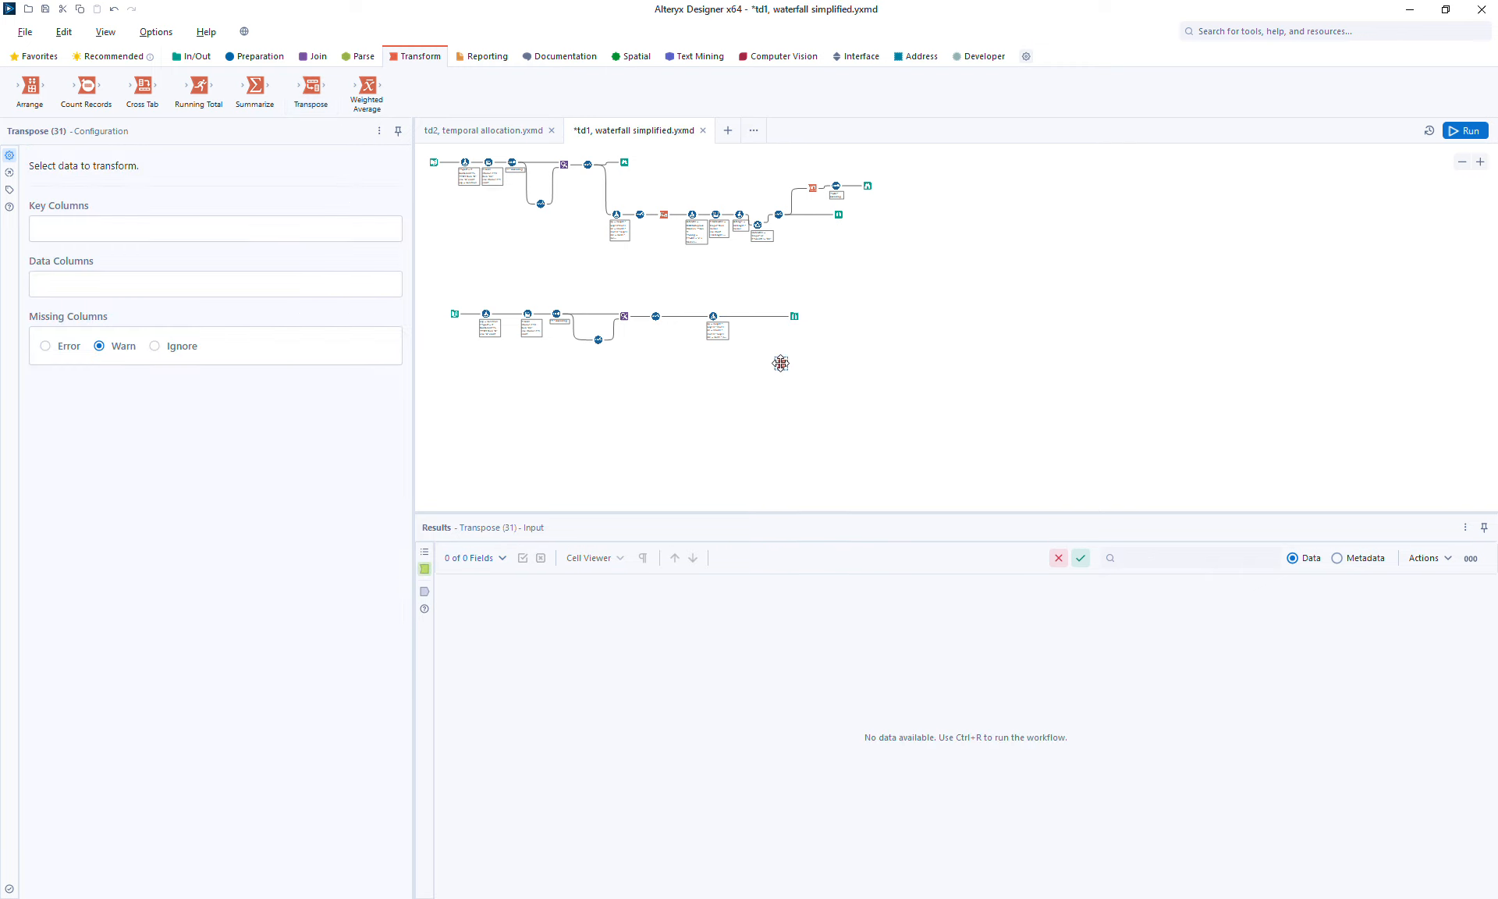
click(264, 55)
mouse_move(813, 88)
mouse_down()
mouse_move(737, 331)
mouse_move(746, 353)
mouse_move(778, 362)
mouse_up()
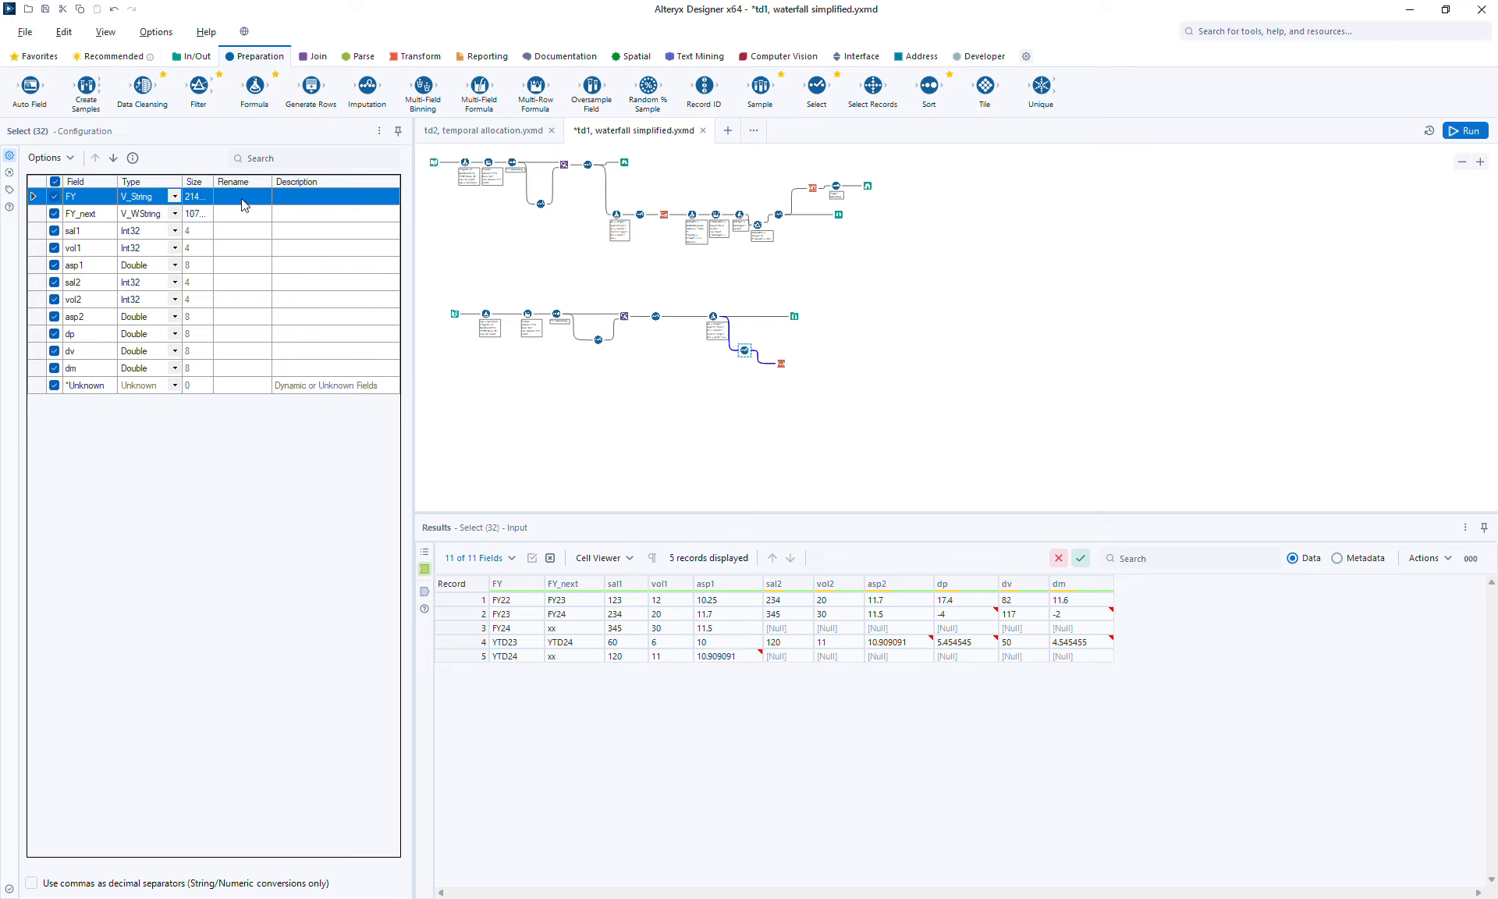
- Rename the FY field to FY_cur in the new Select tool
click(247, 197)
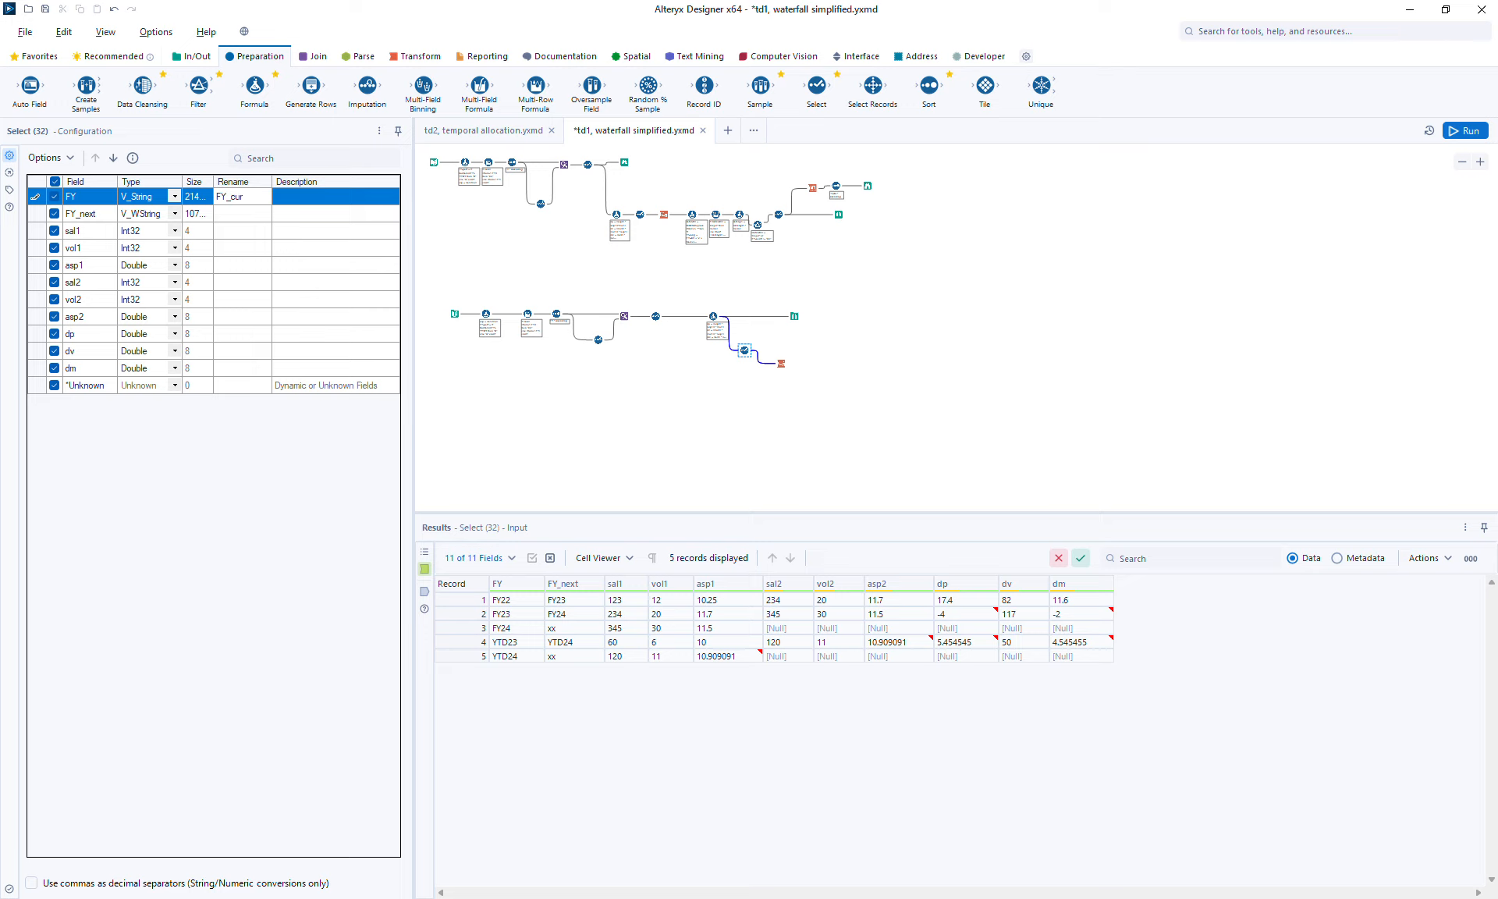
key(Return)
key(Return)
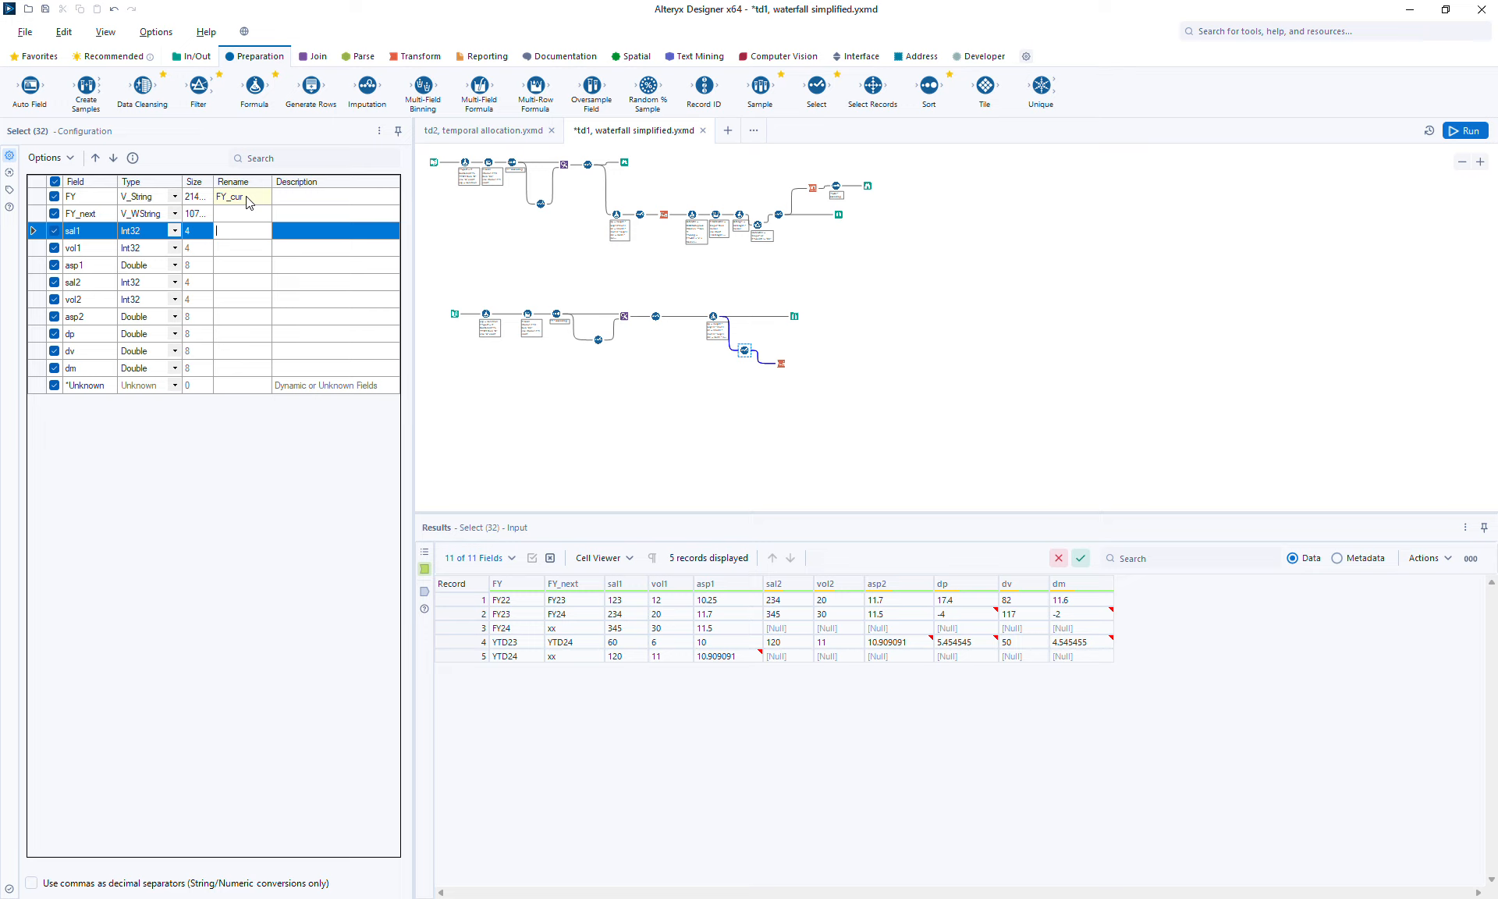
key(Return)
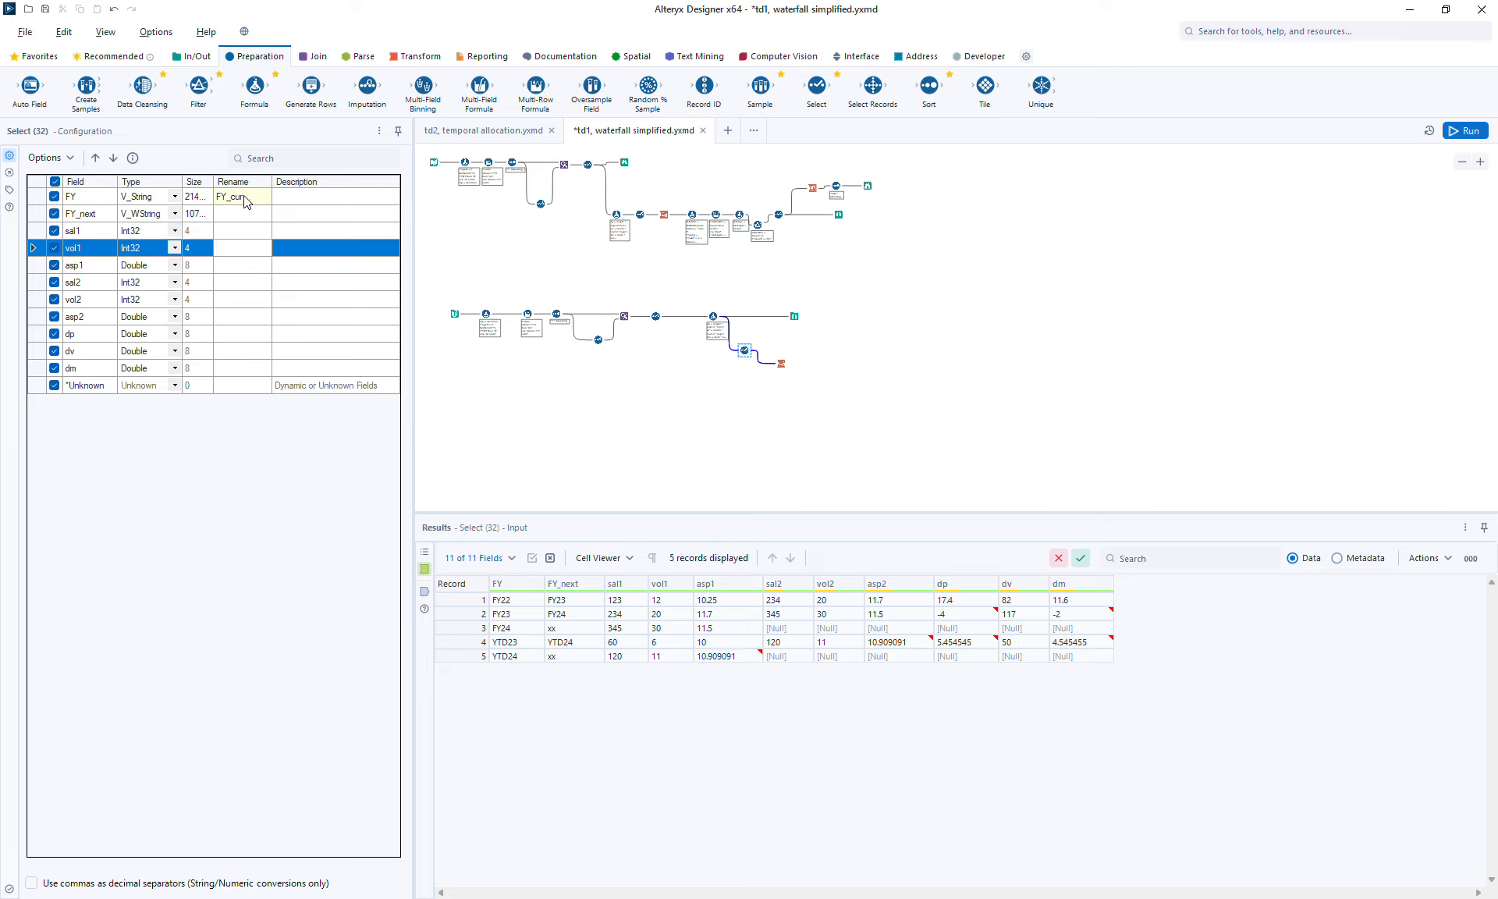
- Exclude the vol1, asp1, sal2, vol2 and asp2 fields from the Select output
click(54, 248)
click(54, 265)
click(54, 282)
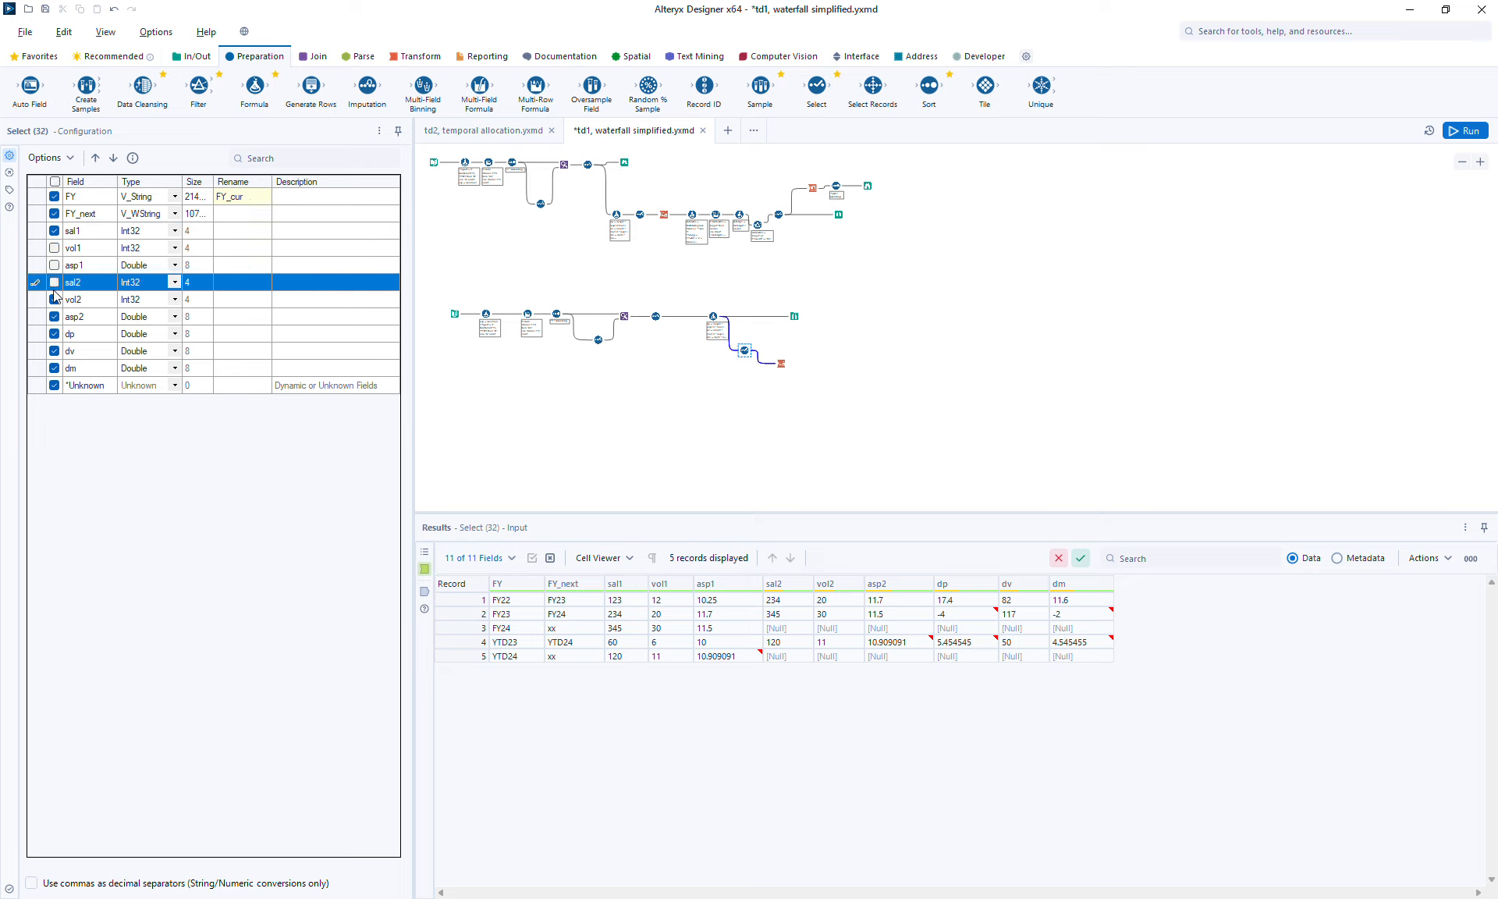
click(54, 301)
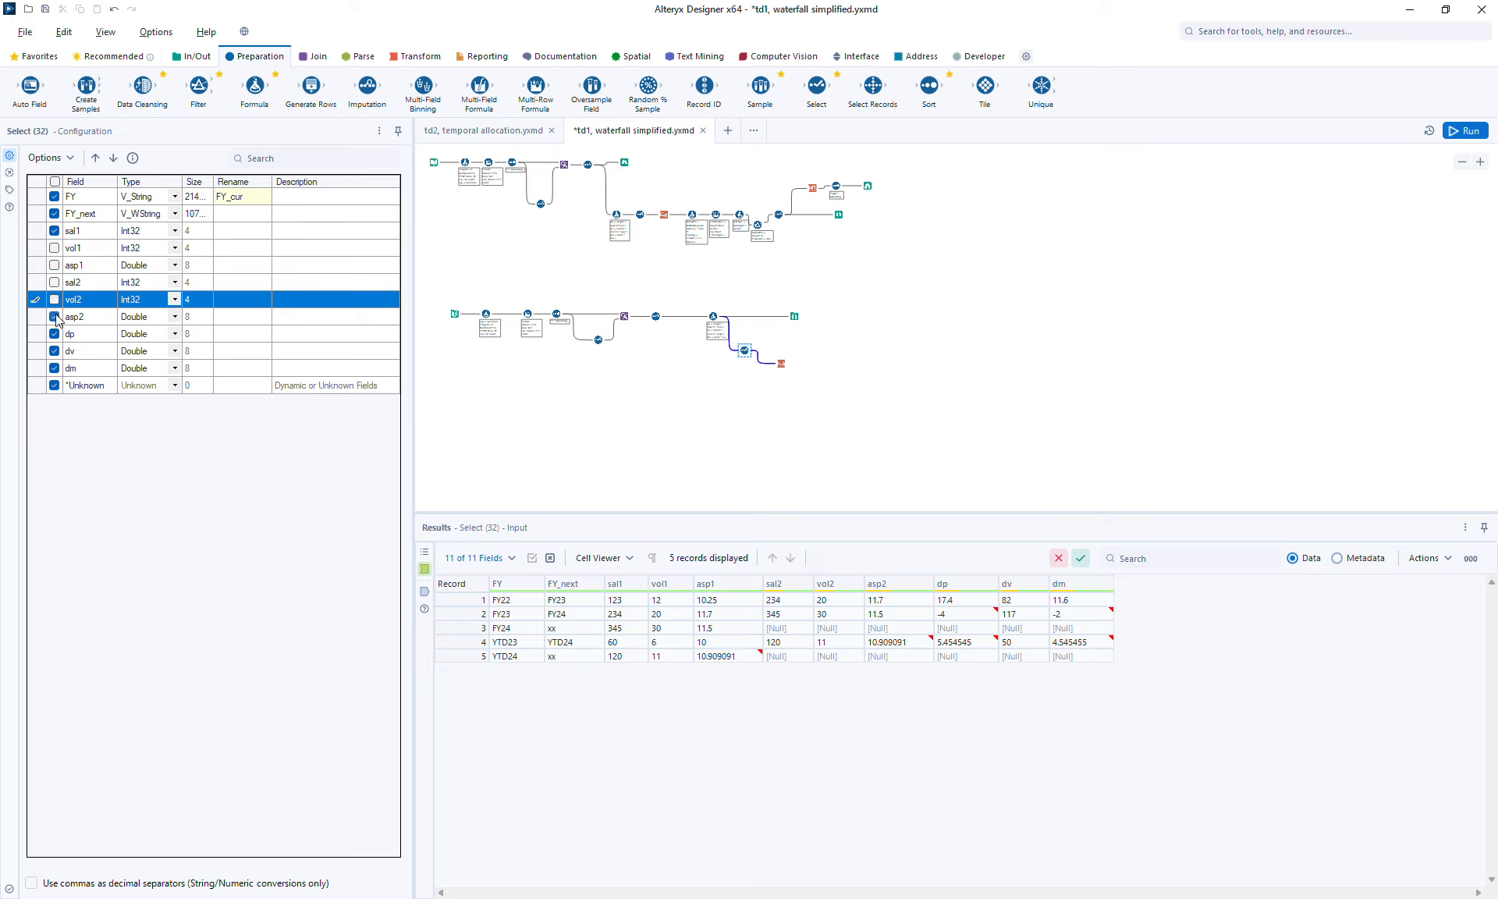
click(54, 316)
- Rename sal1 to 1_major, dp to 2_price, dv to 3_vol and dm to 4_mix in the Select tool
click(237, 232)
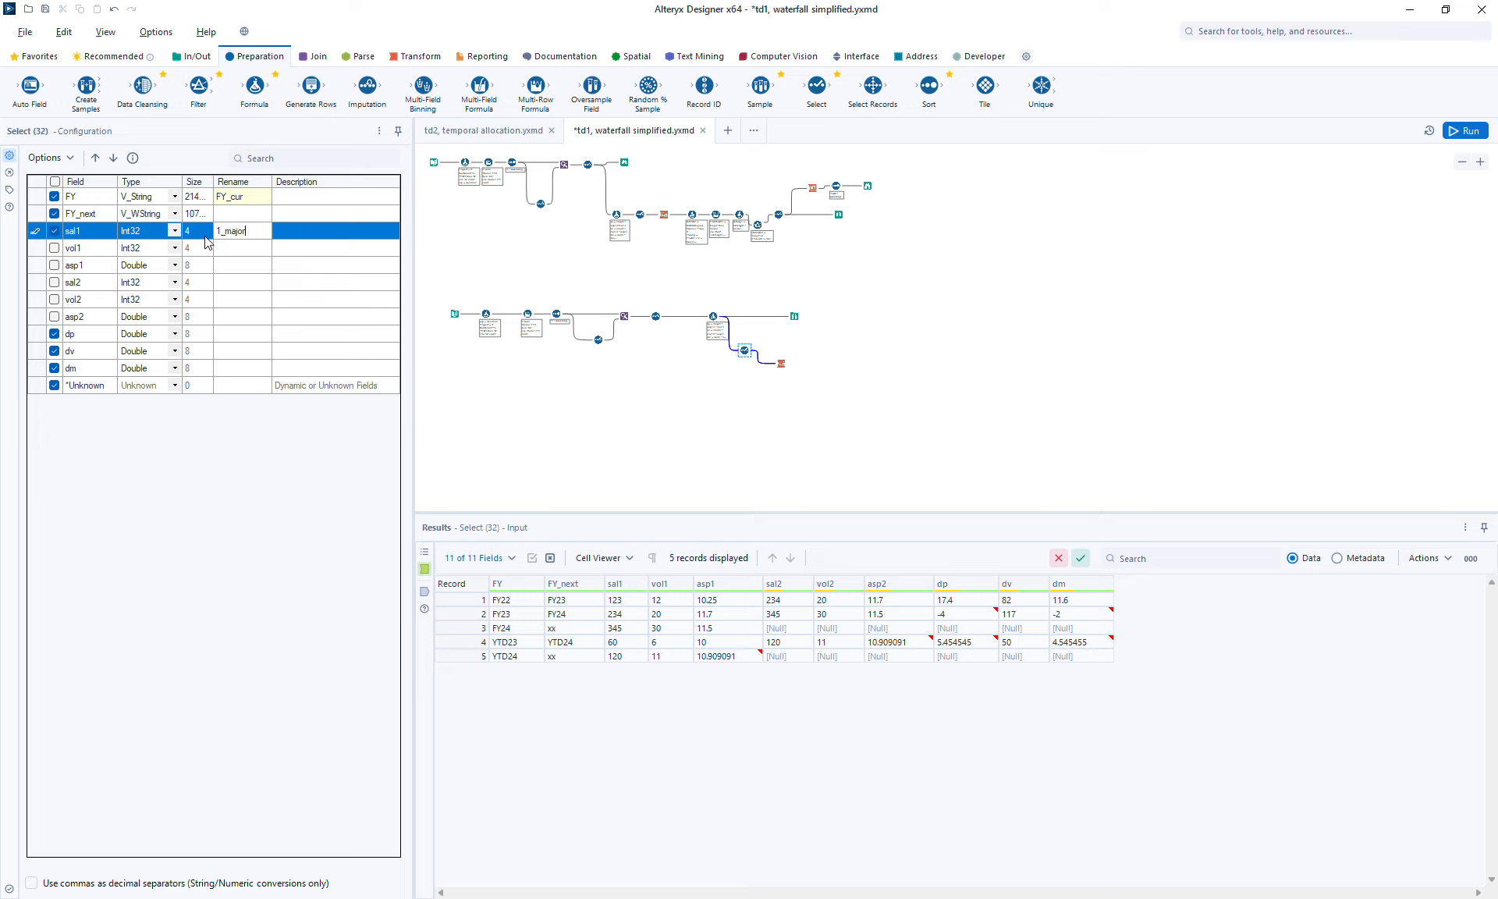
text(1_major)
click(240, 334)
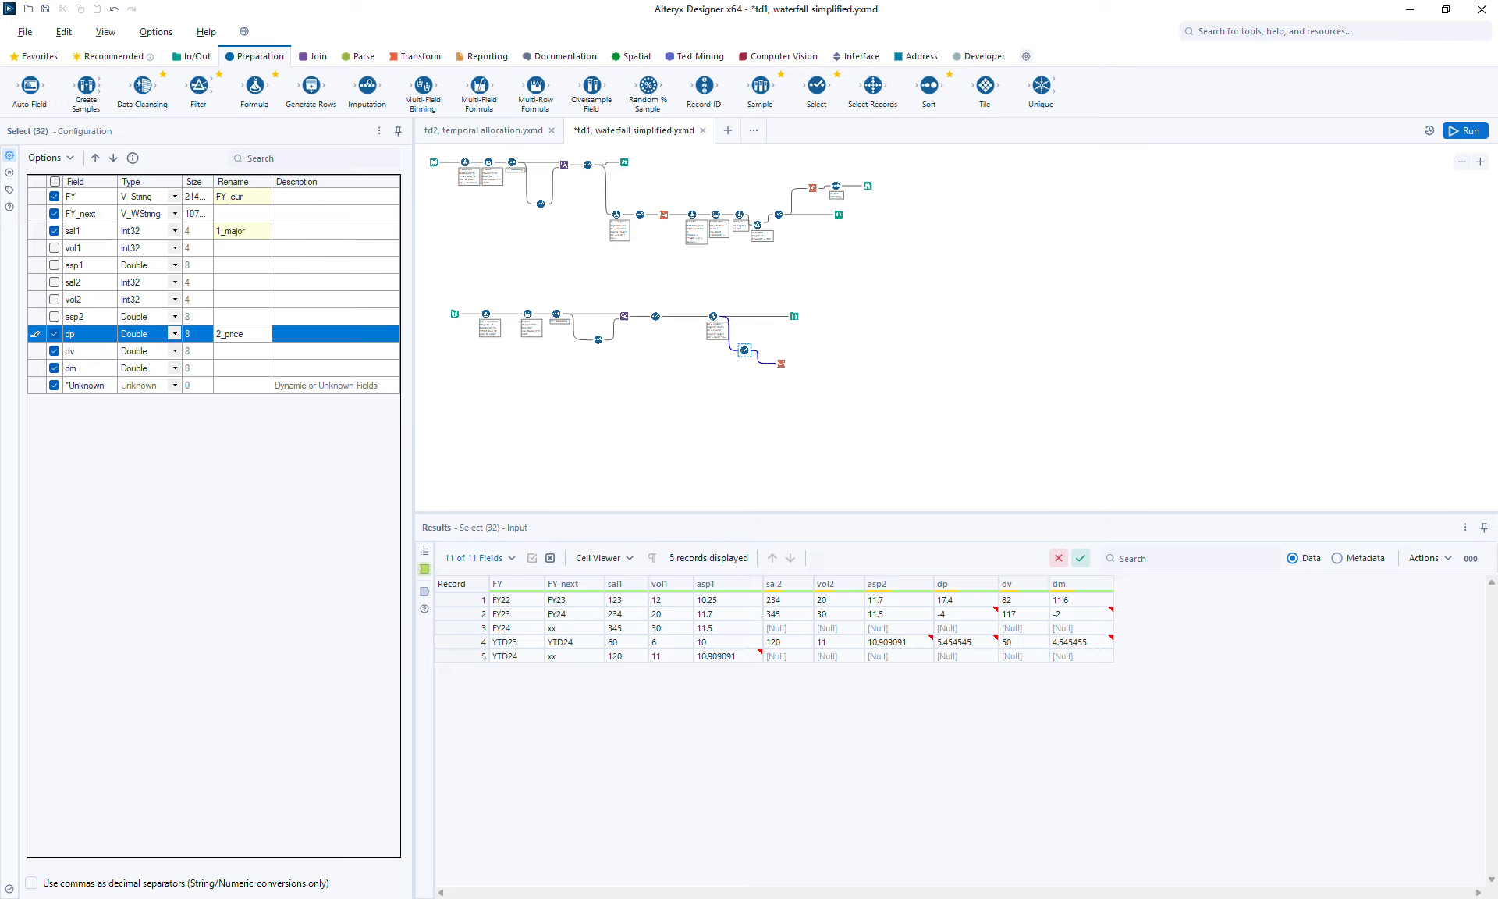
key(Return)
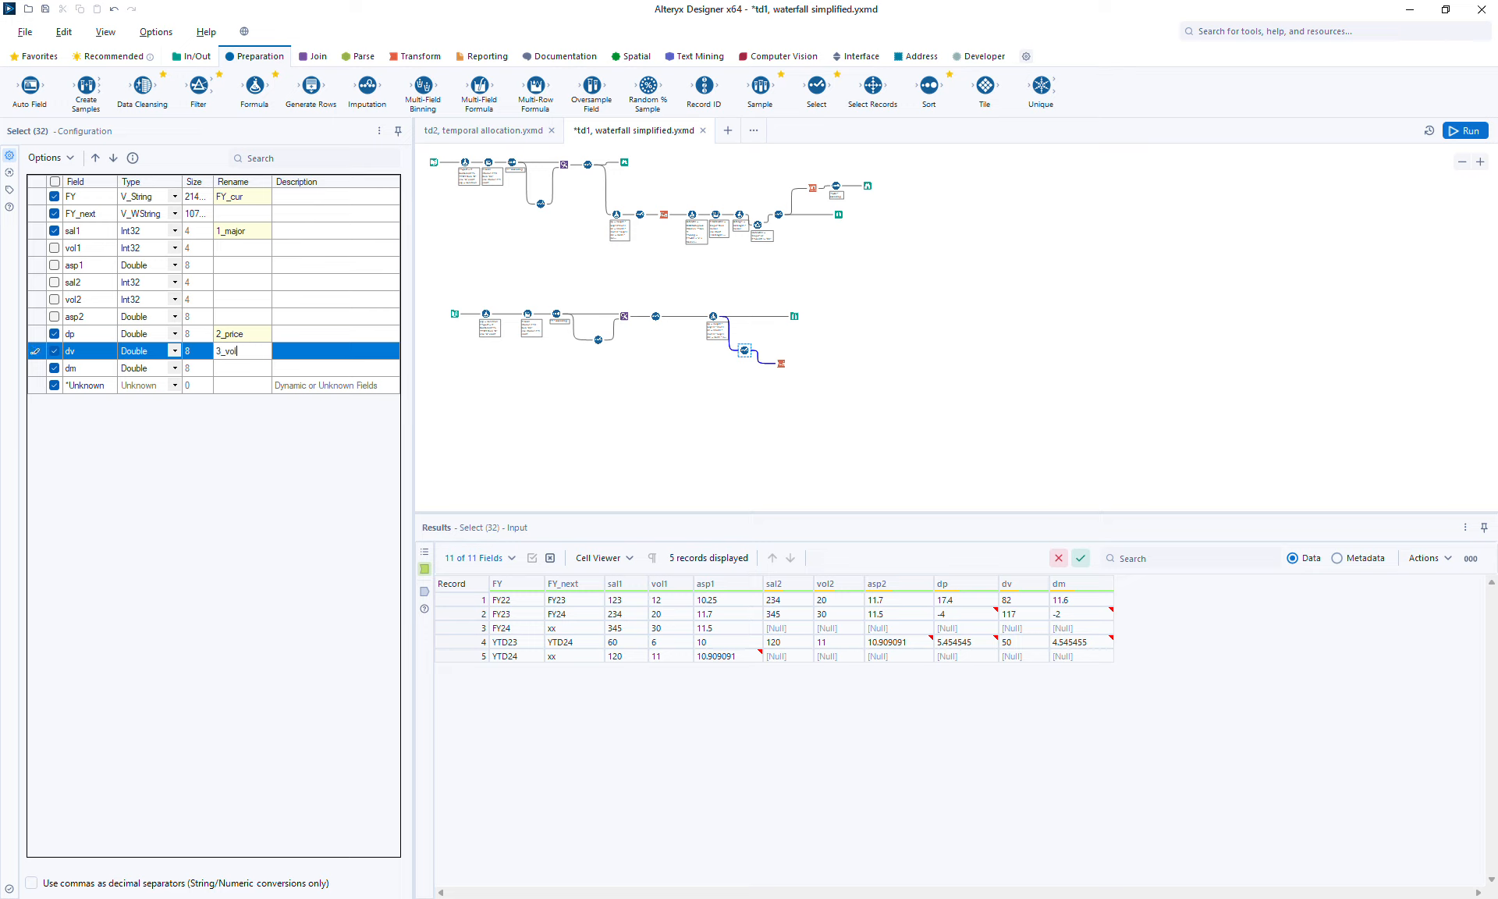
text(3_vol)
key(Return)
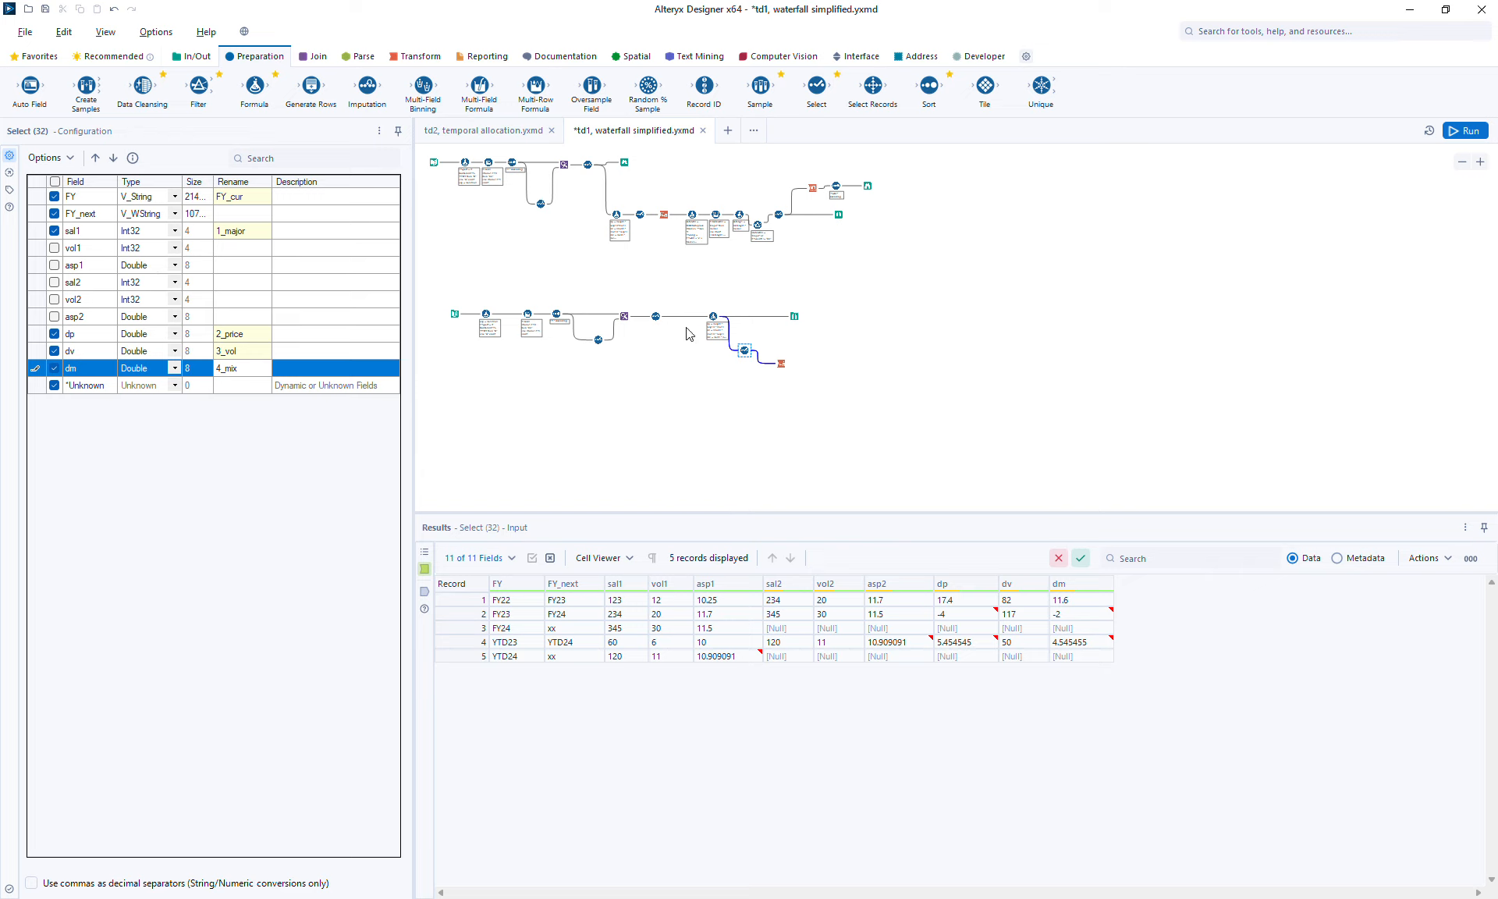
- Set the Transpose key columns to FY_cur and FY_next, exclude dynamic or unknown columns from its data columns, and run the workflow
click(783, 363)
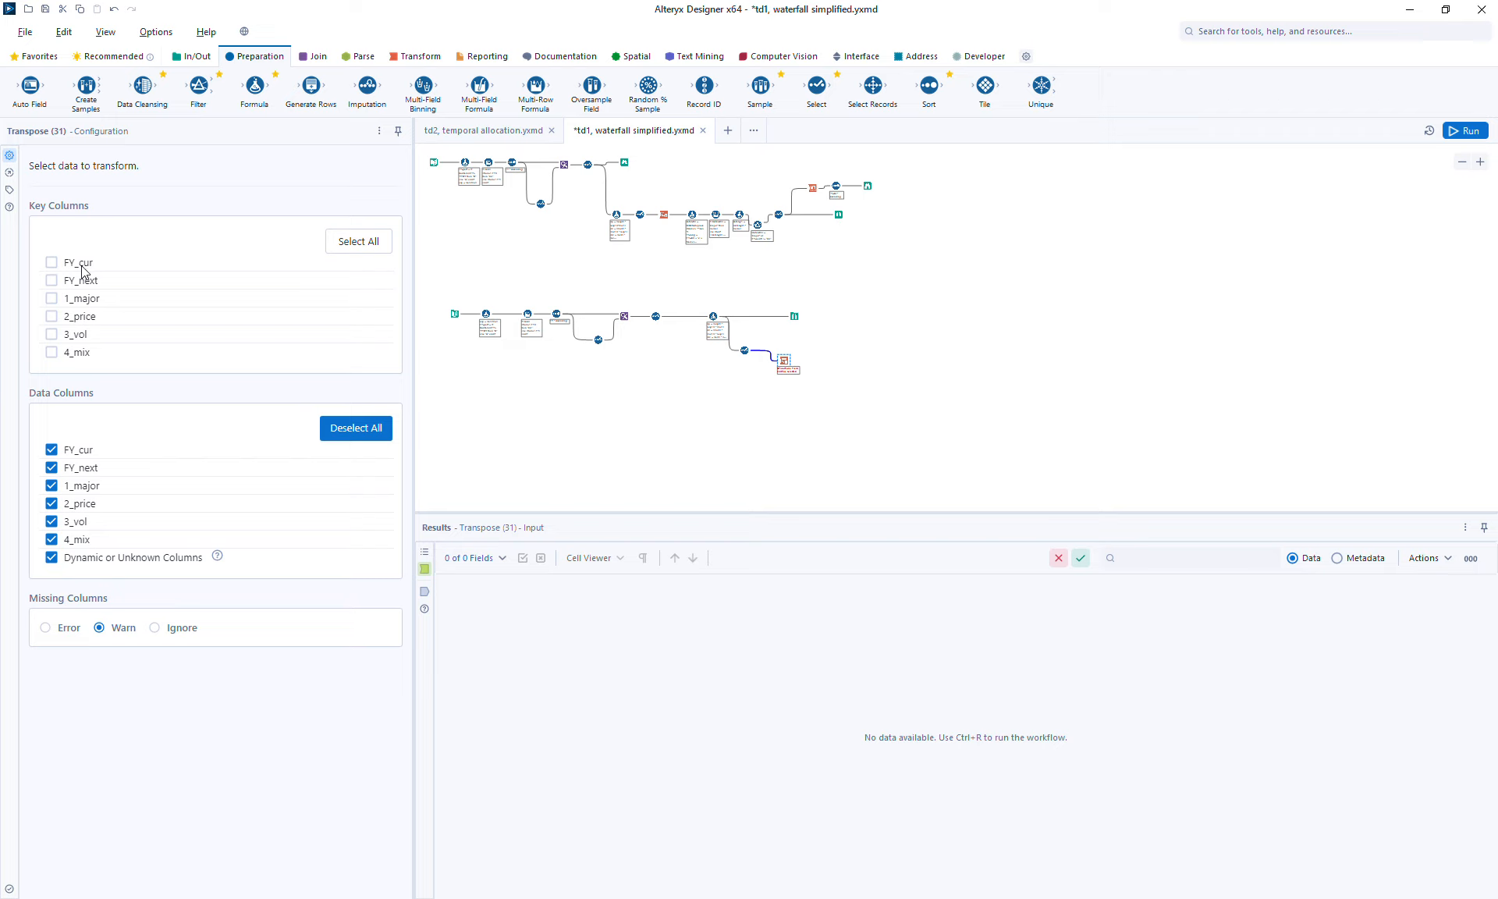
click(80, 280)
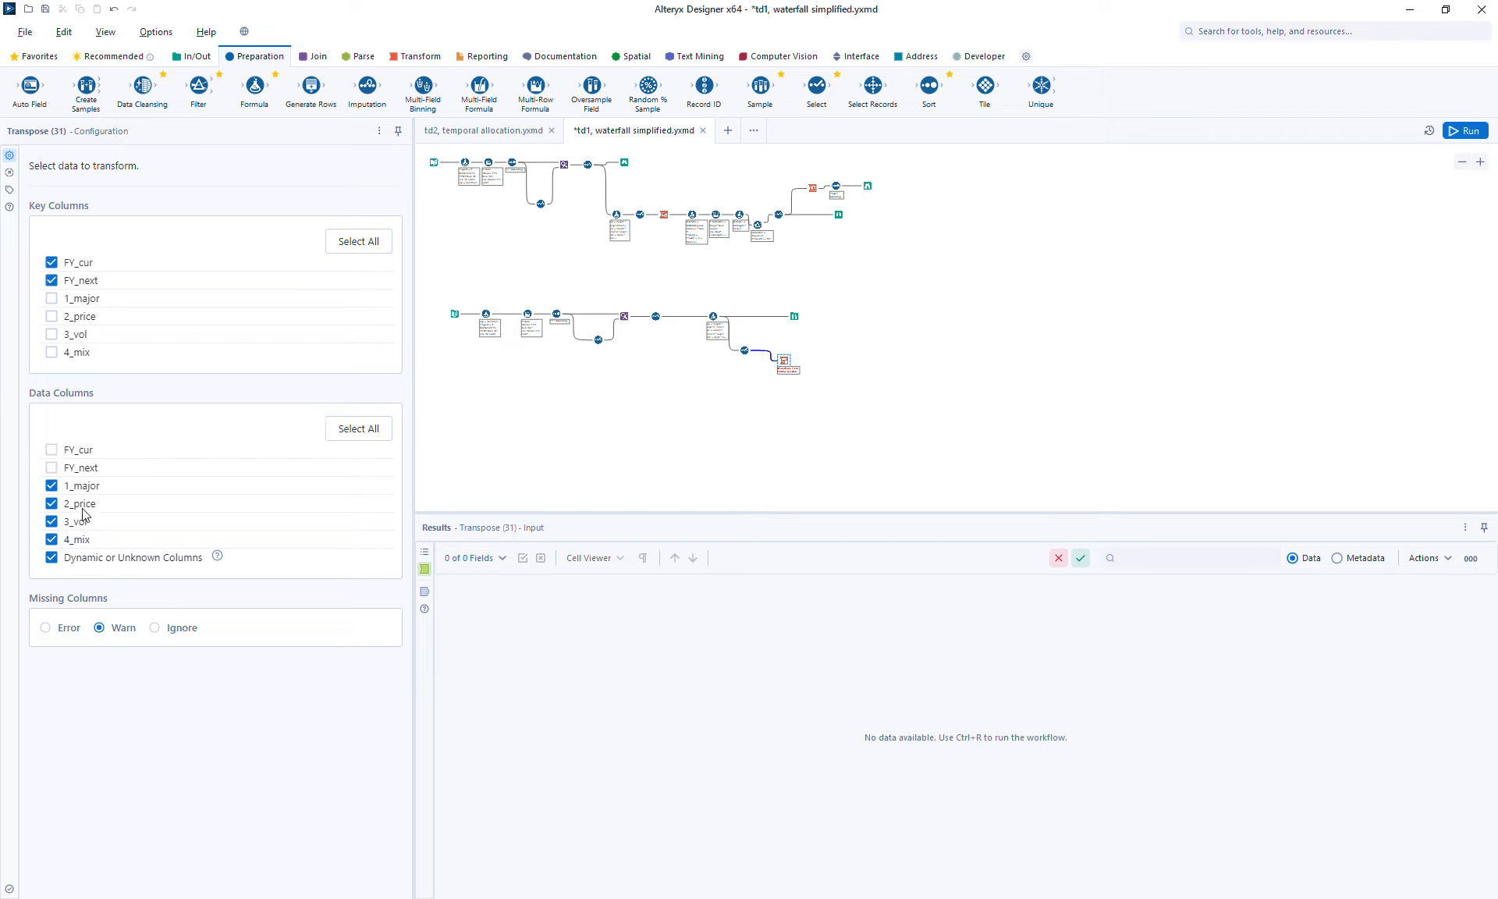
click(100, 557)
click(1467, 131)
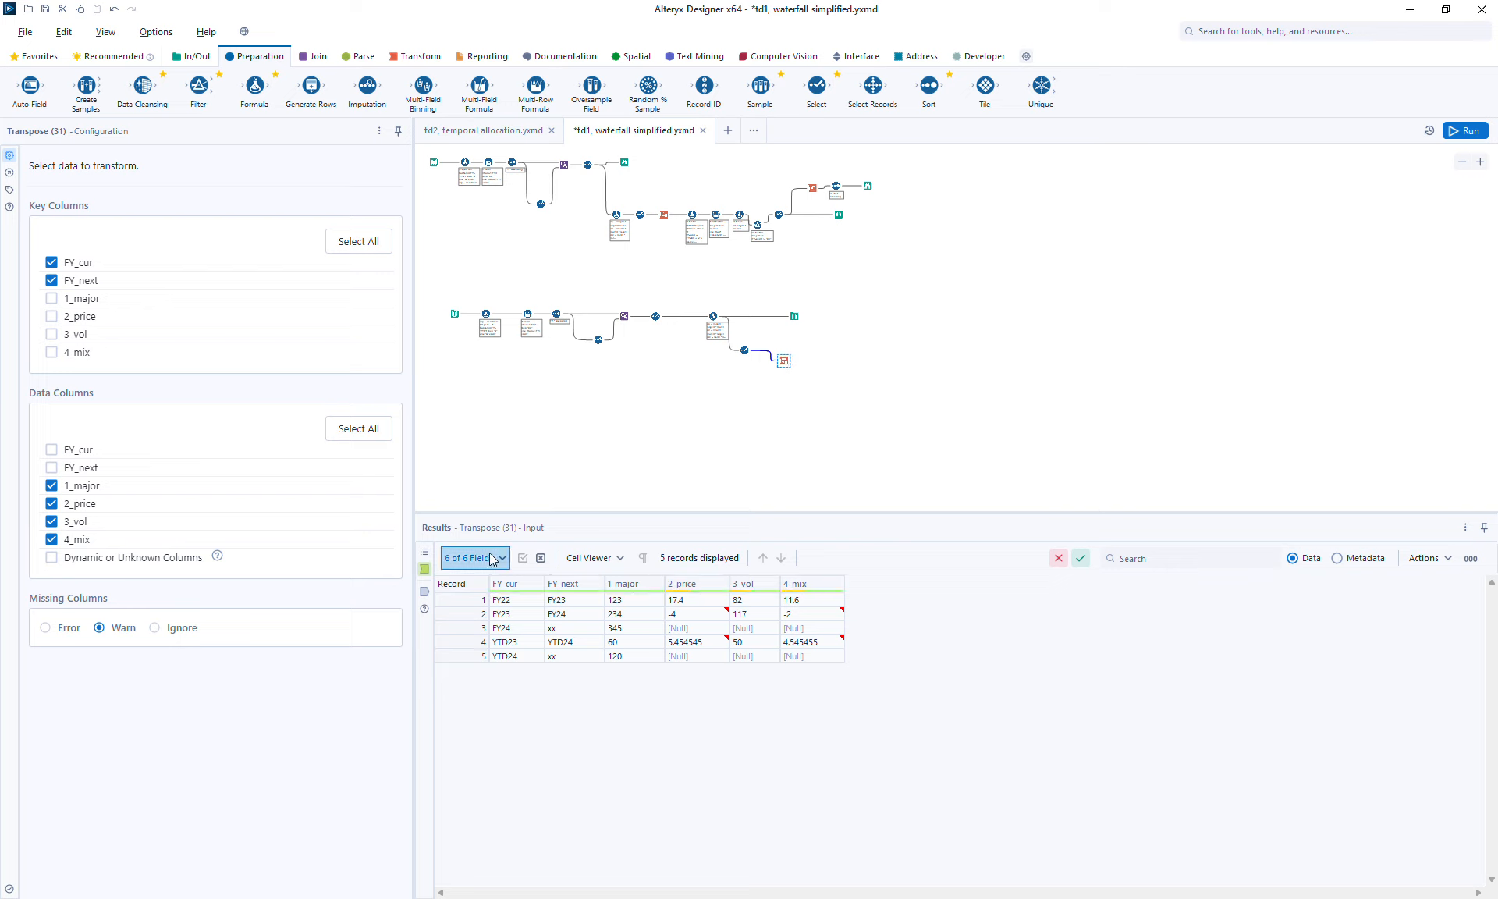
- Add a Formula tool after the Transpose tool and create an output column named FY_long
click(424, 592)
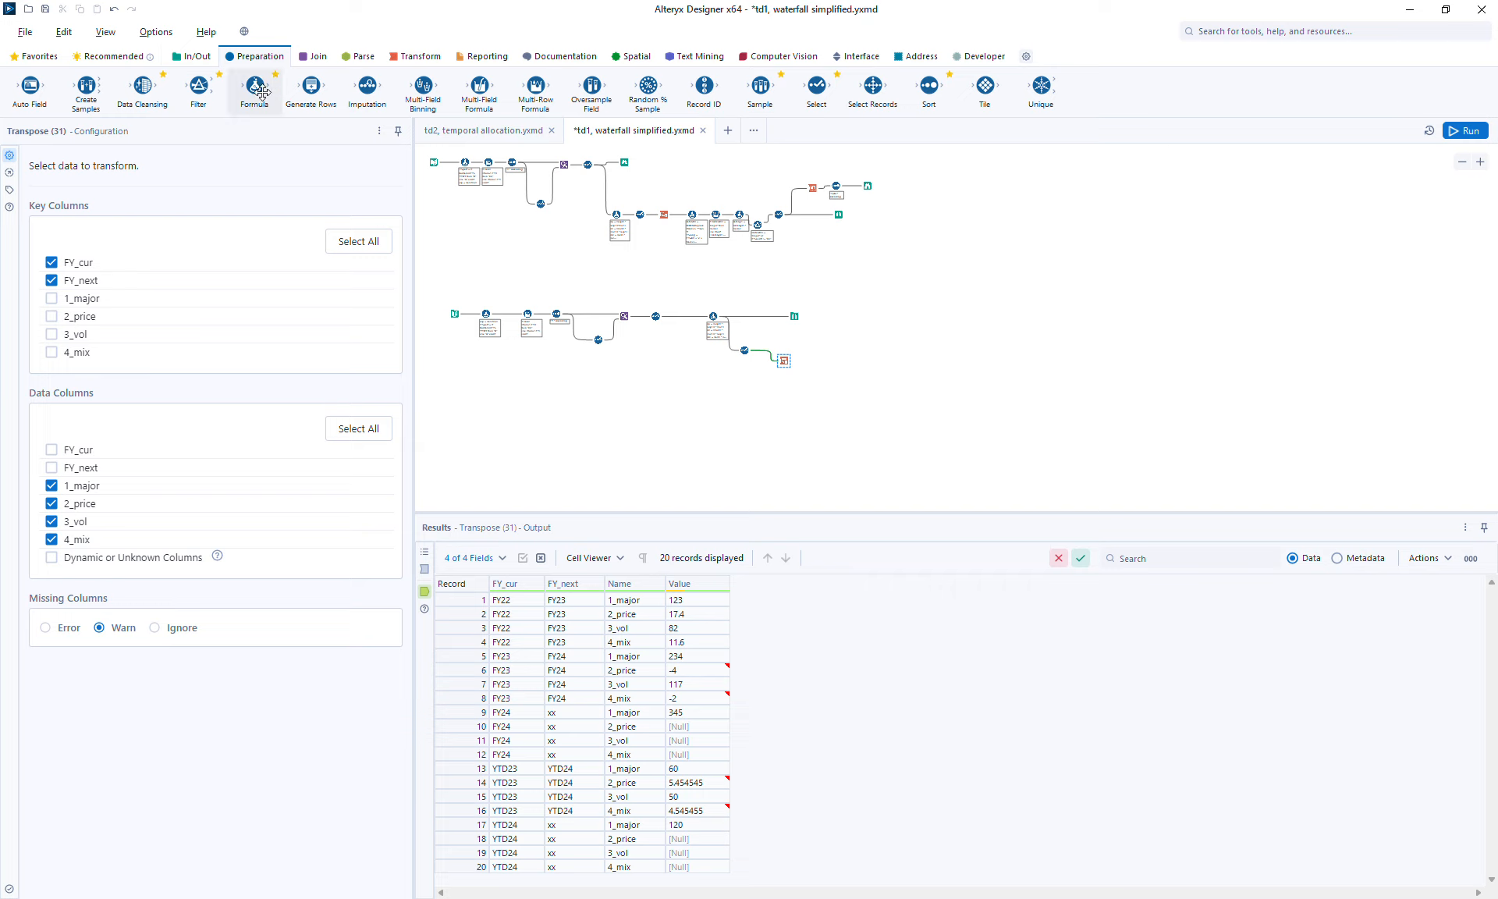
drag(258, 90, 828, 360)
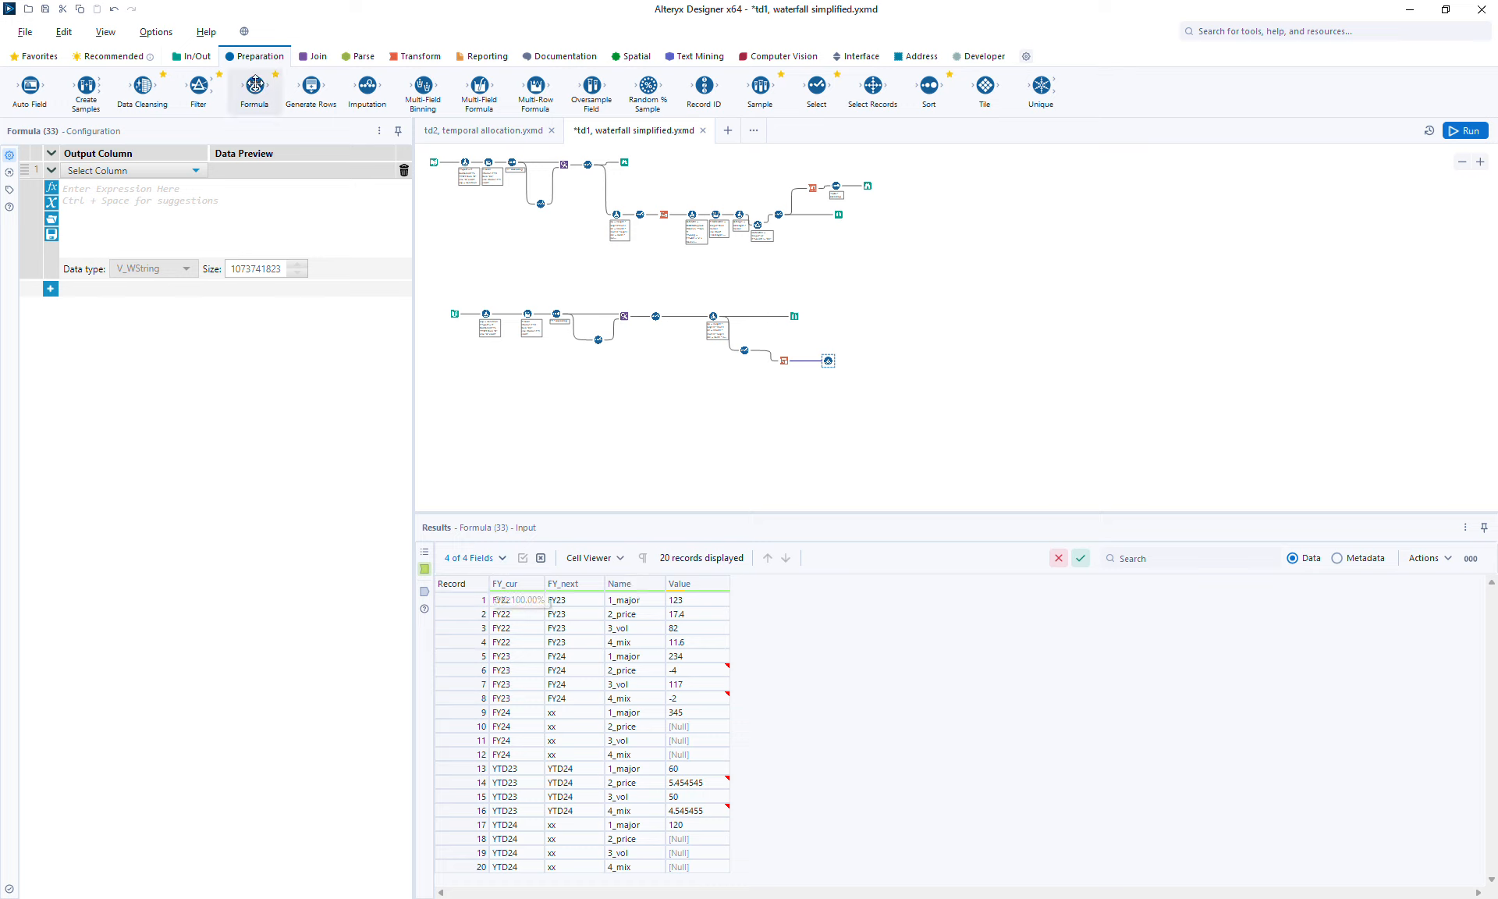
click(120, 171)
click(117, 186)
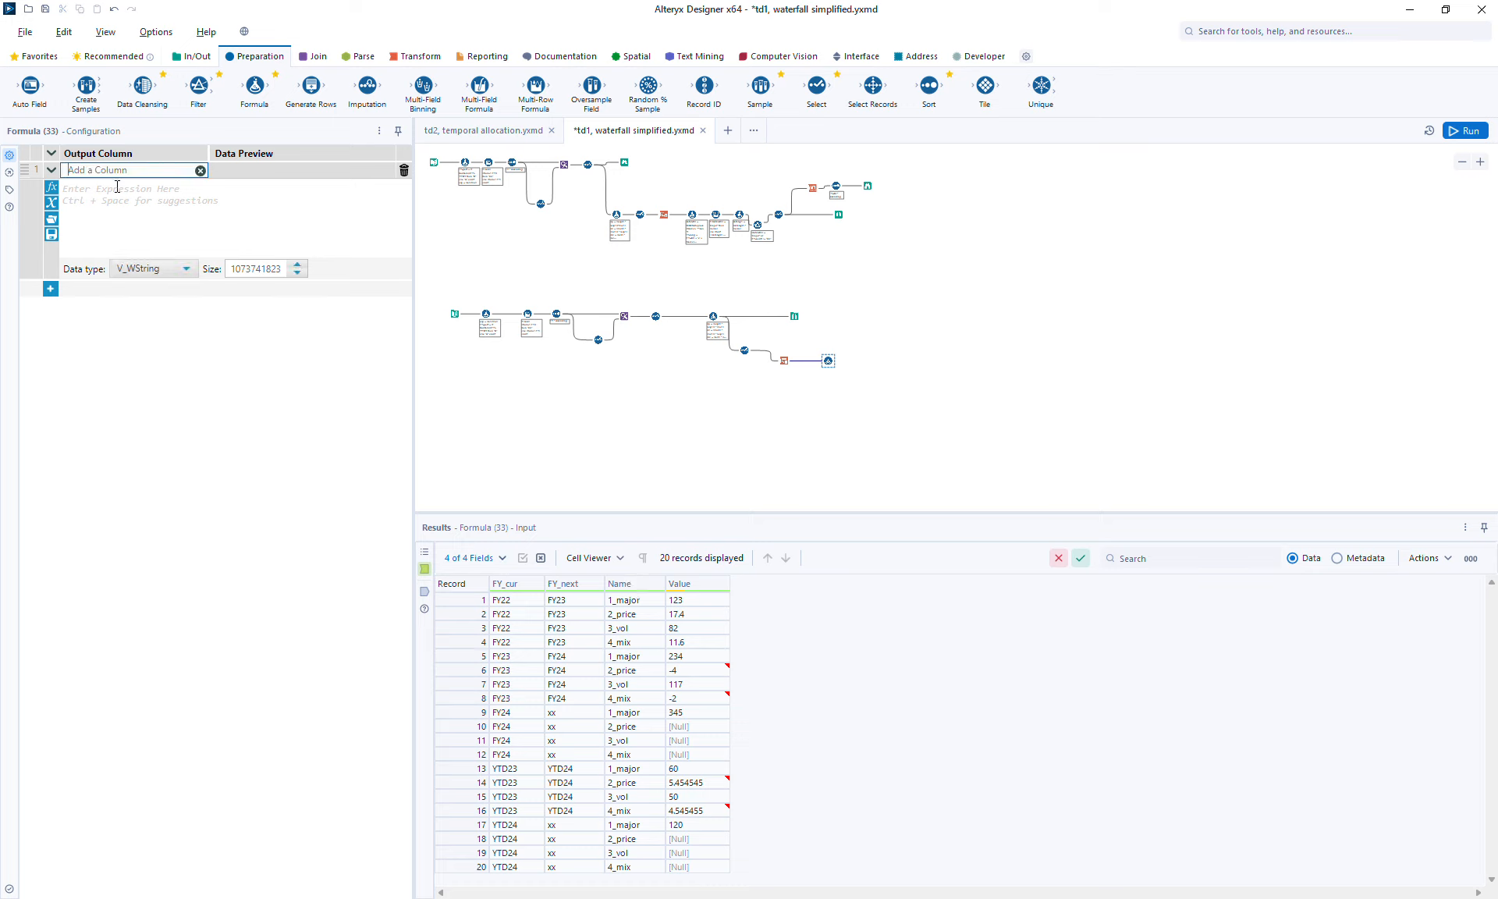
text(F)
key(BackSpace)
text(FY_long)
- Set the FY_long expression to [FY_cur] + "_" + [Name]
click(101, 187)
text([FY_cur])
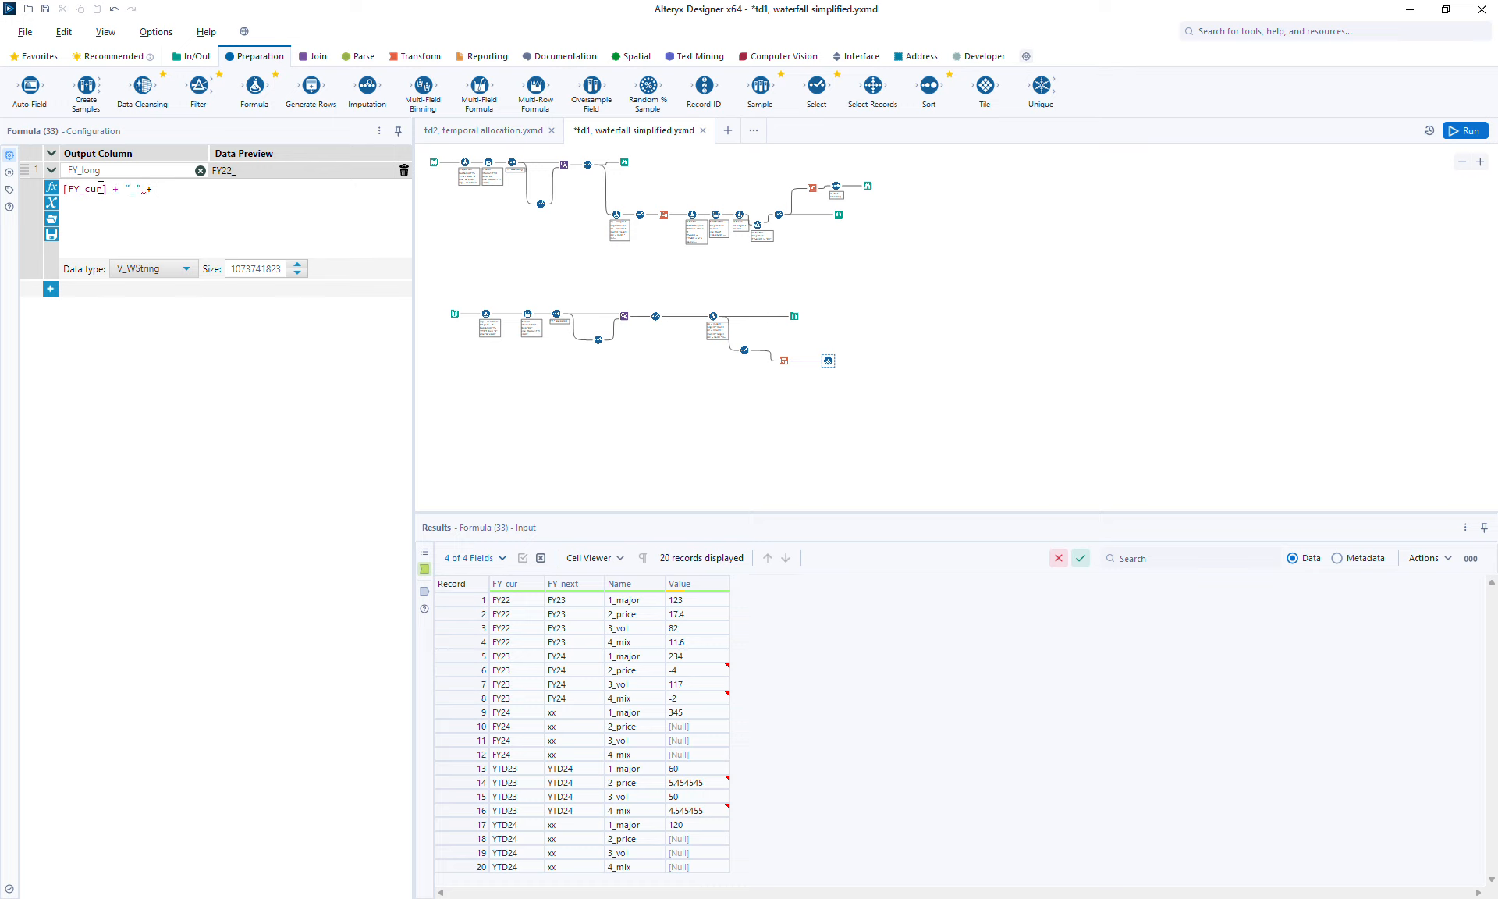
text(+ "_"+ [)
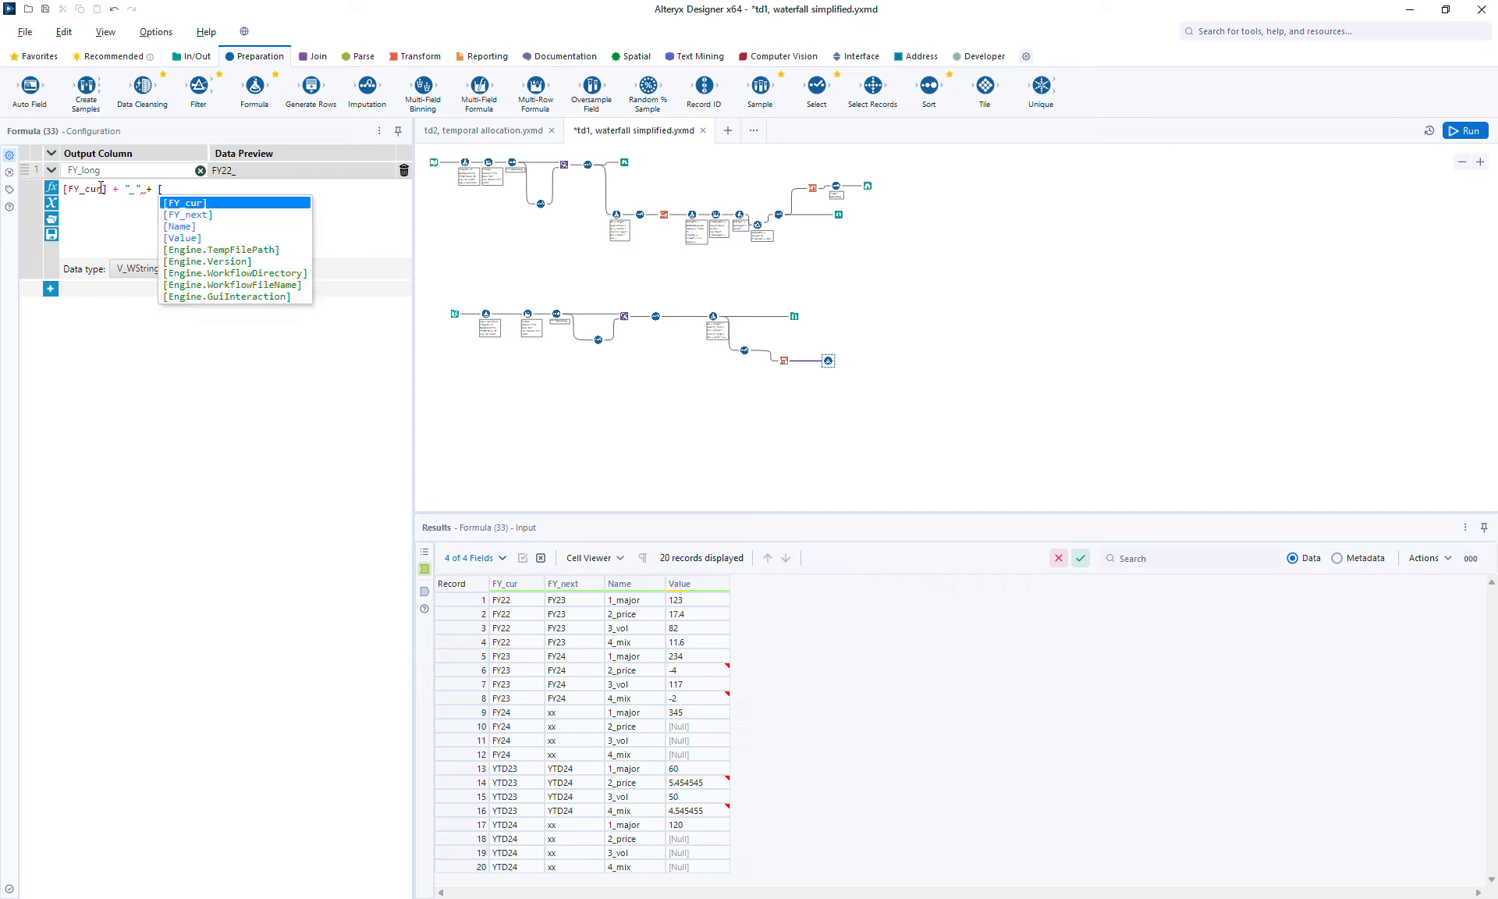
key(Down)
key(Down)
key(Return)
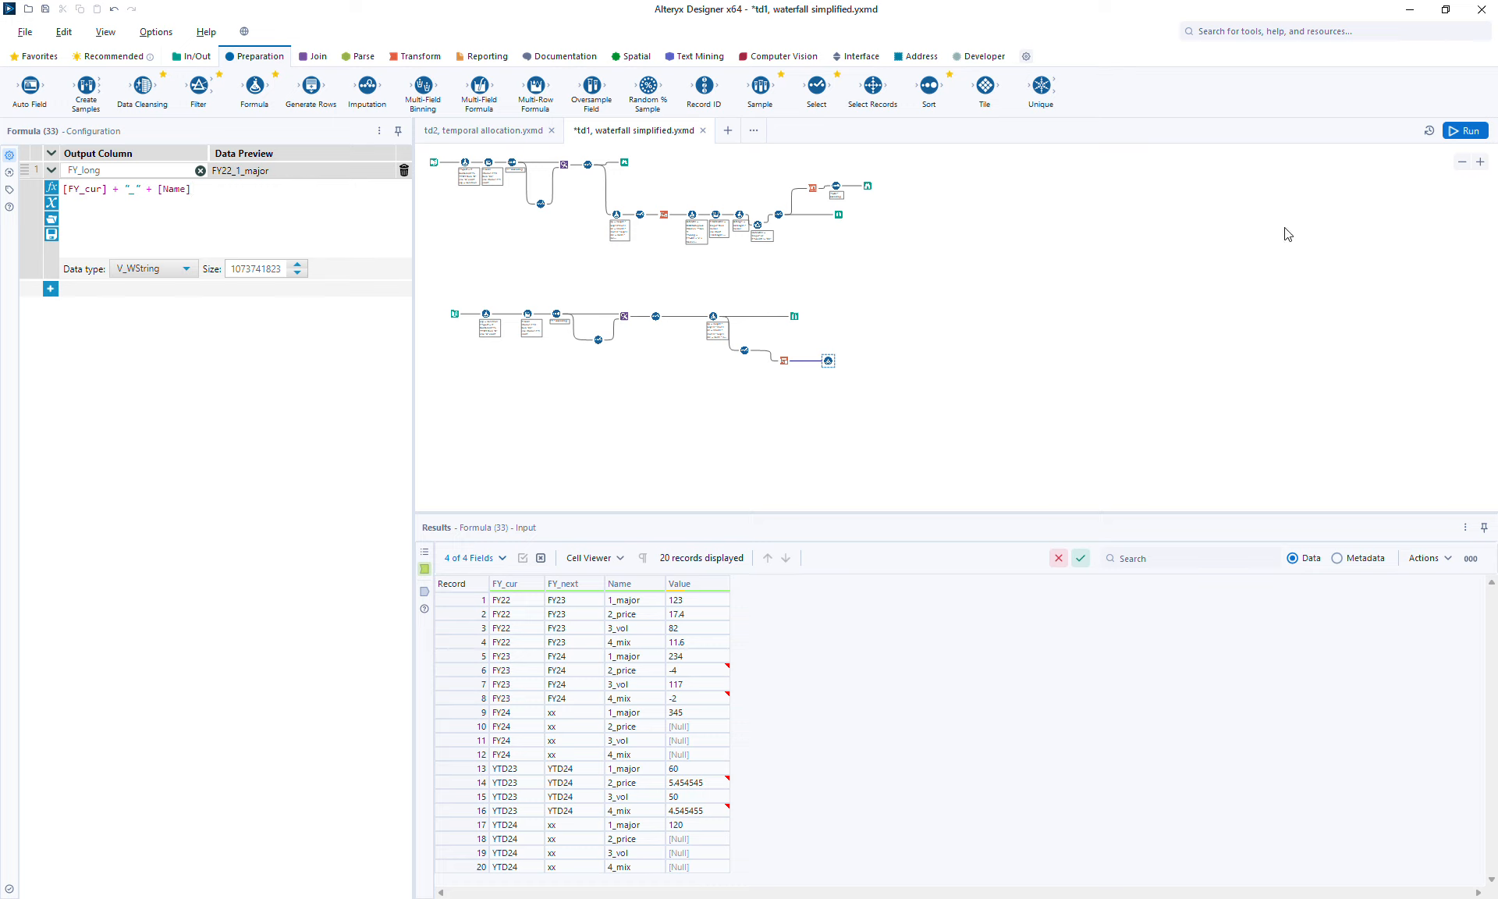
- Attach a Browse tool to the new Formula tool and run the workflow to inspect the FY_long output
click(829, 361)
key(ctrl+shift+b)
click(1464, 131)
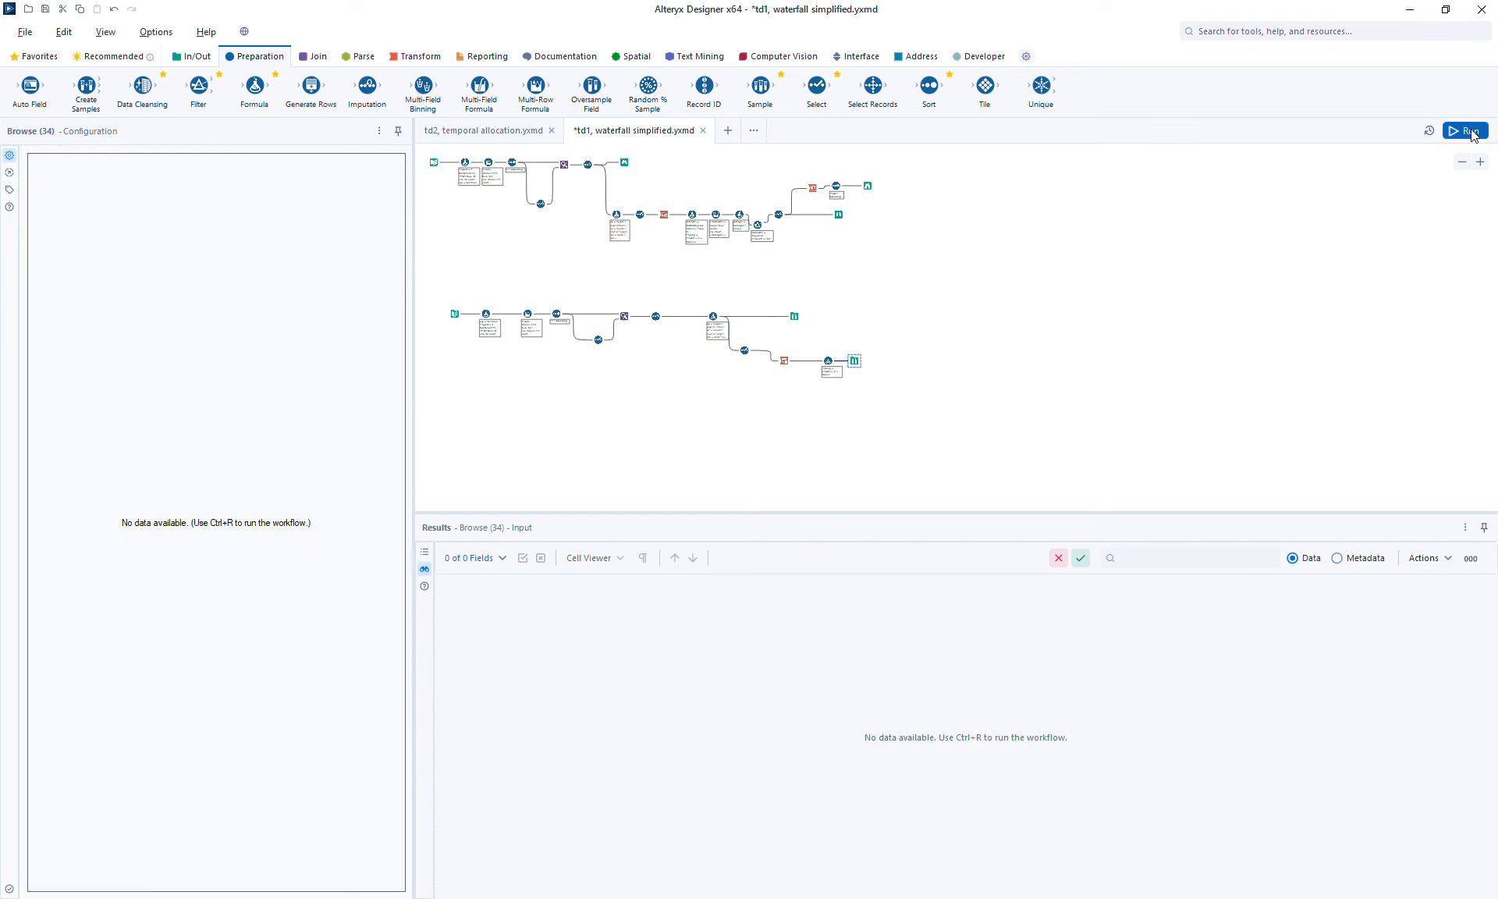
click(855, 361)
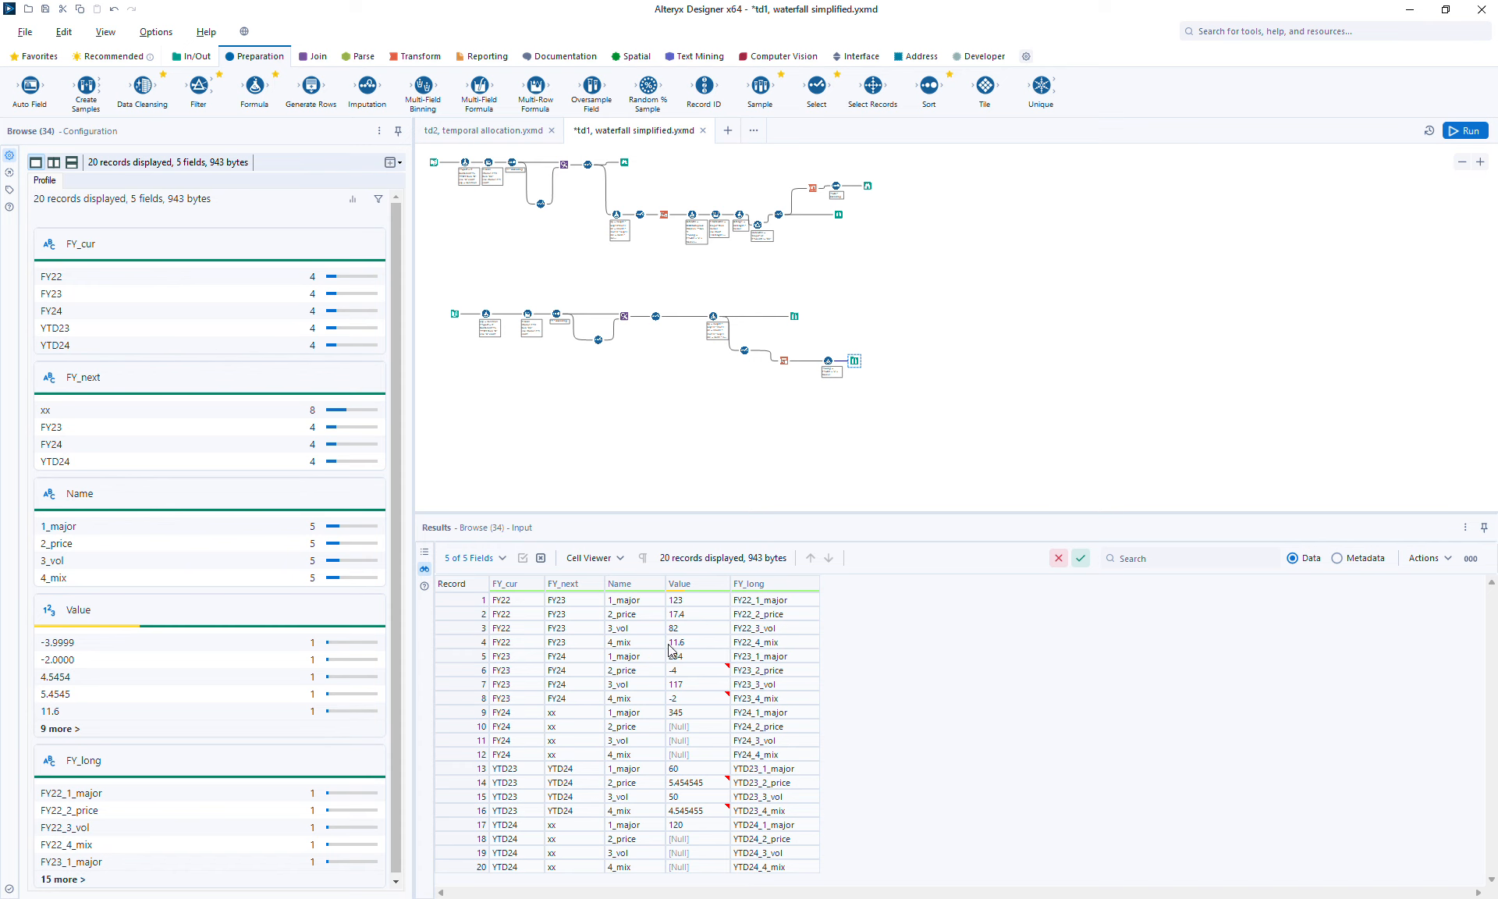
click(622, 603)
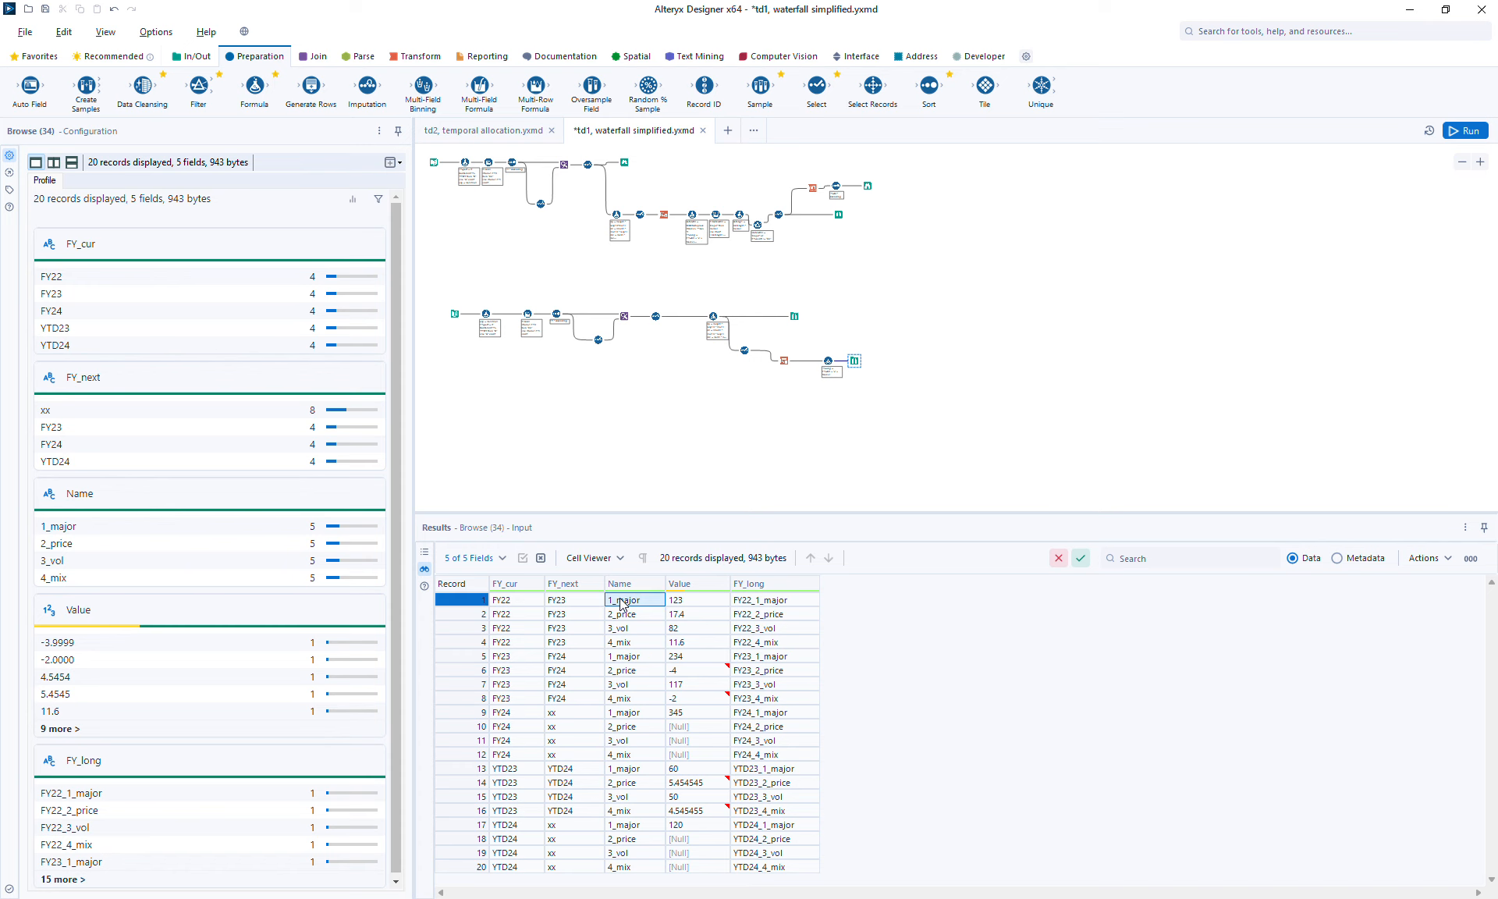
click(511, 605)
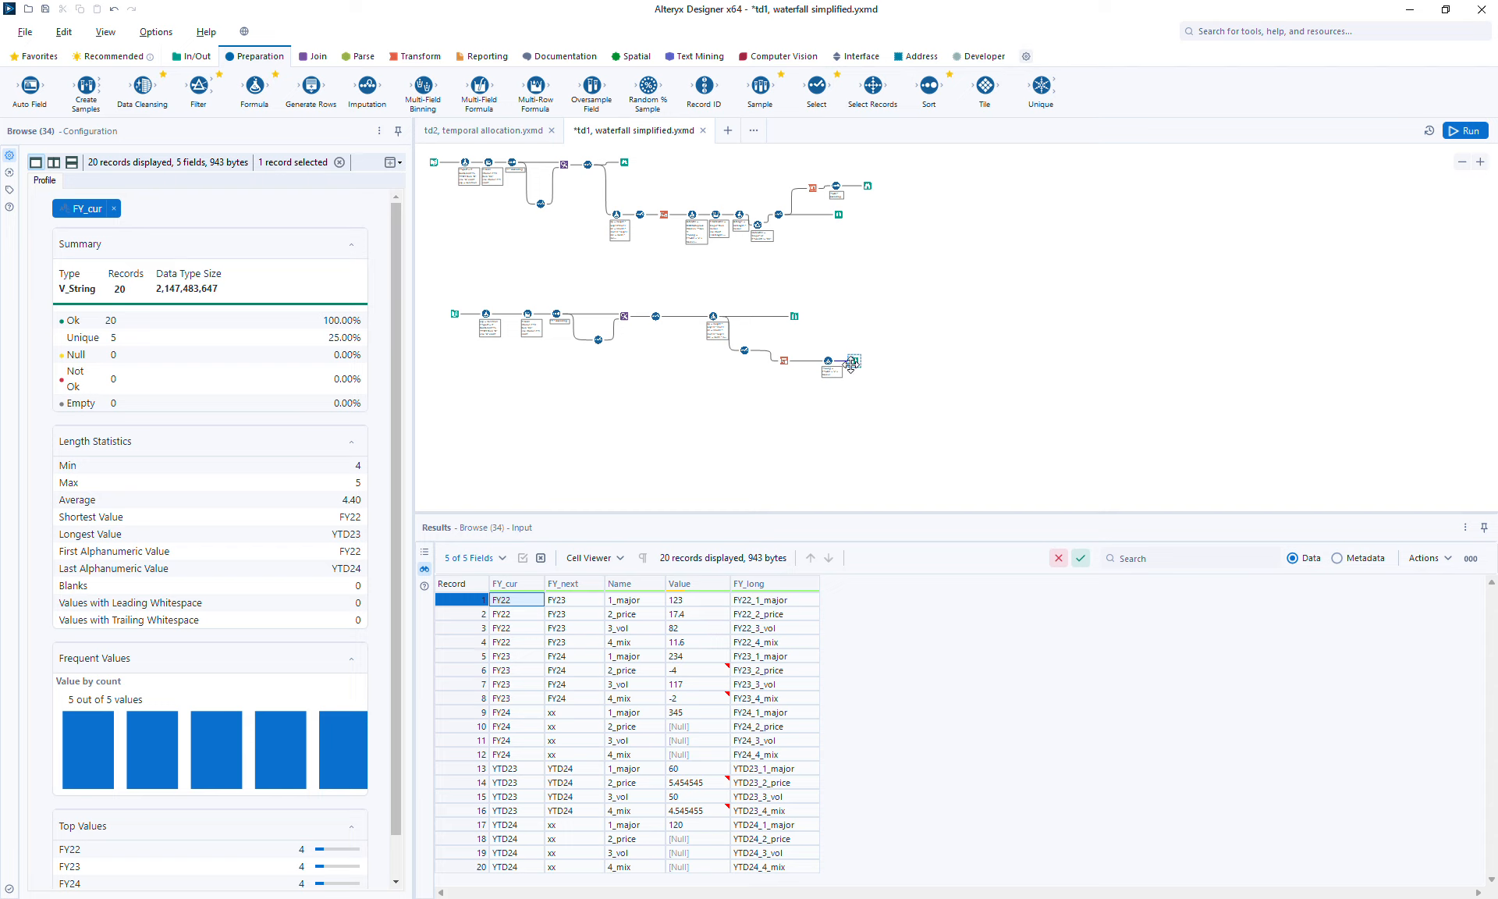
- Add a second output column expression to the Formula tool that builds FY_long
click(853, 362)
click(839, 371)
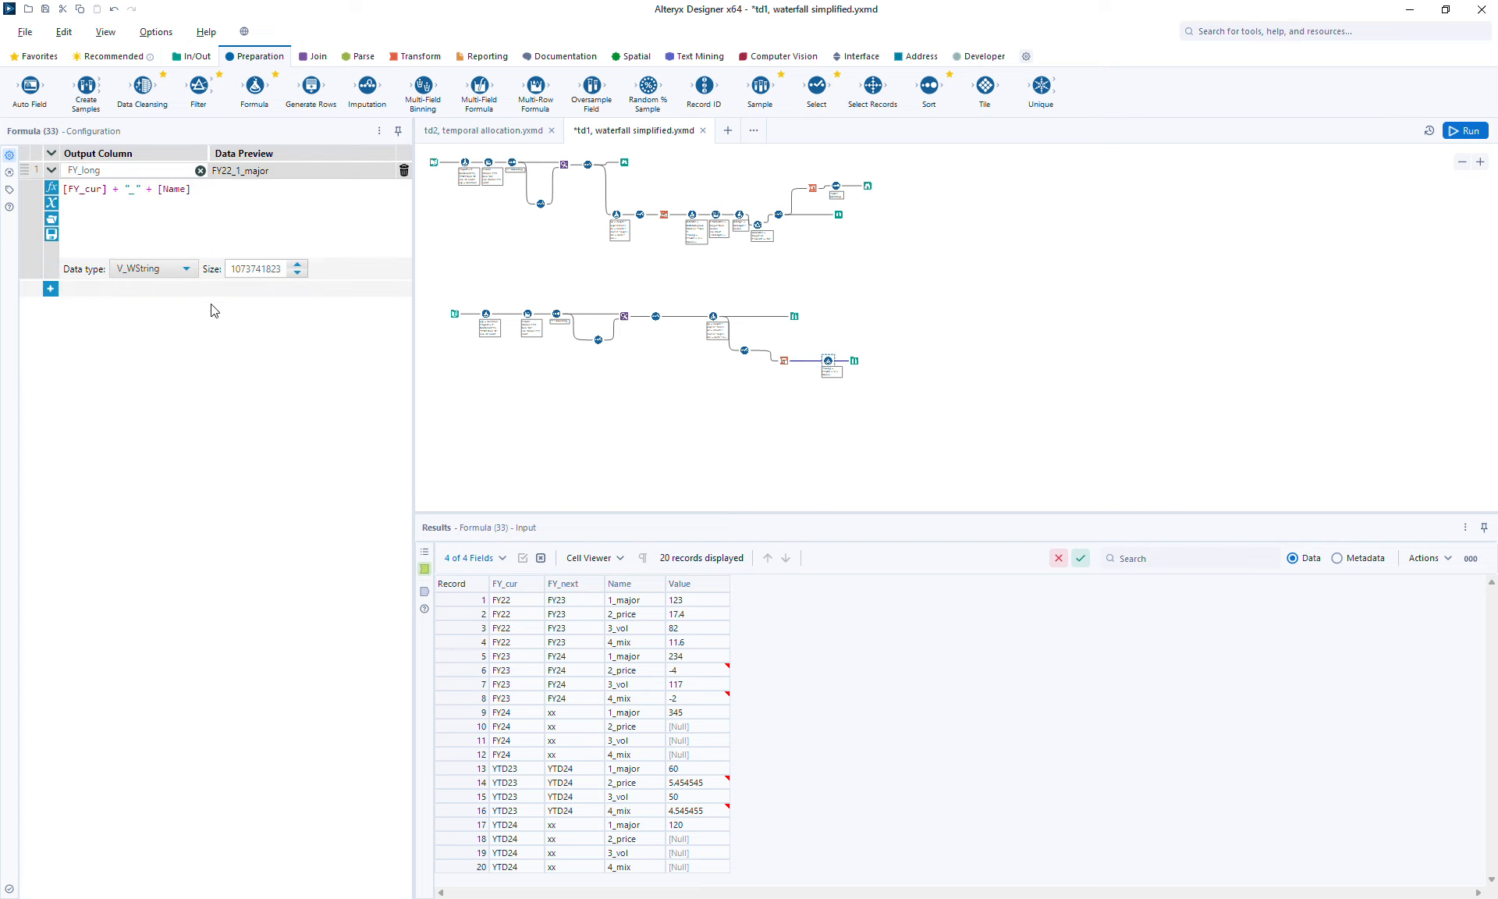
click(51, 293)
click(81, 291)
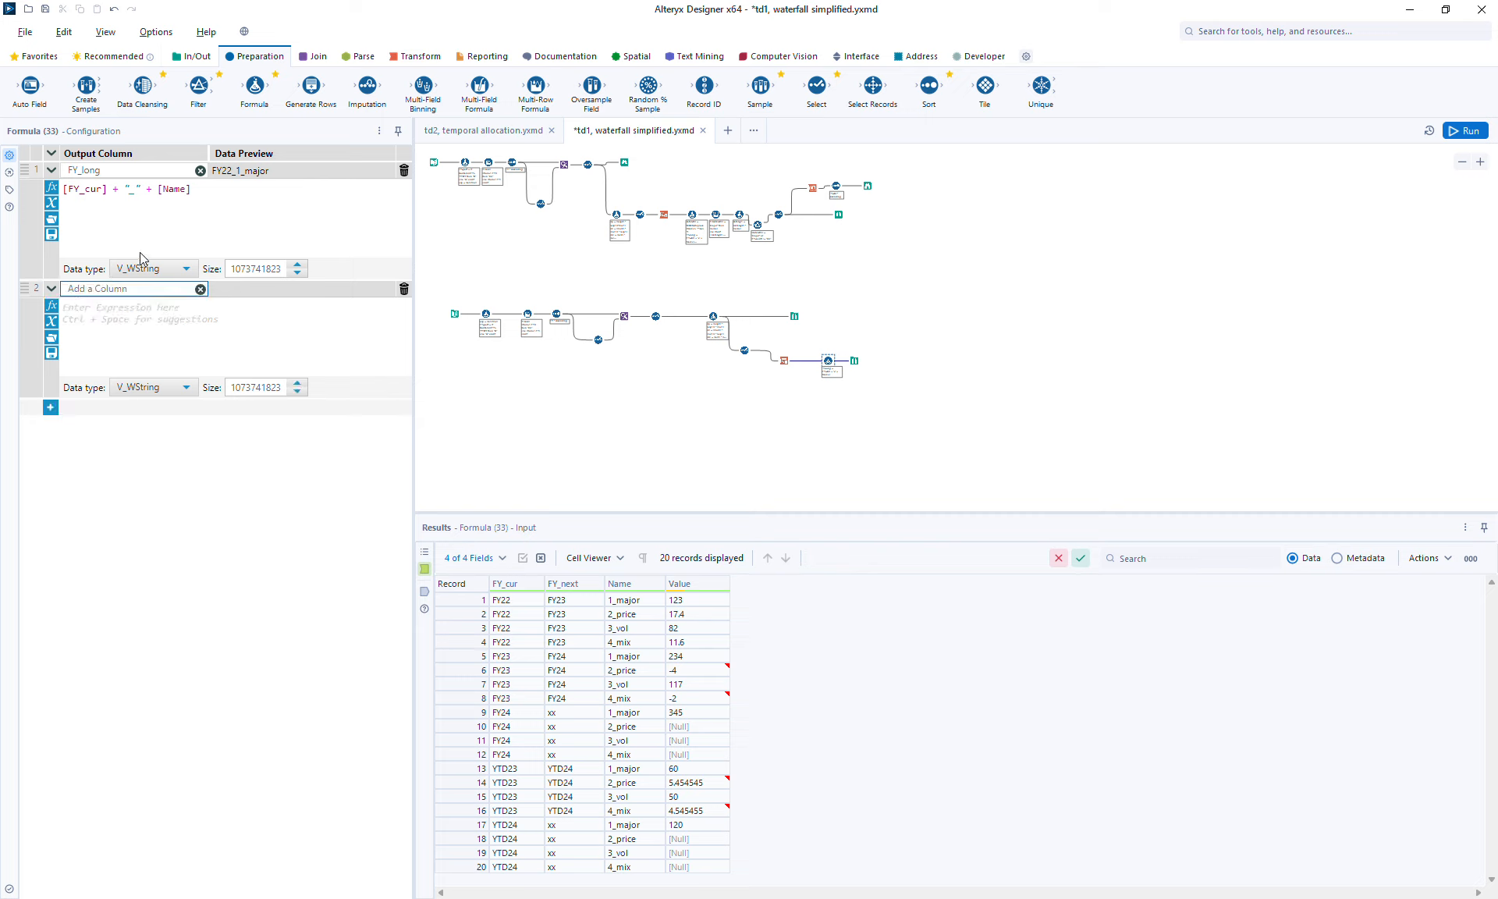
click(205, 236)
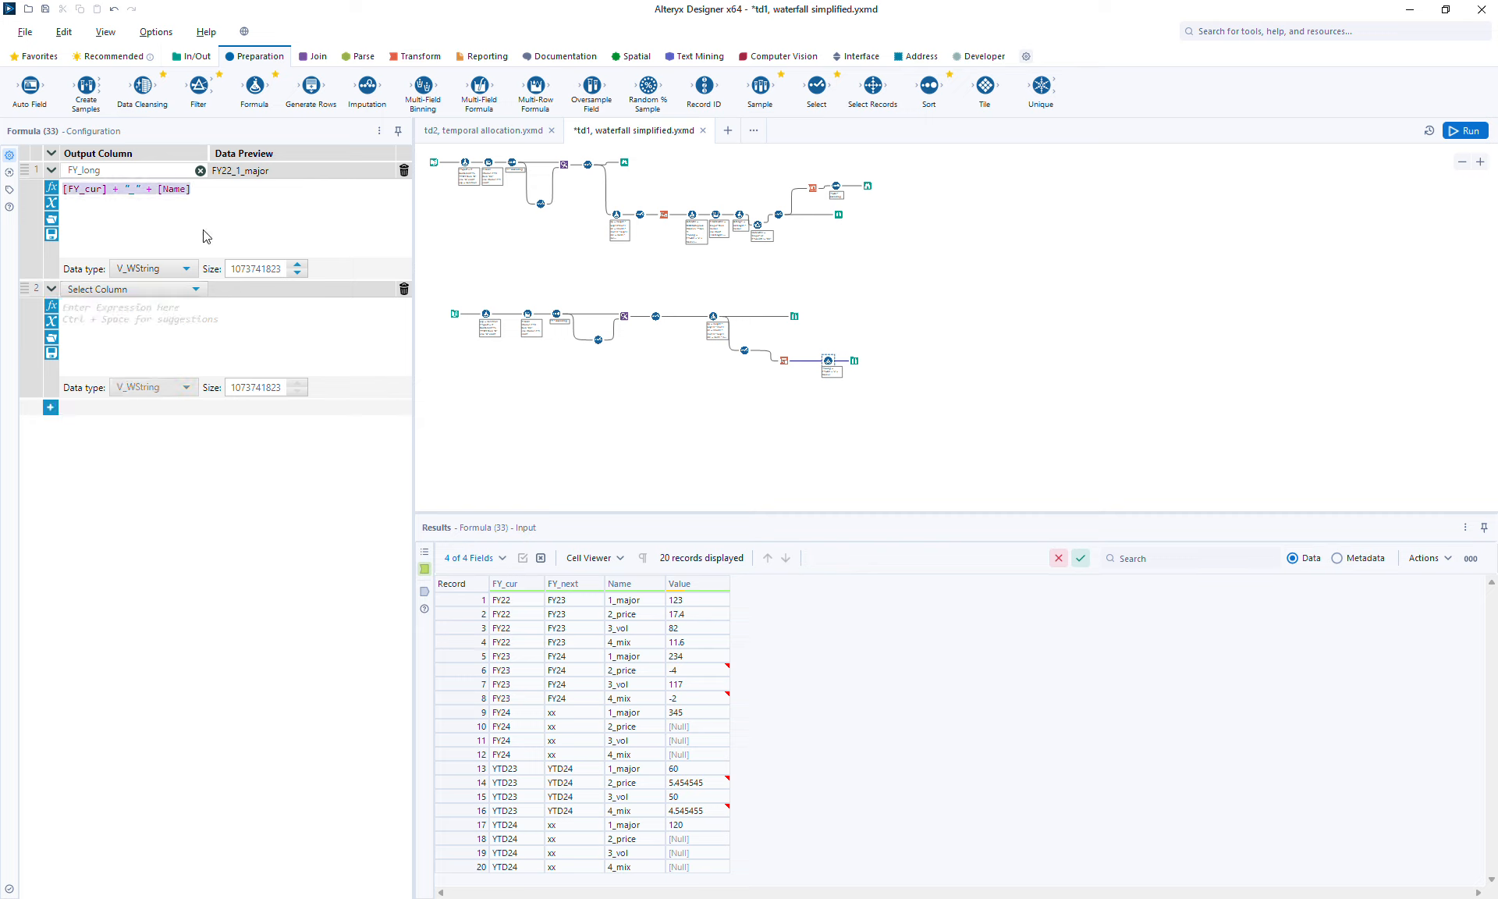
click(172, 322)
text([FY_cur] + "_" + [Name])
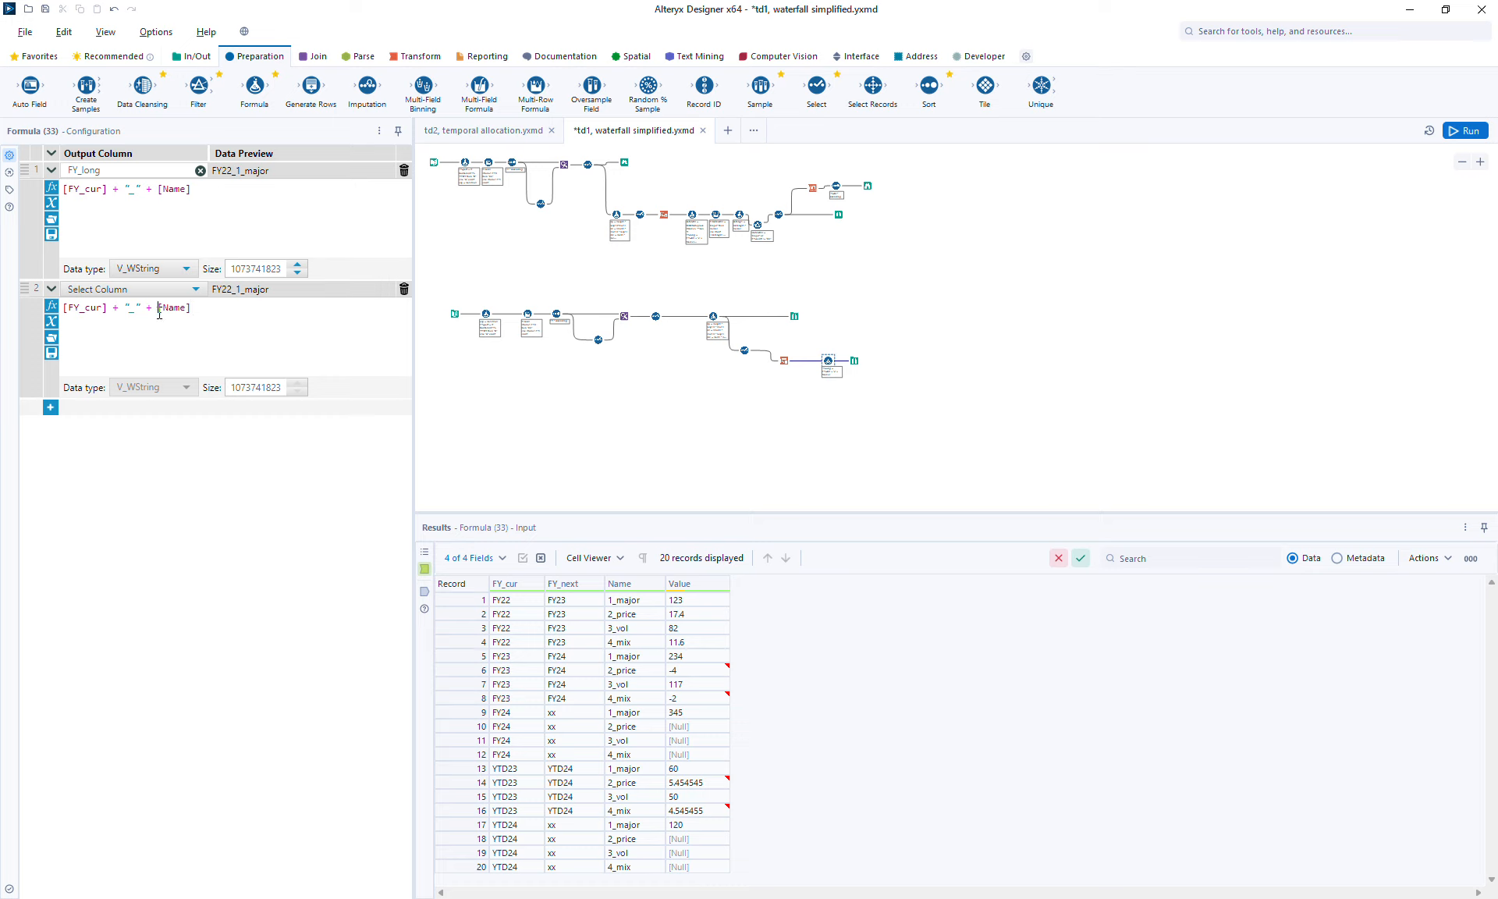
key(ctrl+a)
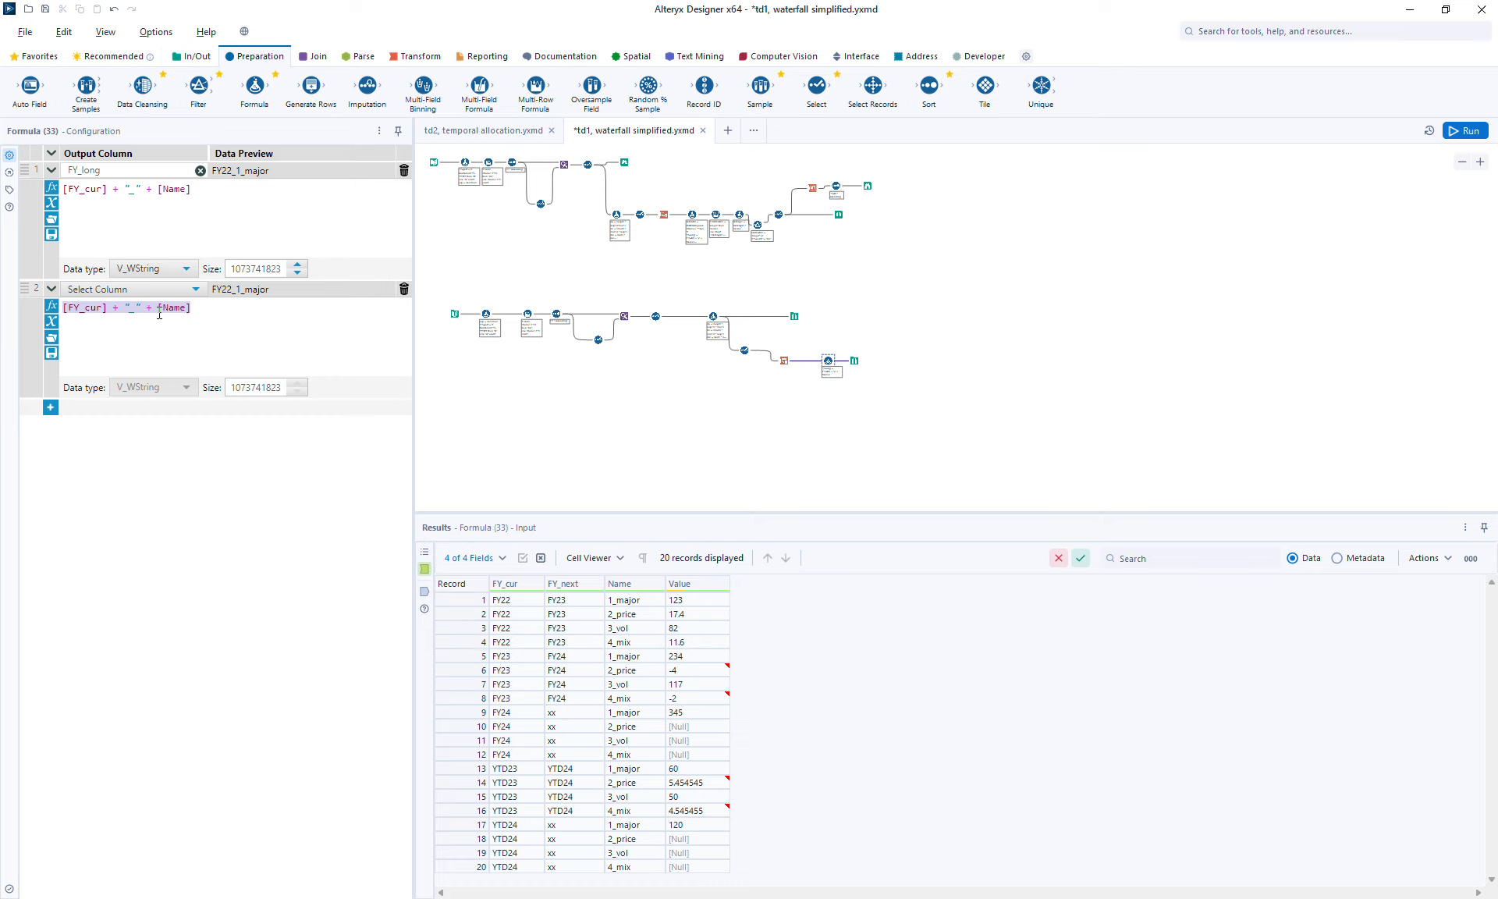
key(Delete)
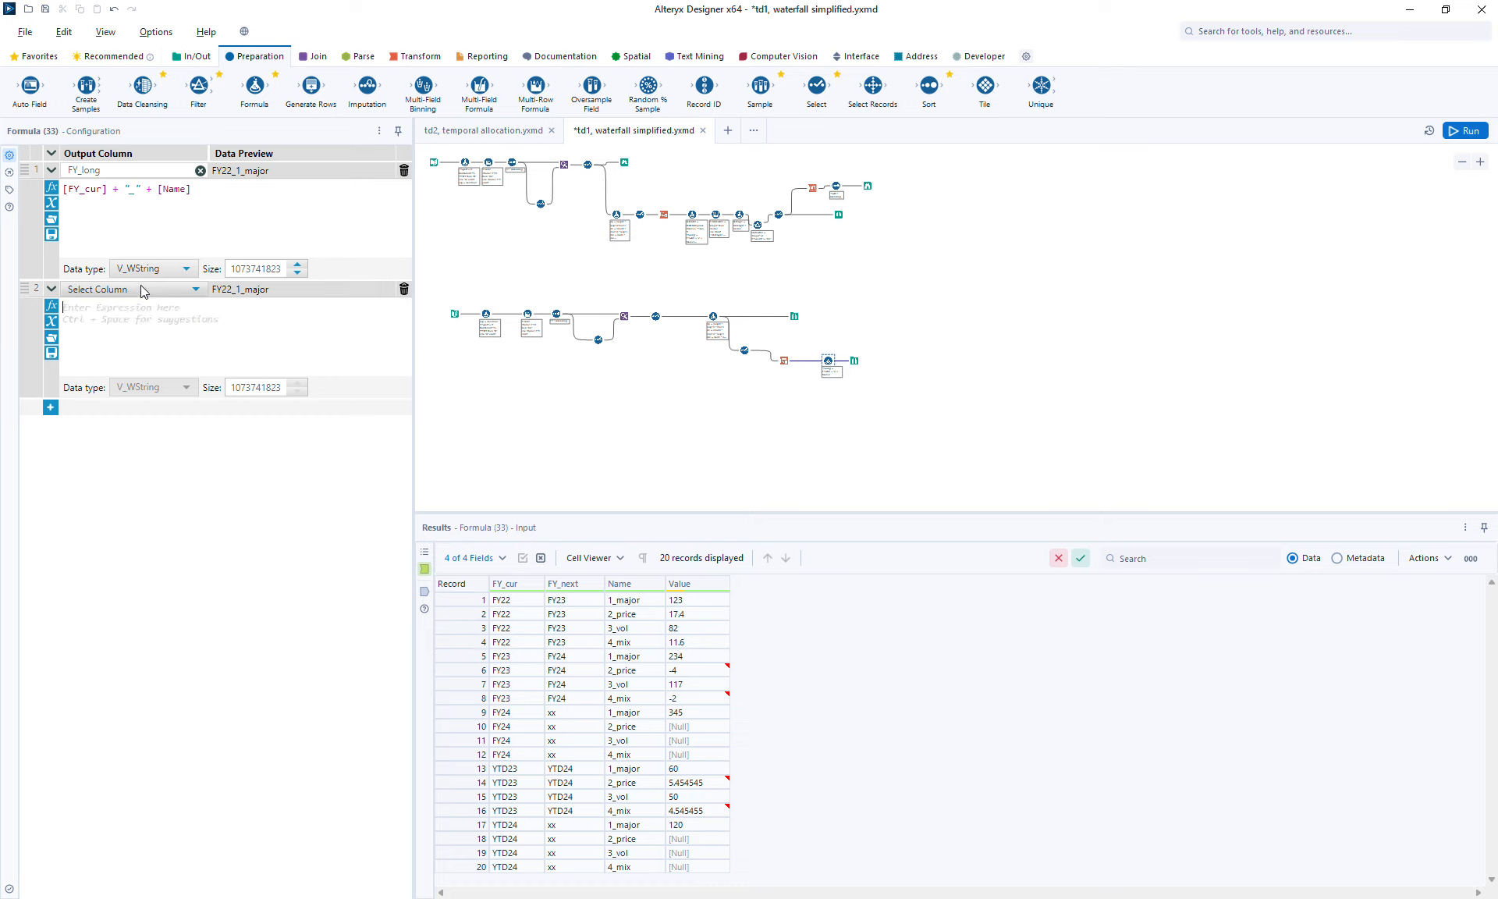
- Name the second output column water_fill and insert the REGEX_Replace function as its expression
click(143, 290)
click(118, 306)
text(water_fill)
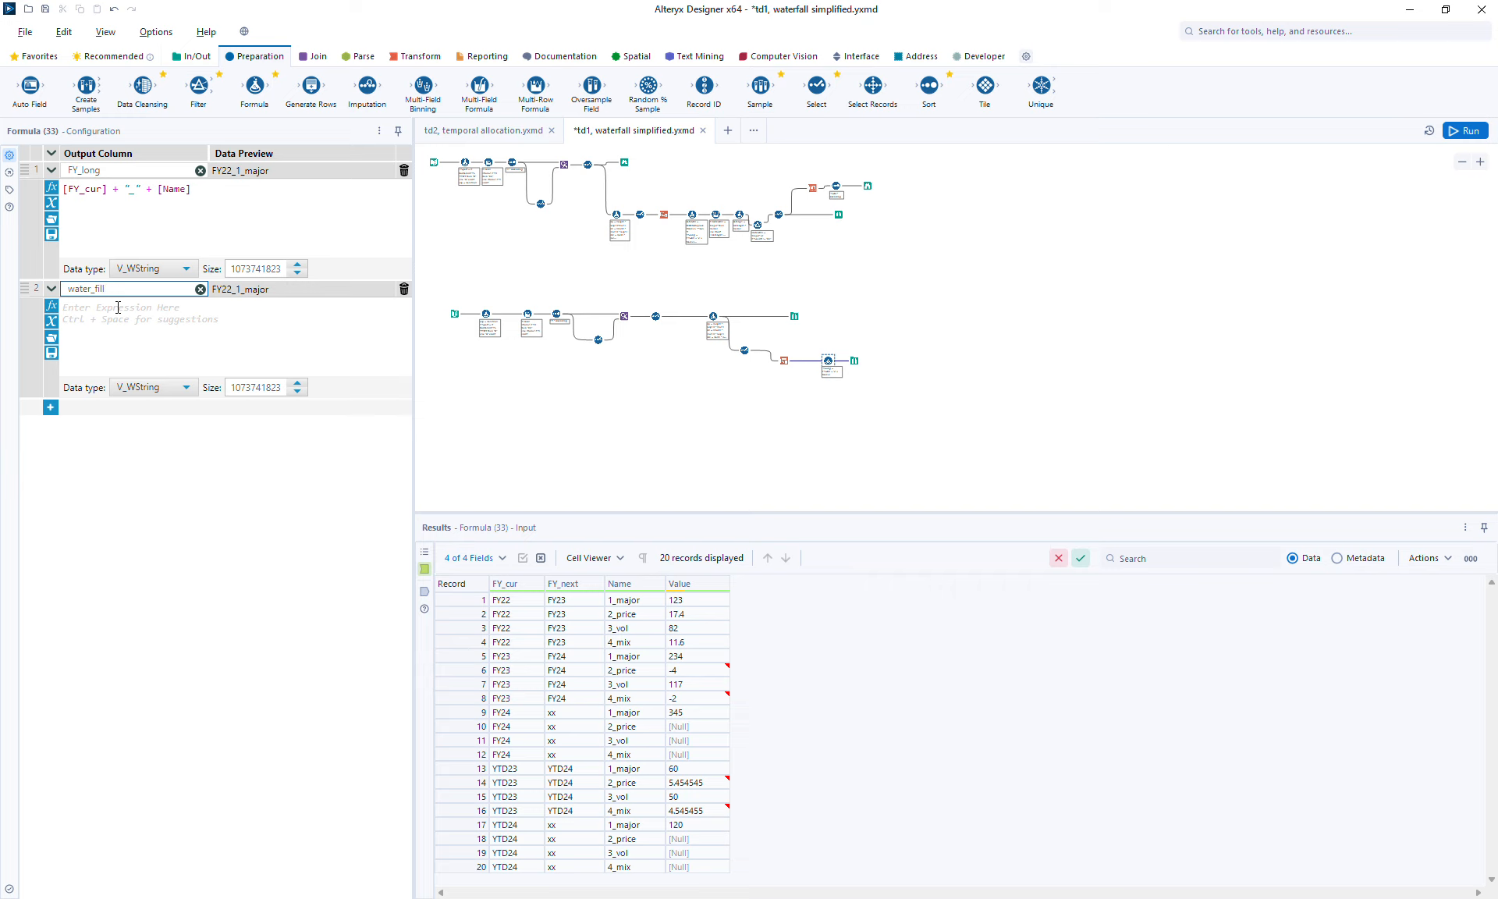
click(118, 307)
text(reg)
key(Down)
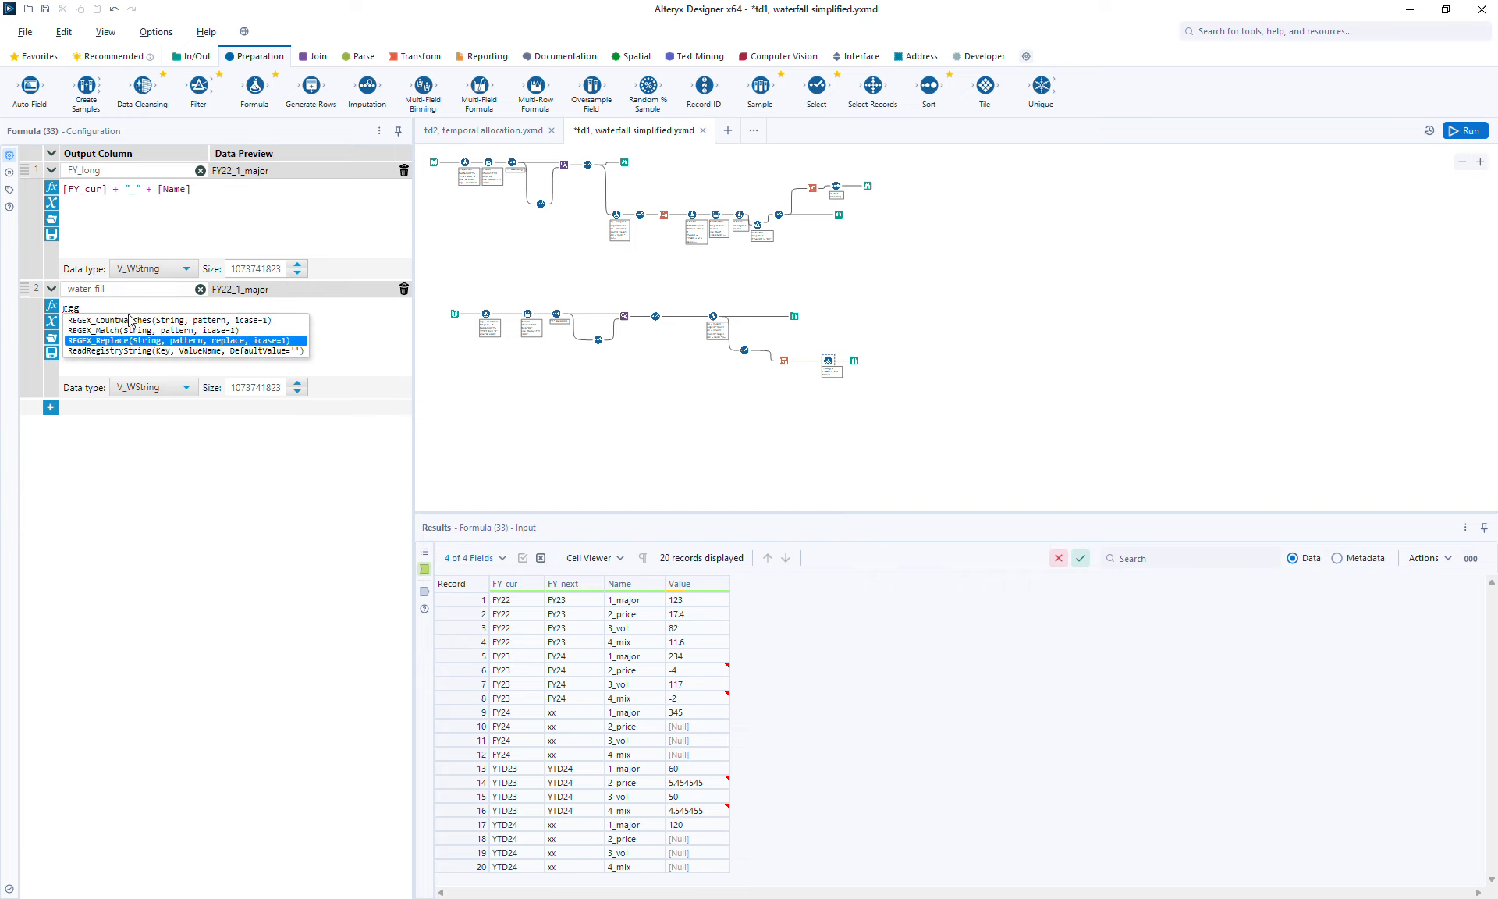
key(Return)
key(BackSpace)
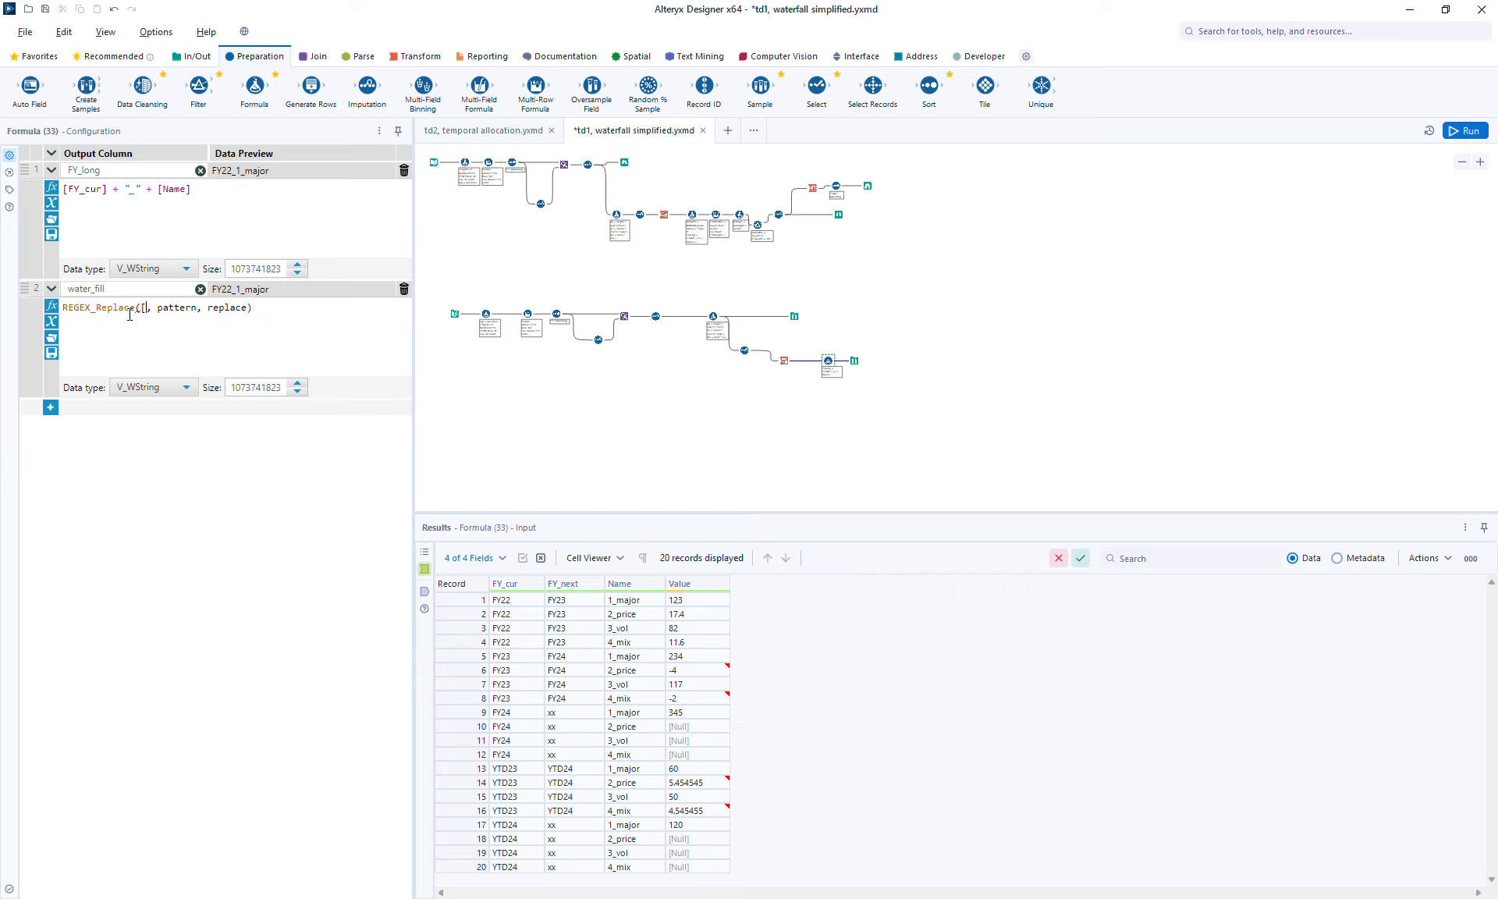
- Complete the water_fill expression as REGEX_Replace([Name], "^\d+_", "") to strip the number prefix
text([)
key(Down)
key(Down)
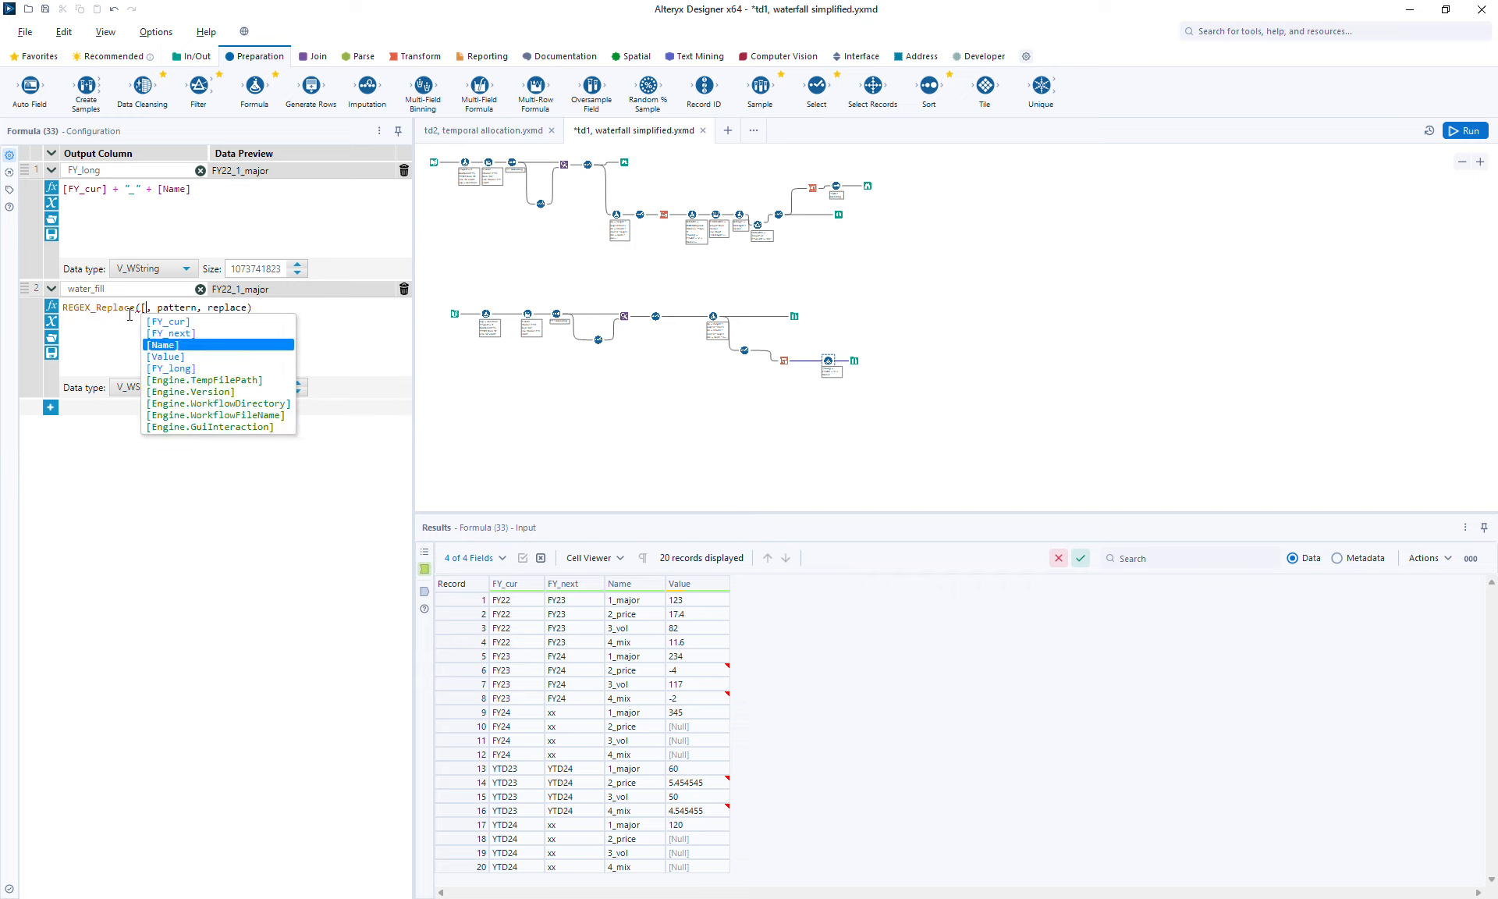
key(Return)
key(ctrl+shift+Right)
text("")
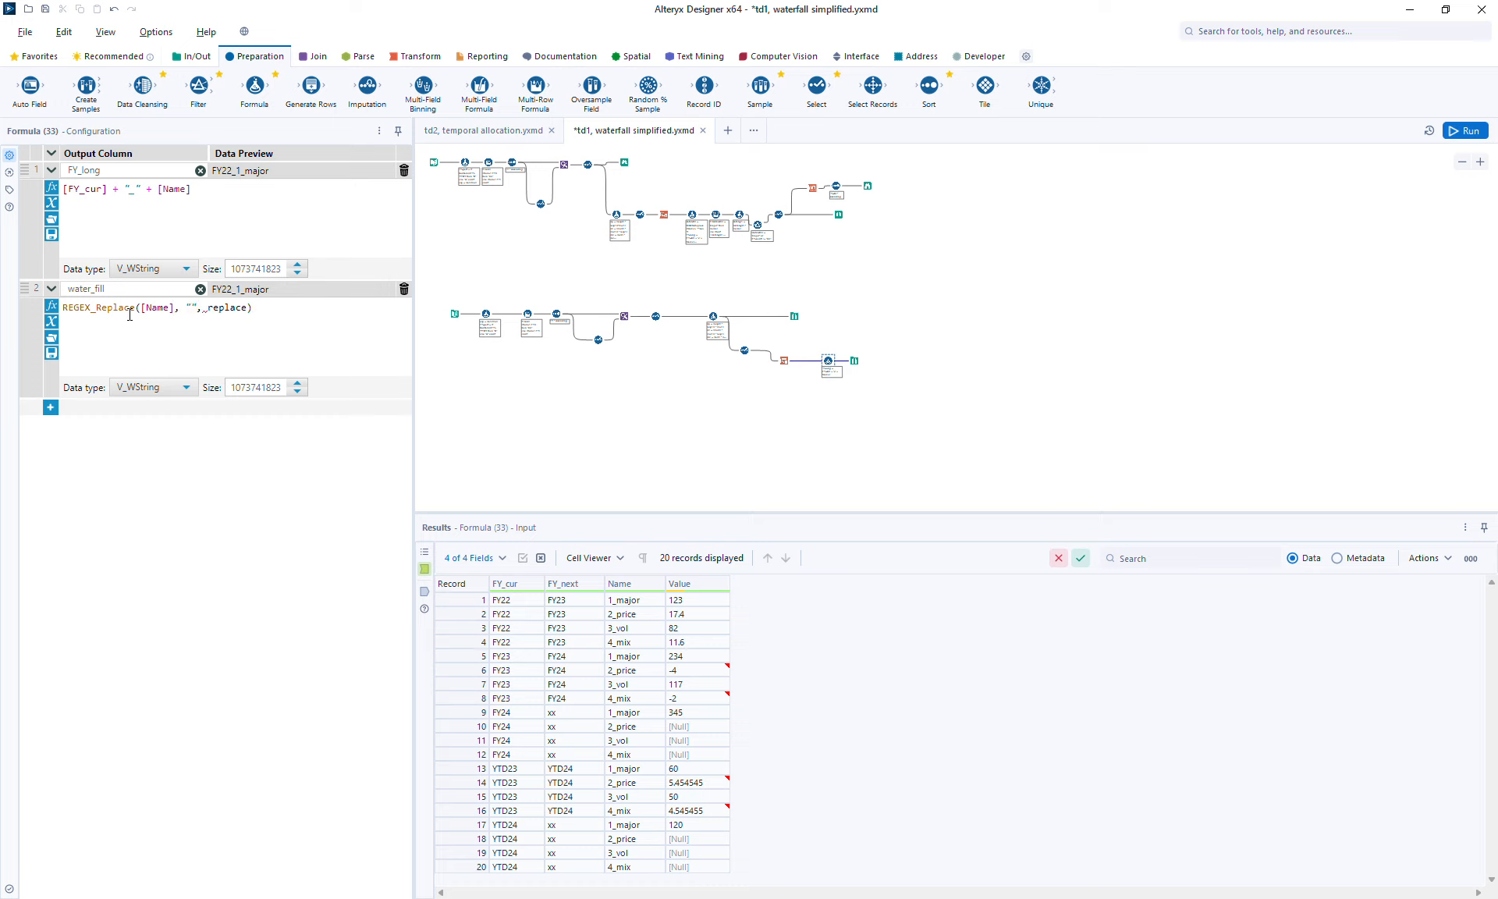
text(^\d+_)
key(ctrl+Right)
key(ctrl+shift+Right)
text(")
- Run the workflow to check the water_fill output and move the Browse tool slightly farther from the Formula tool
click(1466, 131)
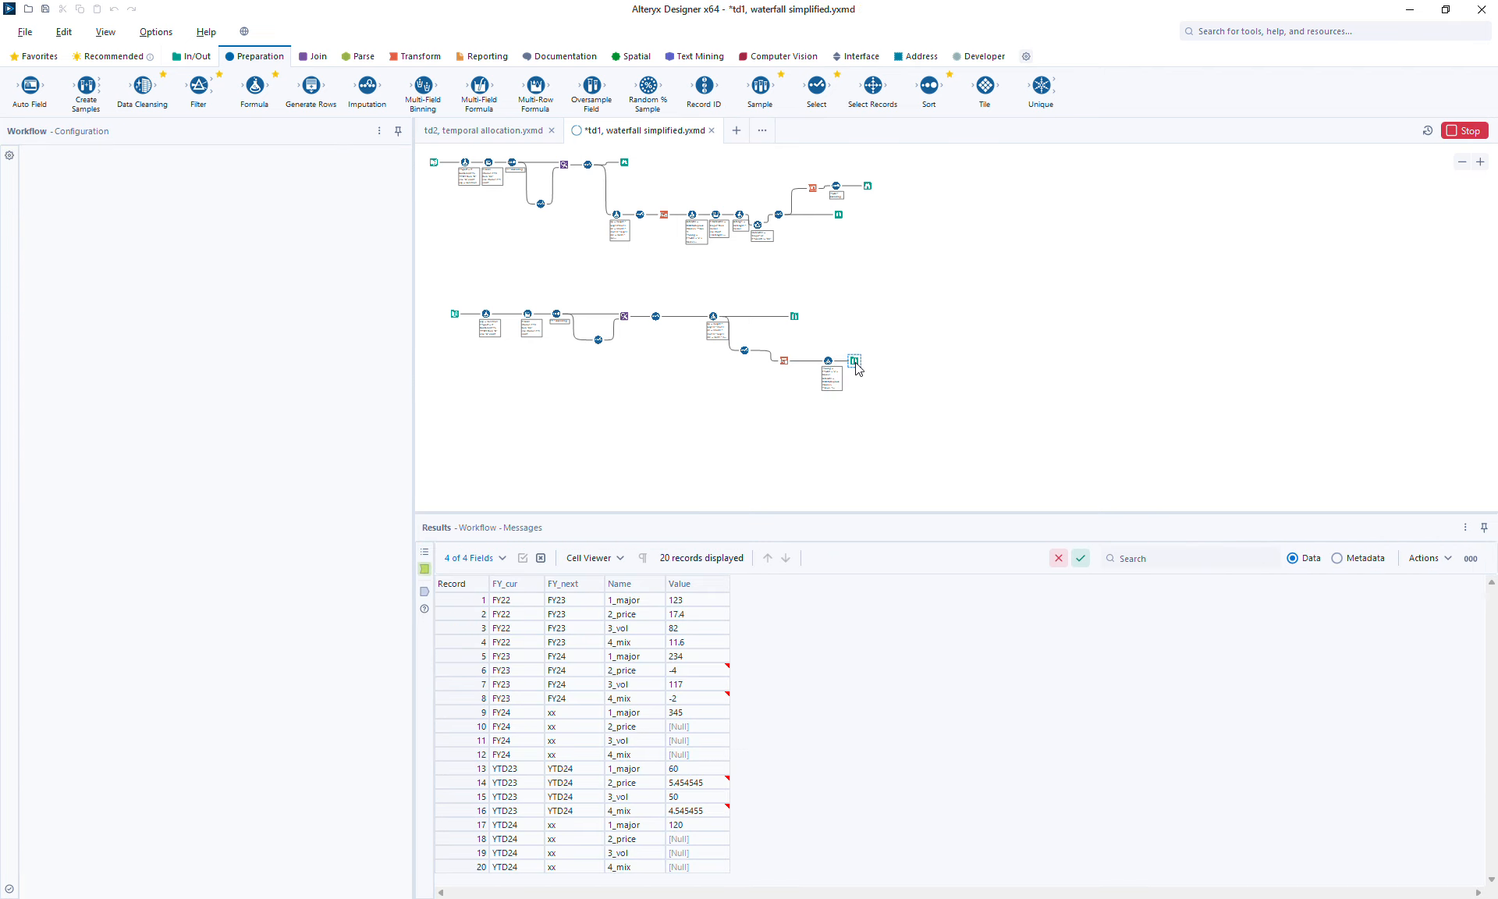
click(856, 361)
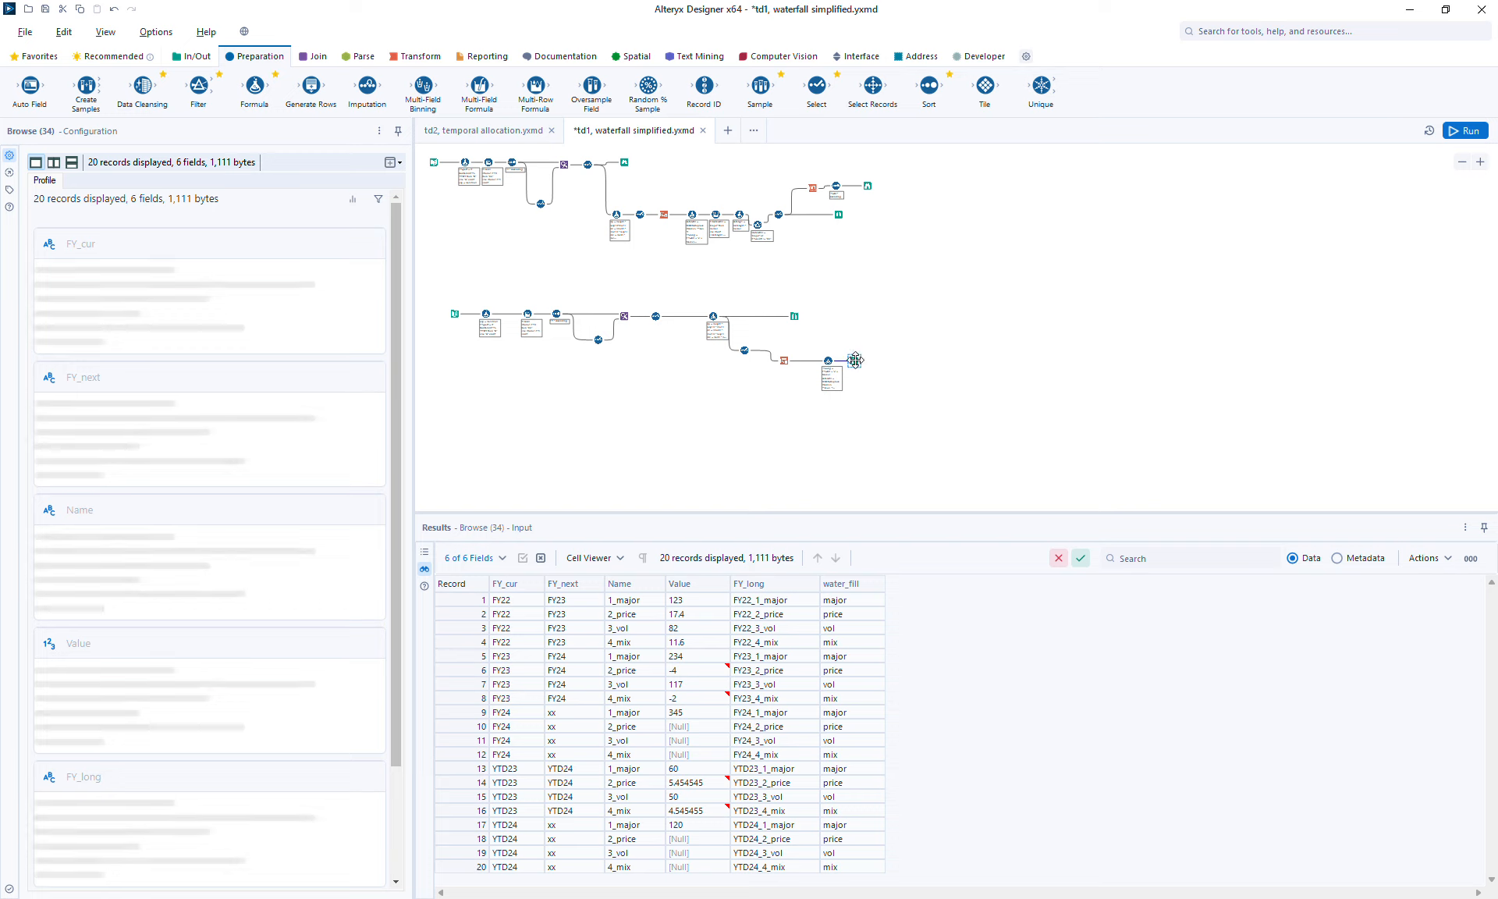
drag(855, 361, 875, 360)
- Add a third output column named FY_short to the same Formula tool
click(829, 361)
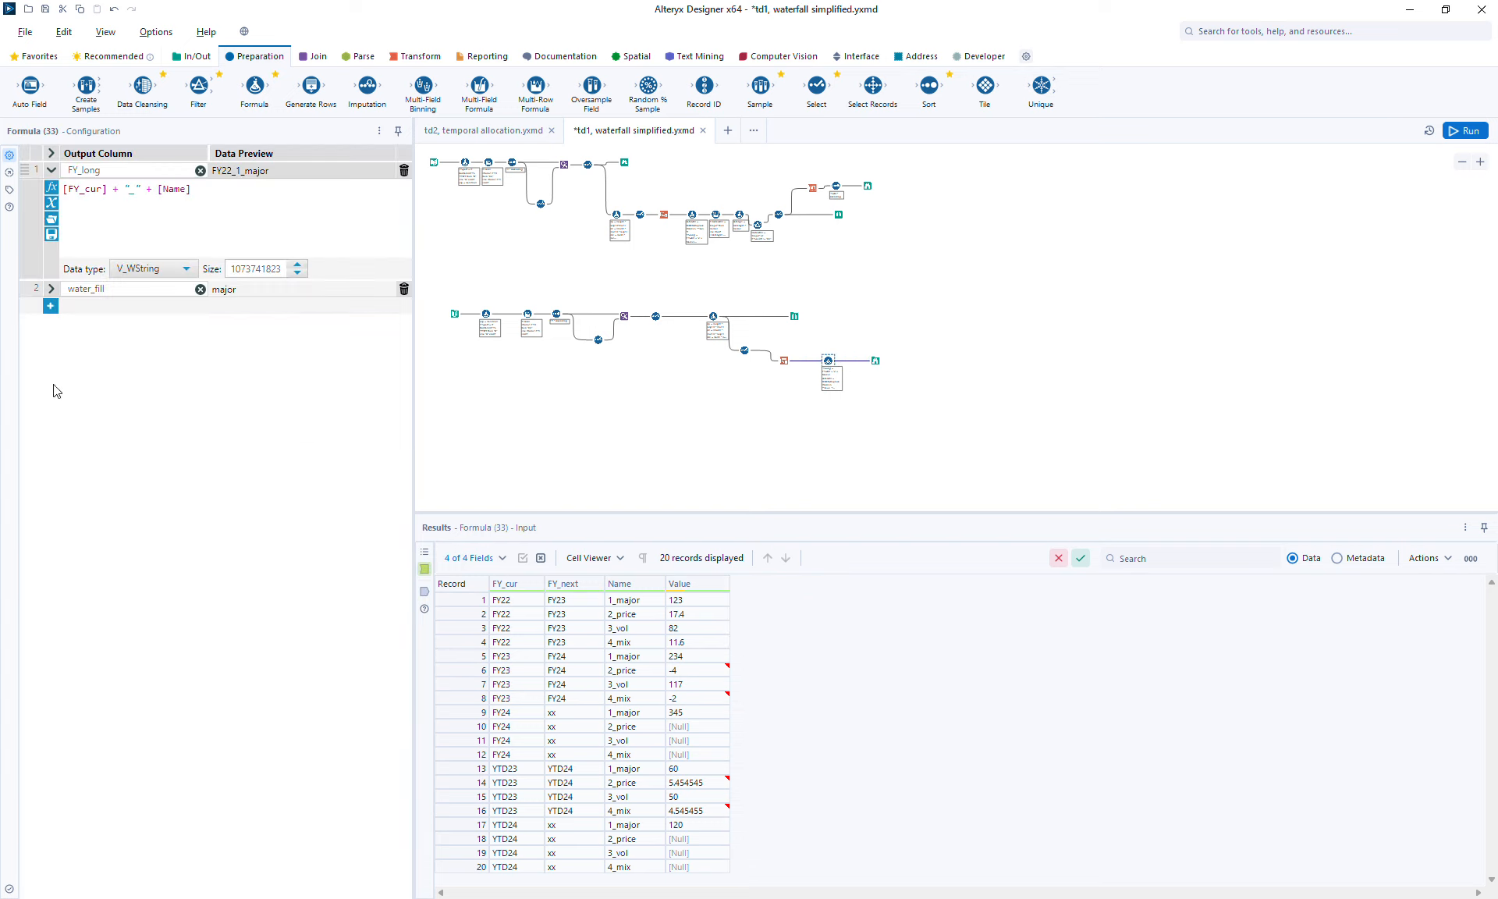
click(51, 289)
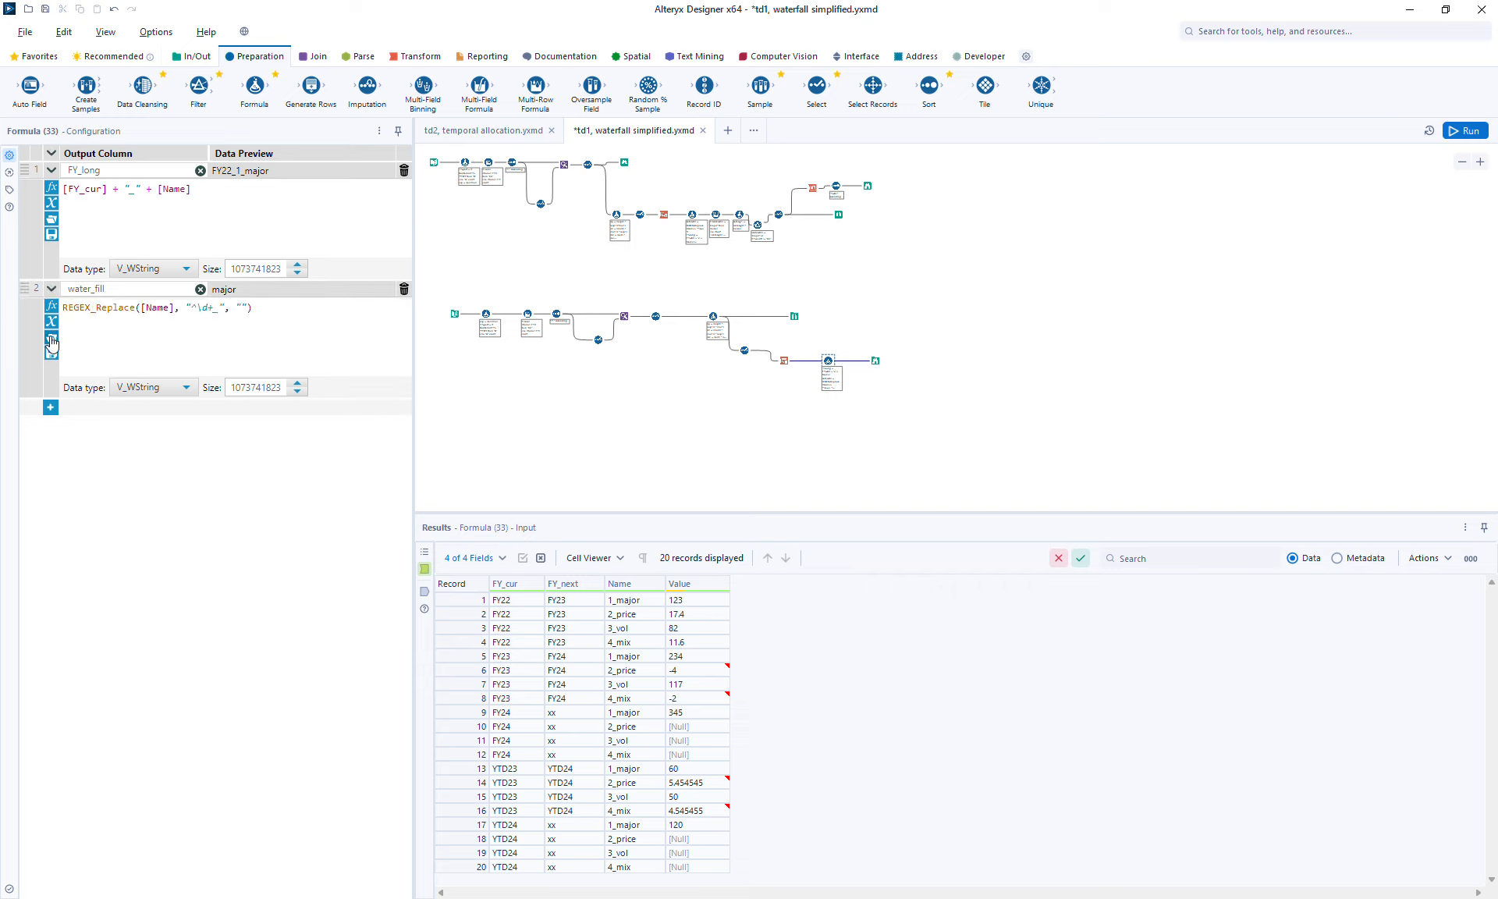
click(50, 411)
click(78, 410)
click(81, 421)
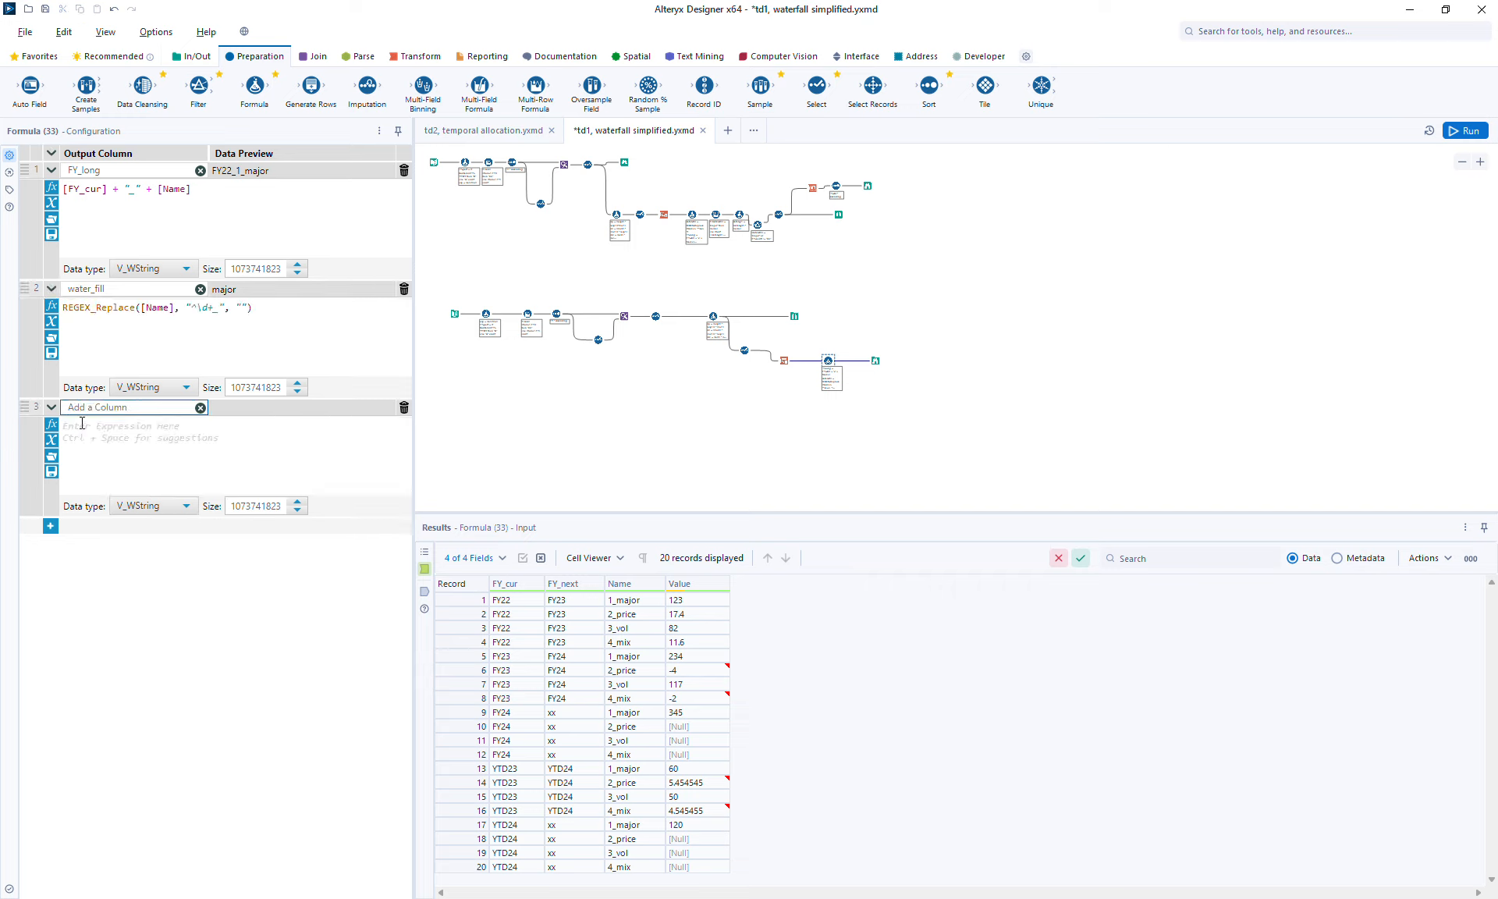
text(FY_short)
- Begin the FY_short expression with if [water_fill]="major" then [FY_cur], ending on a line break
click(101, 451)
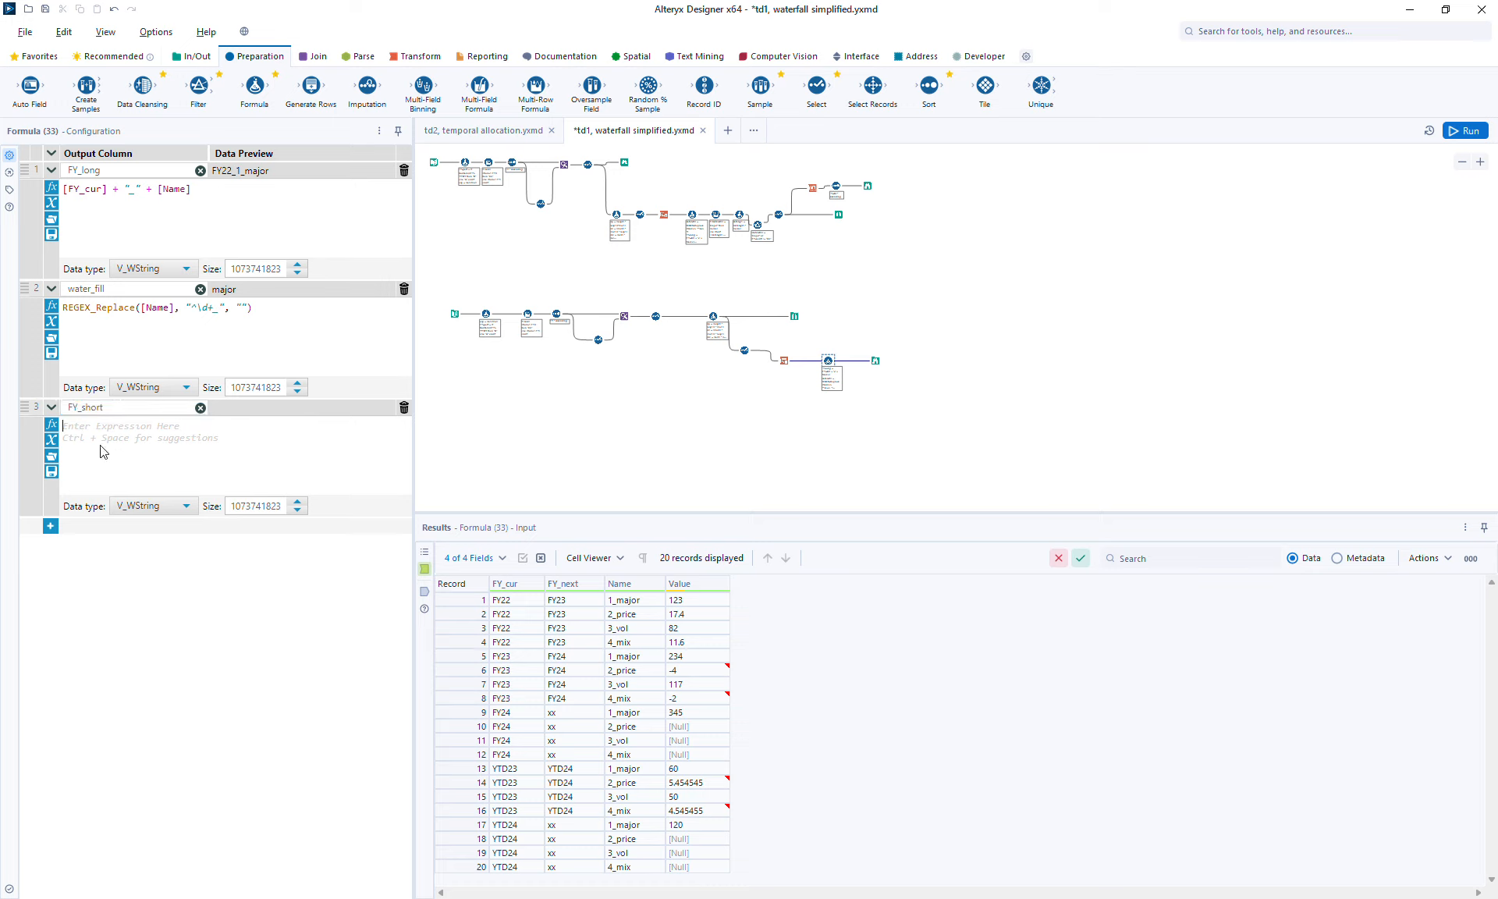
text(if [w)
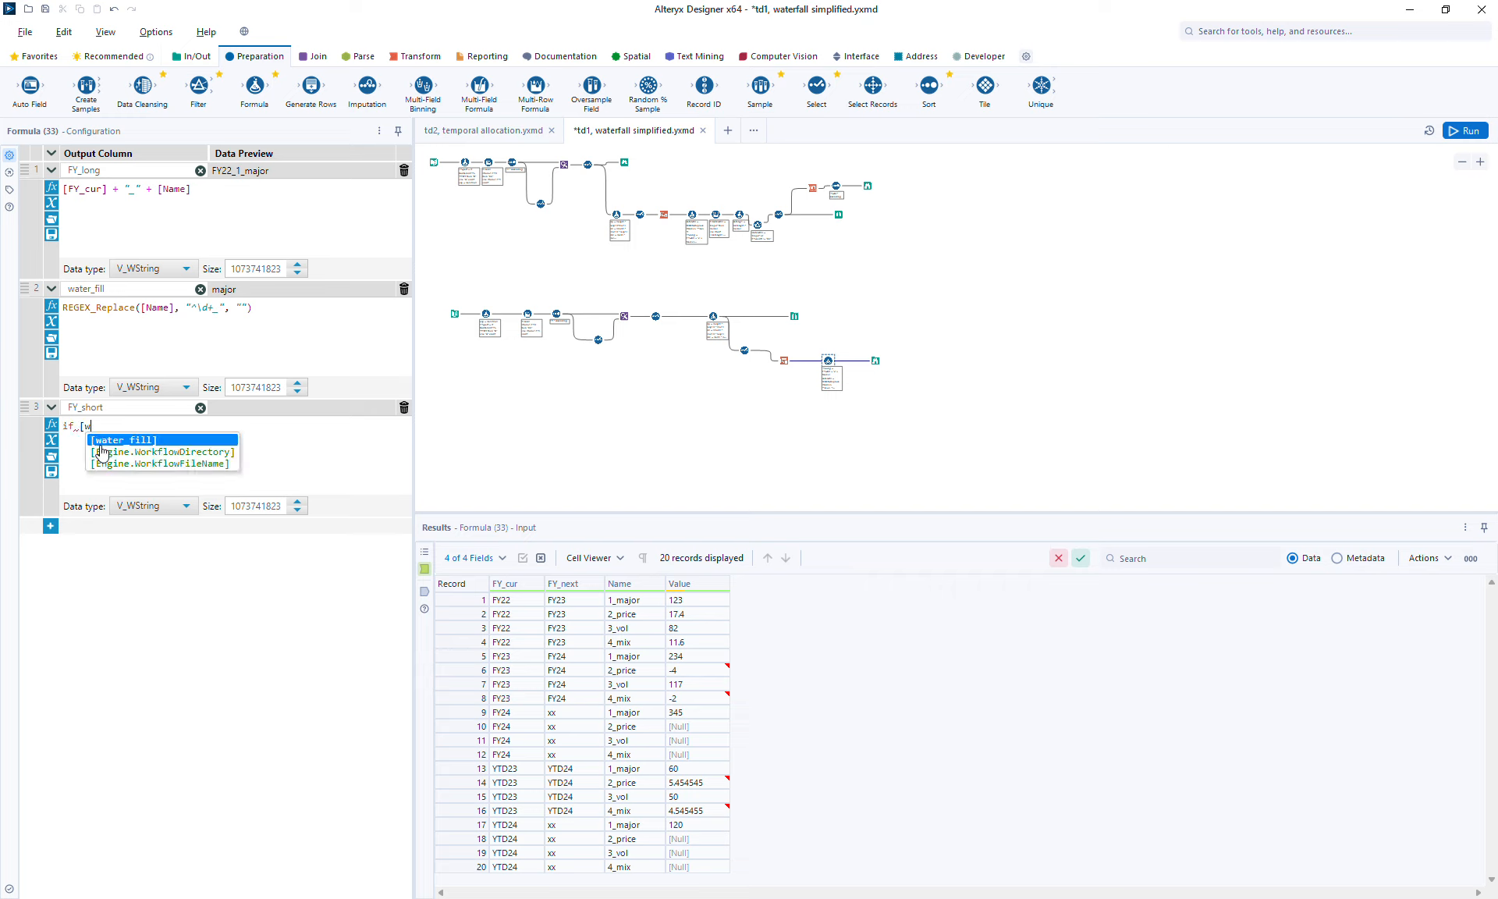
key(Return)
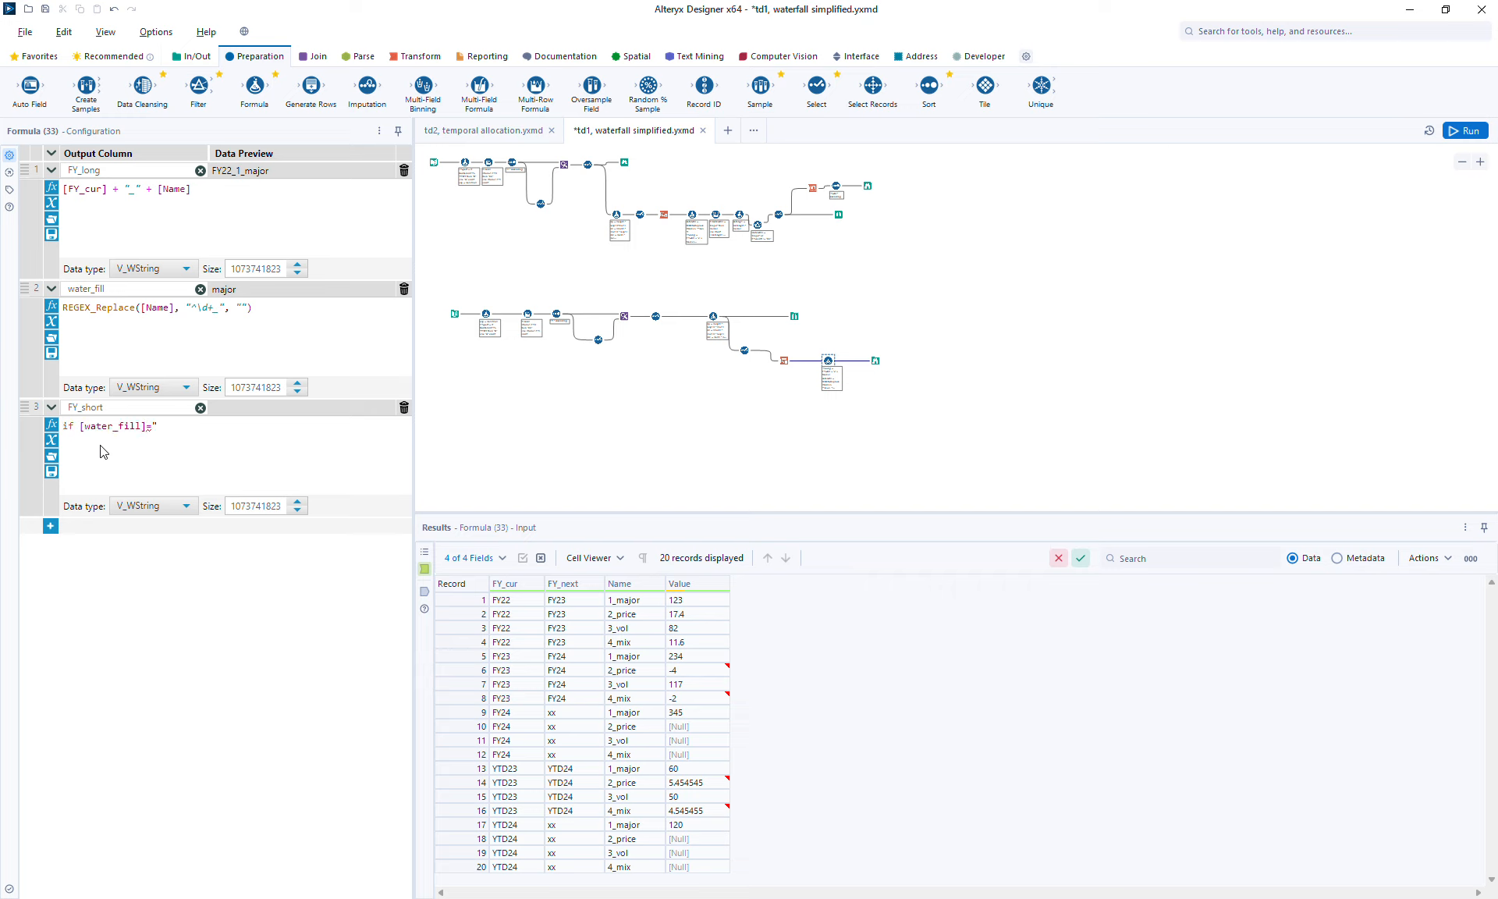
text(="major" then [)
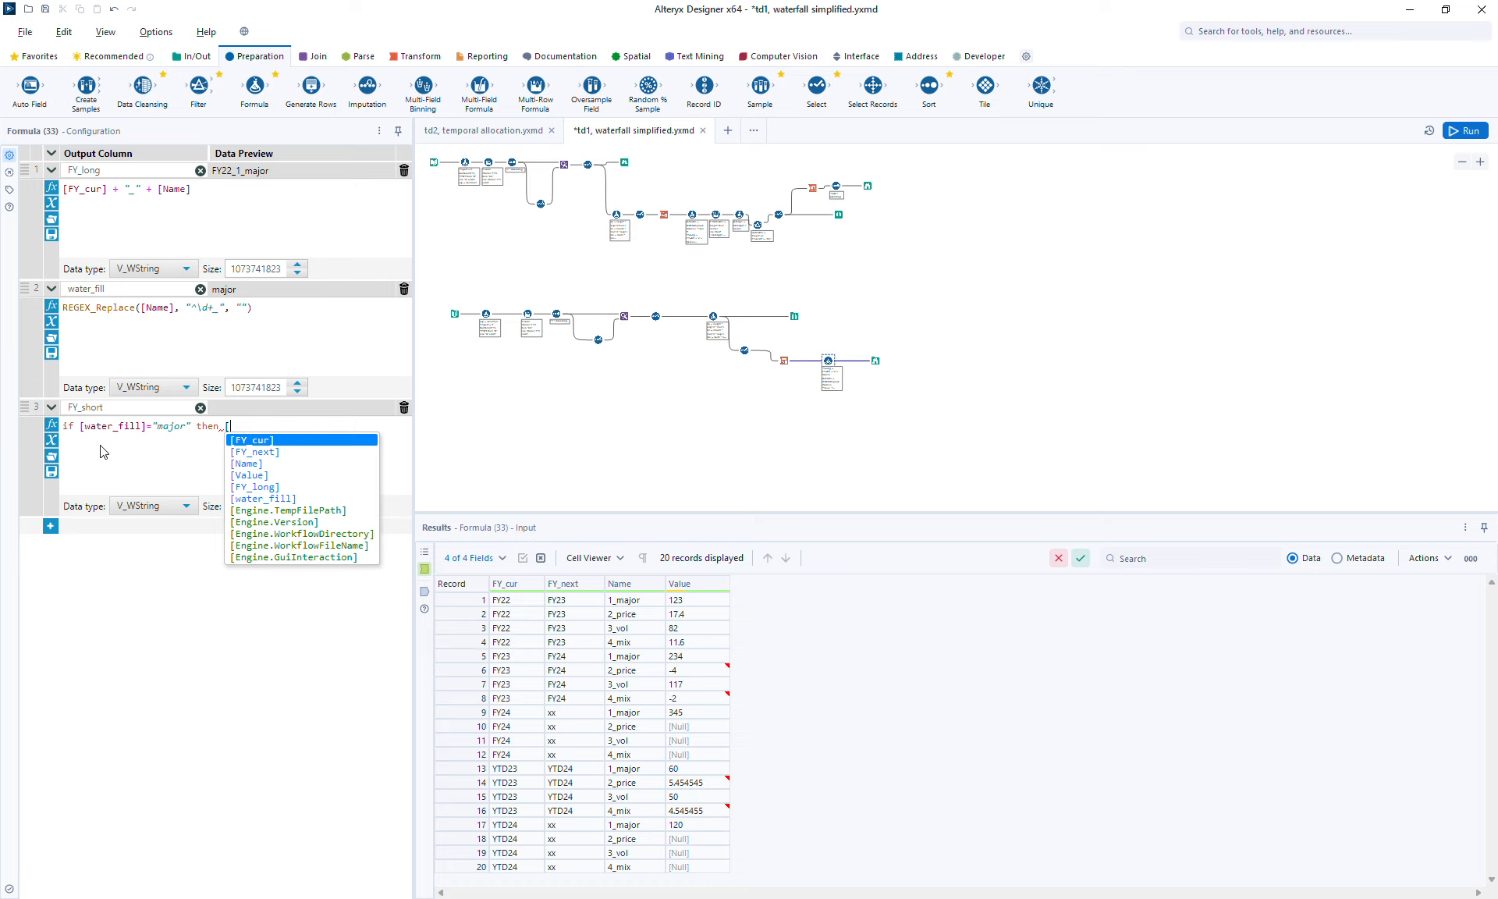
text(F)
key(Return)
key(Return)
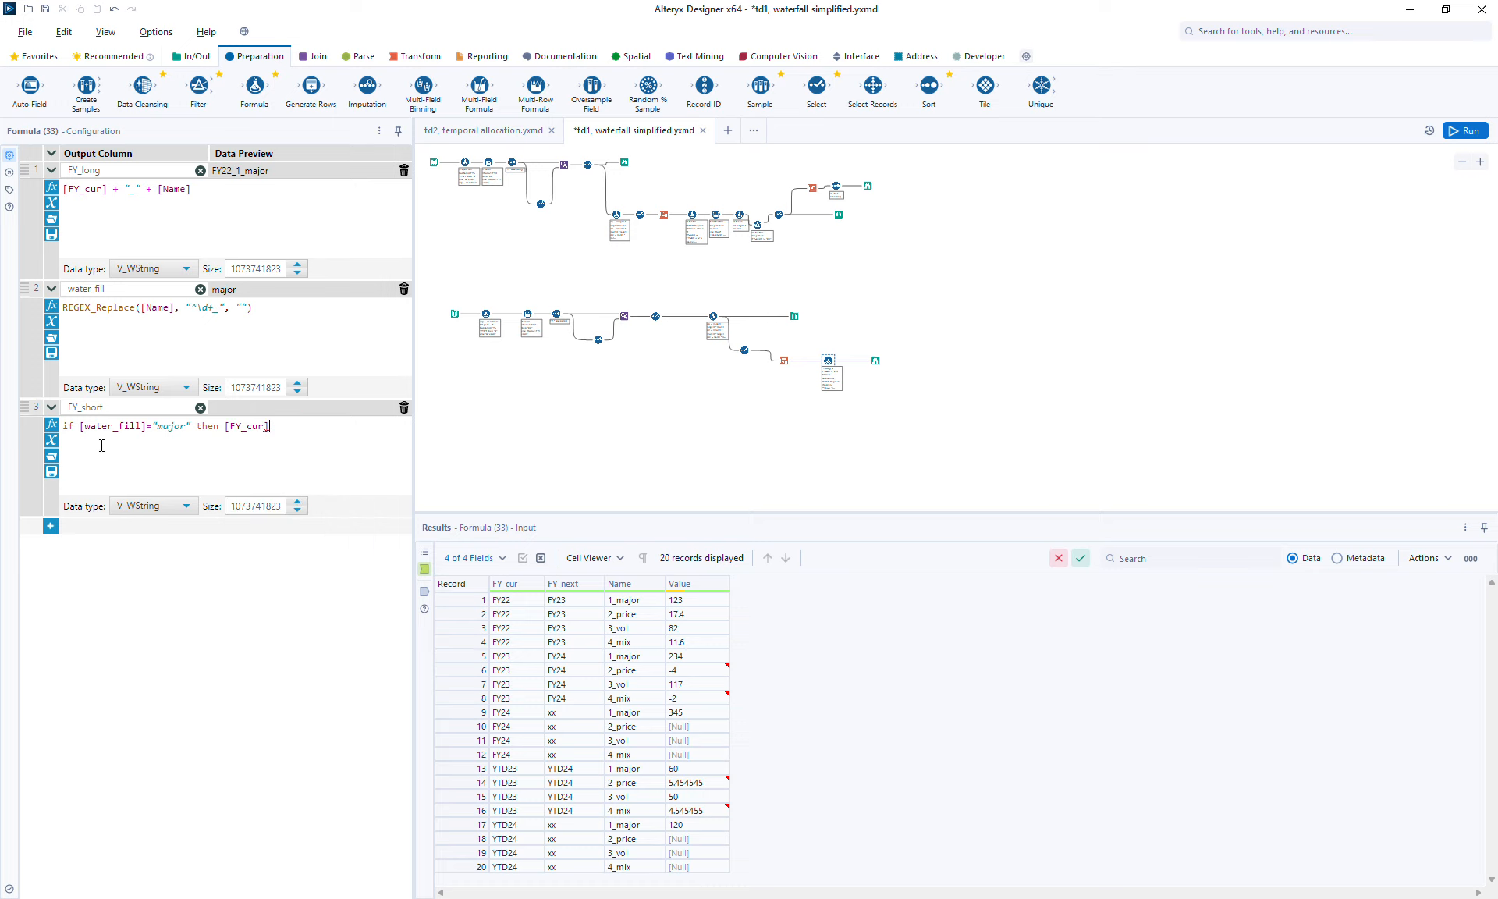
- Complete the FY_short expression with else [water_fill] endif and run the workflow to inspect the Browse output
text(else [)
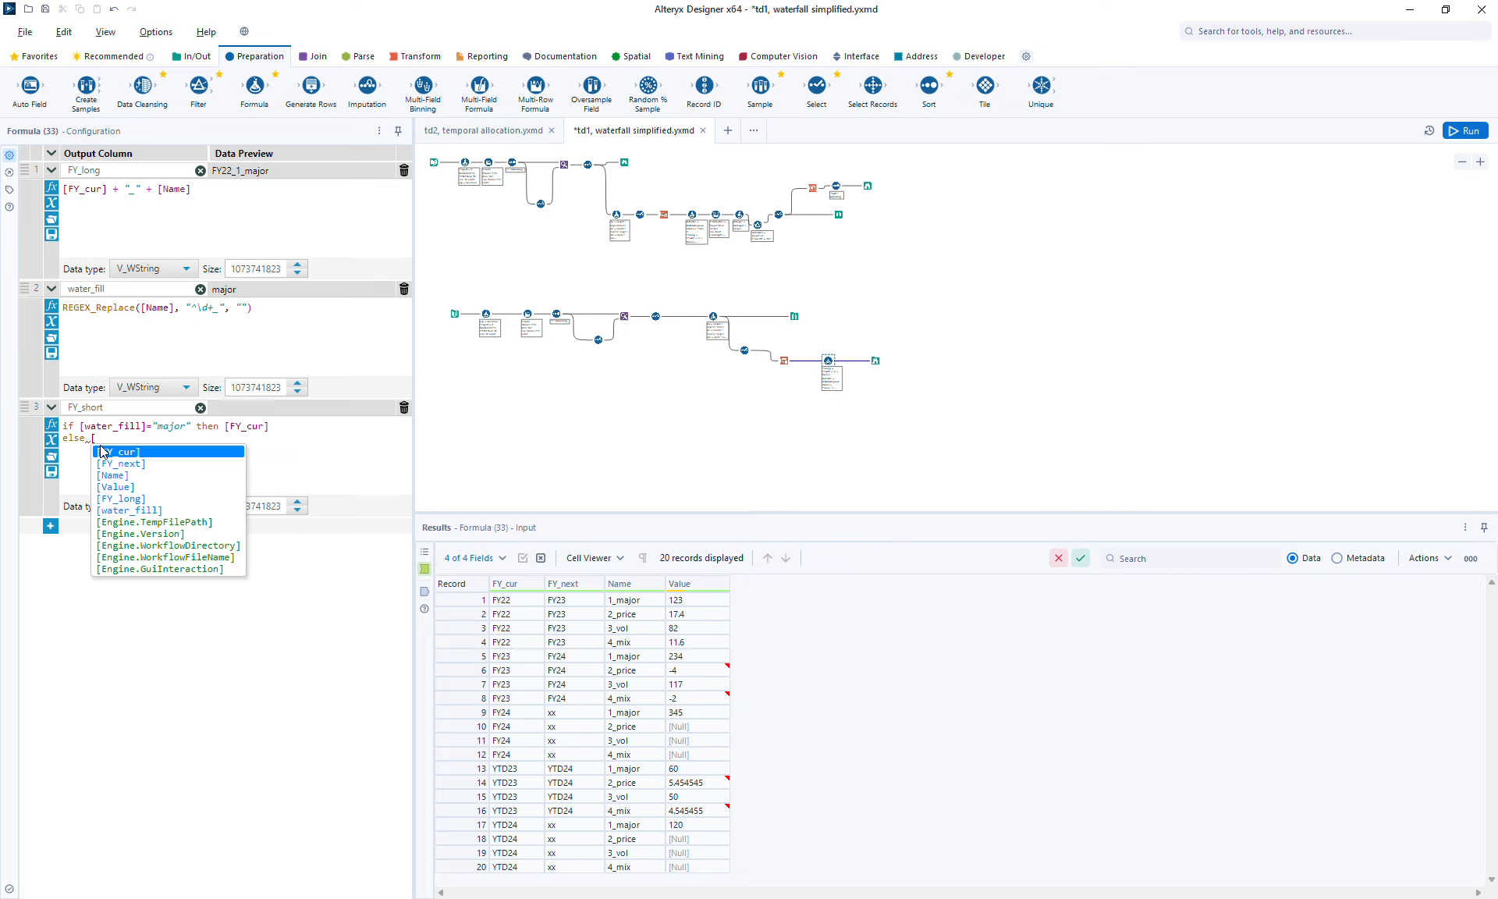
key(Down)
key(Down)
key(Down)
key(Return)
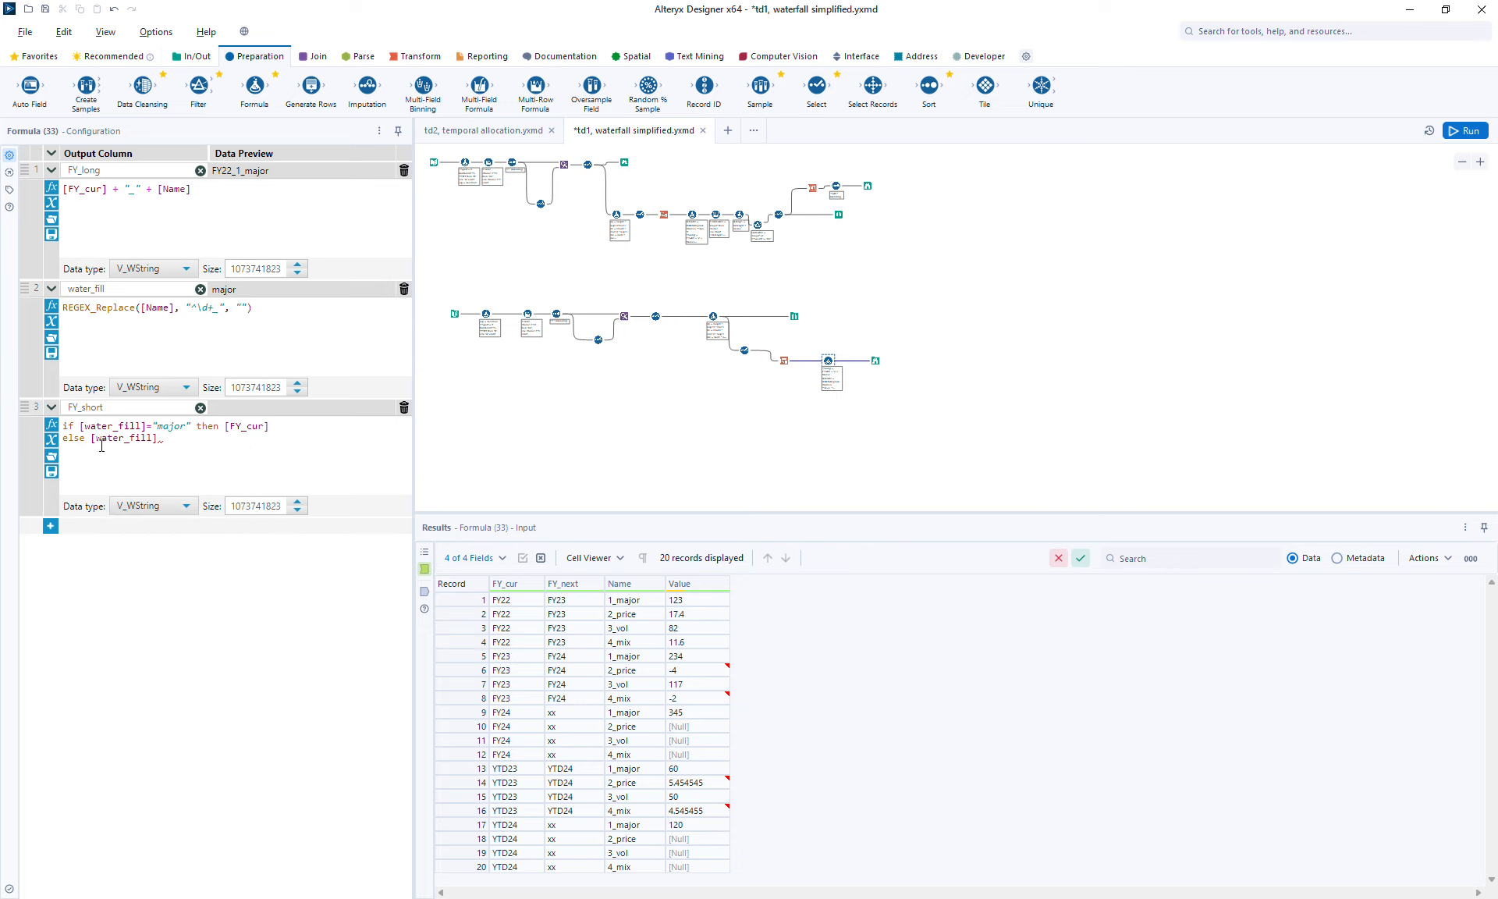
text(endif)
click(1454, 133)
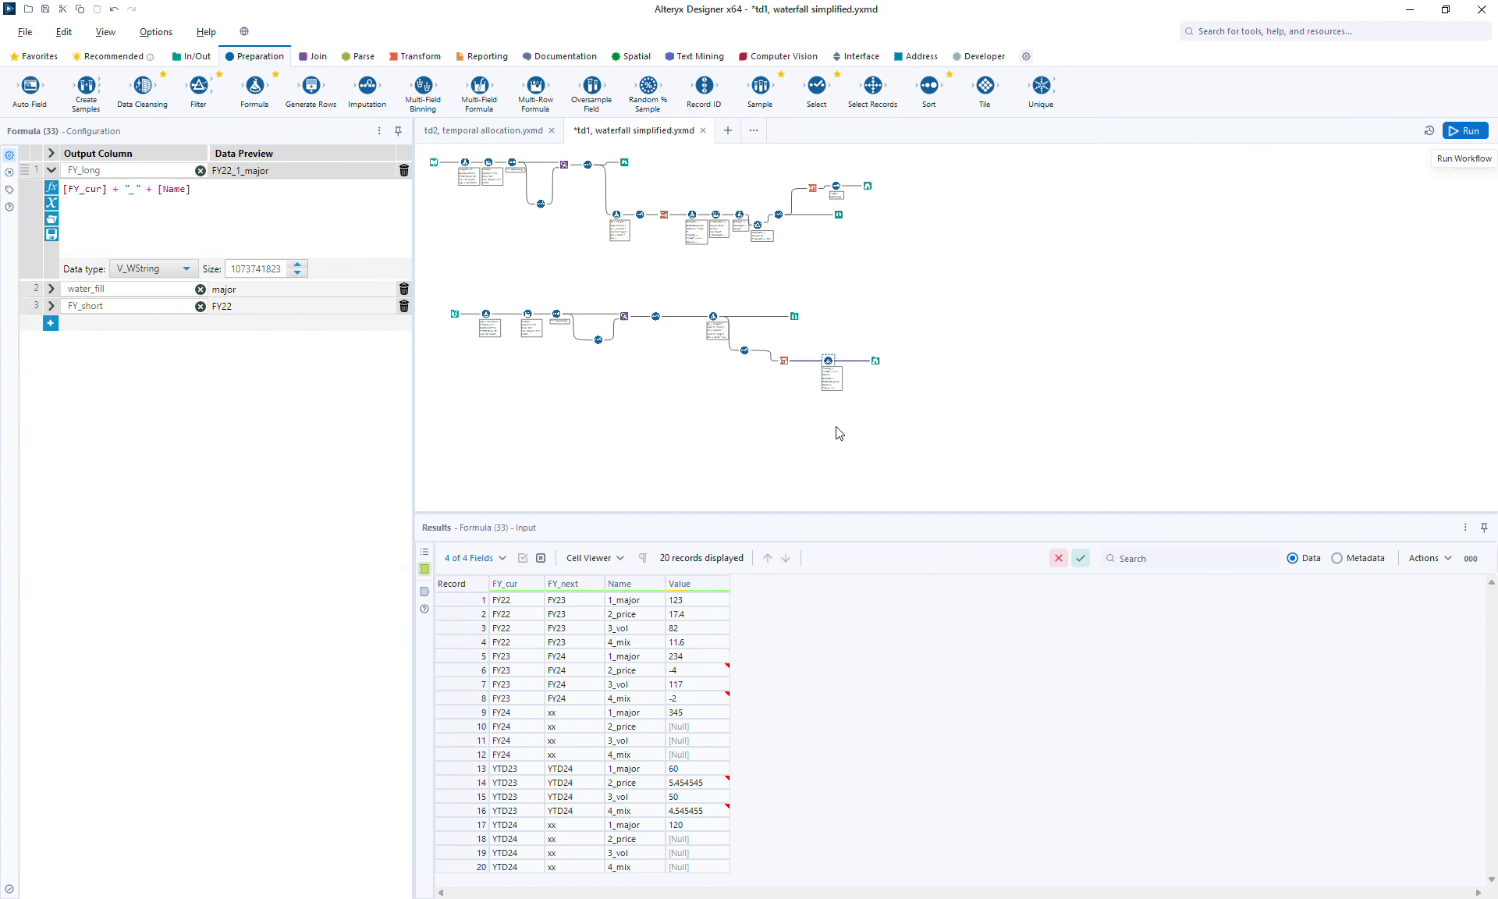
click(874, 363)
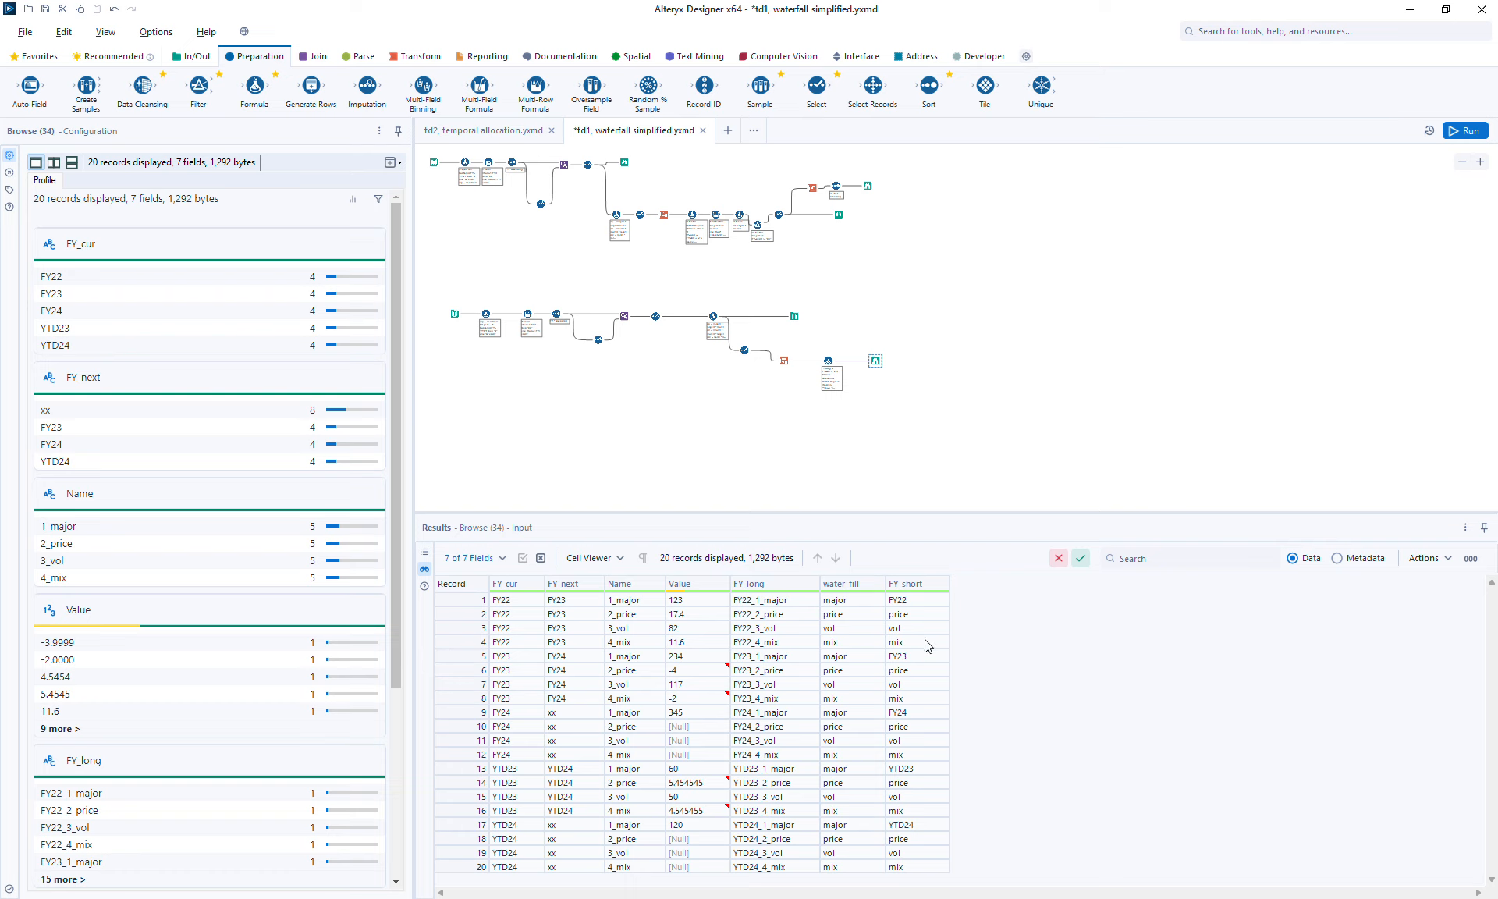
- Move the Browse tool farther from the Formula tool and examine water_y1 and water_y2 in the upper reference branch's final Browse output
drag(876, 362, 949, 353)
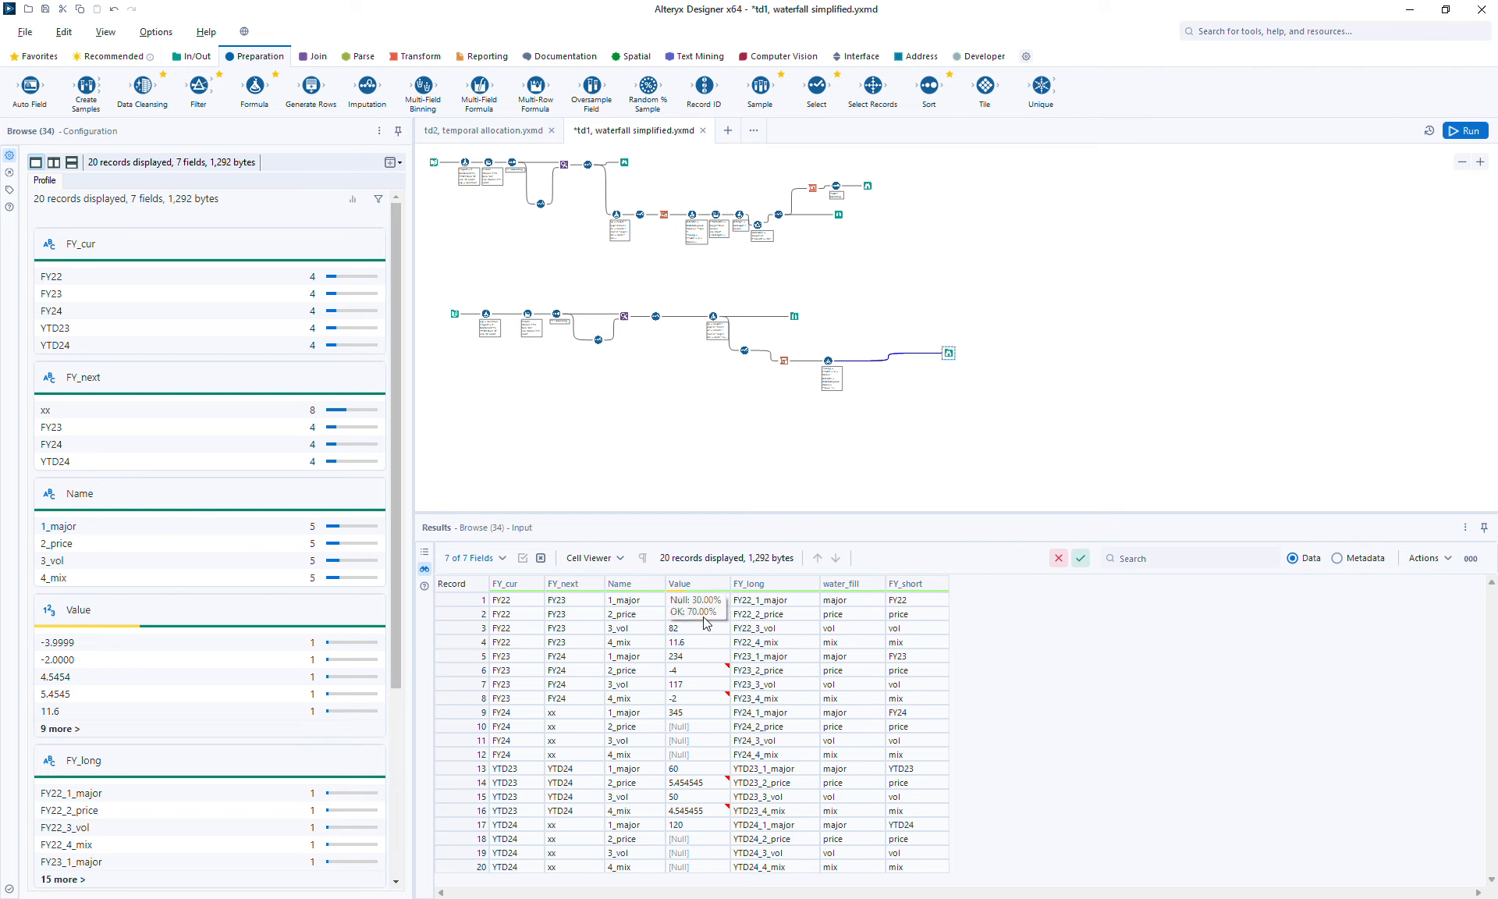
click(839, 214)
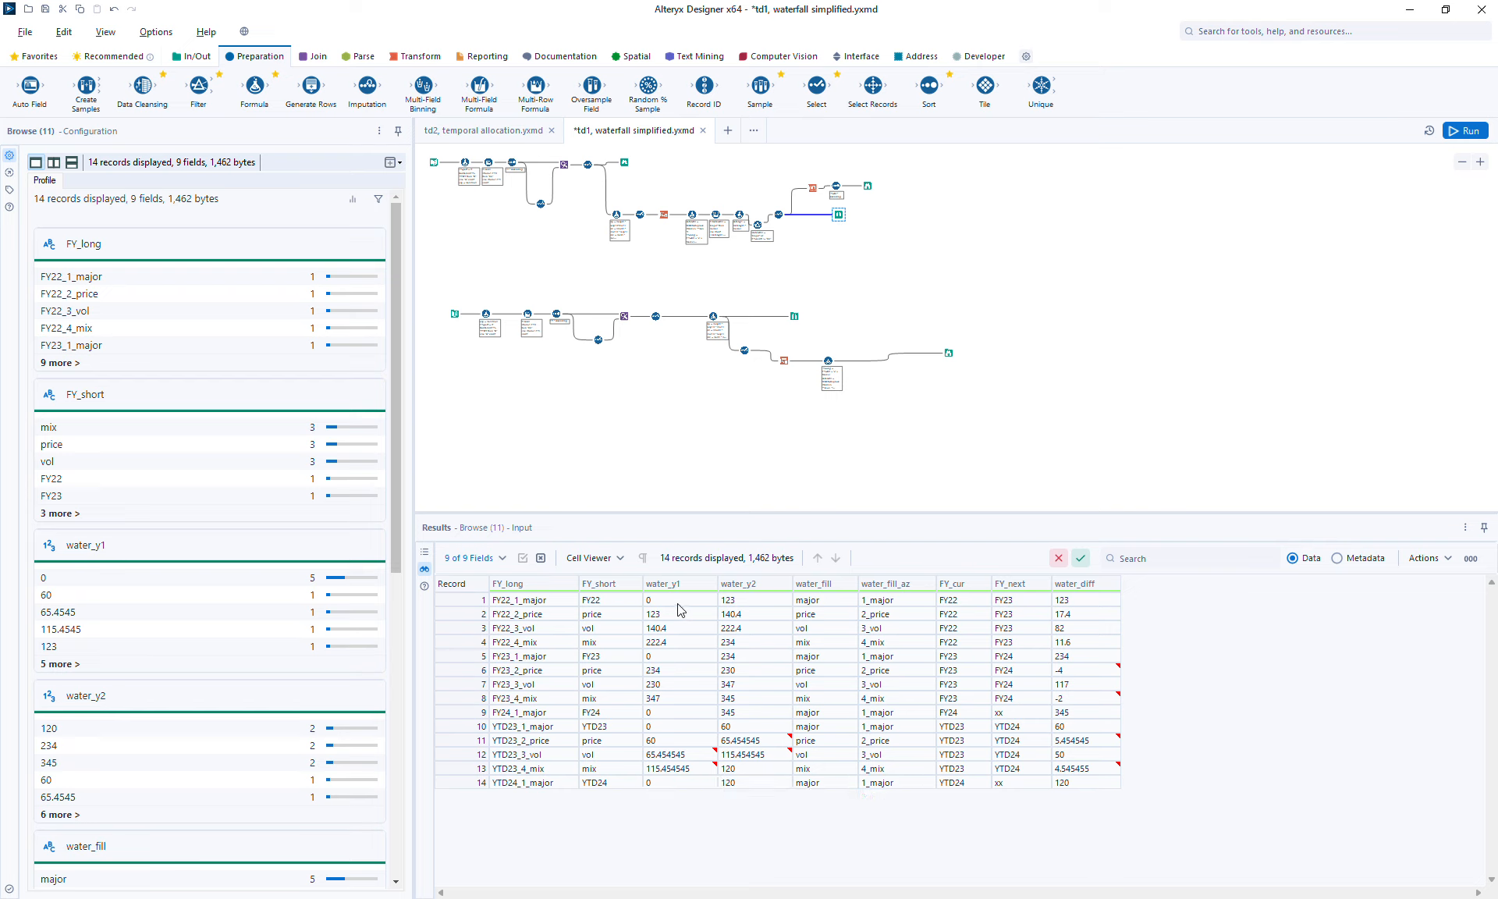
click(667, 609)
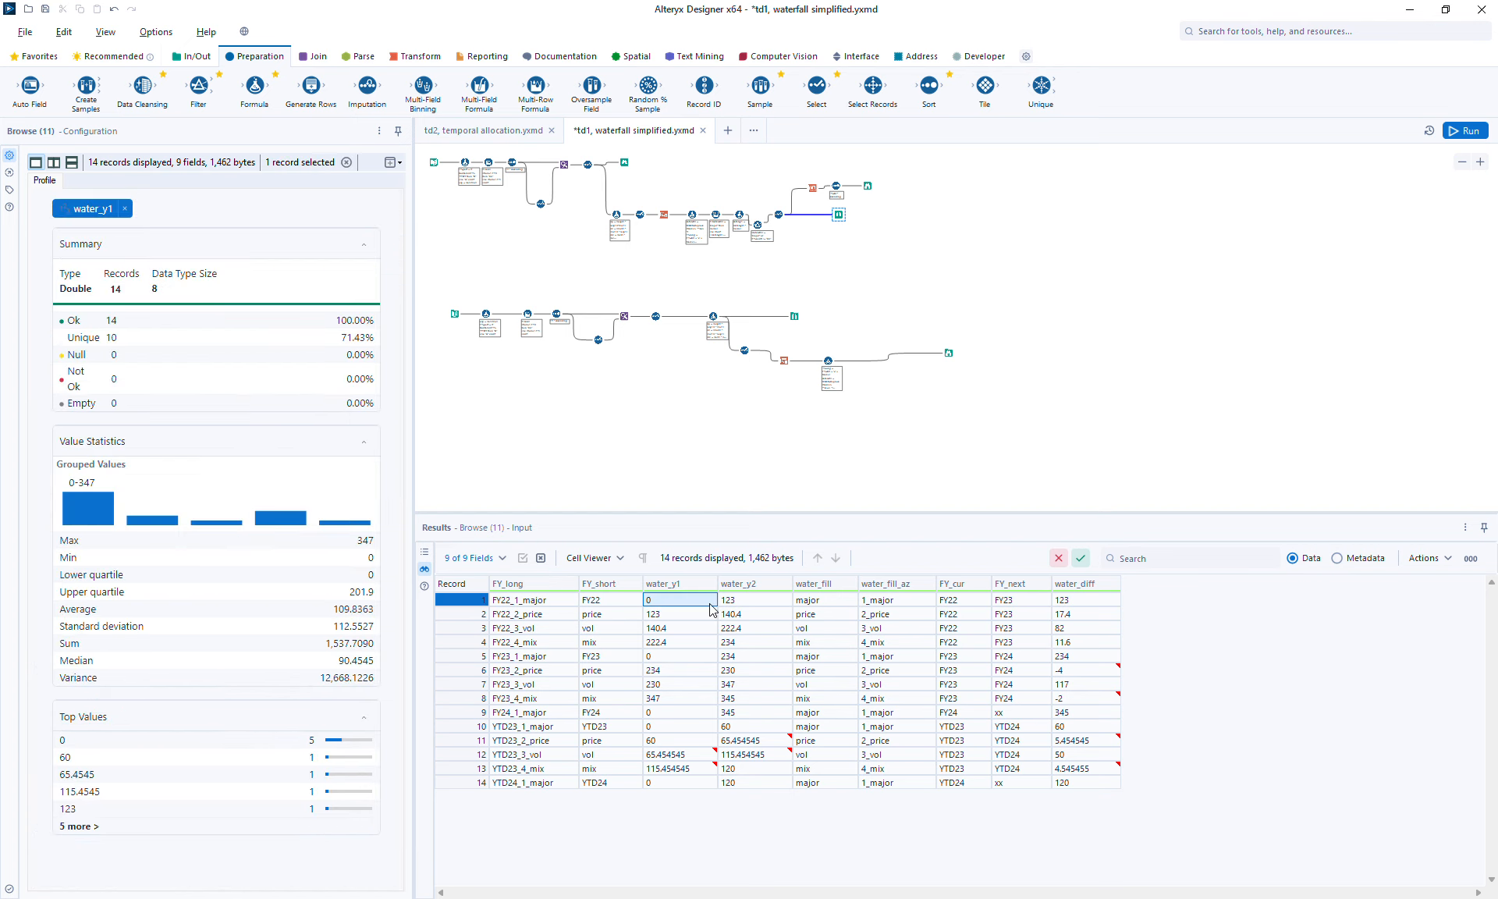
click(746, 603)
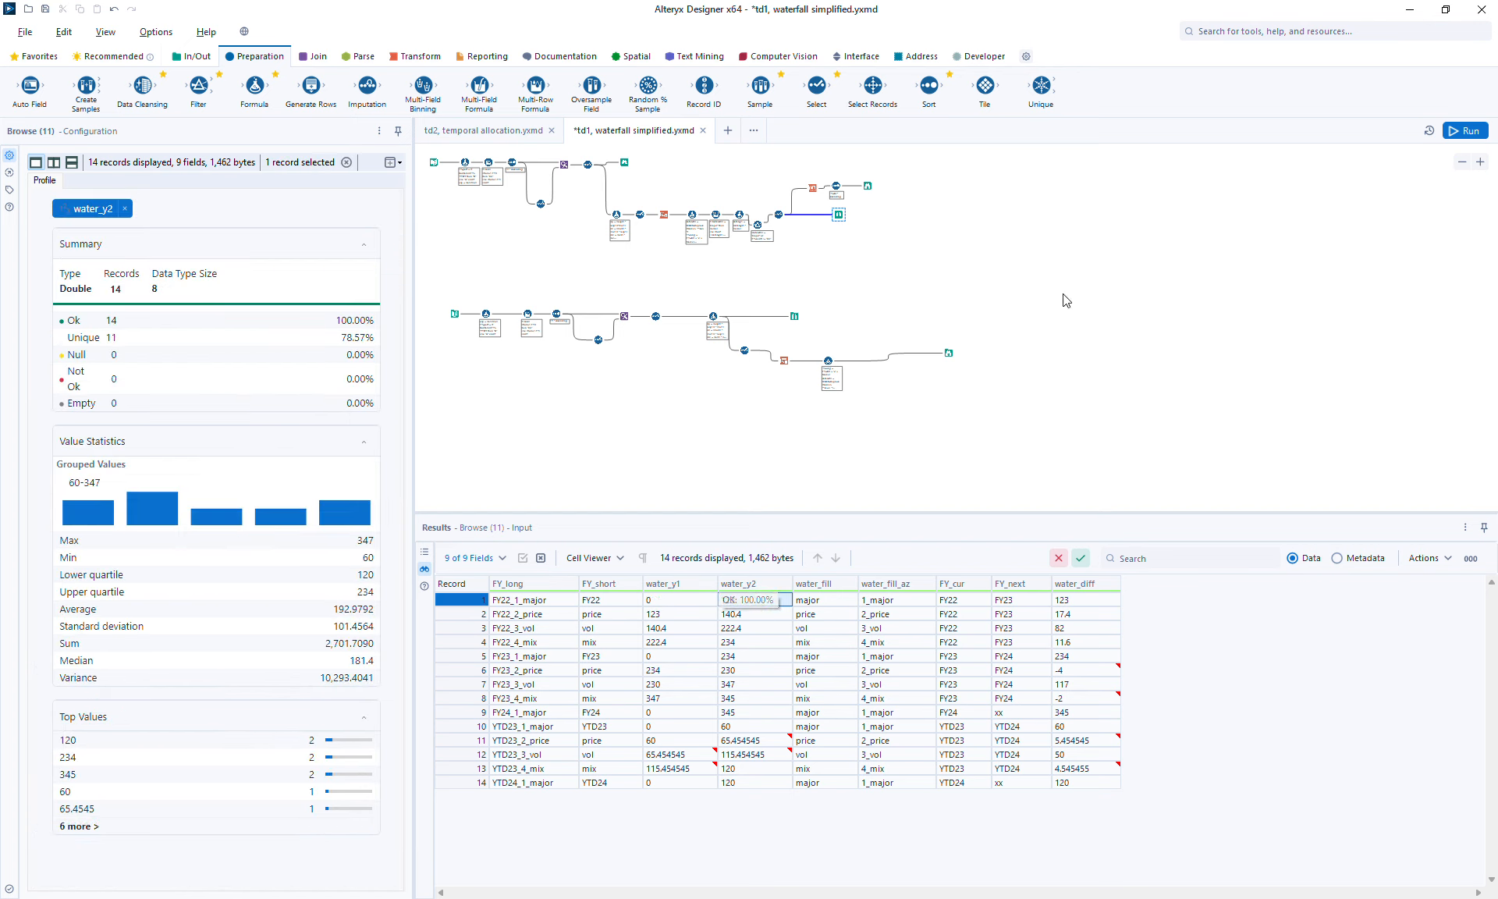
click(950, 352)
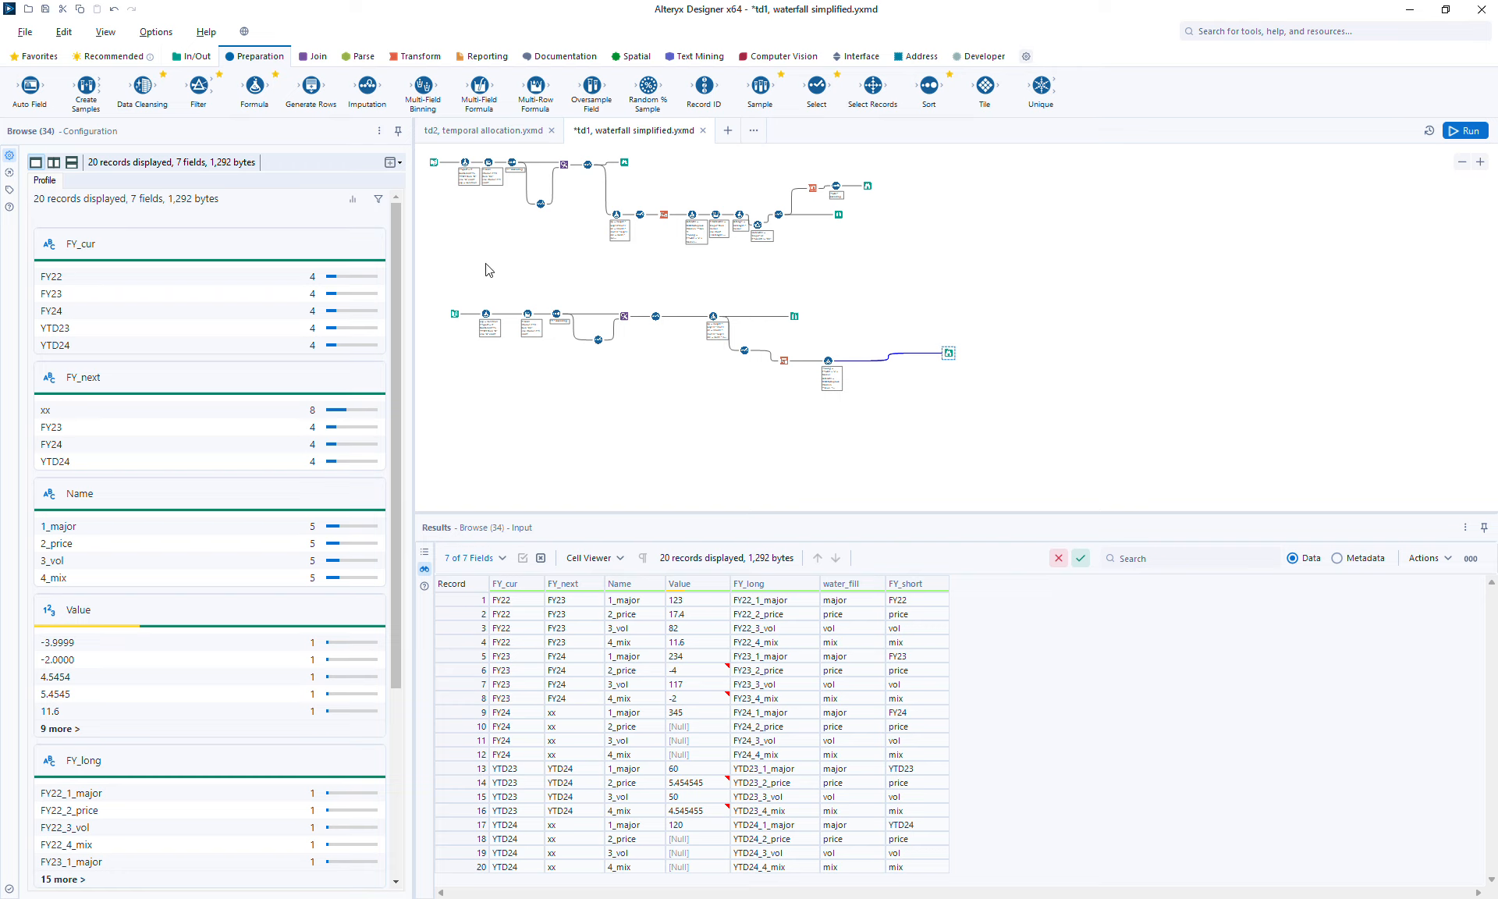
- Insert a Multi-Row Formula tool before the lower branch's Browse tool, creating a new Double field named water_y2
drag(536, 86, 861, 365)
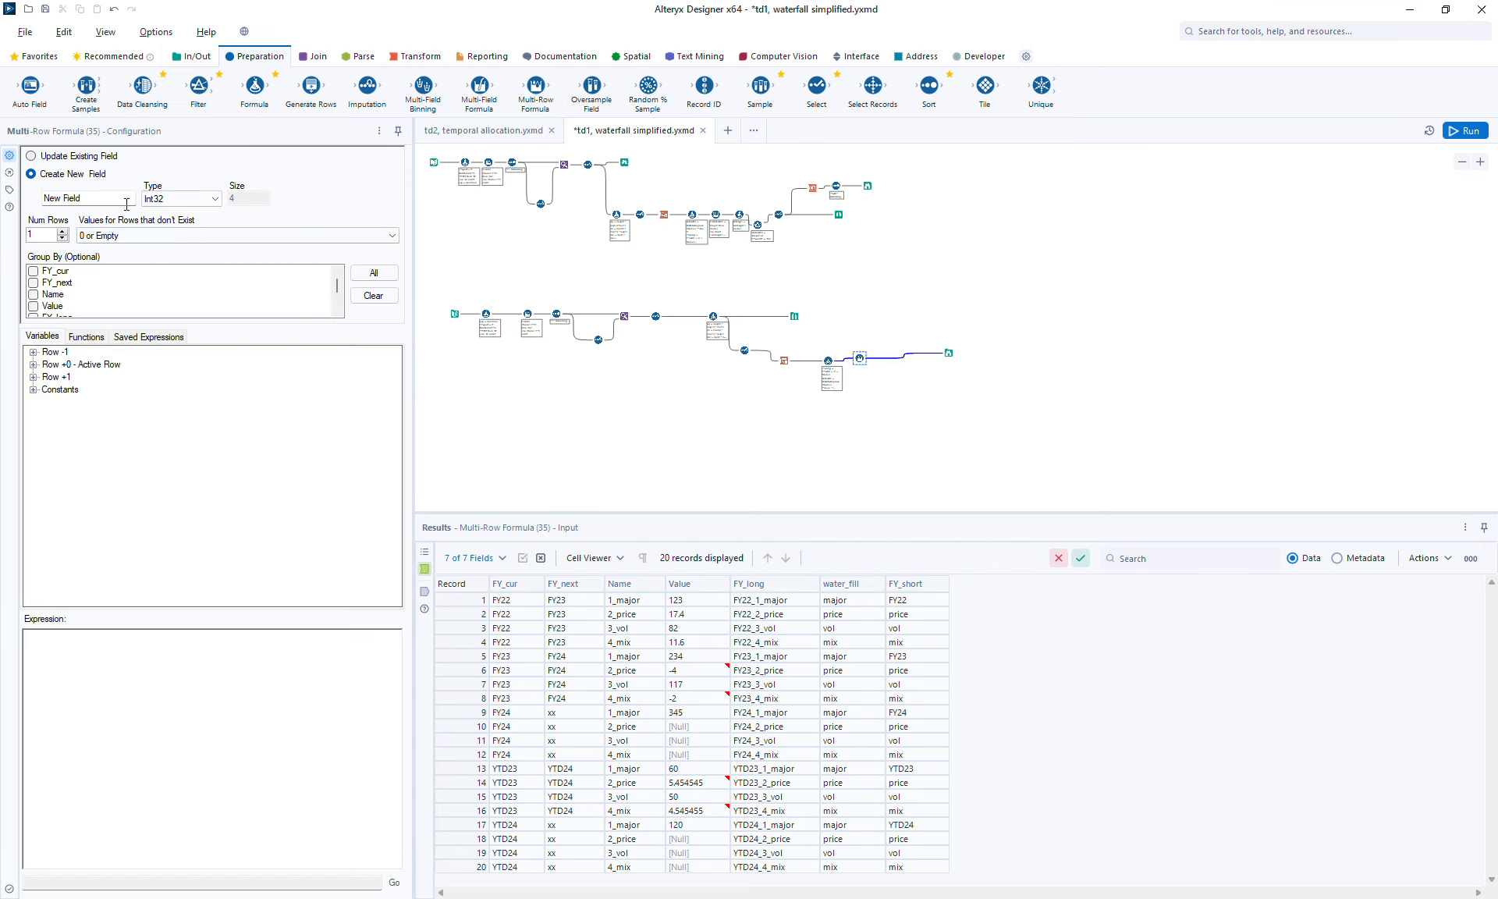
text(wa)
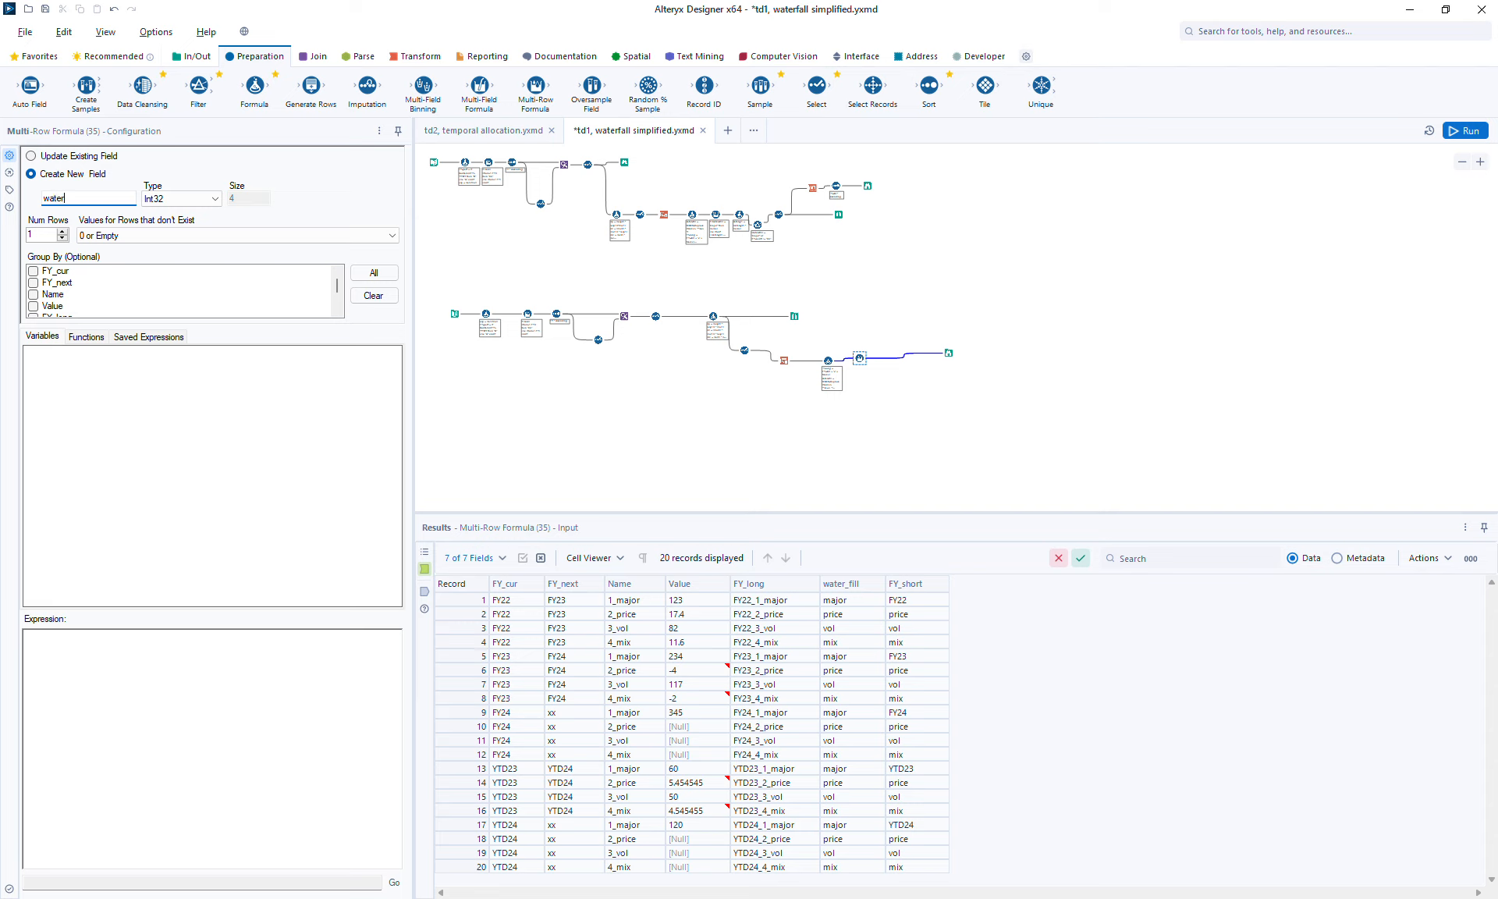
text(ter_y2)
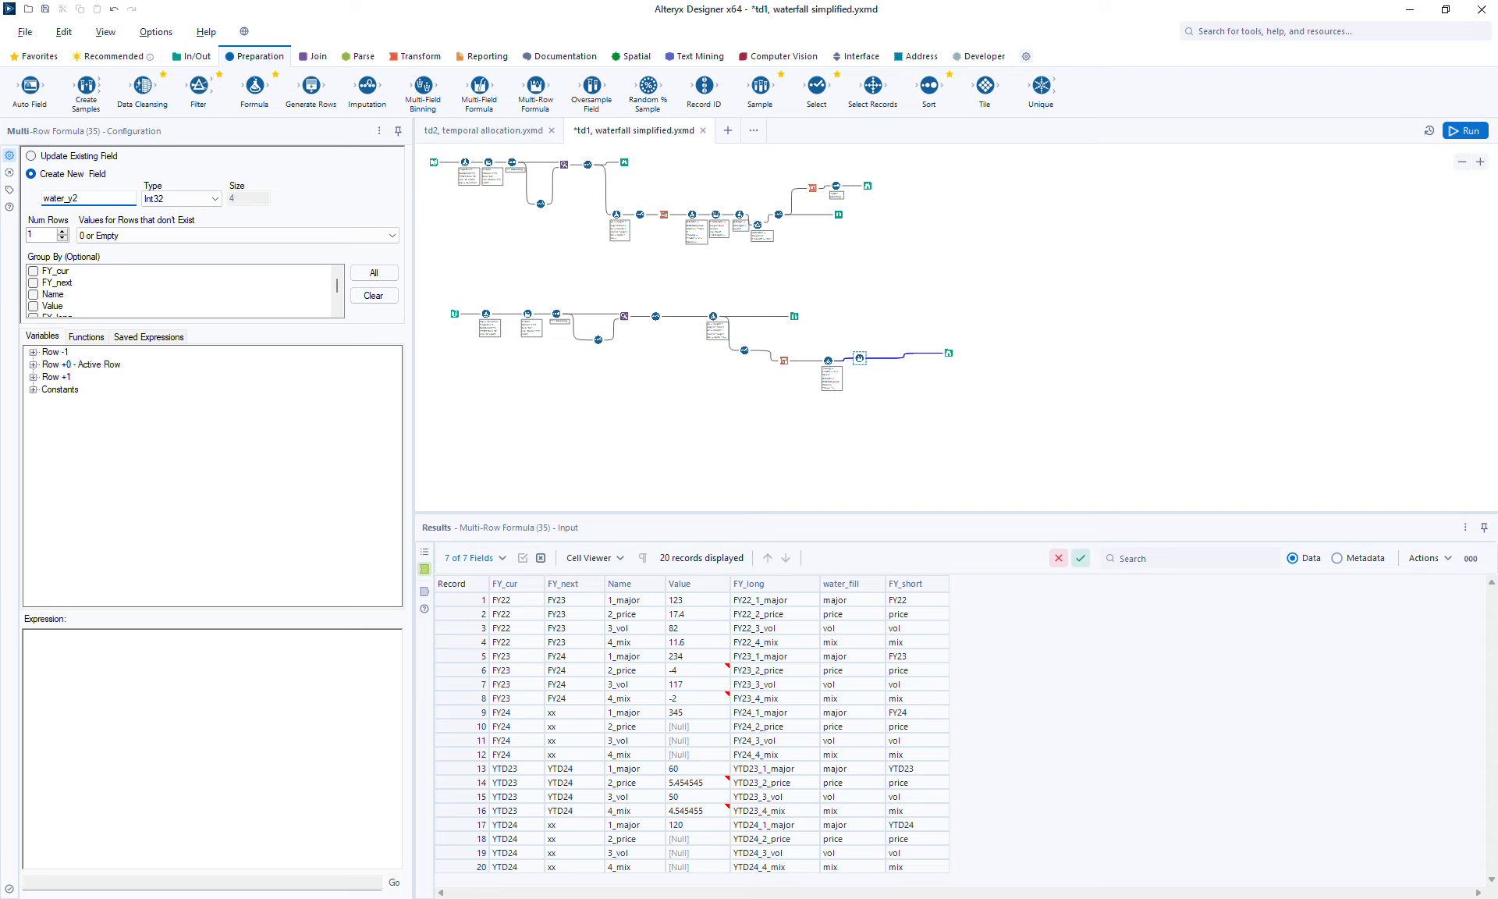
click(187, 198)
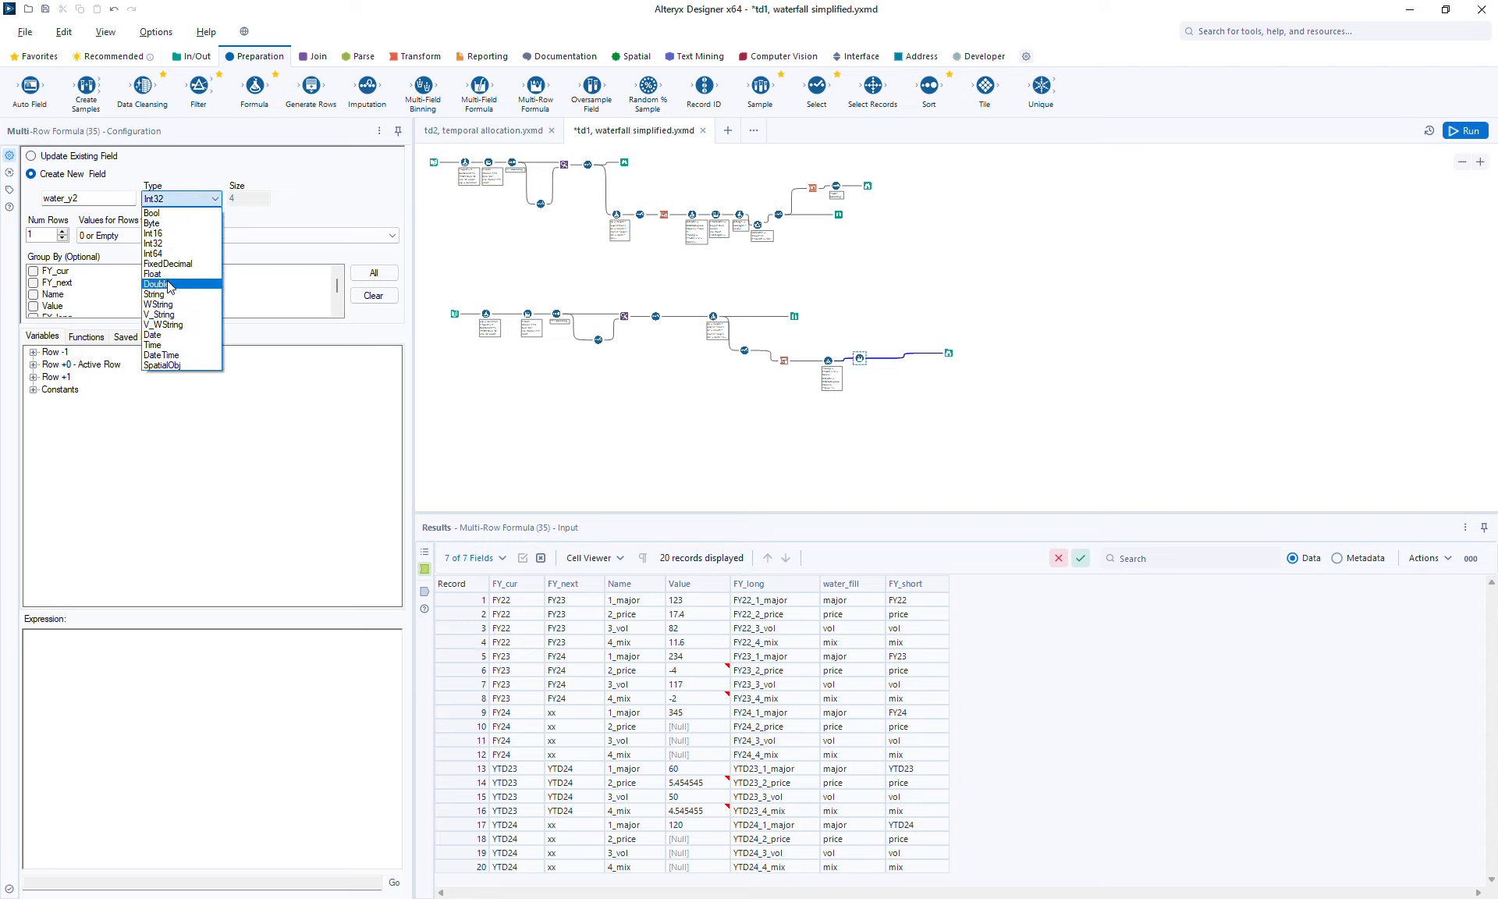
click(170, 285)
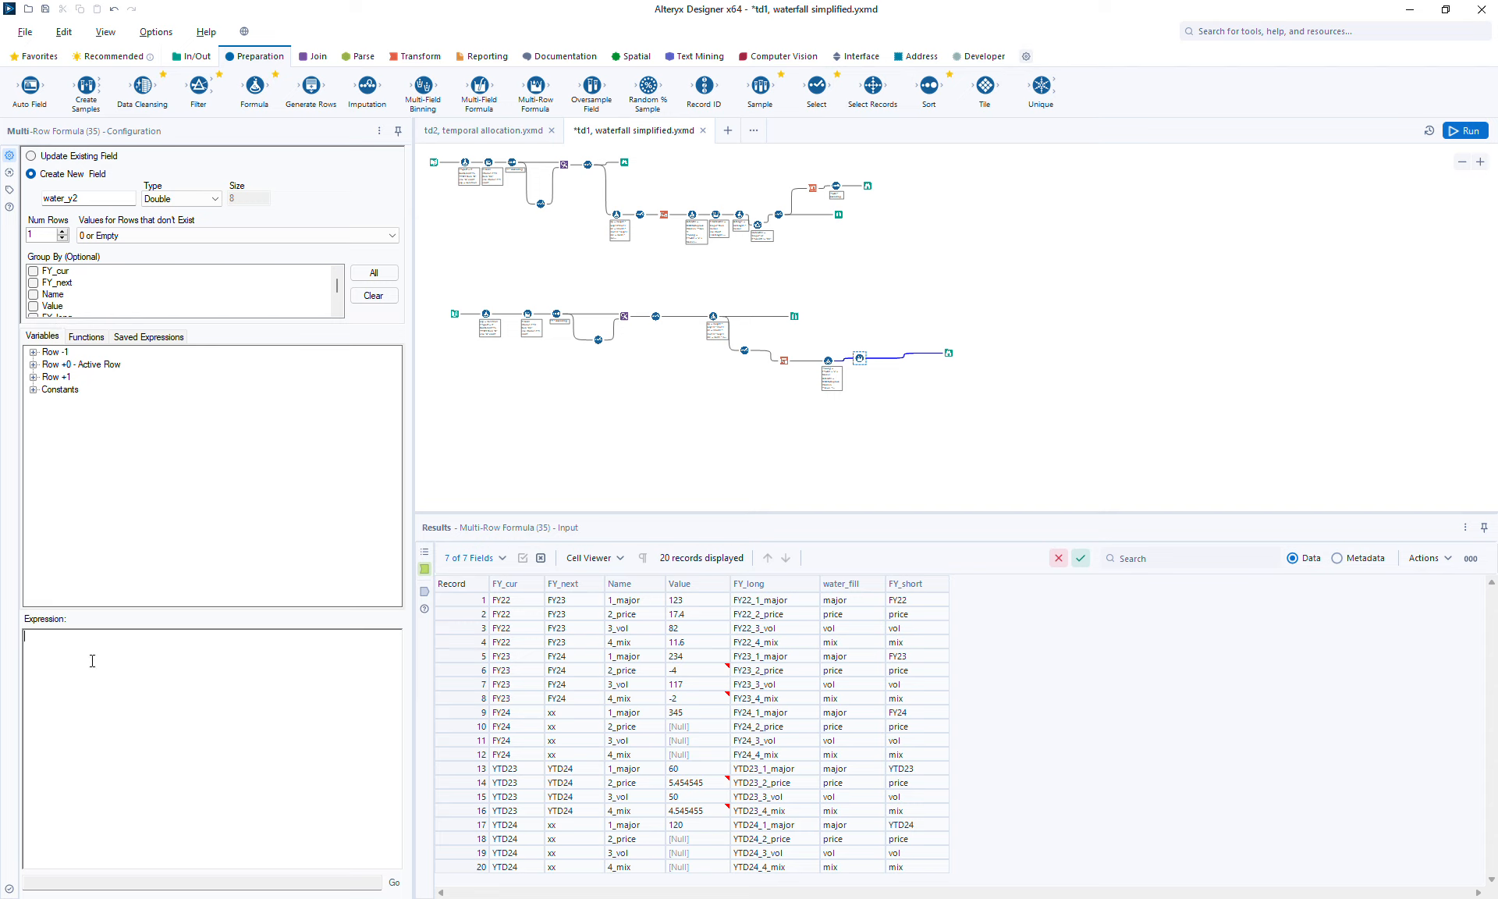
- Begin the water_y2 expression with if [water_fill] = "major" then [Value], ending on a line break
text(if [water_fill] = )
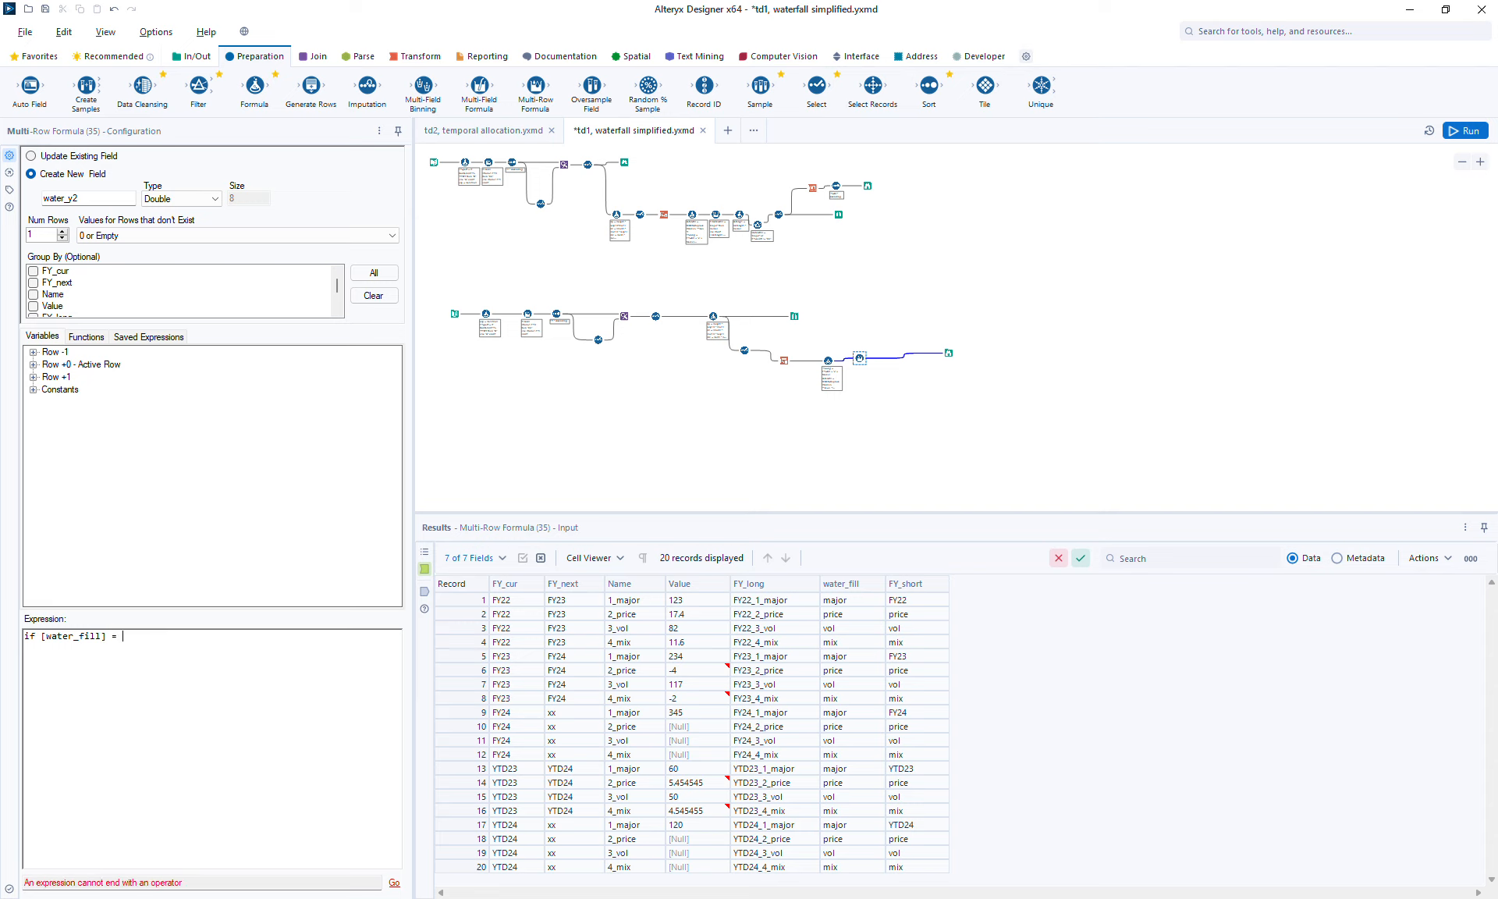
text("major" then [Val)
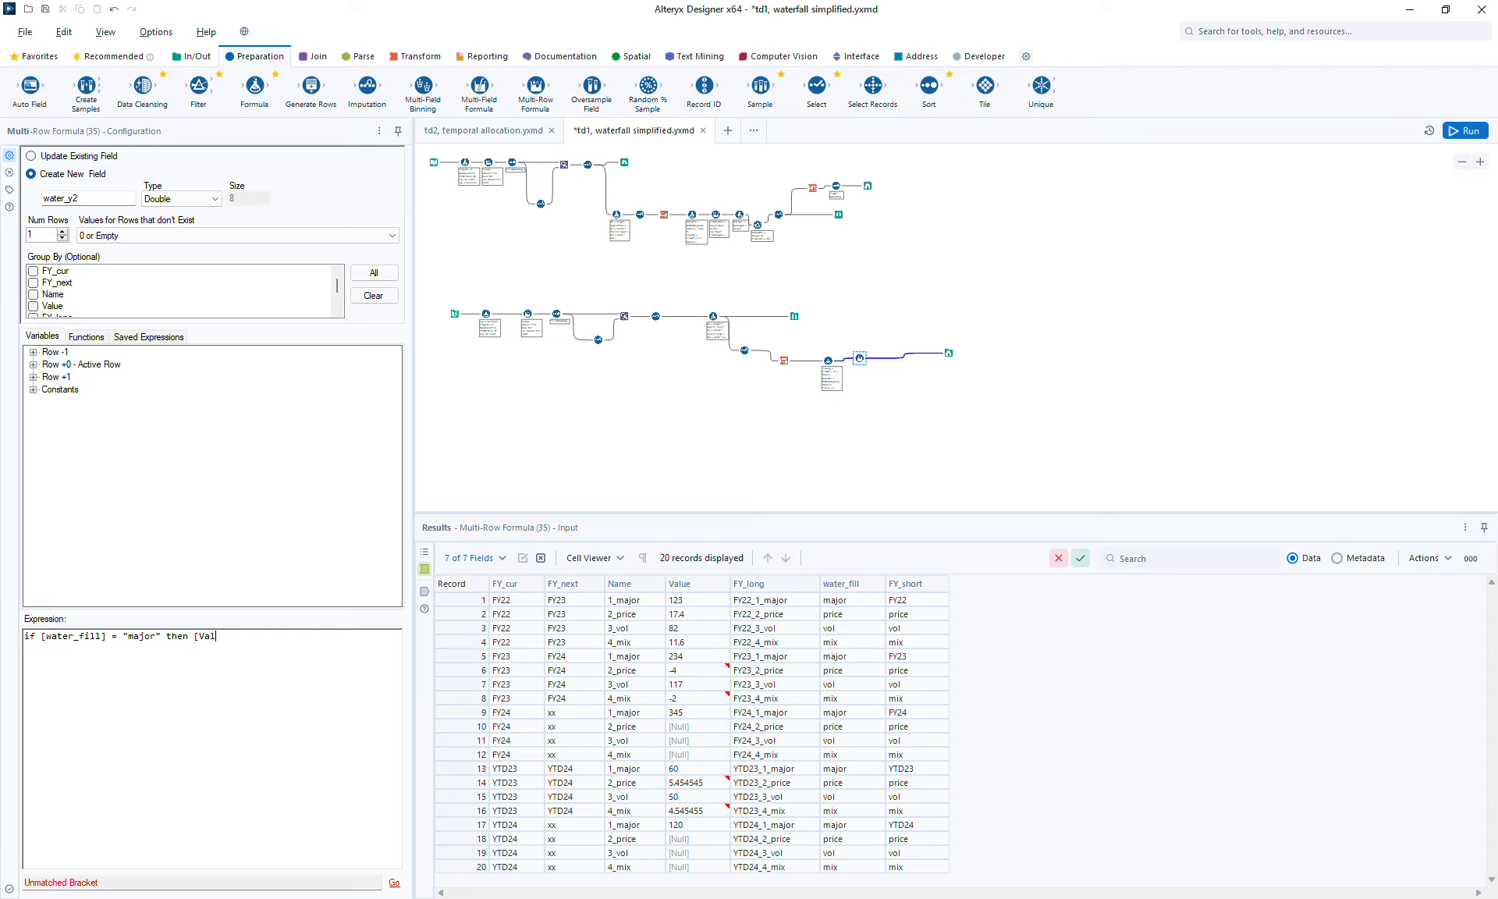
text(ue])
key(Return)
- Complete the water_y2 expression with else [Row-1:water_y2] + [Value] endif
click(33, 352)
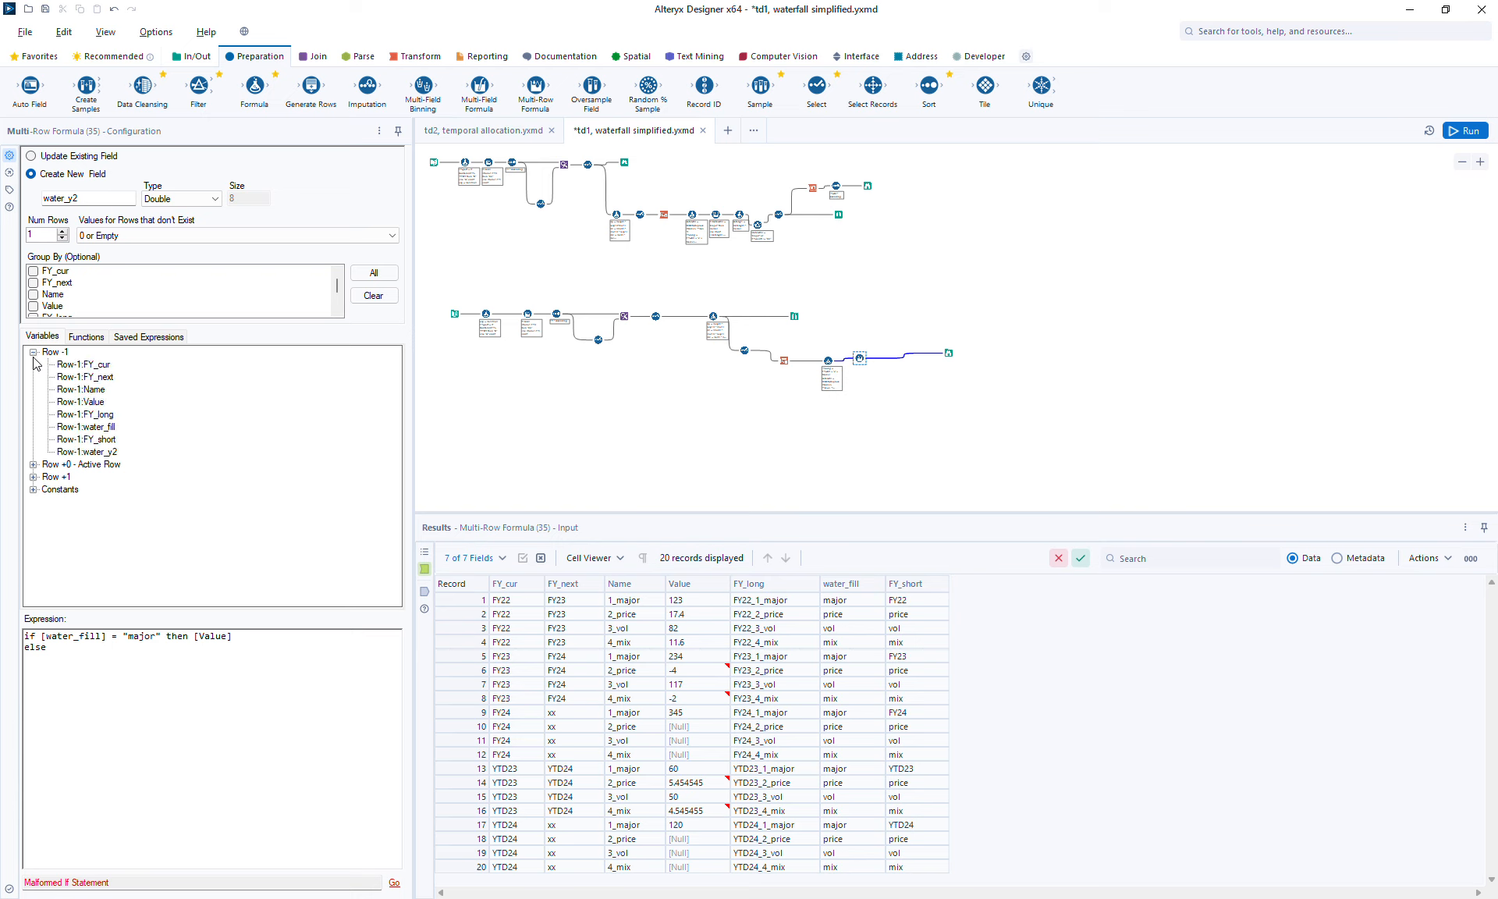
double_click(111, 453)
text(+)
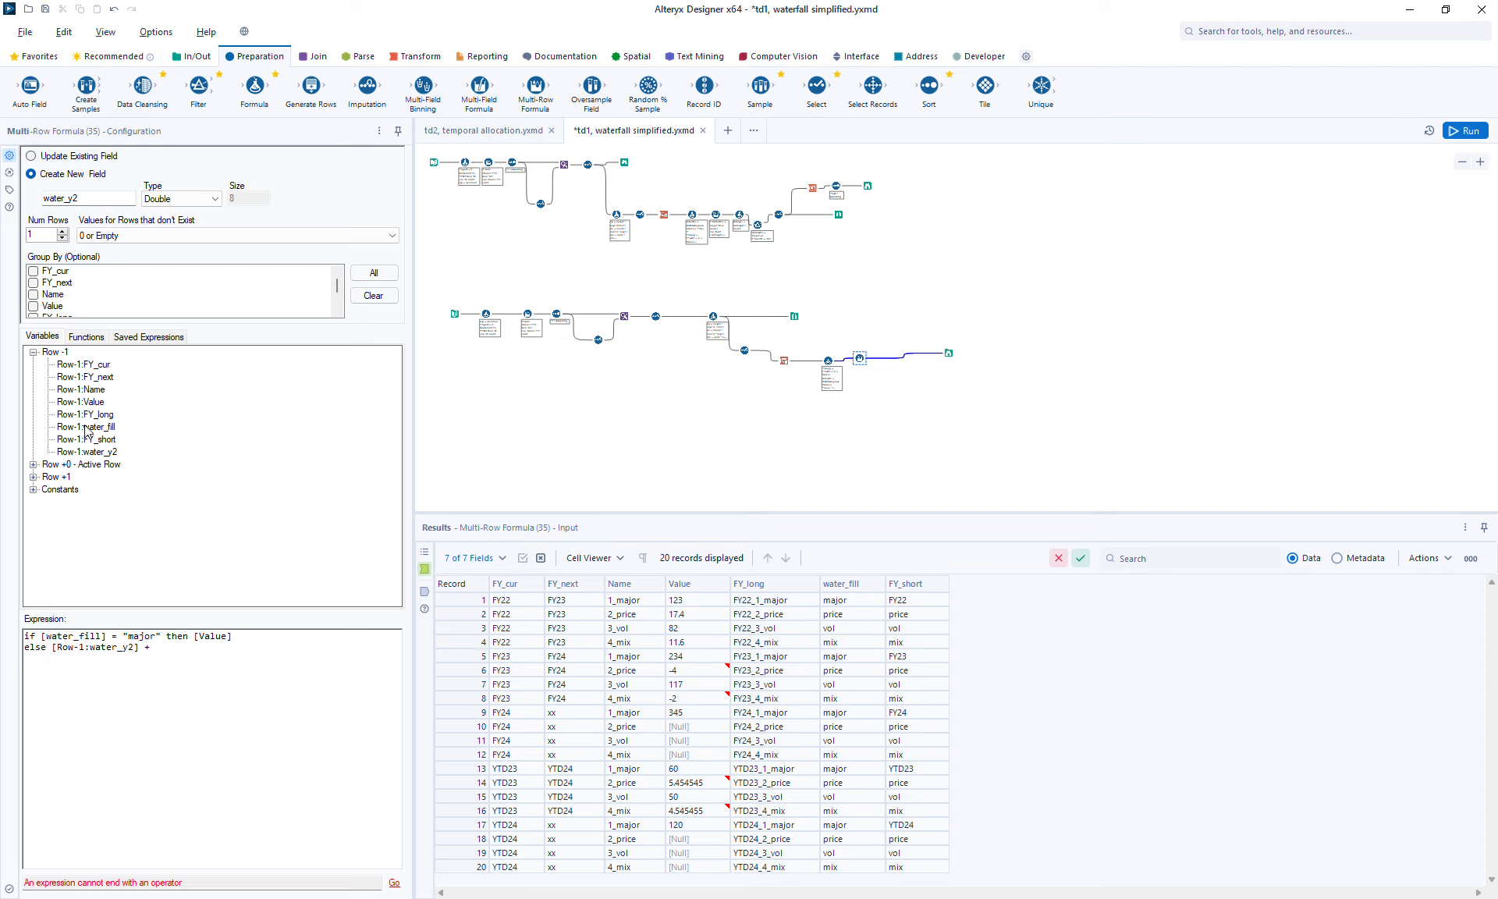
click(33, 465)
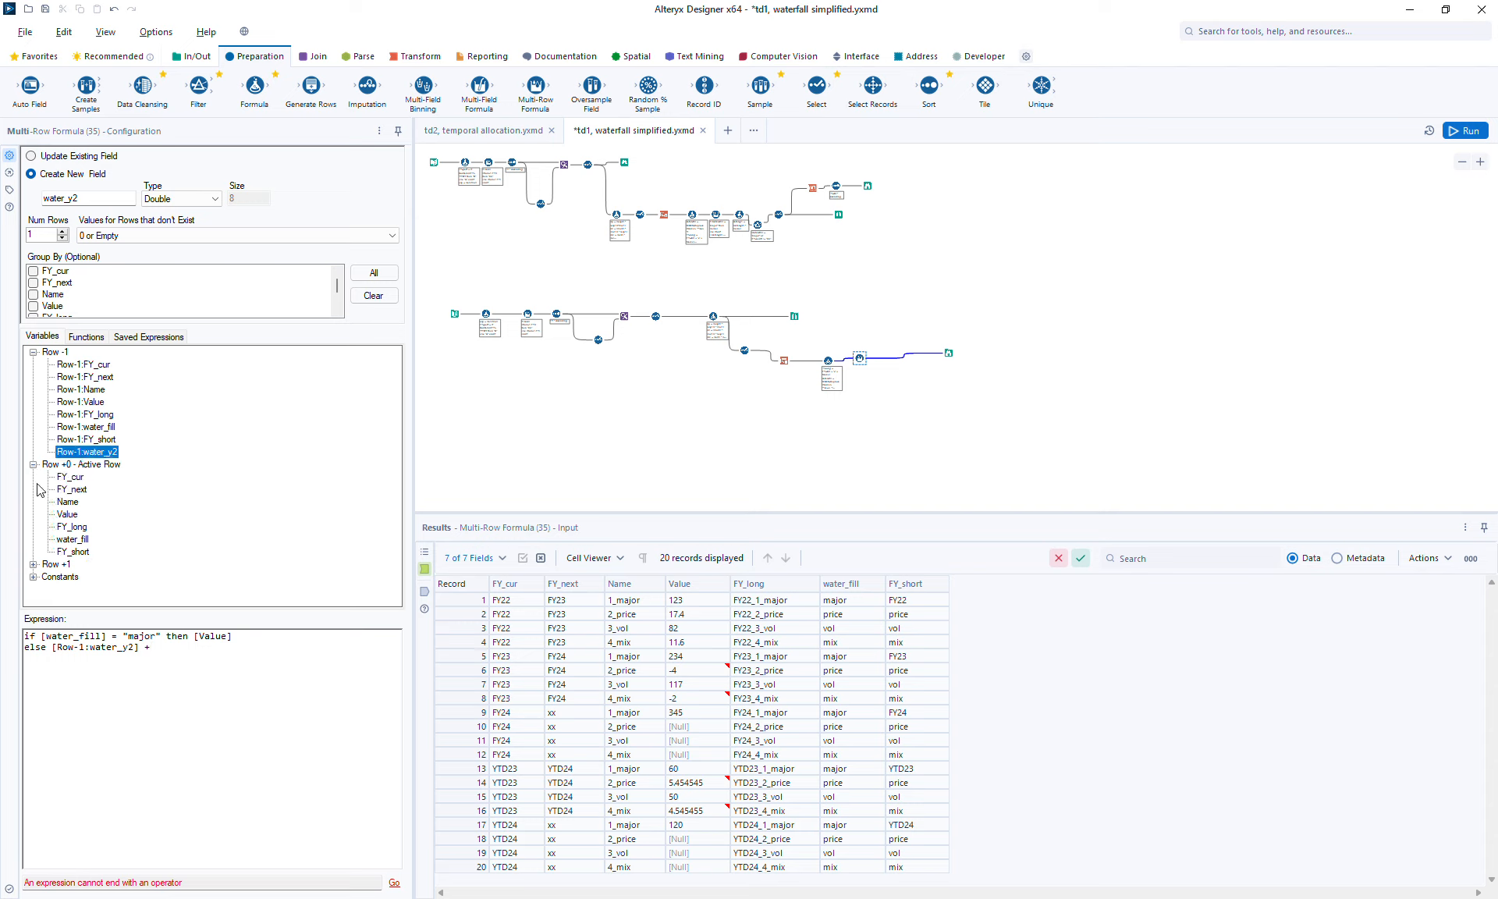
double_click(67, 515)
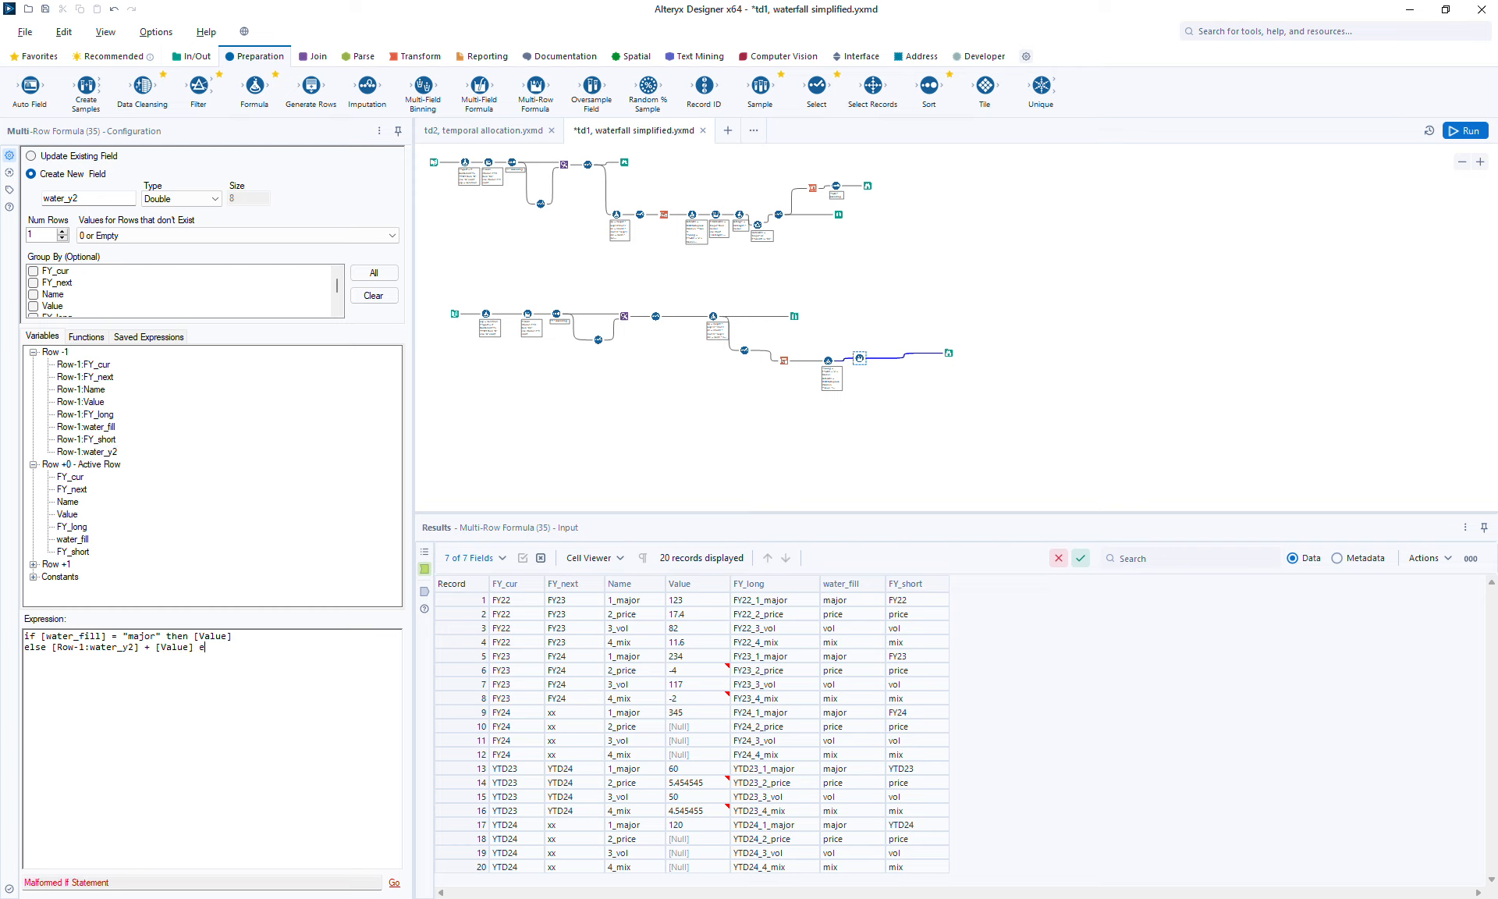
text(endif)
drag(858, 358, 854, 365)
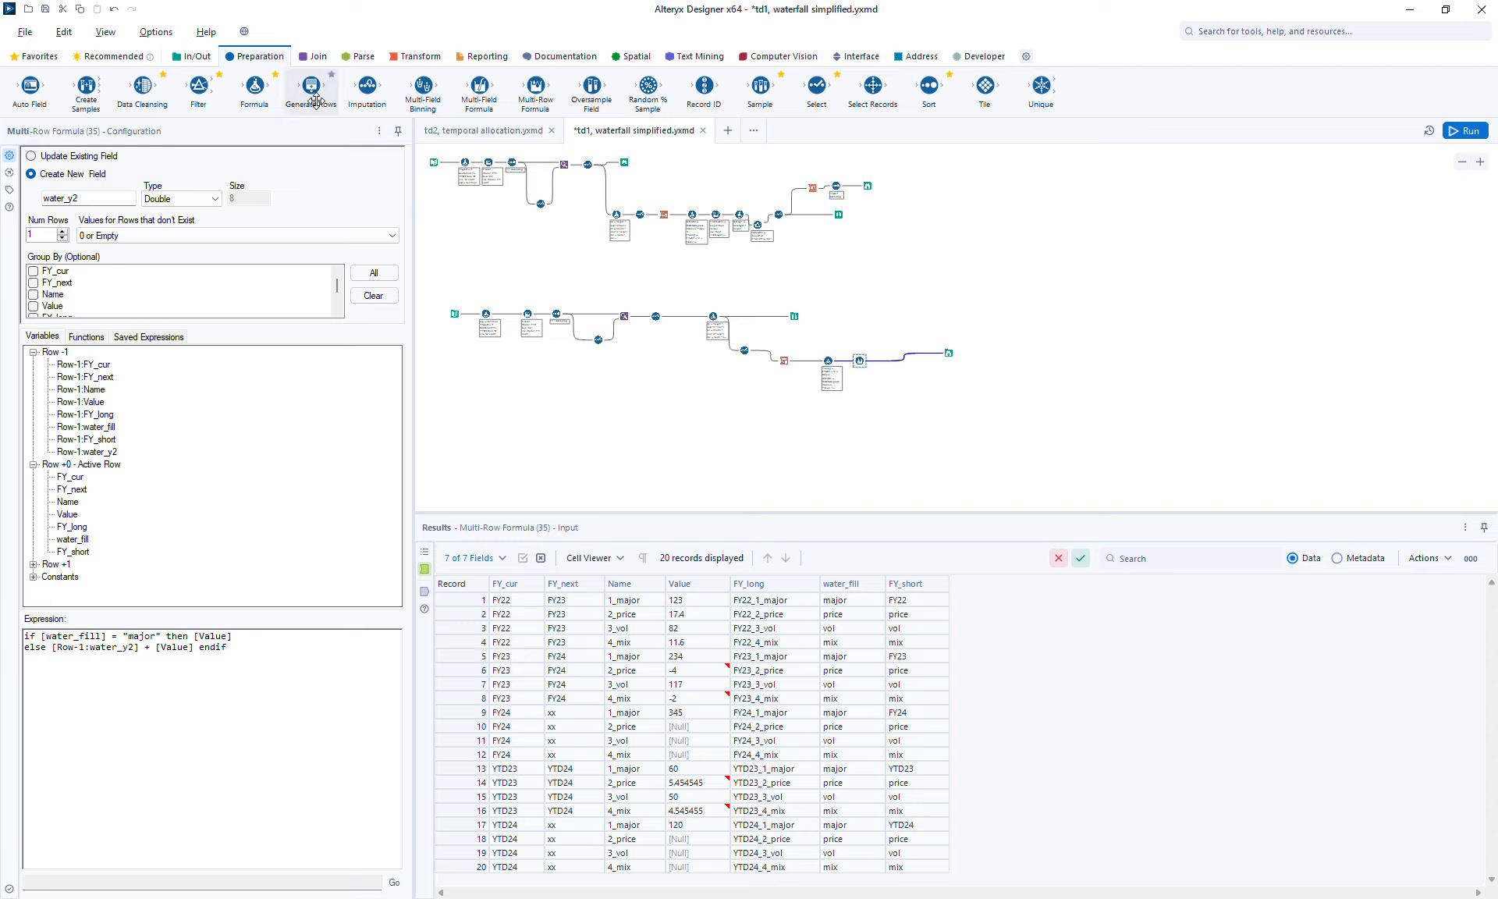
- Insert a Formula tool after the Multi-Row Formula tool with a new output column named water_y1
drag(262, 90, 882, 357)
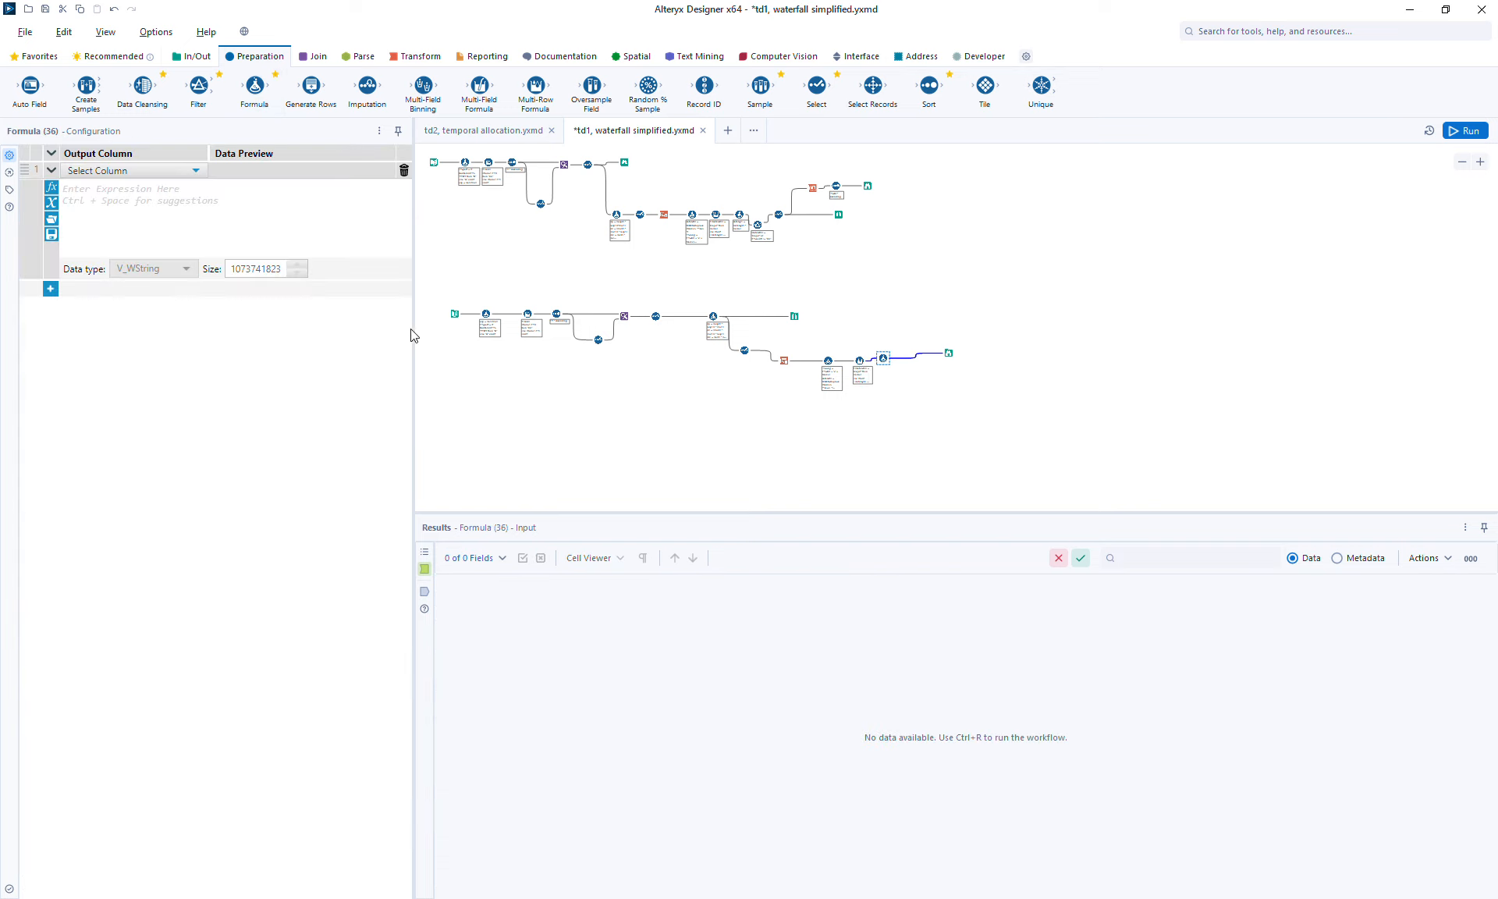
click(88, 172)
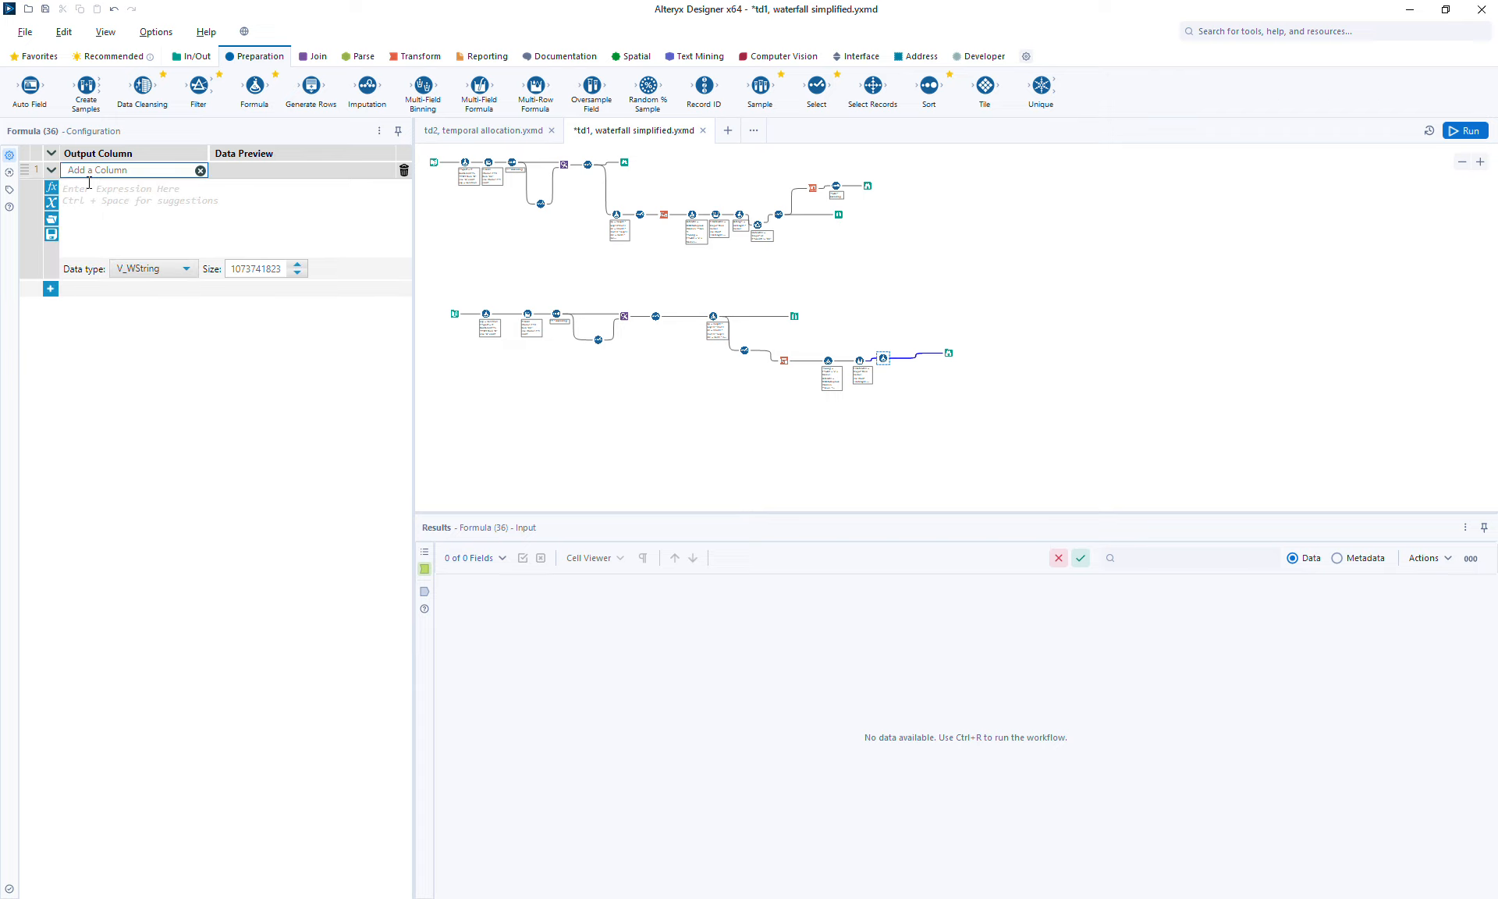
text(water_y1)
- Set the water_y1 expression to [water_y2] - [Value] and its data type to Double
click(110, 204)
text([water_y2])
key(Down)
key(Return)
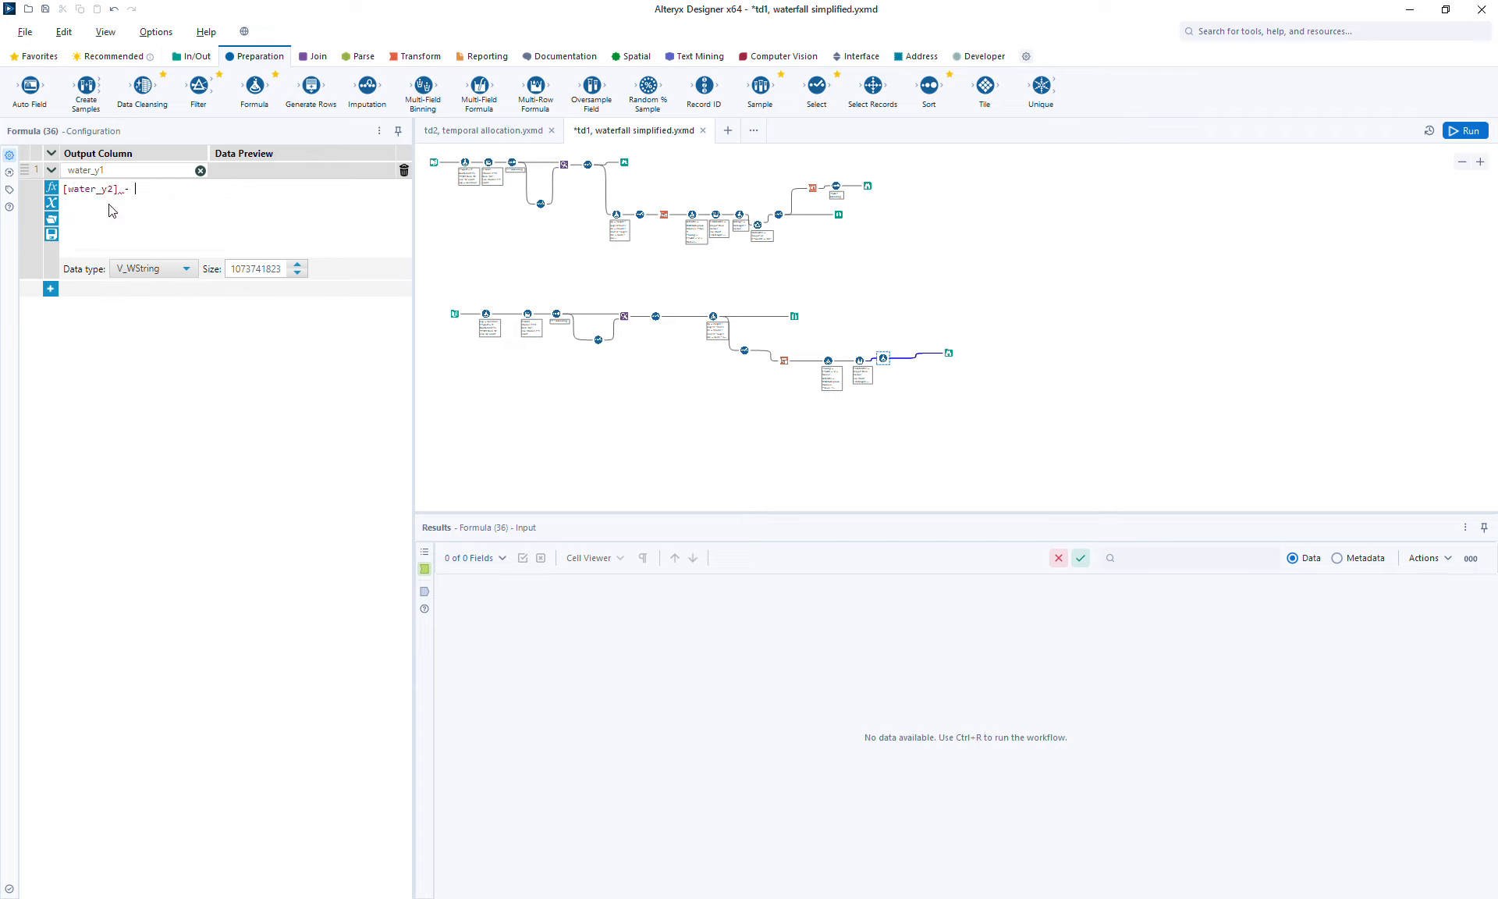
text(- [)
text(Value])
click(157, 273)
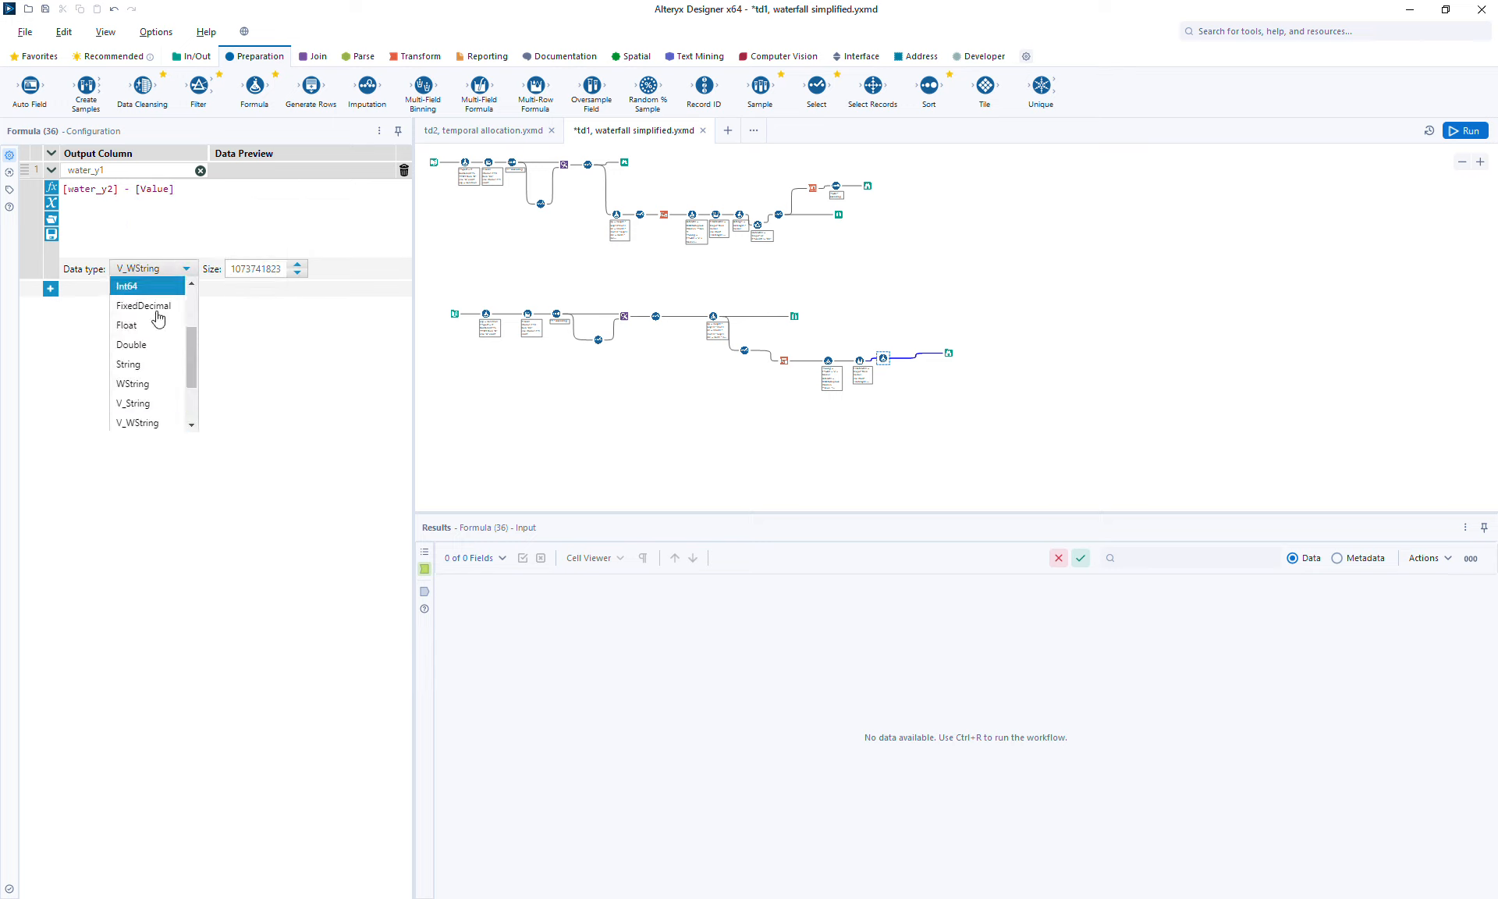
click(159, 341)
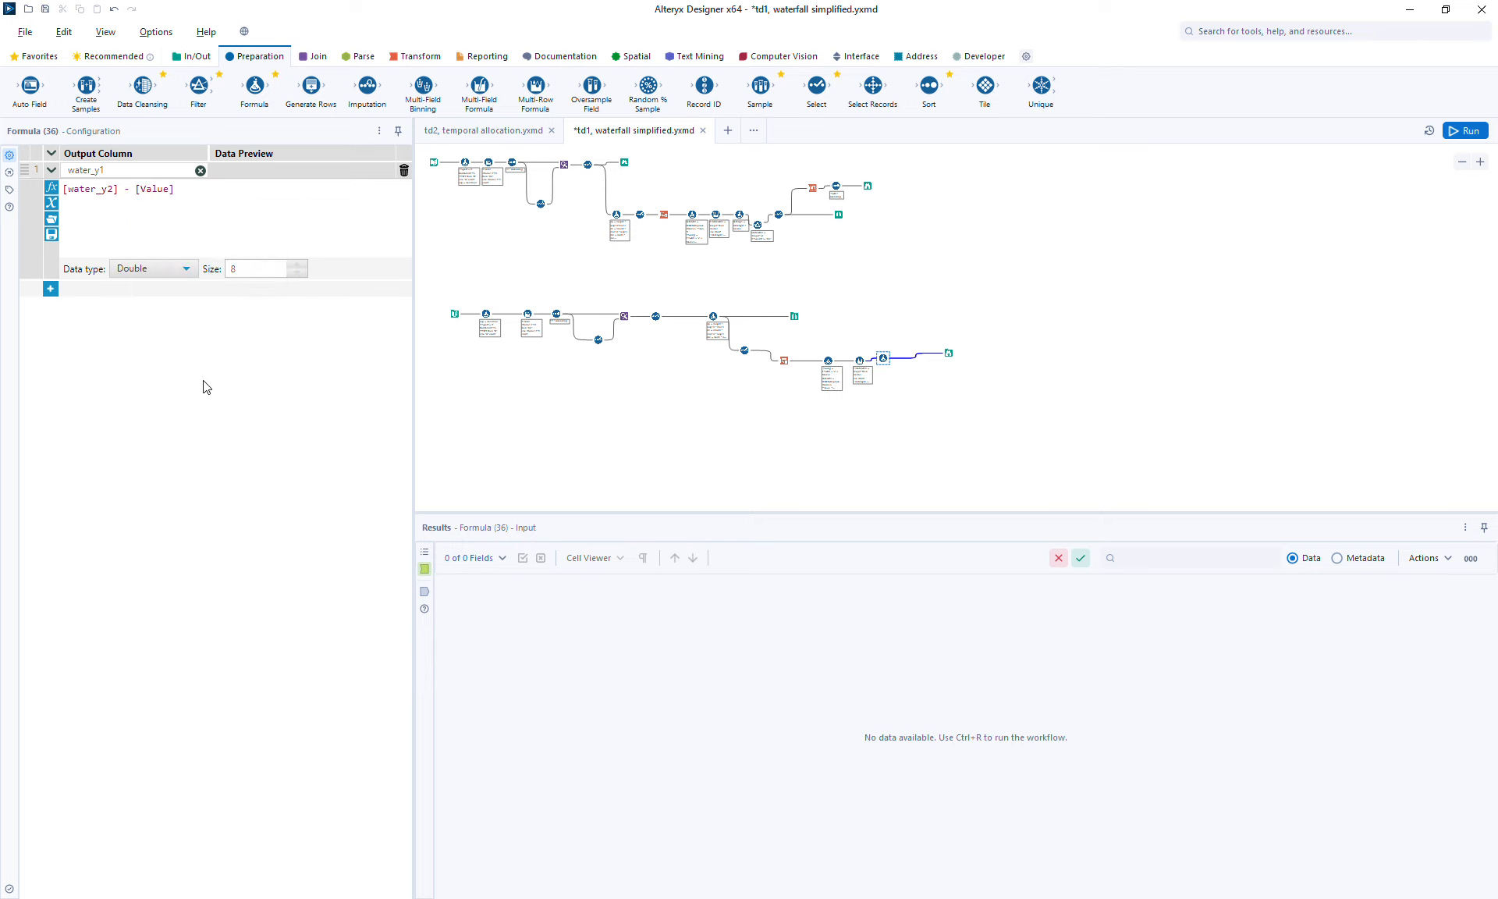
- Insert a Select tool between the new Formula tool and the Browse tool, and move the water_y1 field above water_y2
click(949, 352)
drag(949, 354, 975, 355)
drag(817, 85, 907, 359)
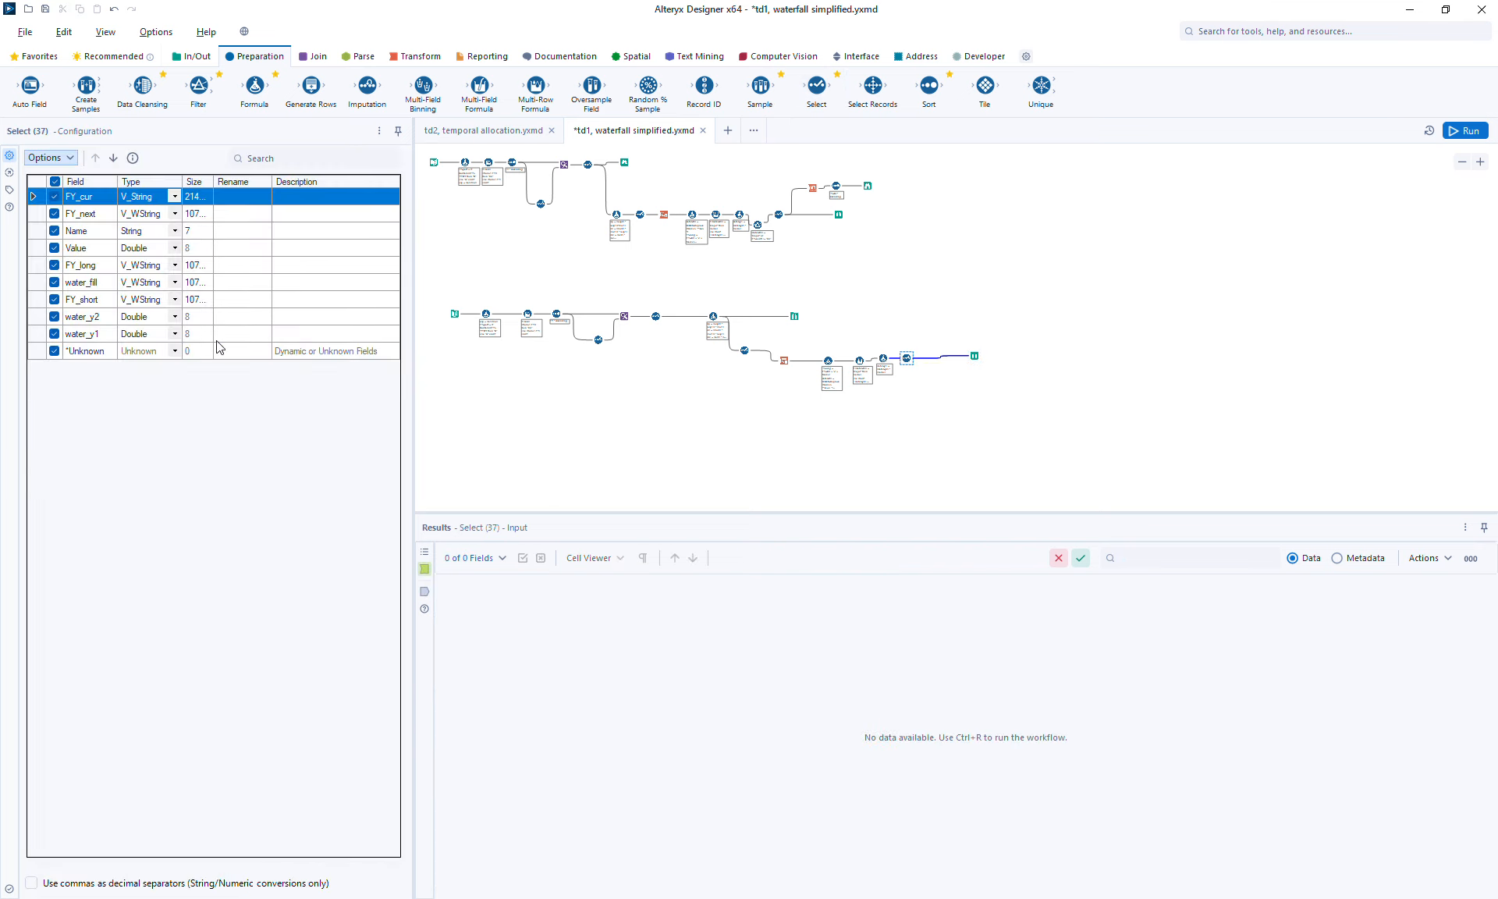
click(73, 334)
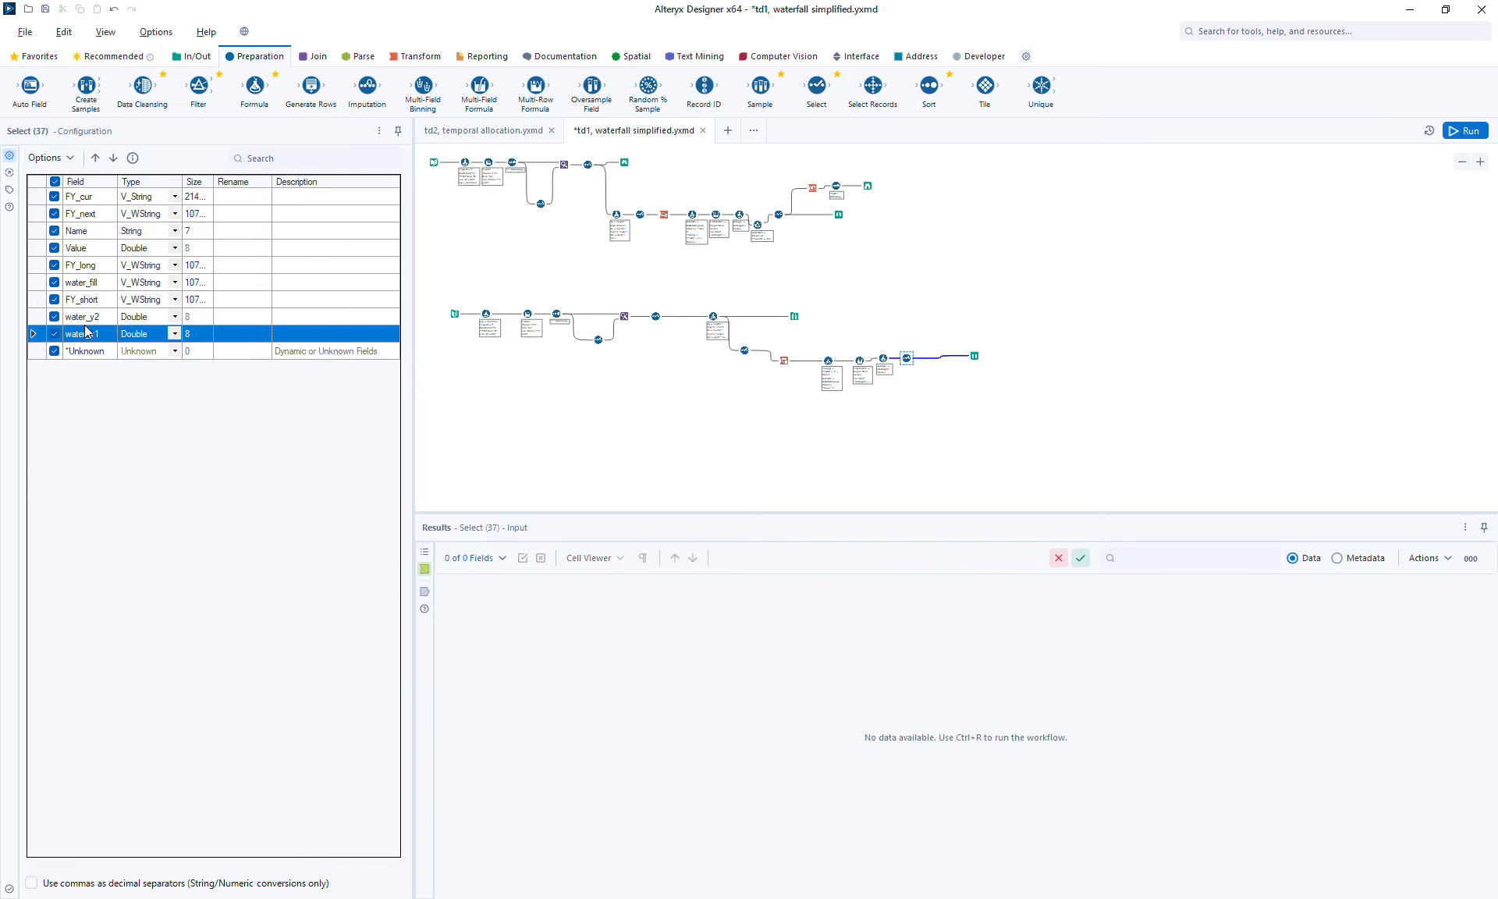
click(97, 157)
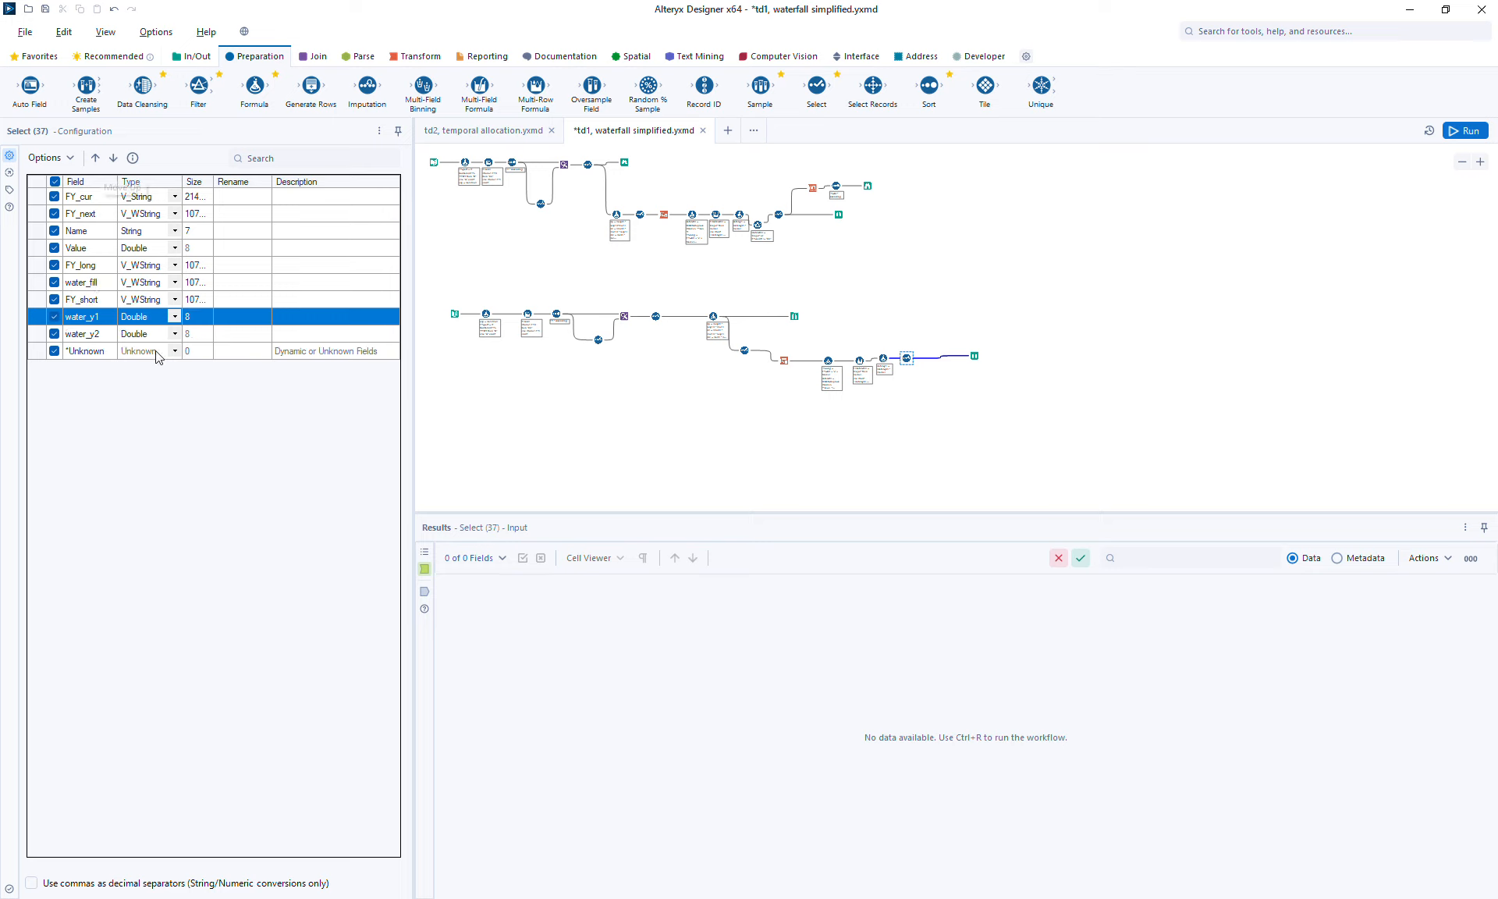
- Move the water_fill field down to just below water_y2 in the Select tool
click(82, 282)
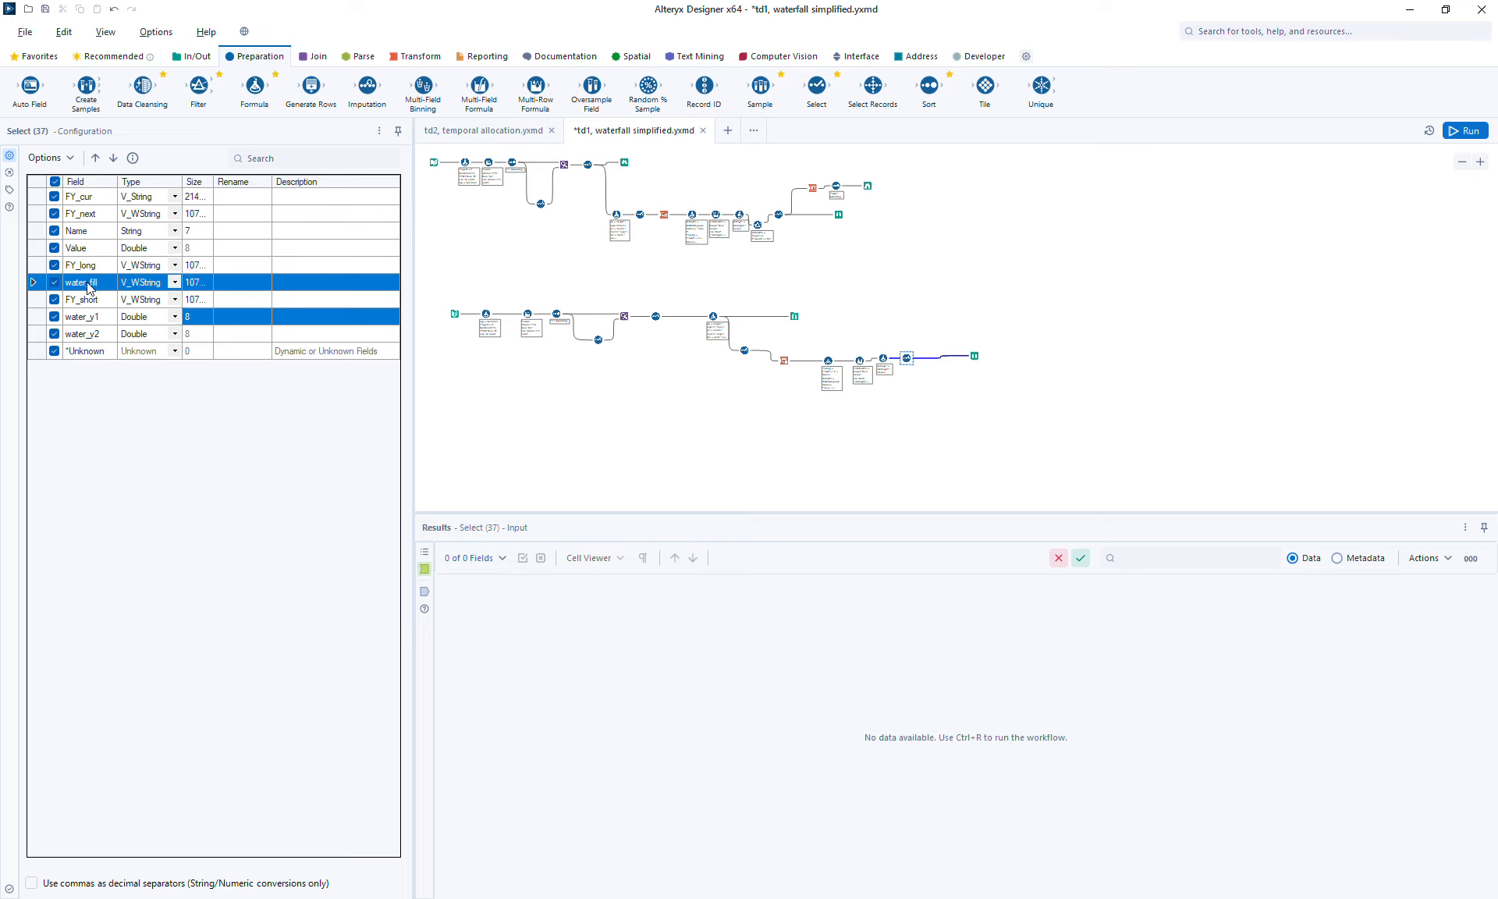
click(114, 158)
click(113, 158)
click(113, 158)
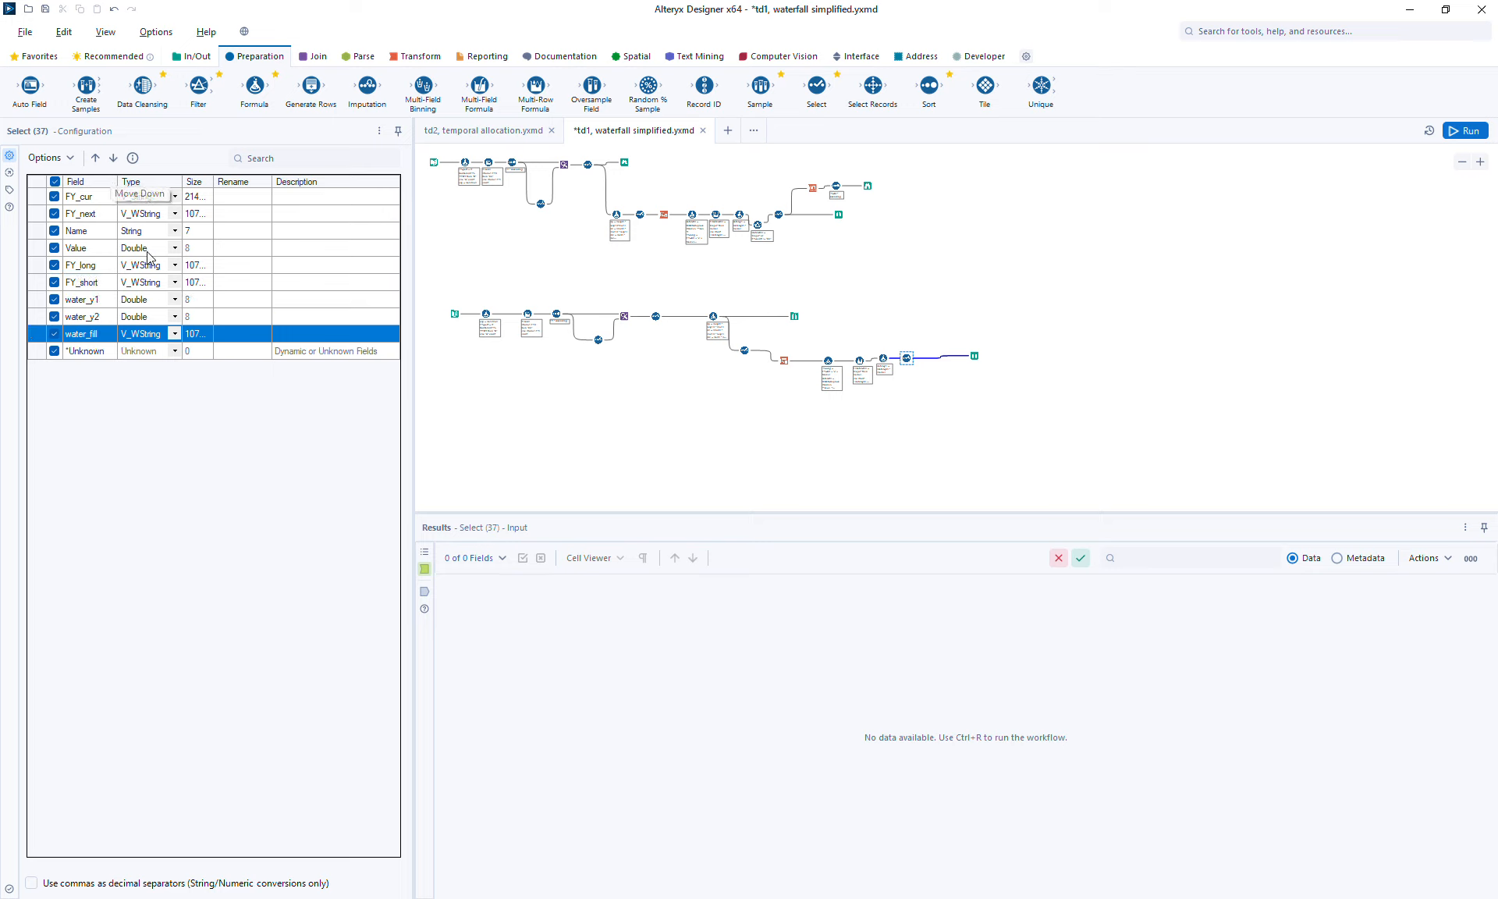
- Move the Name field down to just below water_fill in the Select tool
click(103, 233)
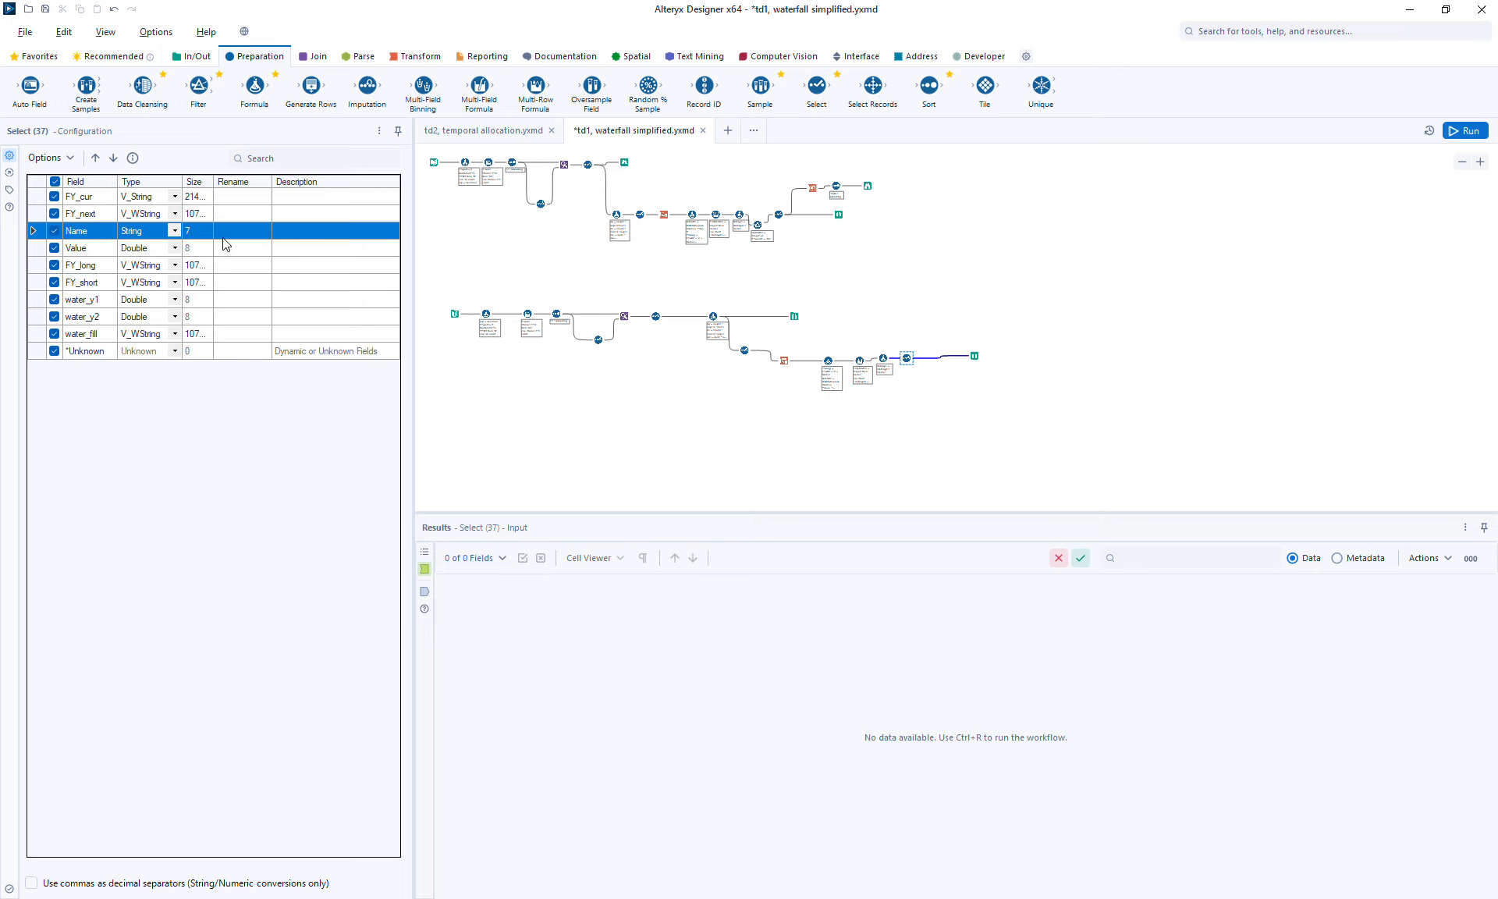
click(113, 158)
click(113, 158)
click(113, 158)
click(114, 158)
click(113, 158)
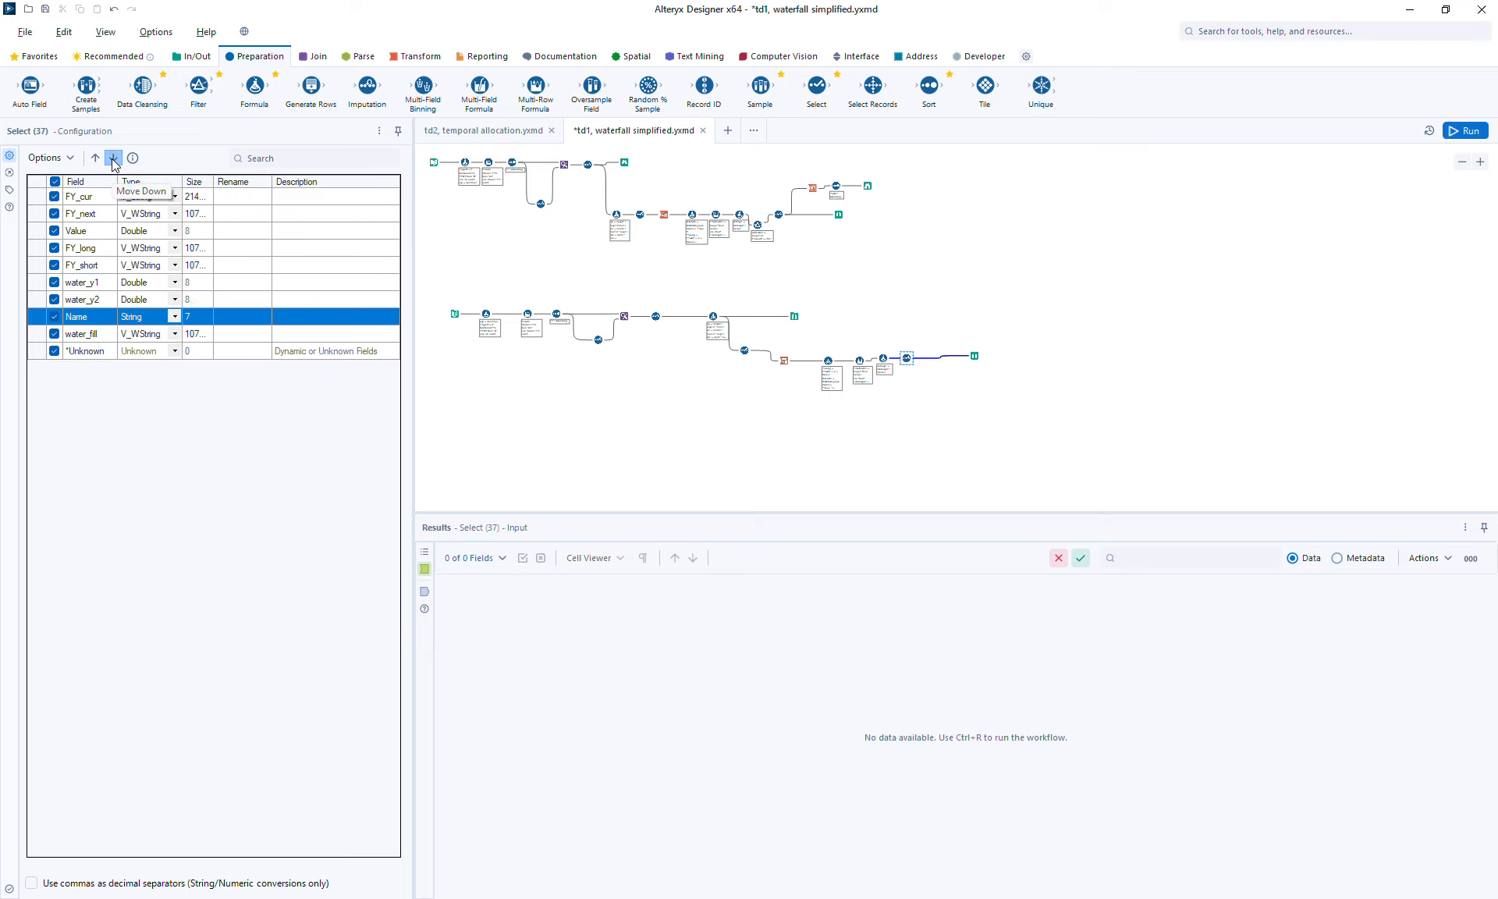
click(114, 159)
- Rename the Name field to water_fill_az and run the workflow to inspect the Browse output
click(260, 332)
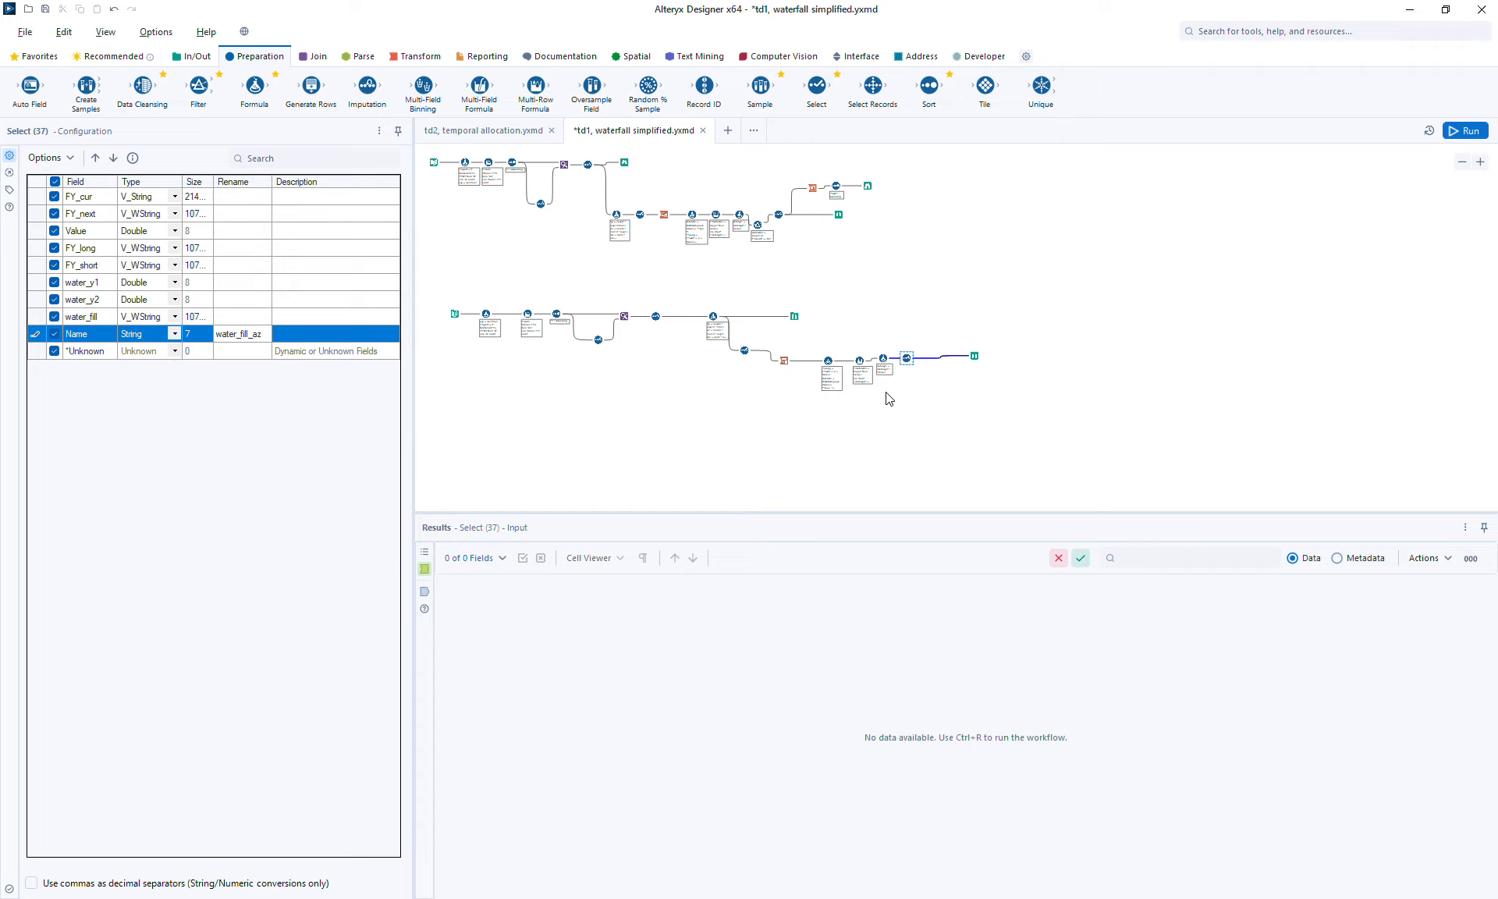
click(1452, 132)
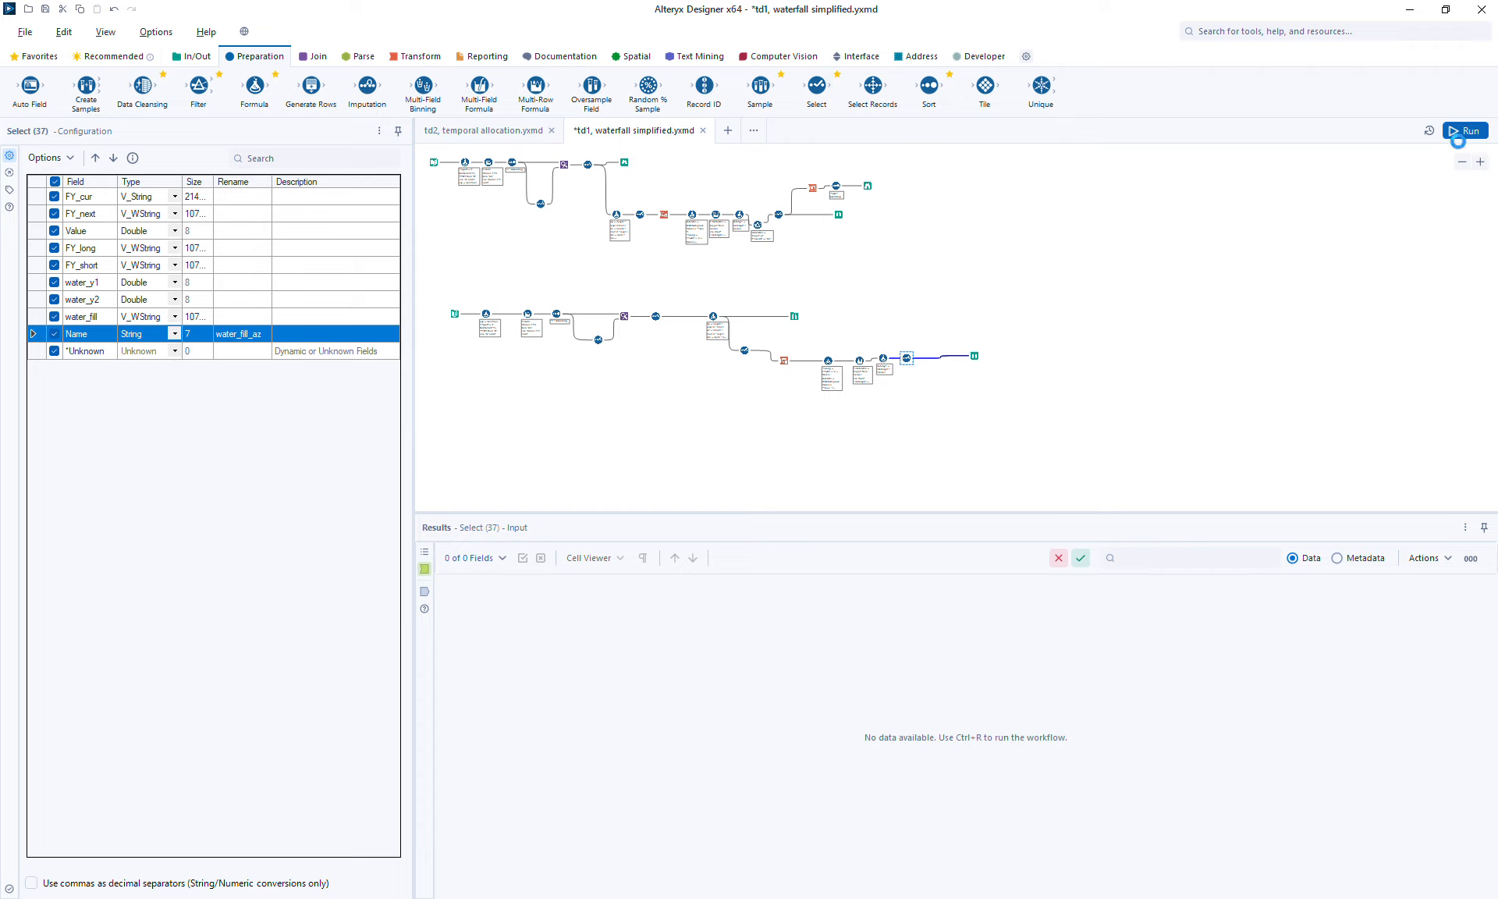
click(974, 357)
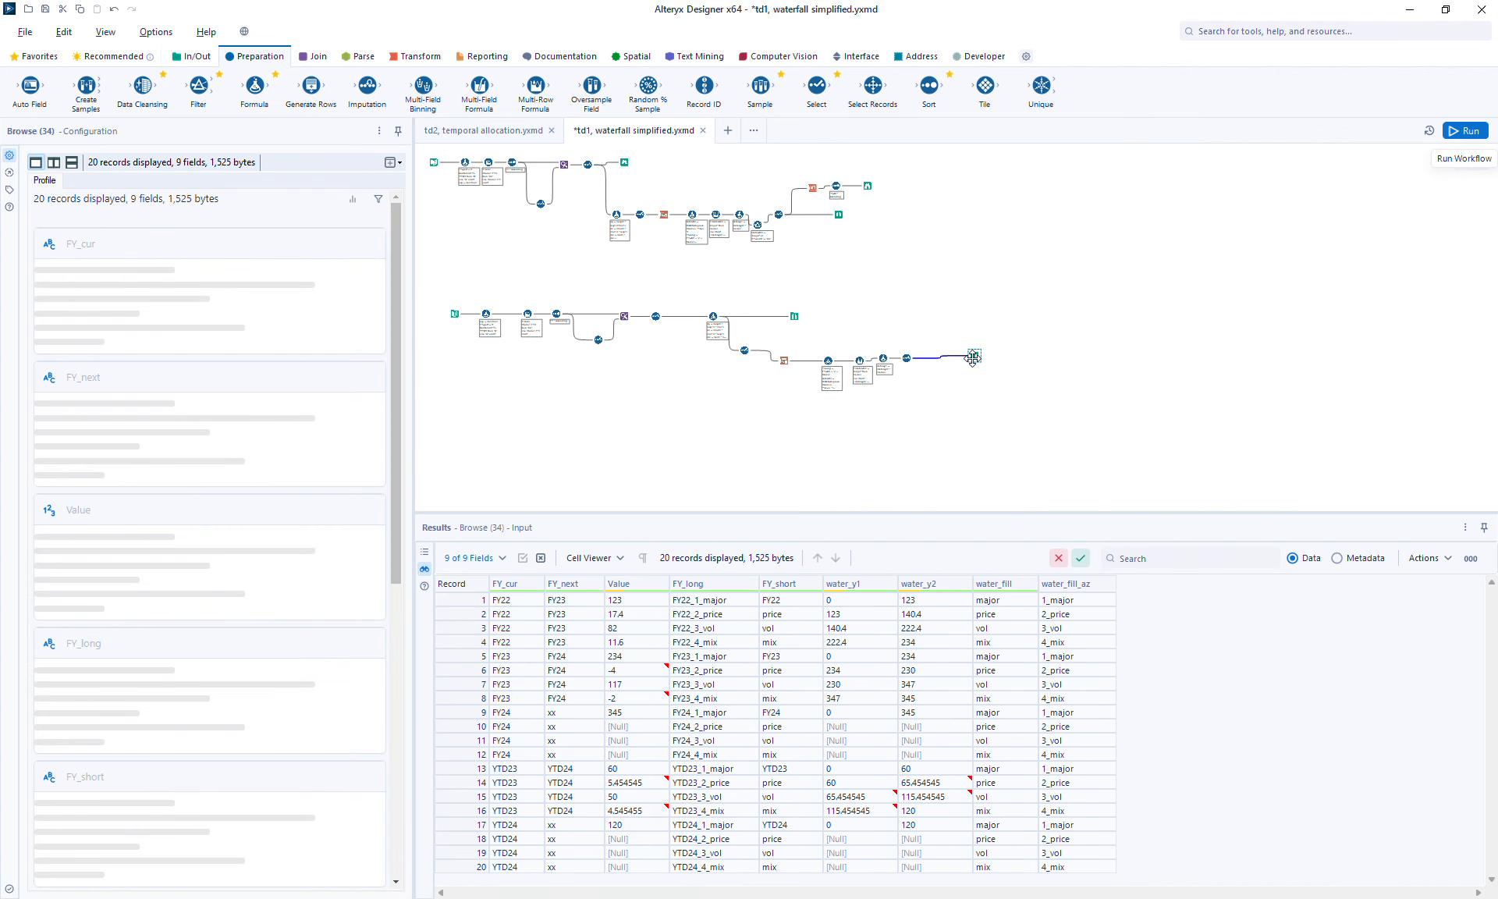
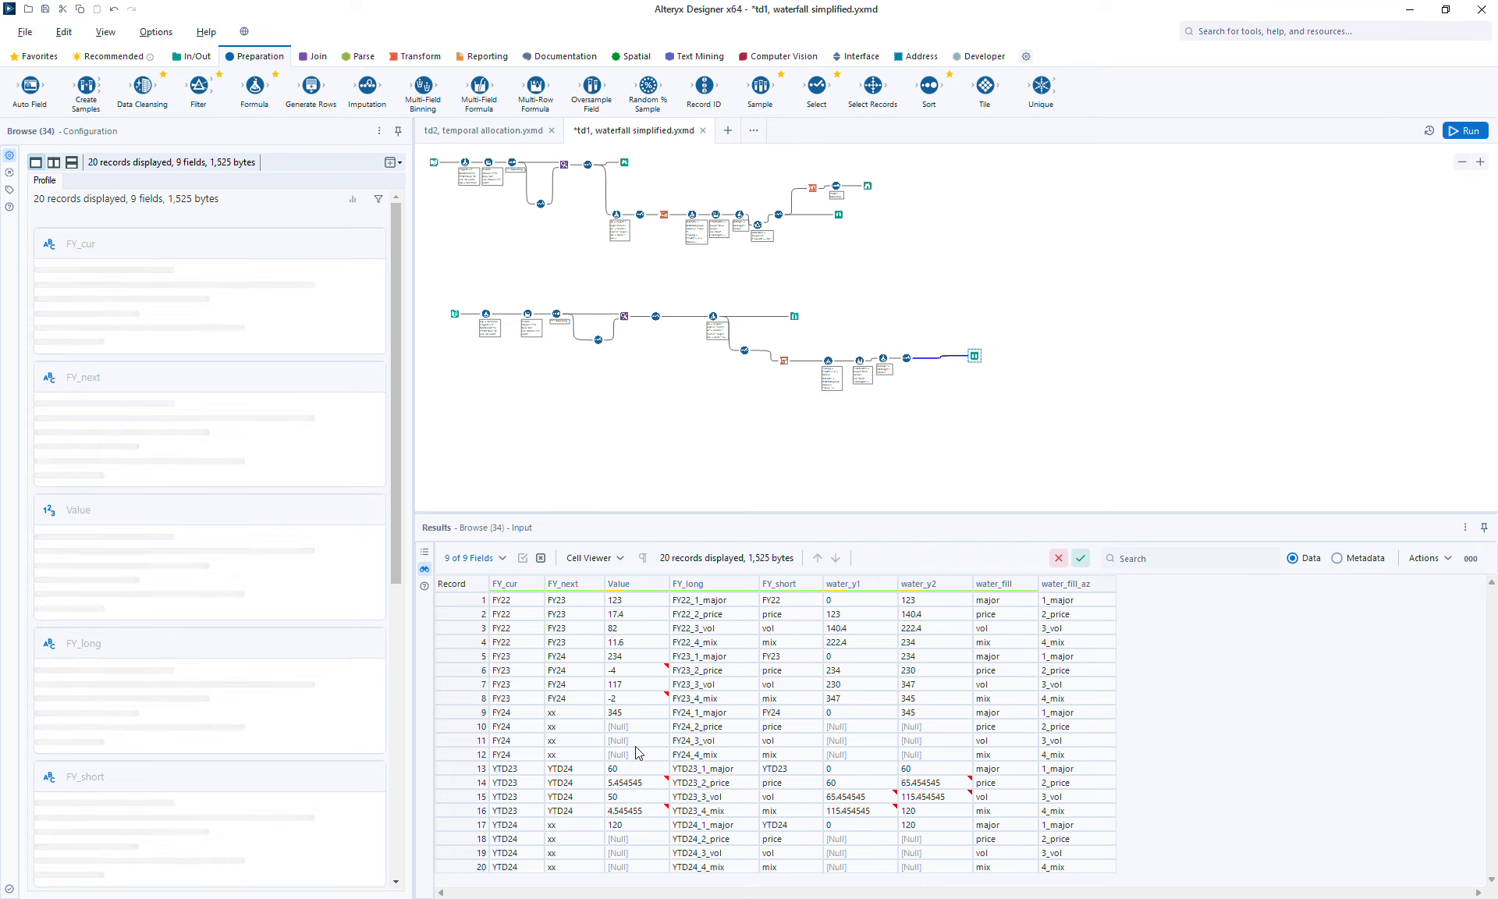
- In the last Select tool, rename Value to water_diff and move FY_cur, FY_next and Value to just below the Name field
click(906, 360)
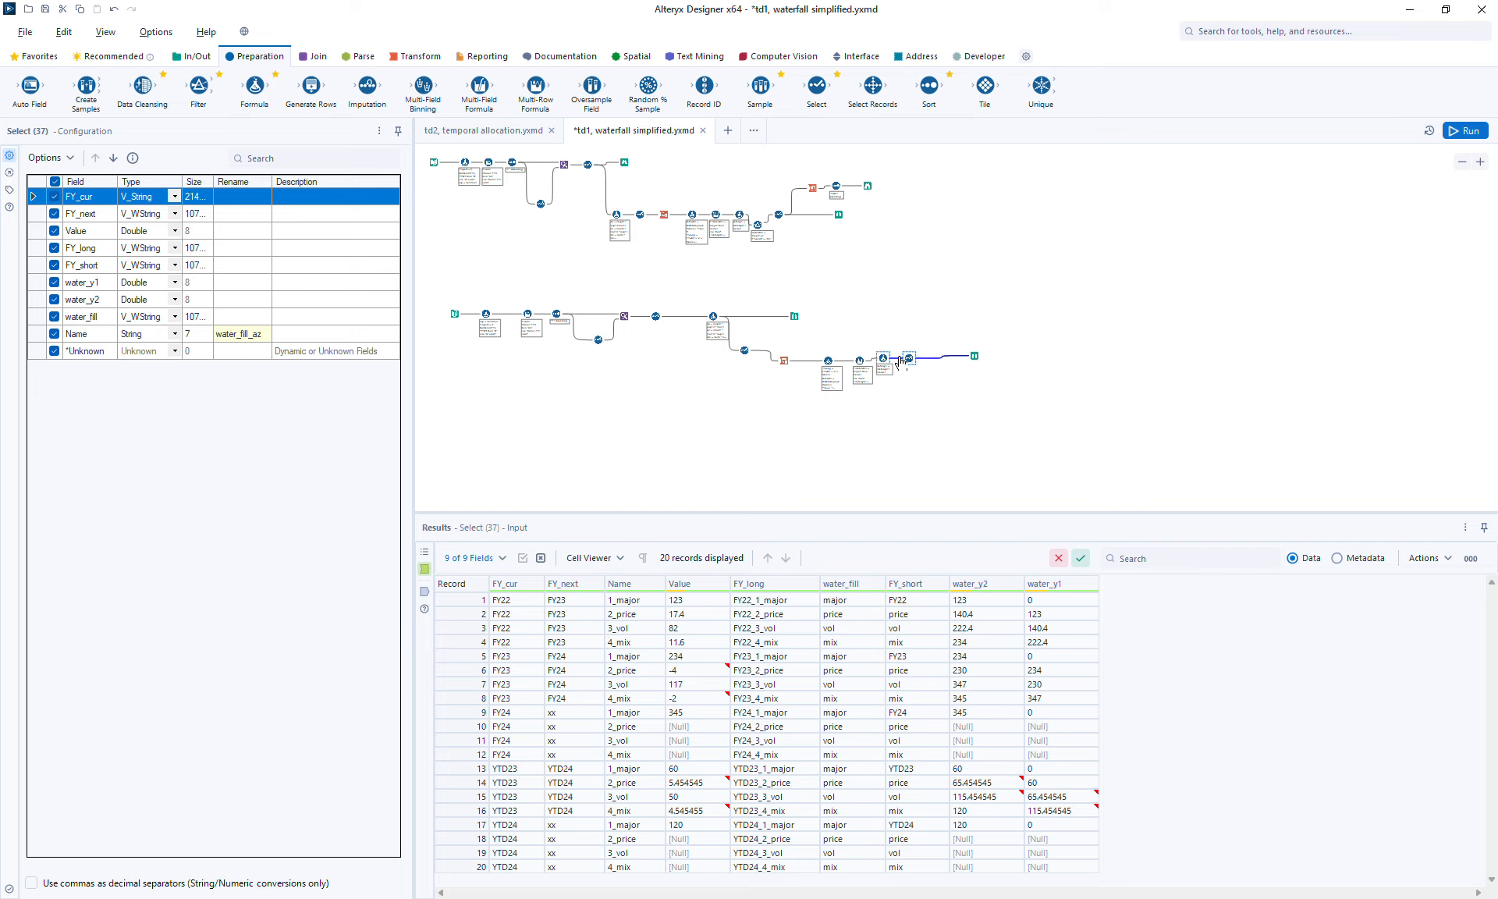
click(232, 233)
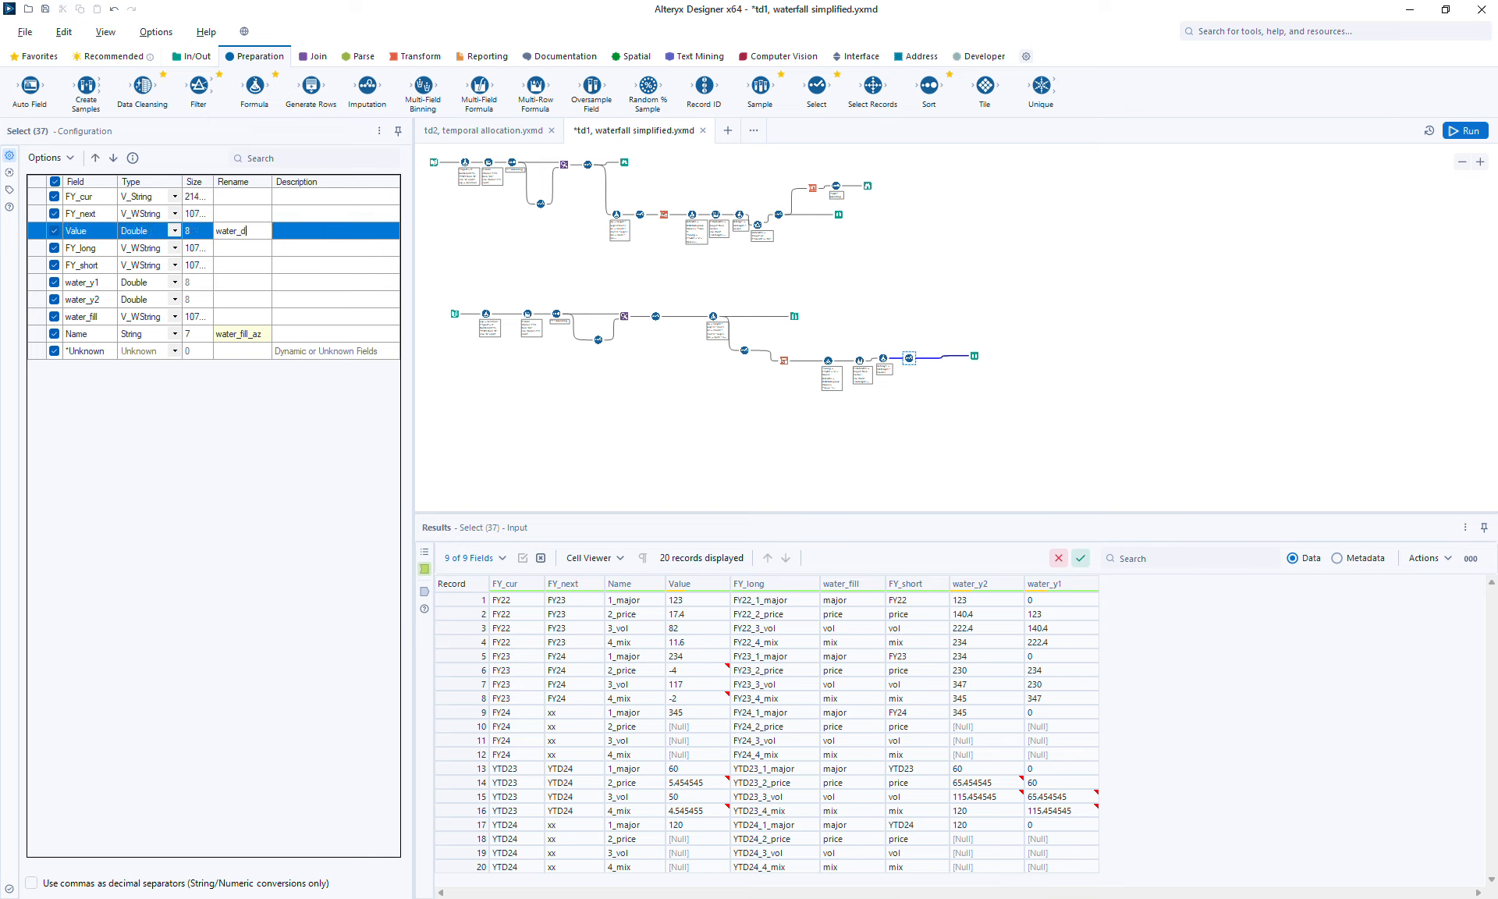
click(41, 199)
shift+click(41, 231)
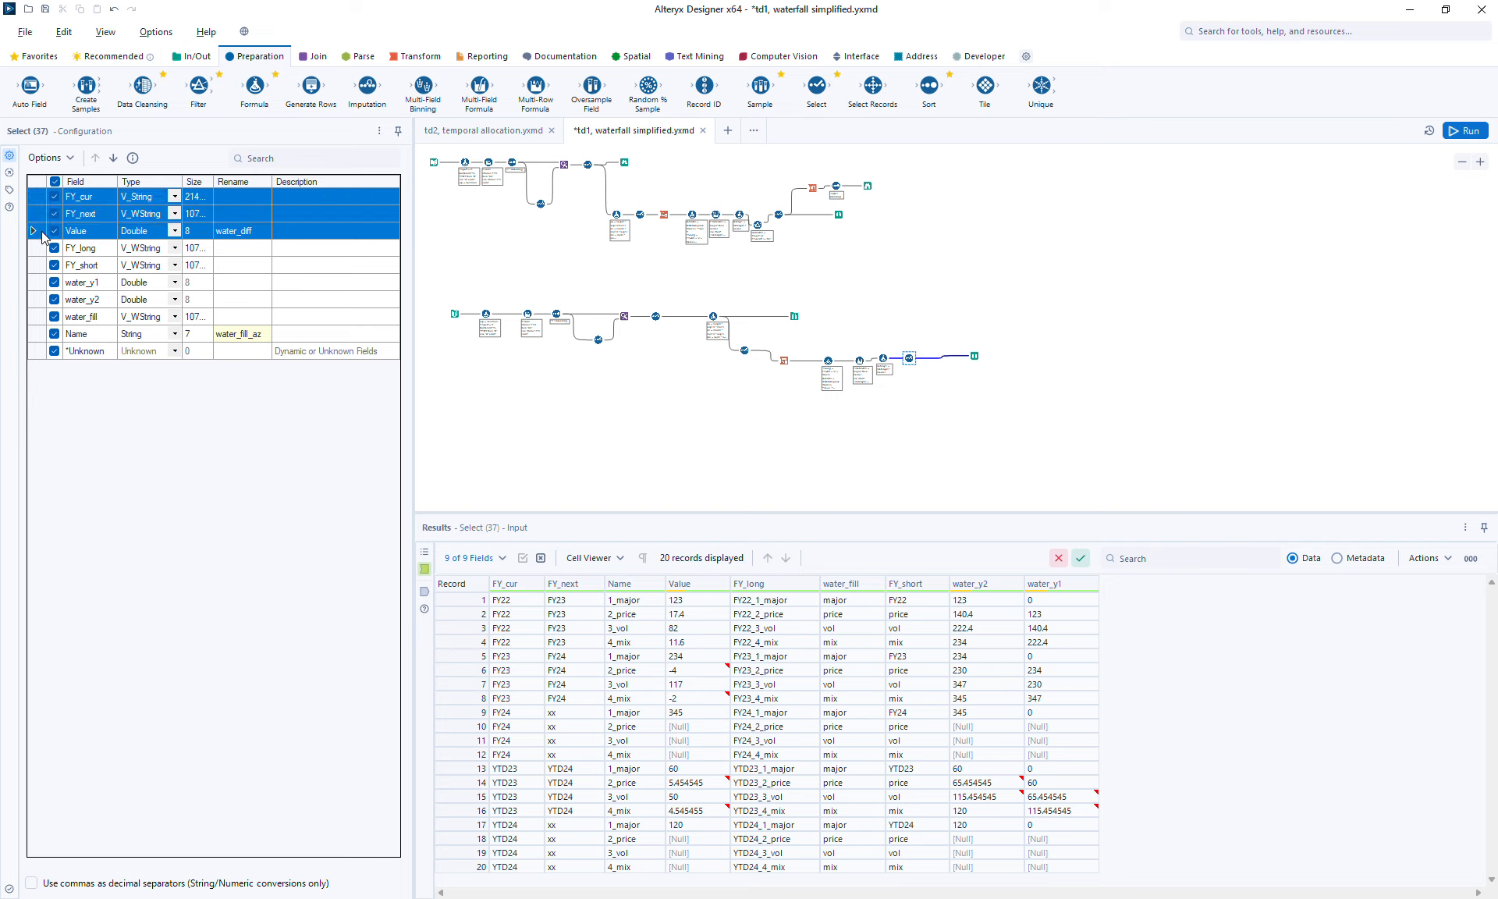
click(113, 158)
click(113, 157)
click(113, 158)
click(113, 158)
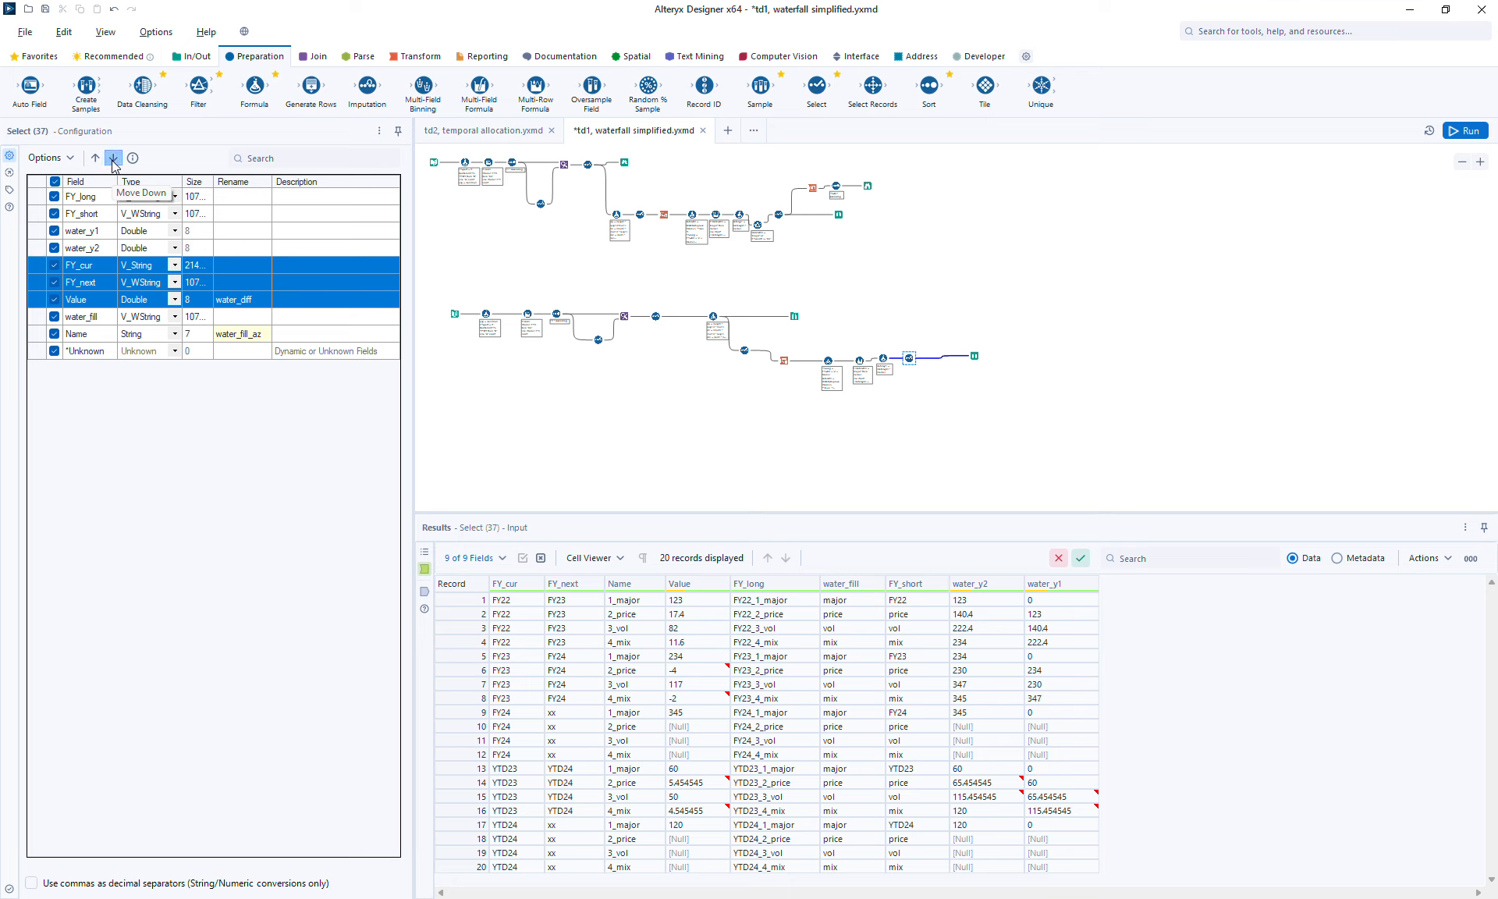
click(113, 157)
click(113, 158)
click(113, 158)
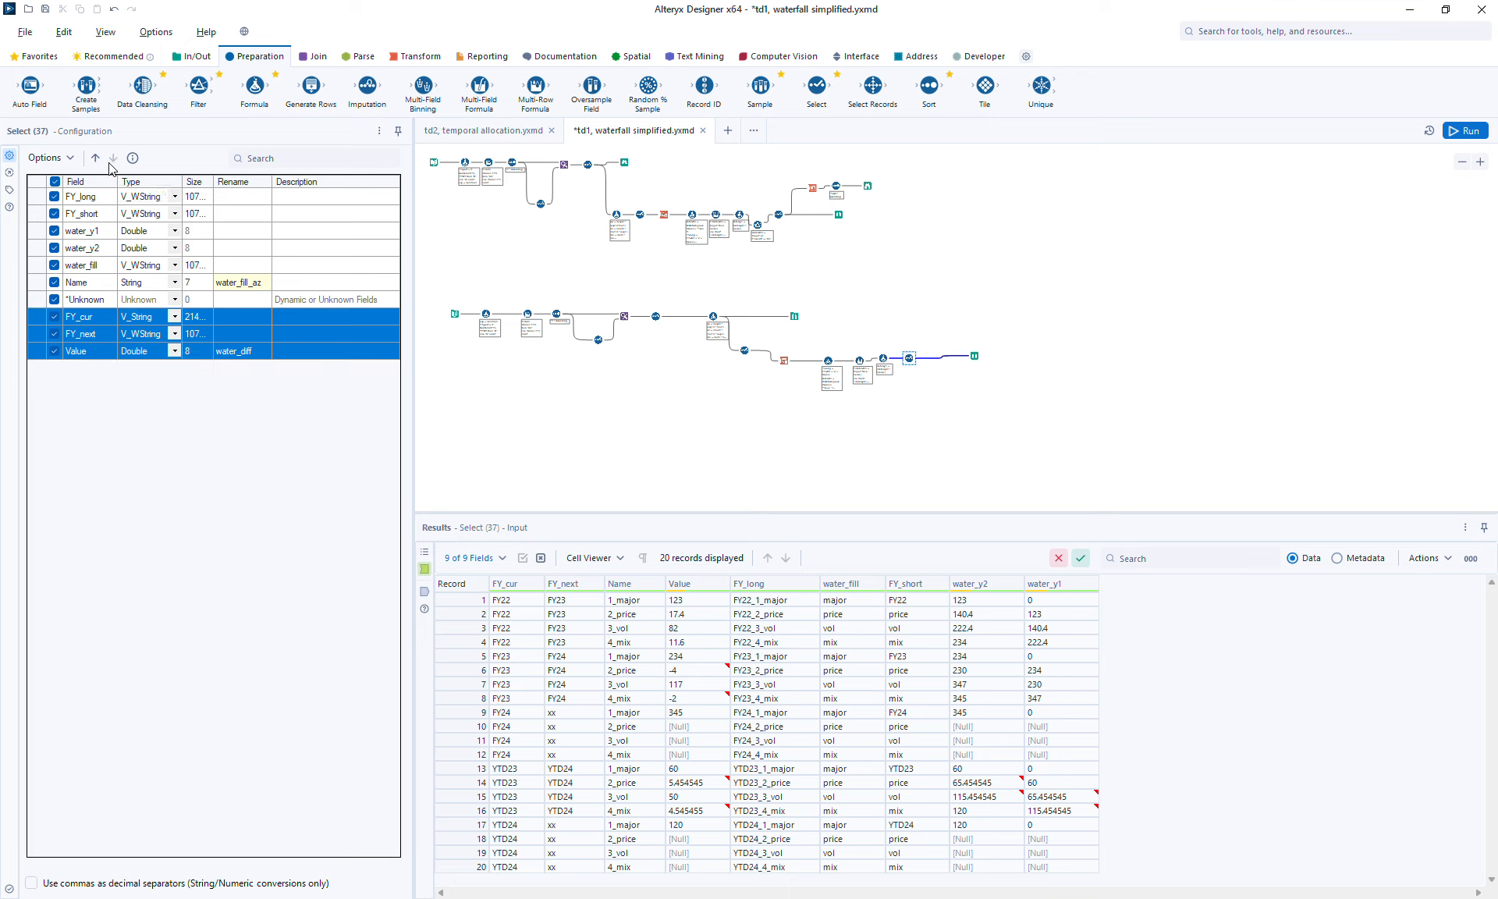
click(95, 158)
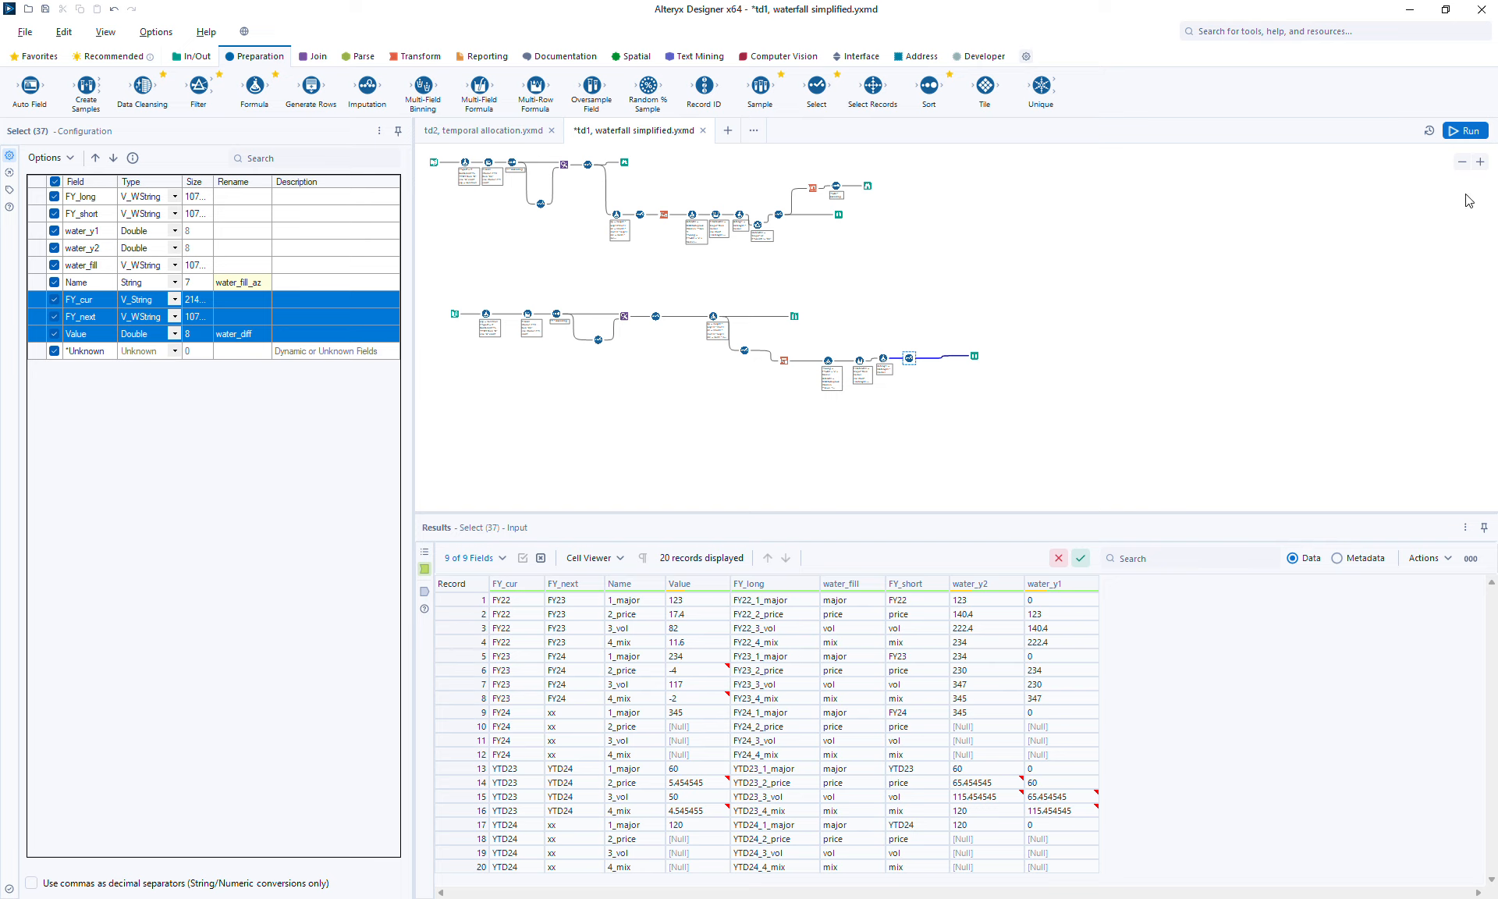
- Run the workflow and examine the FY24 price, vol and mix rows and their FY_next values in the final Browse output
click(1467, 131)
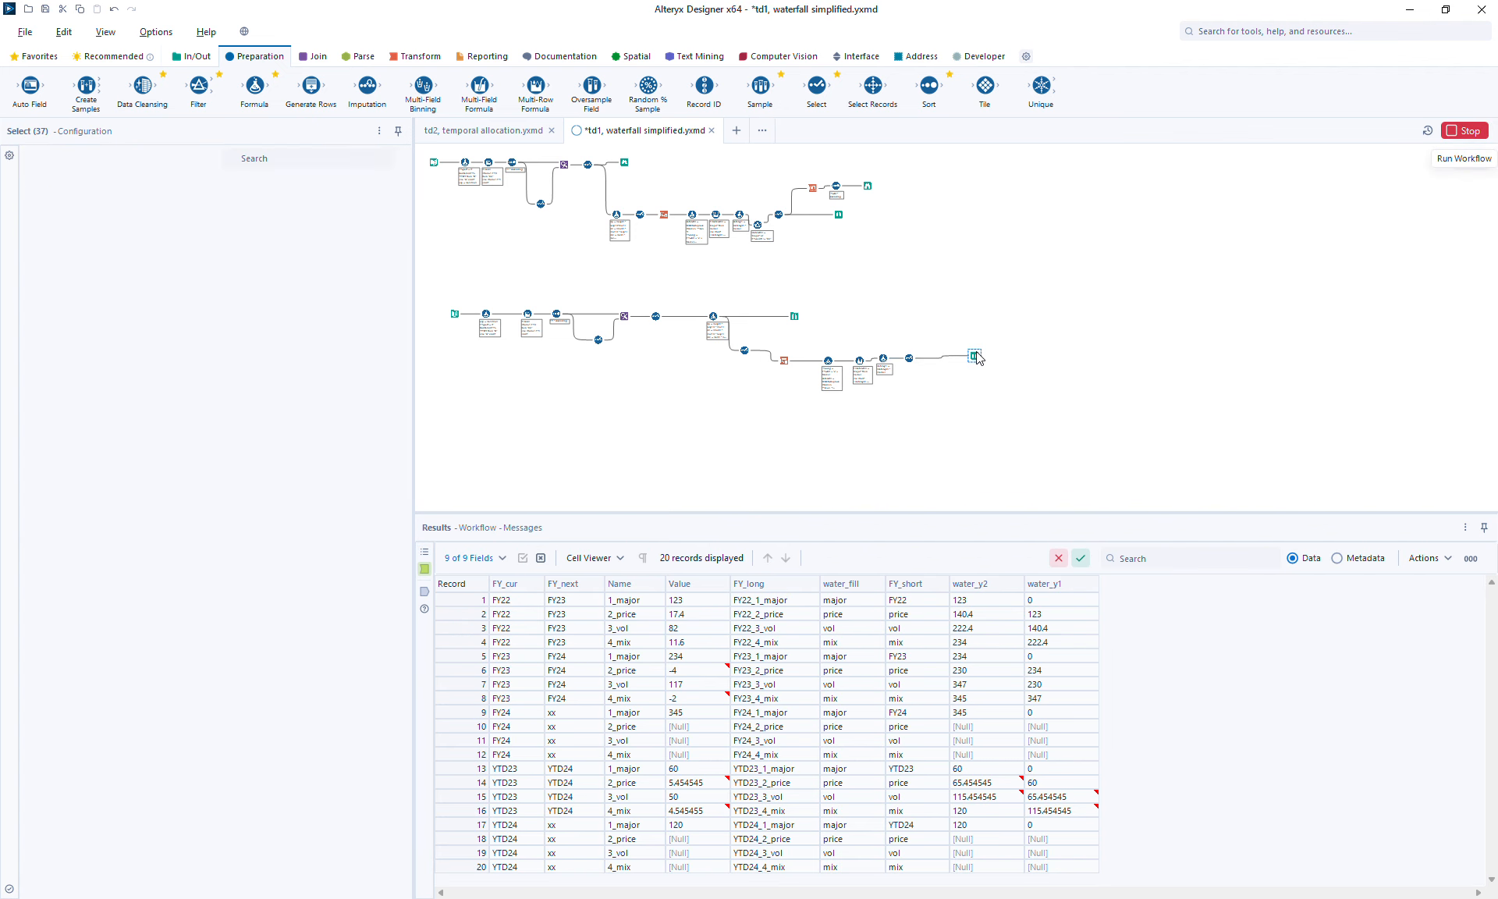
click(973, 356)
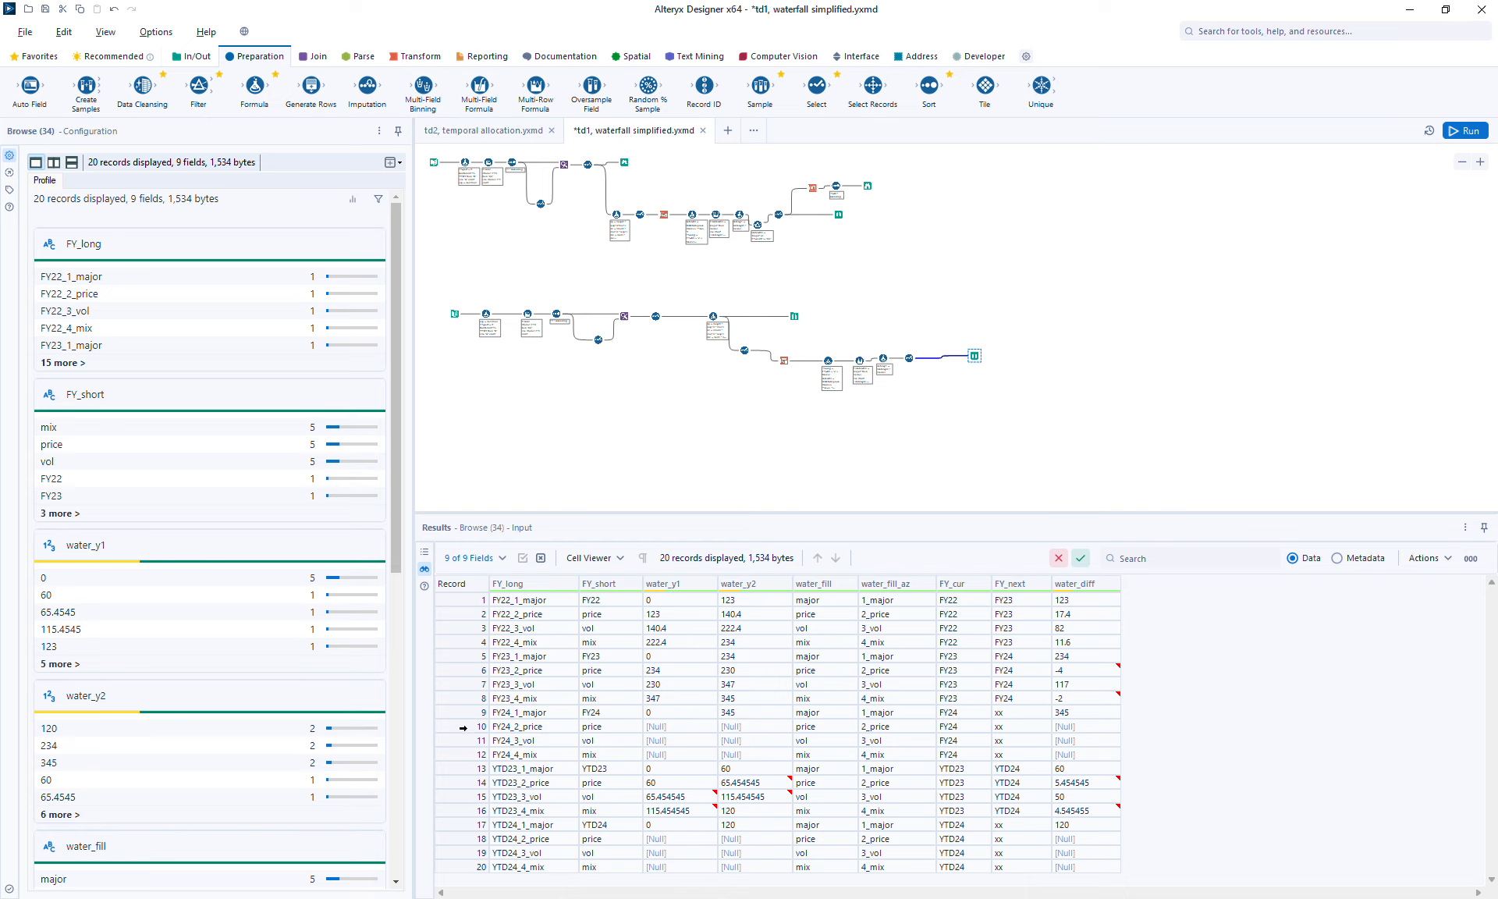
drag(463, 727, 466, 751)
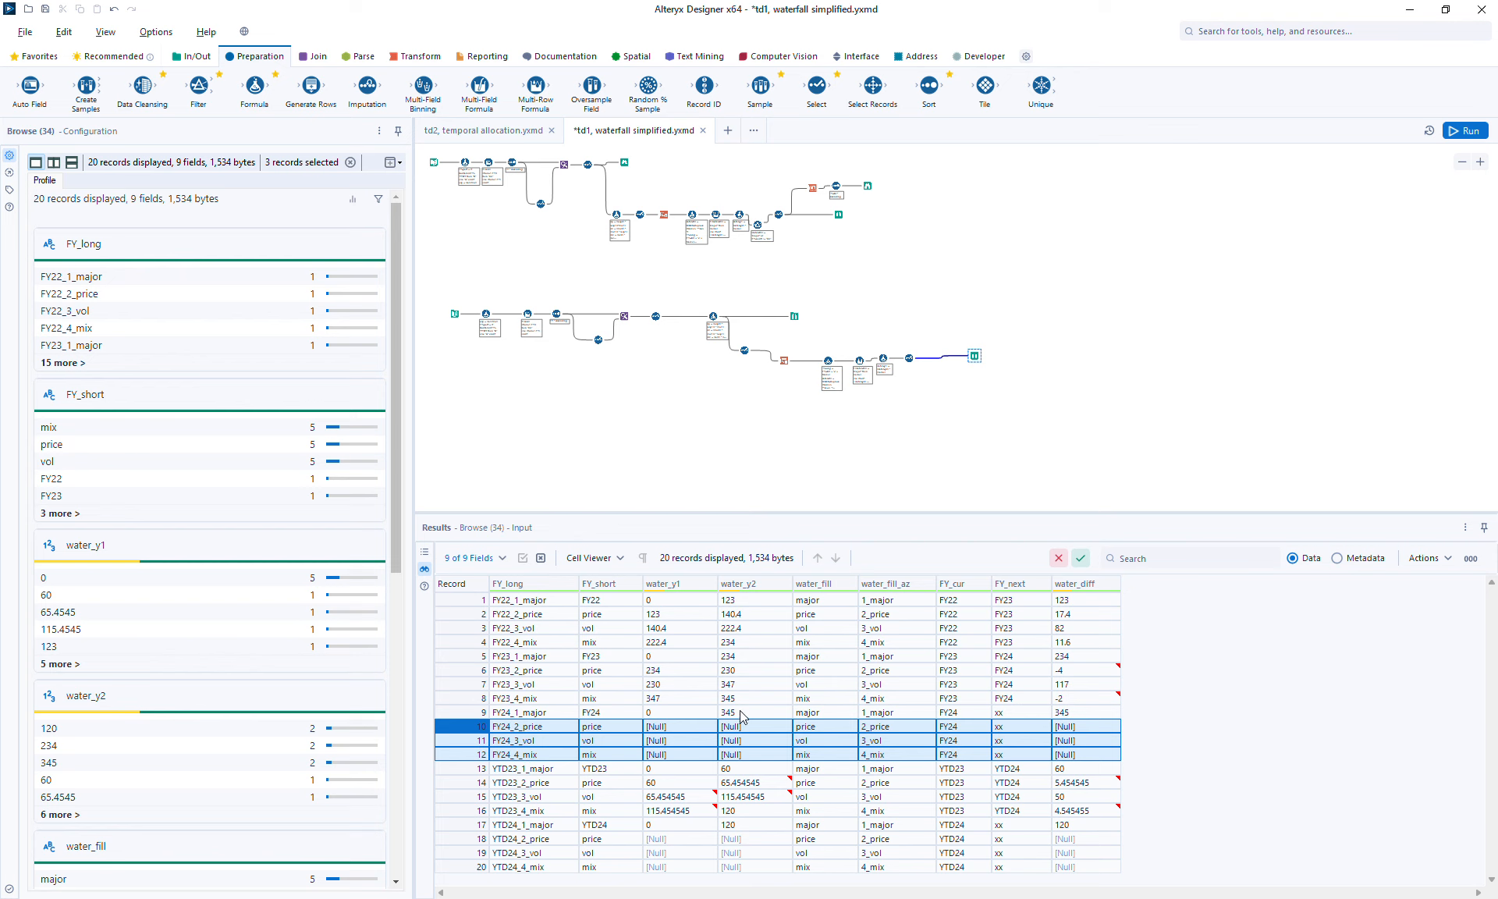
click(917, 741)
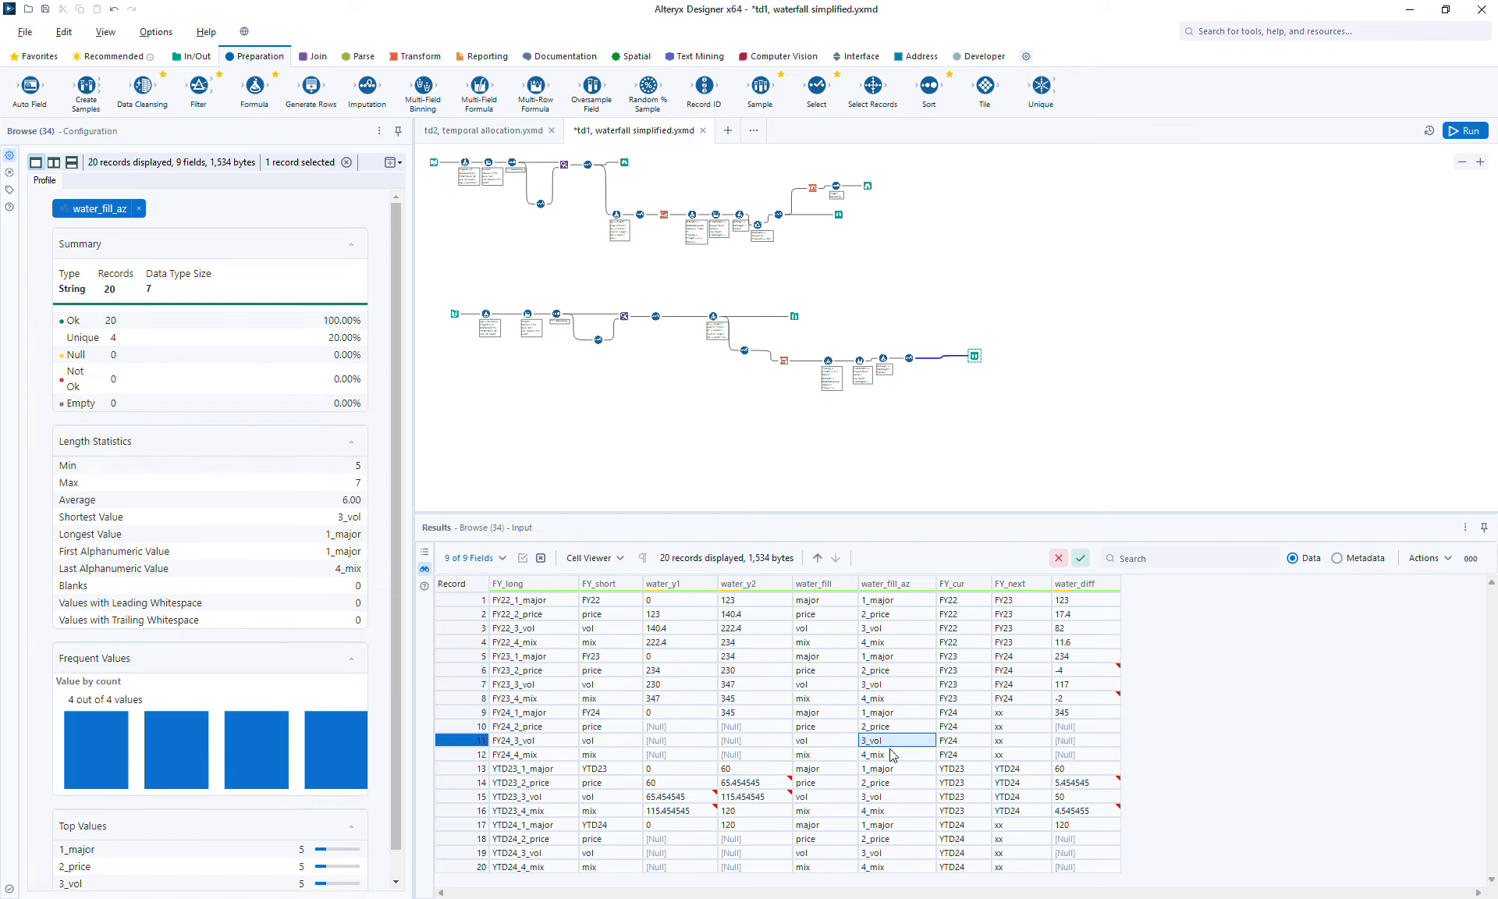
drag(1006, 714, 1013, 762)
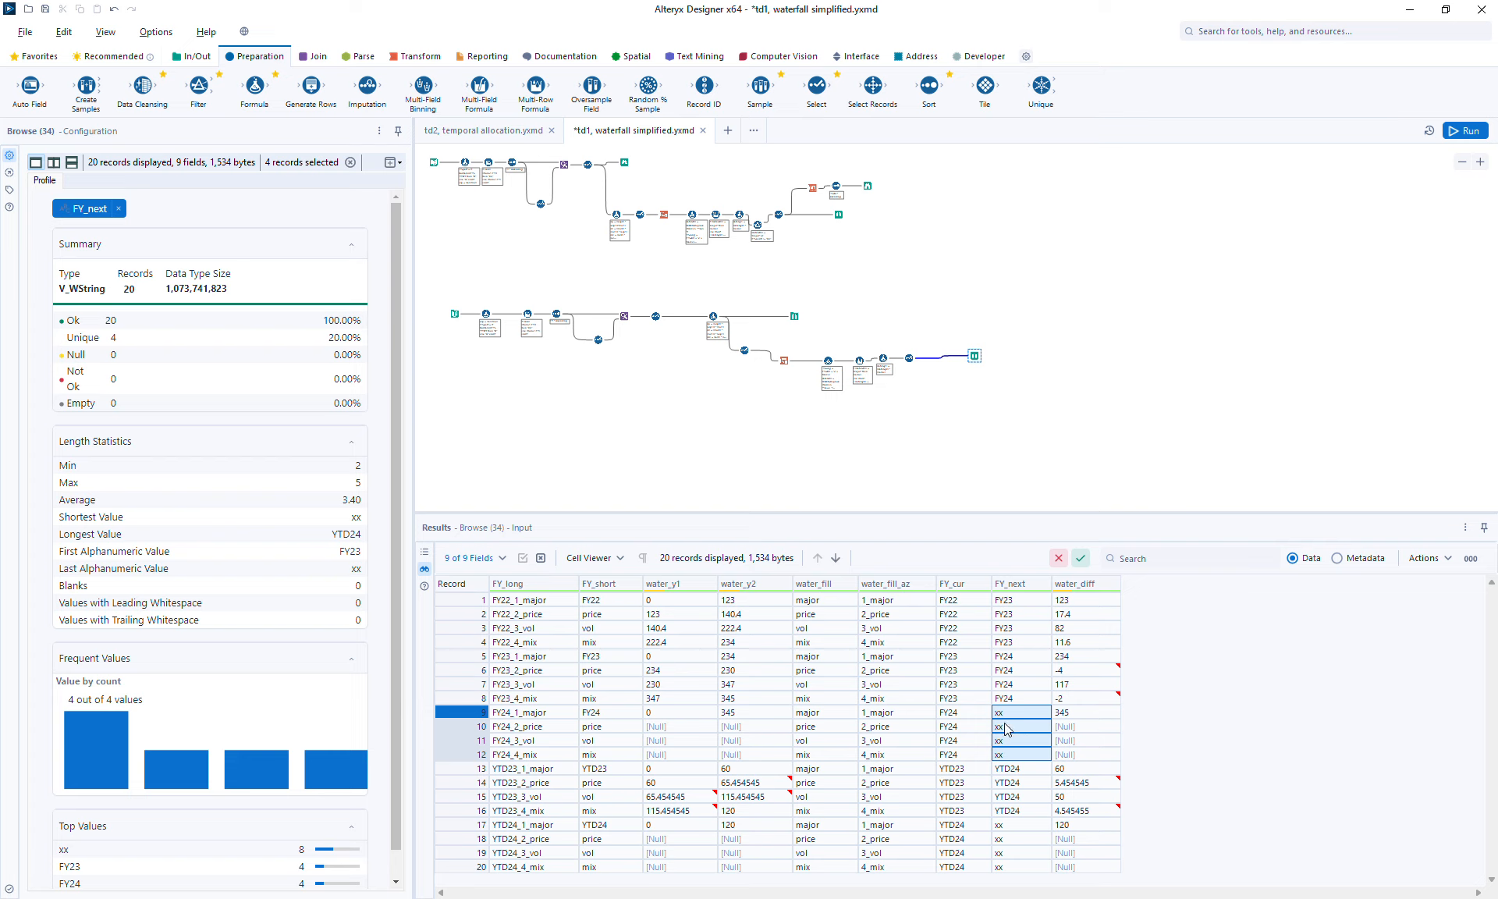
drag(1007, 728, 1007, 761)
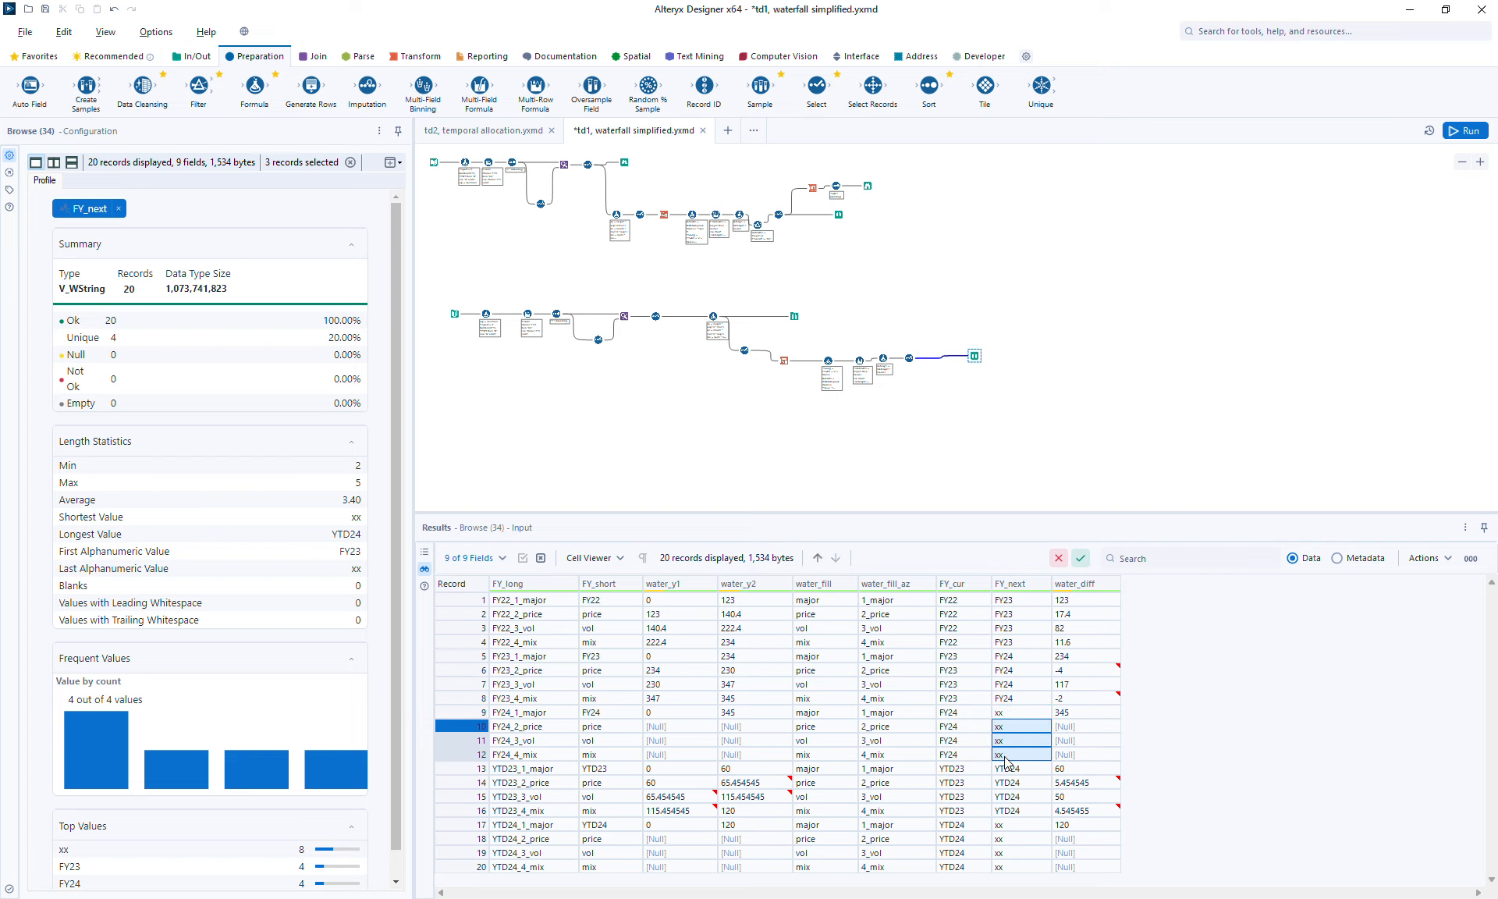
- Insert a Filter tool between the last Formula and Select tools and switch it to a custom filter
drag(911, 361, 924, 357)
drag(192, 88, 904, 356)
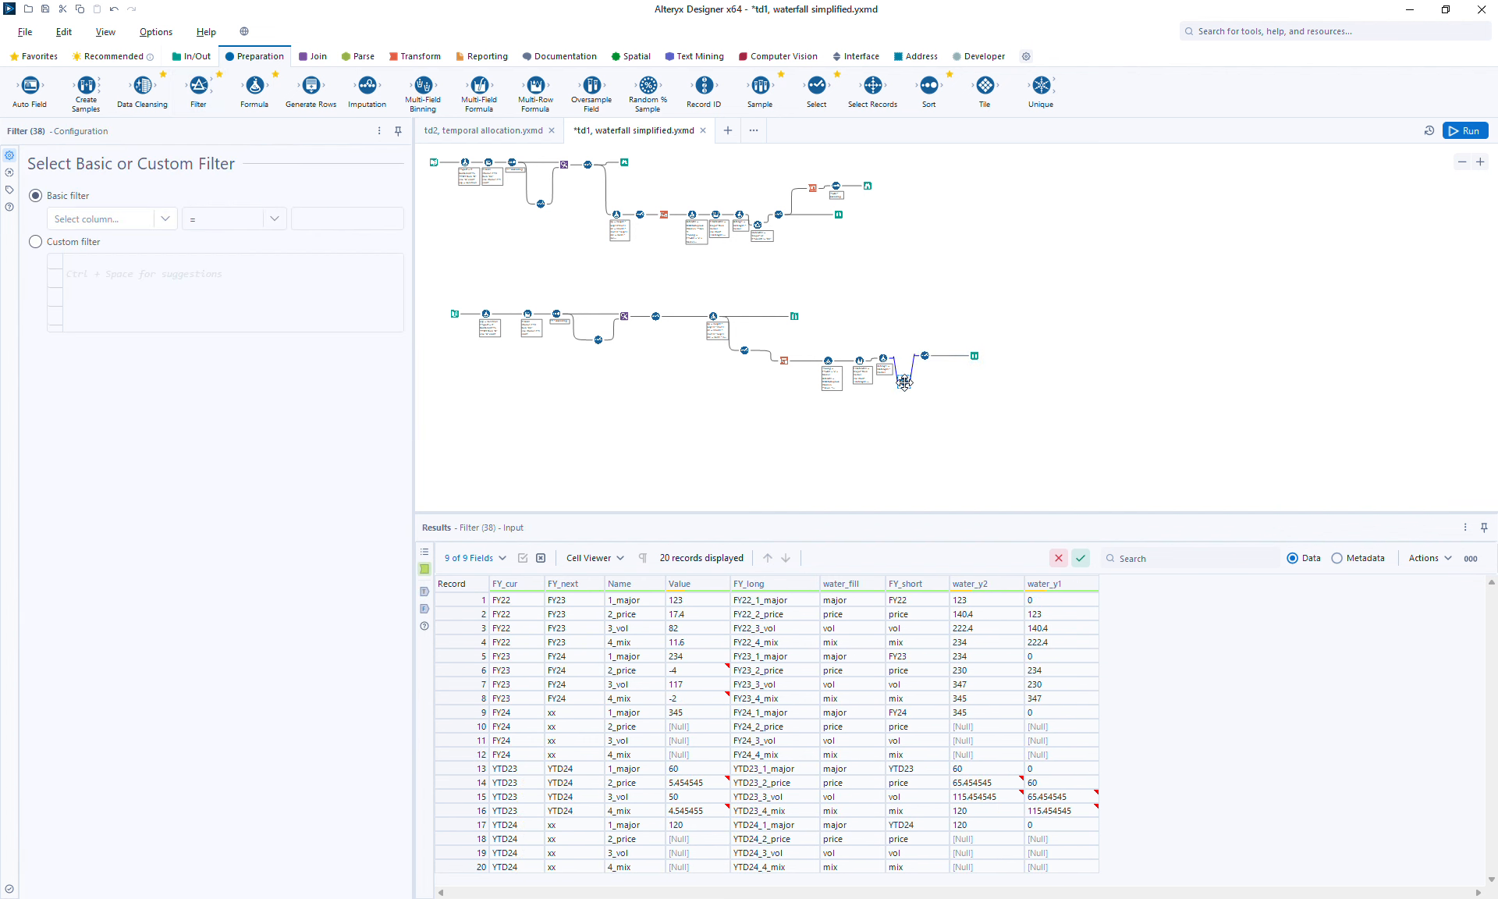
click(89, 256)
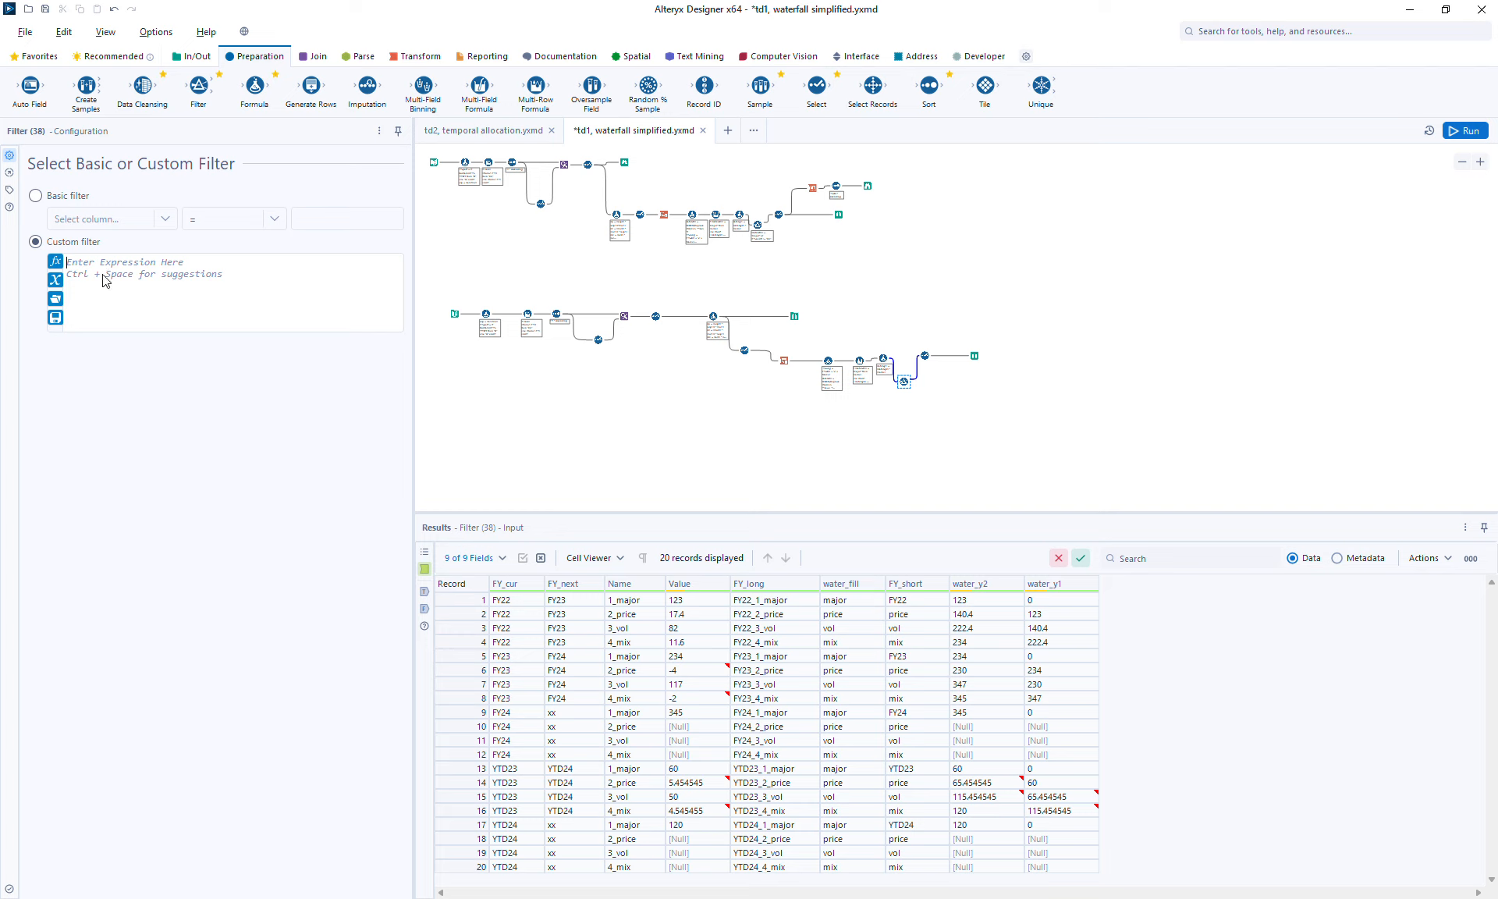
- Set the custom filter expression to [water_fill] = "major" or [FY_next] != "xx"
text([w)
click(103, 276)
text(=)
text( "major")
text( or)
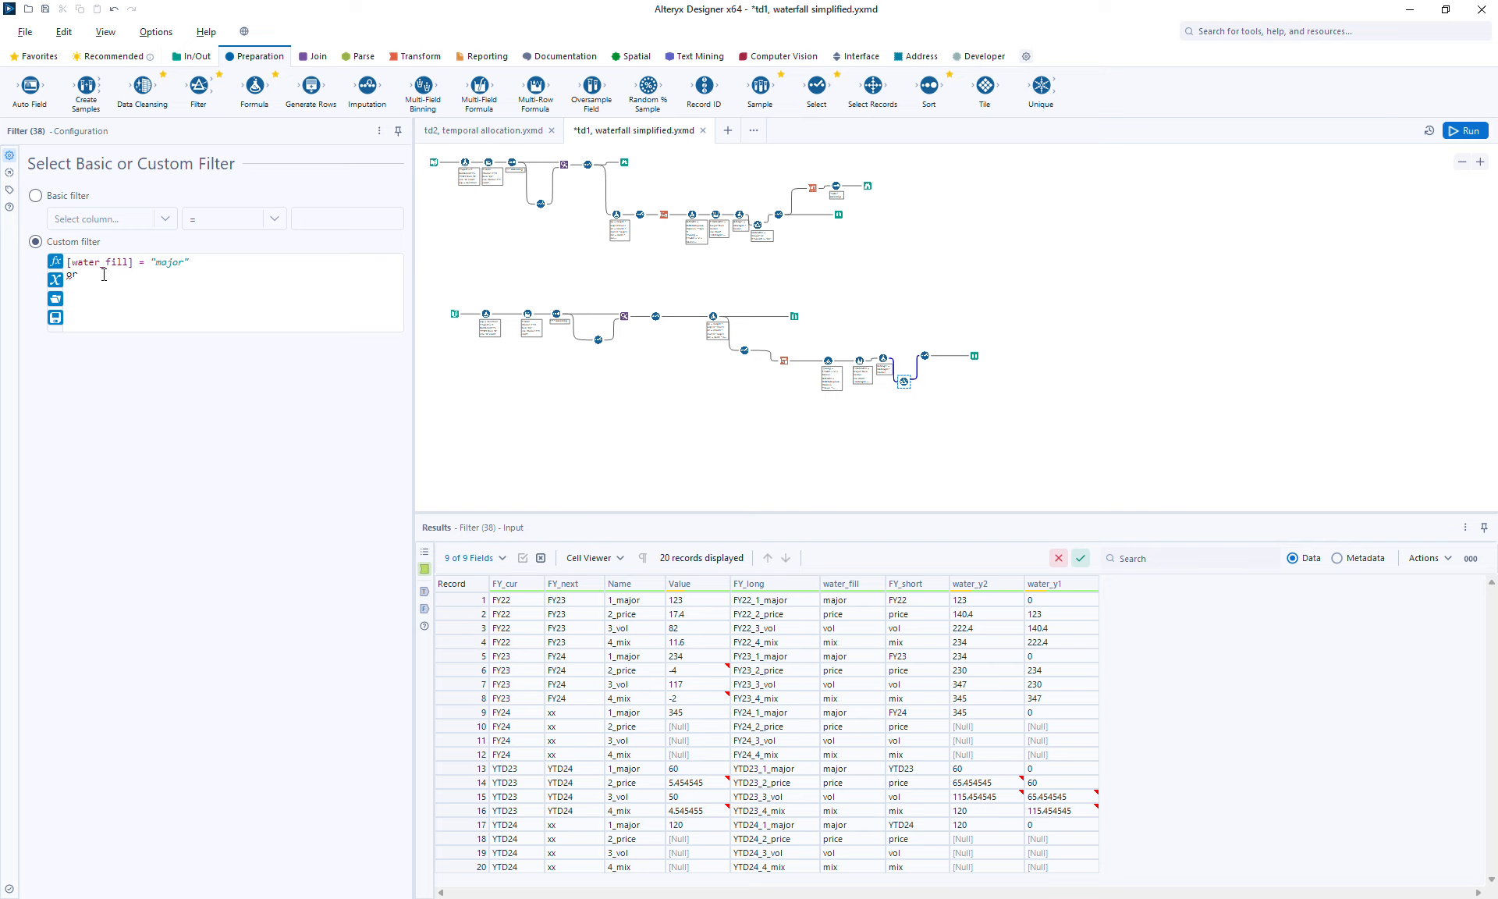
text( [)
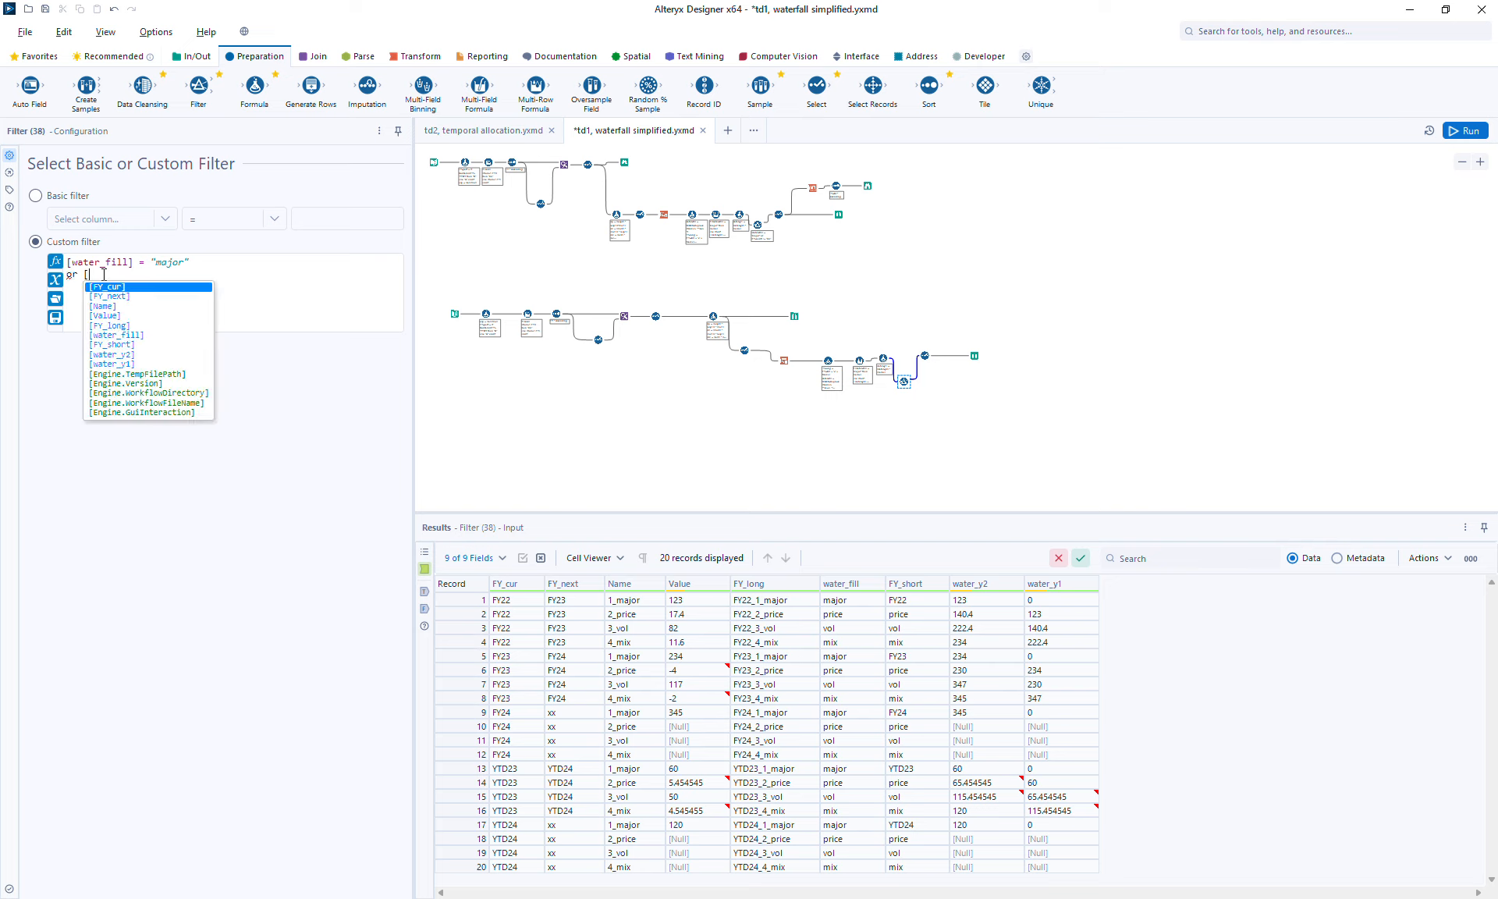
key(Down)
key(Return)
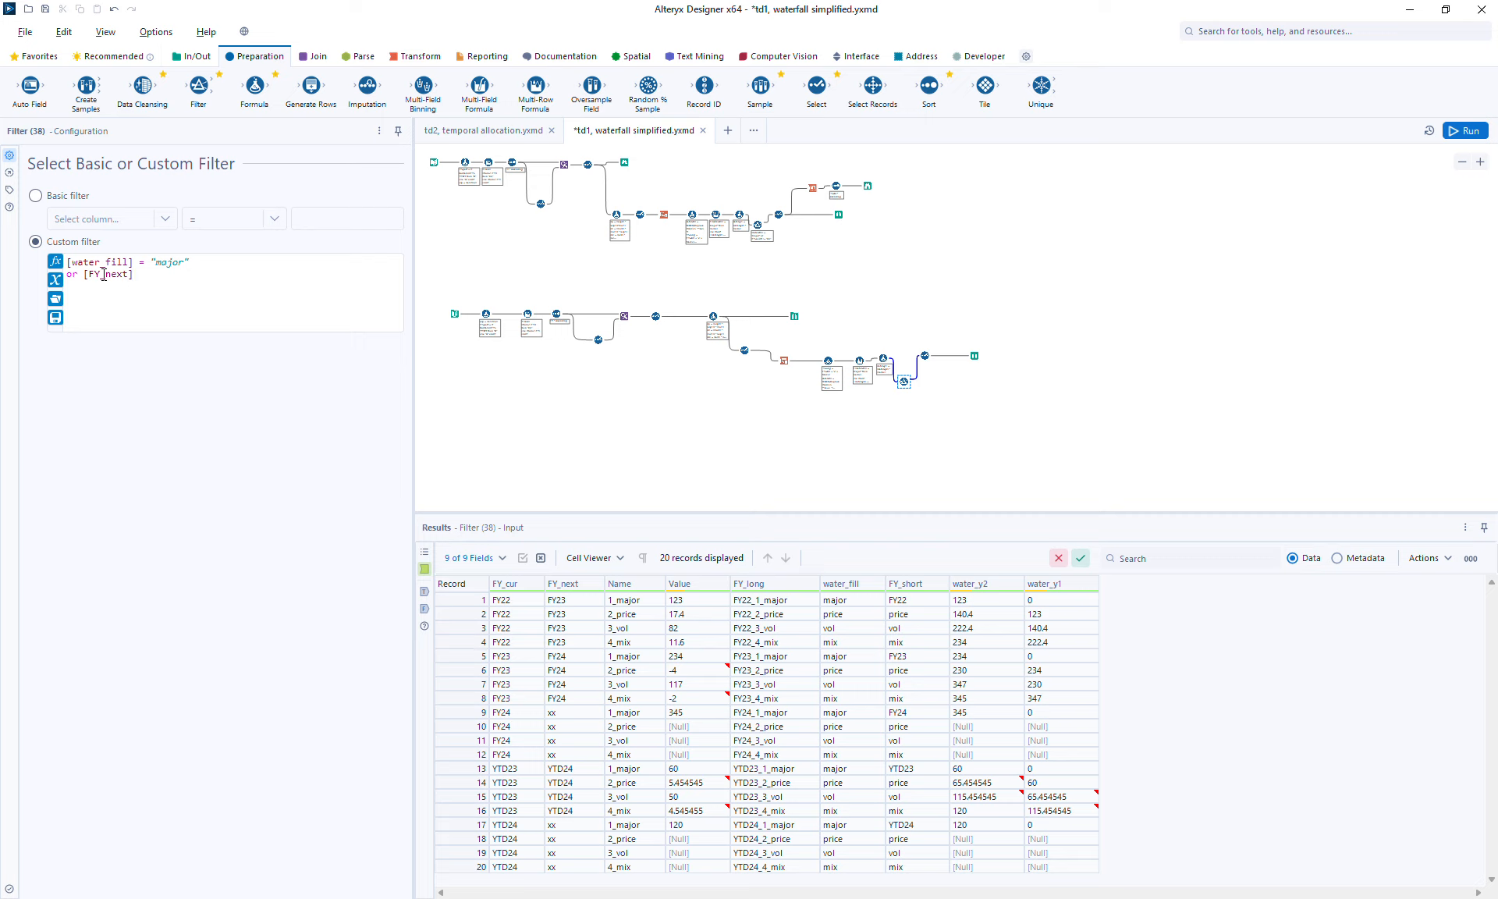
text(!= "xx)
- Run the workflow and examine the final Browse output and the rows rejected by the new Filter tool
click(1464, 131)
click(975, 358)
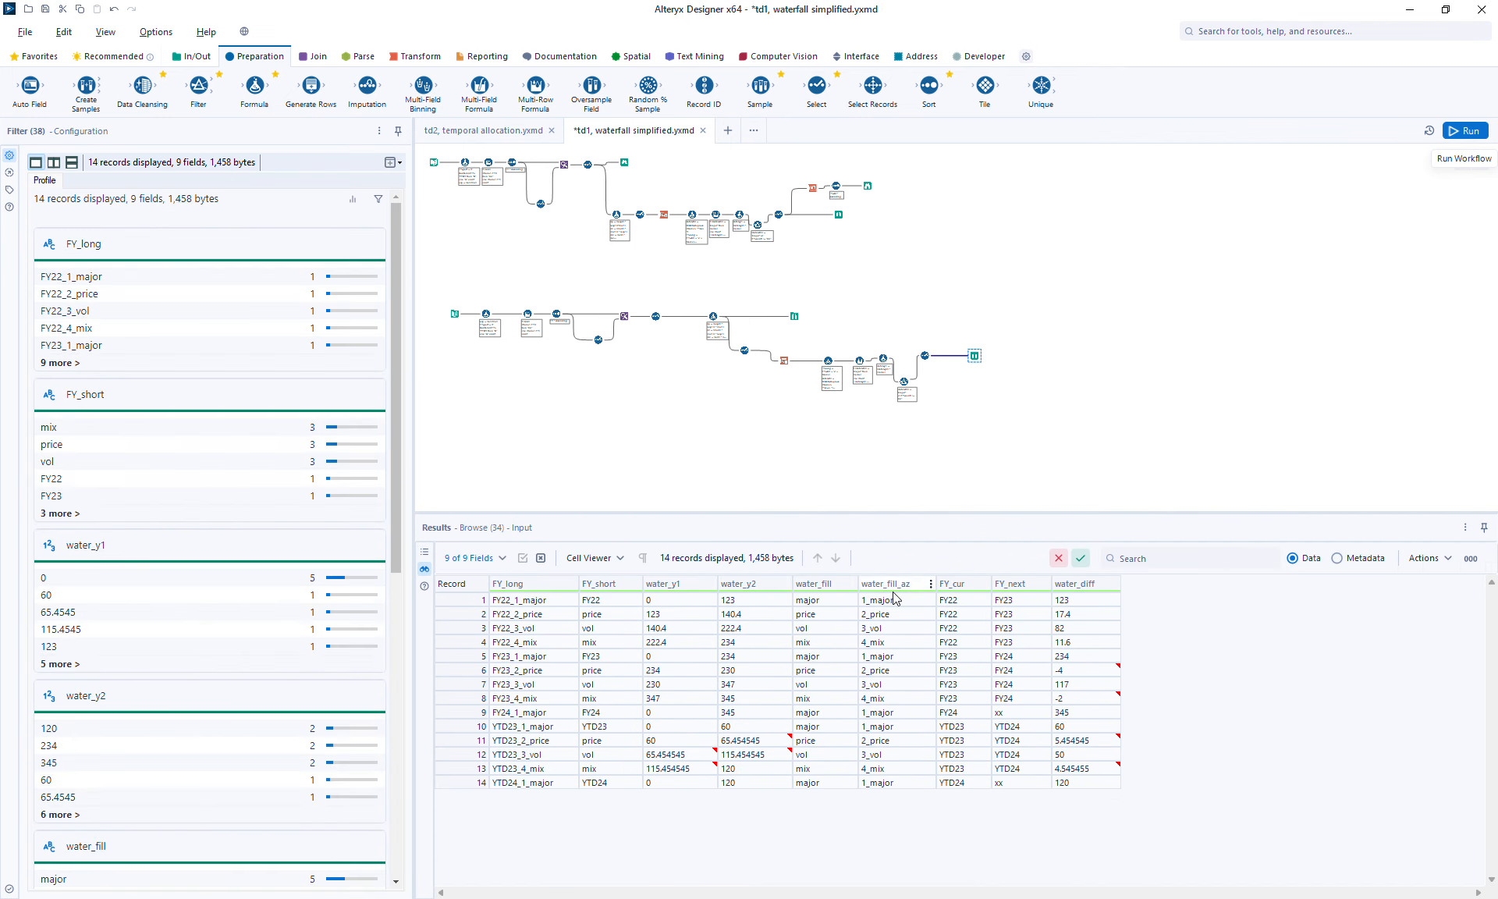
click(905, 384)
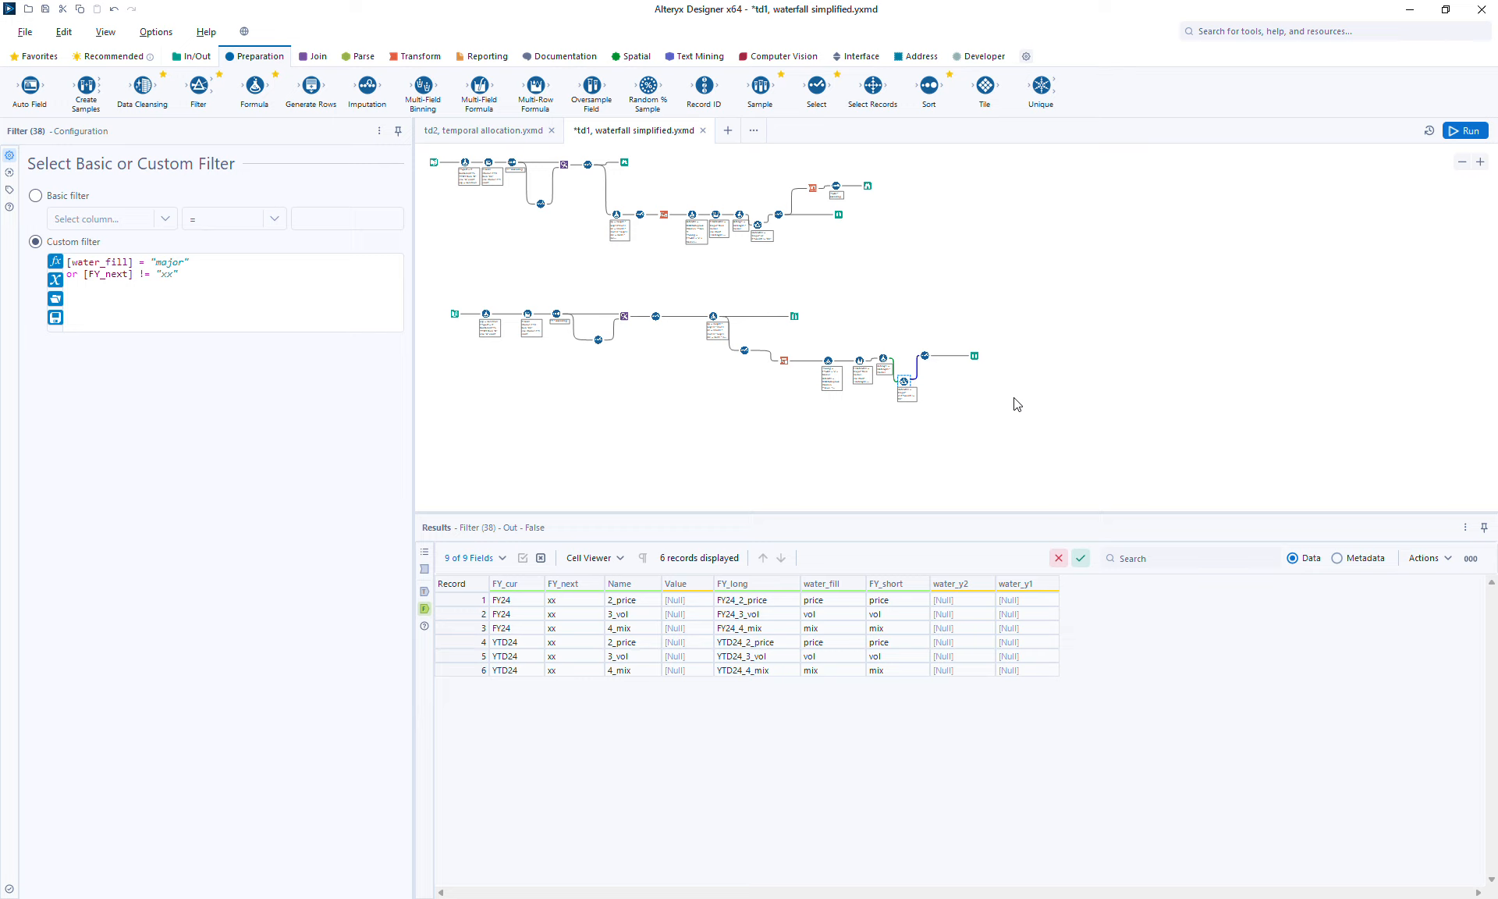
click(976, 356)
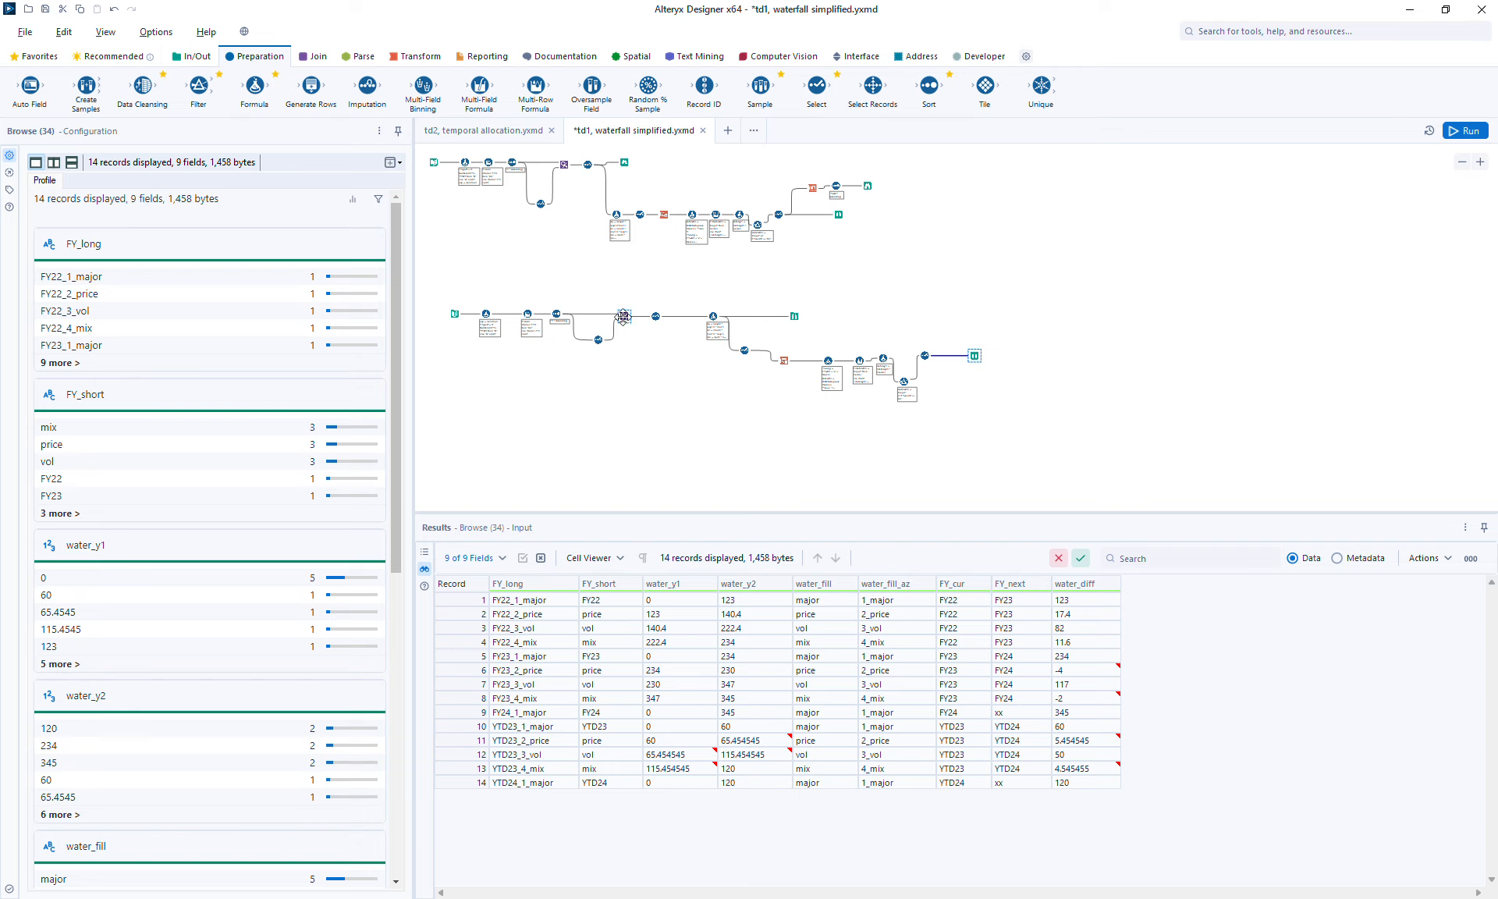
- Review the rebuilt workflow's text input data and its two Browse outputs, and save the workflow
click(459, 320)
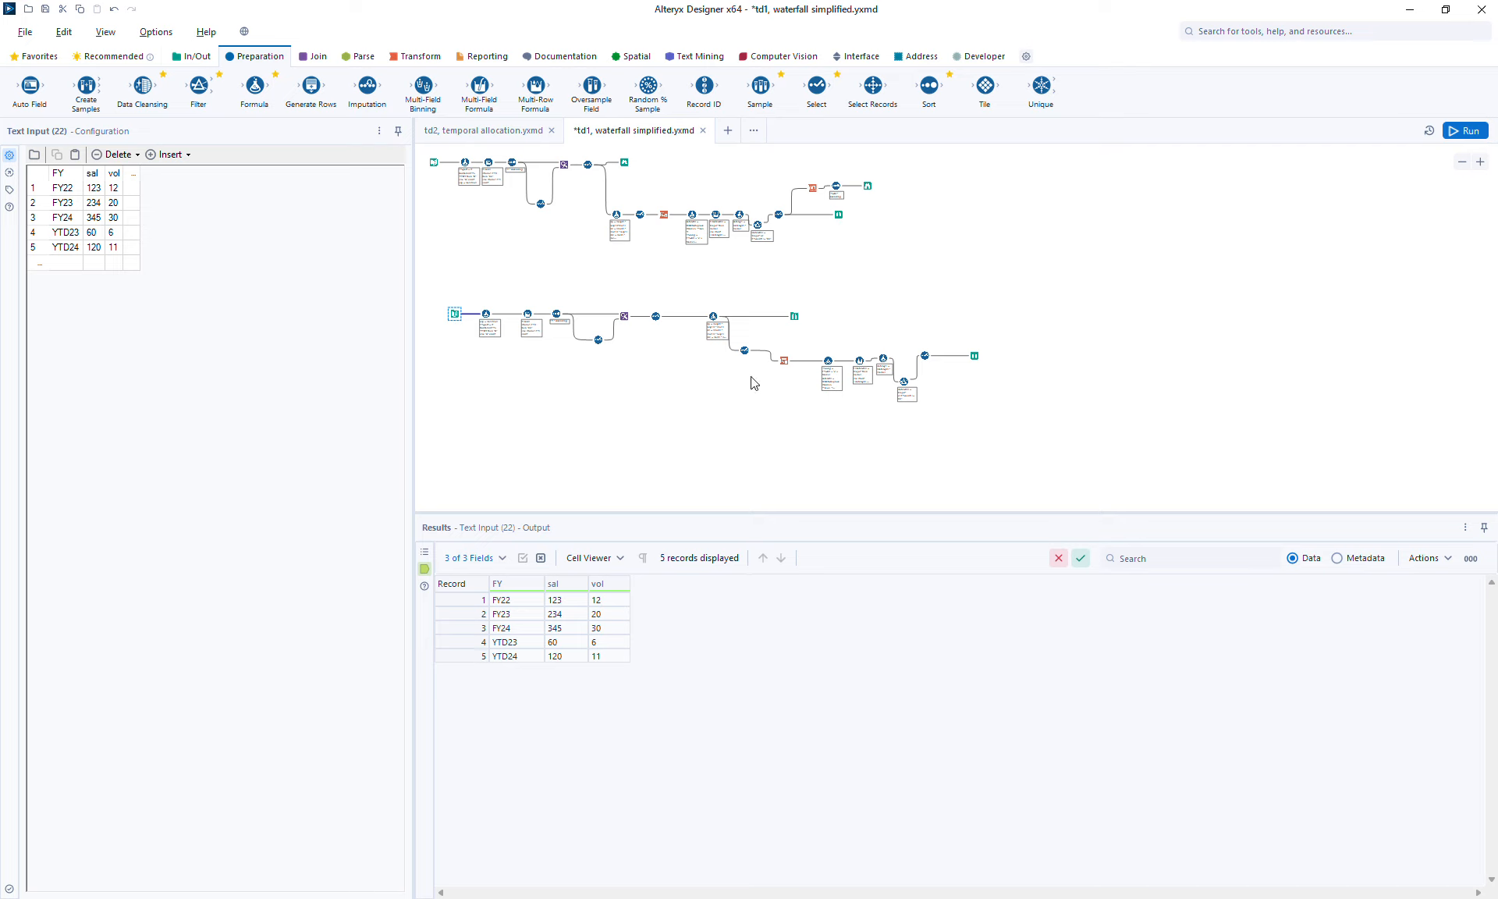
click(975, 356)
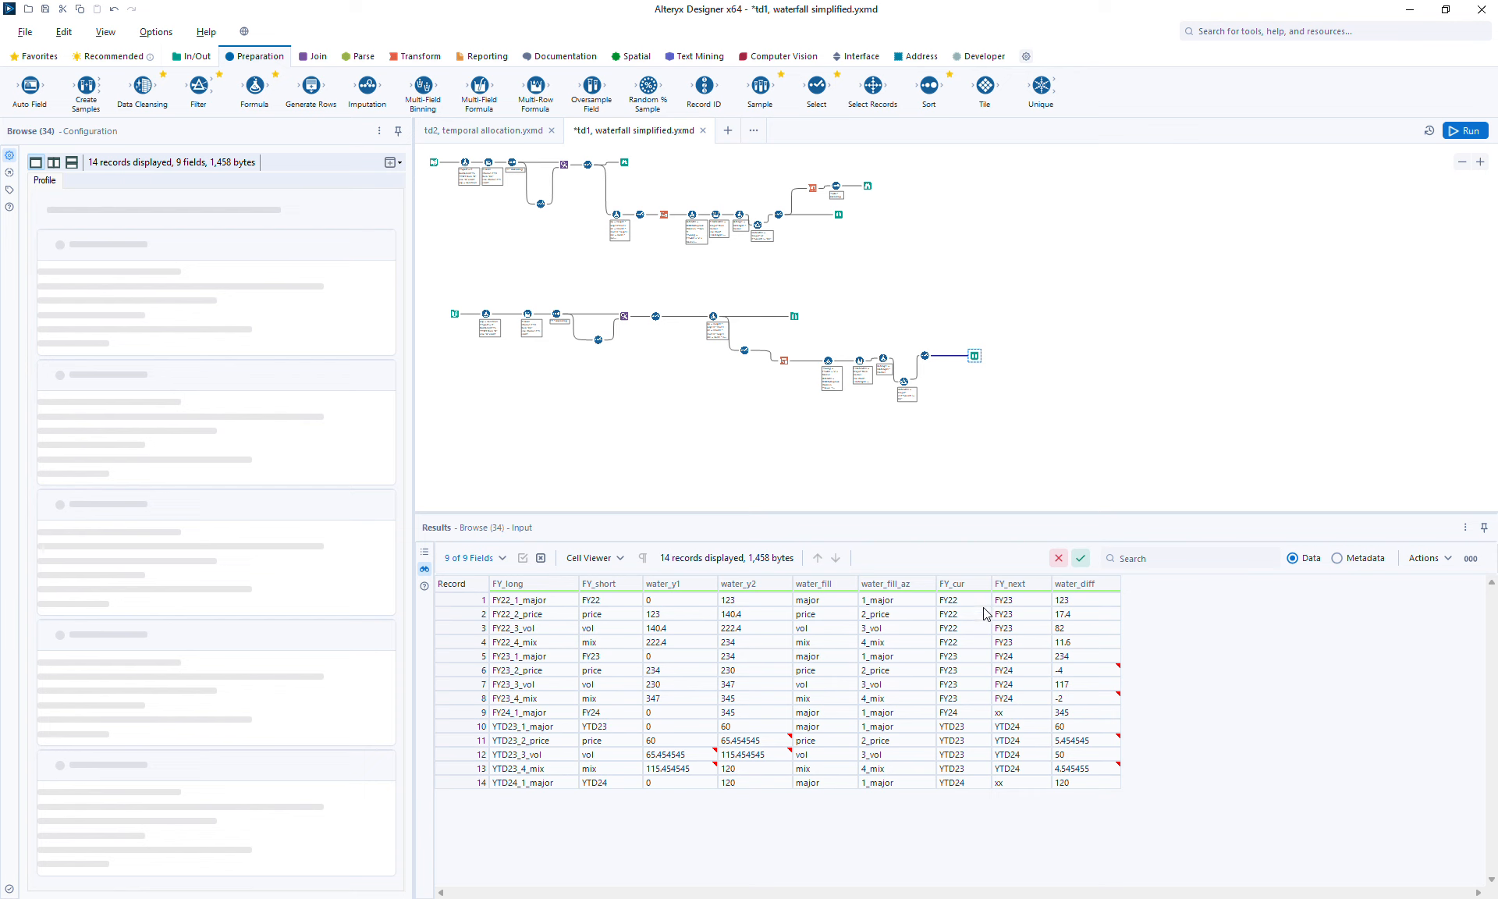
click(796, 317)
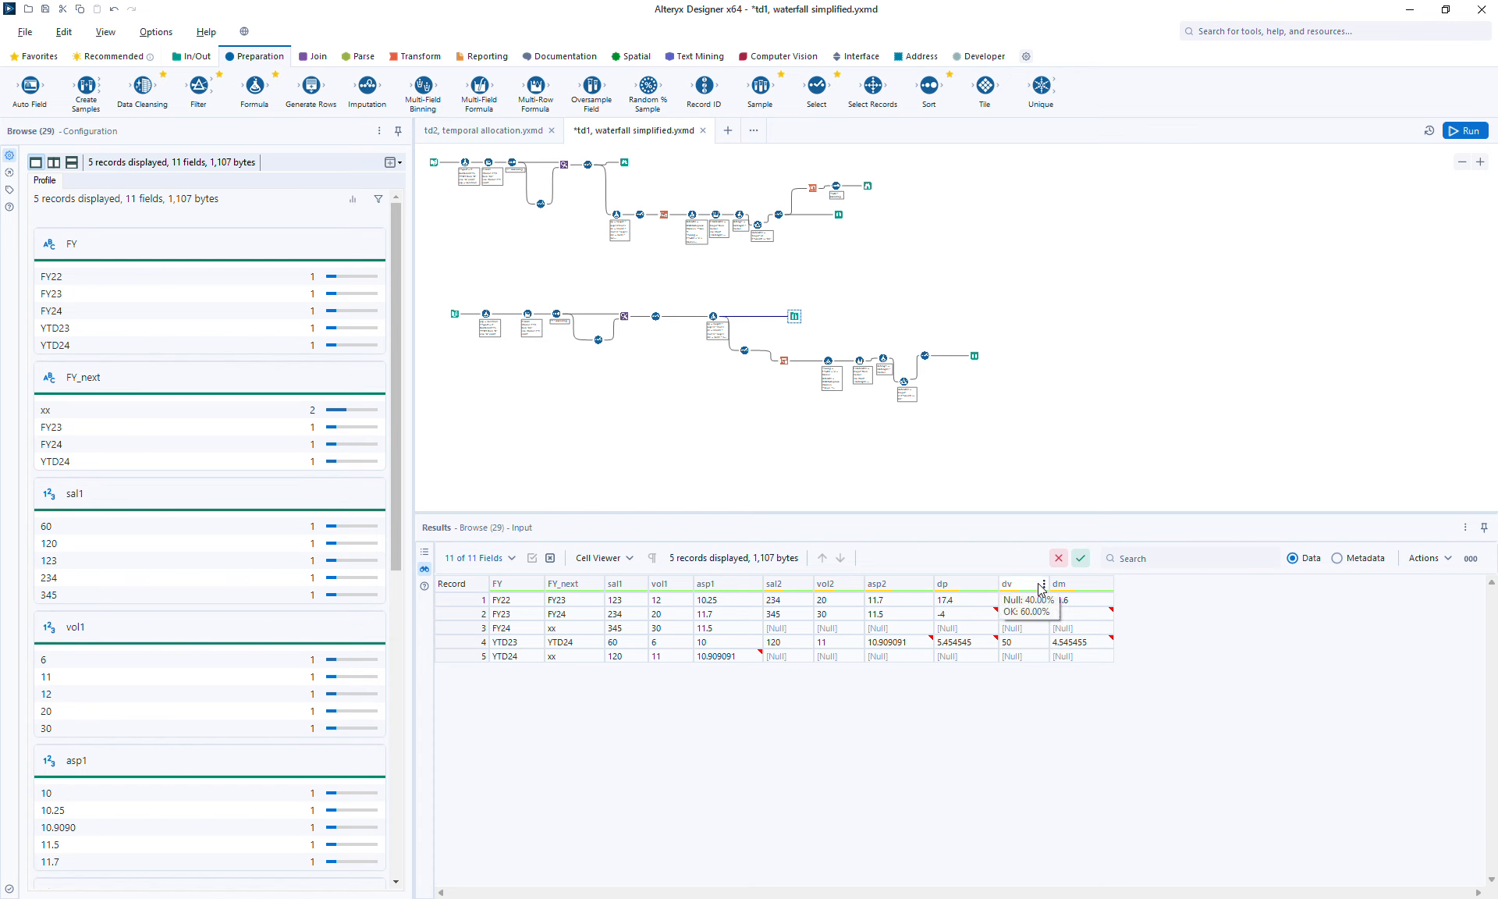
click(1033, 396)
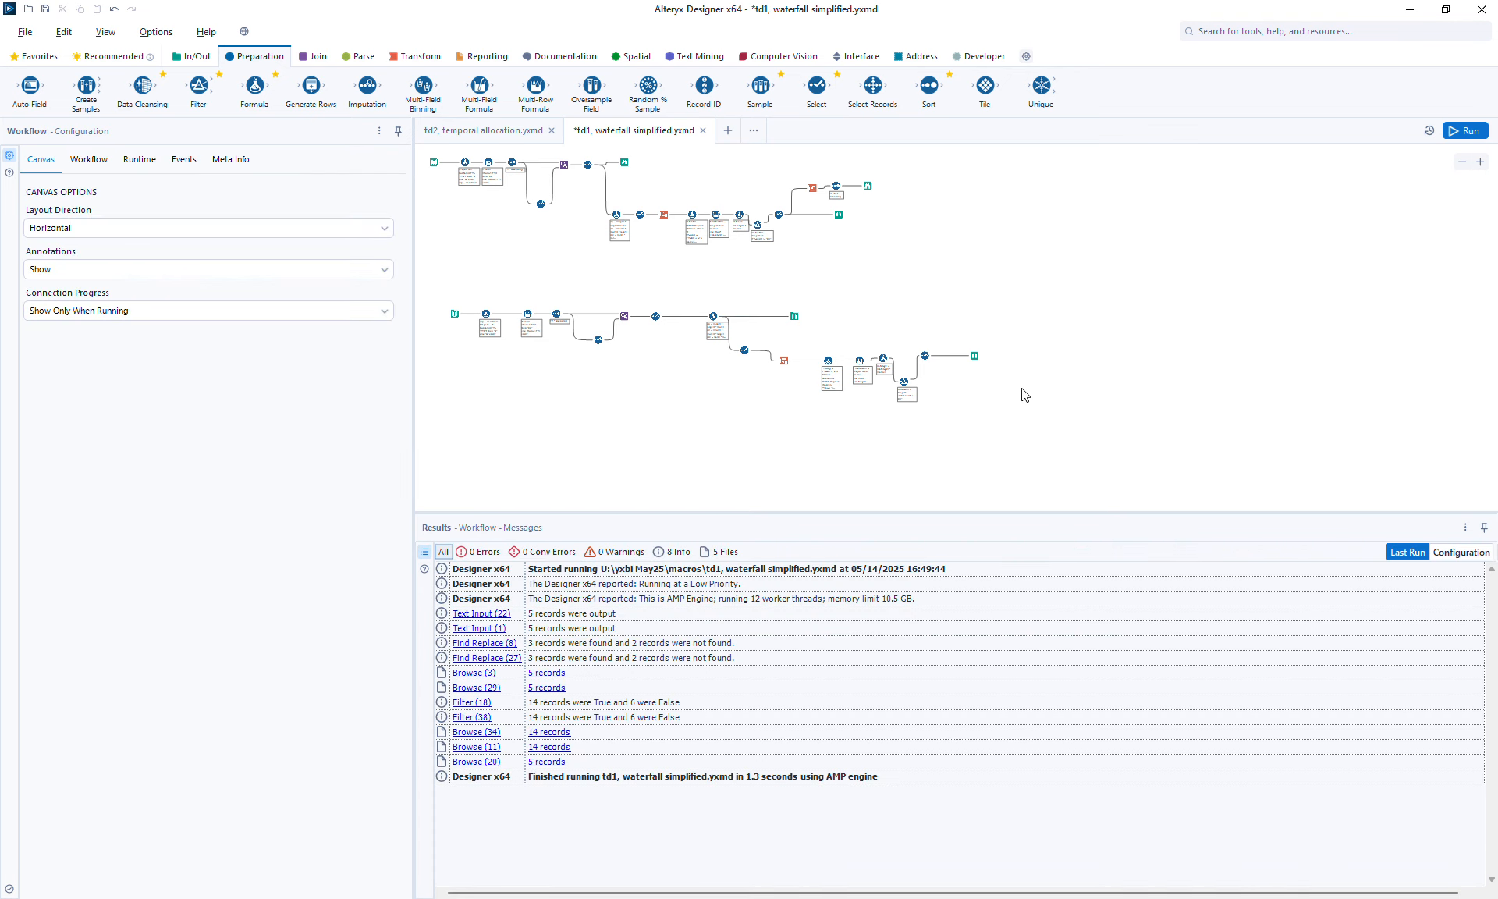
key(ctrl+s)
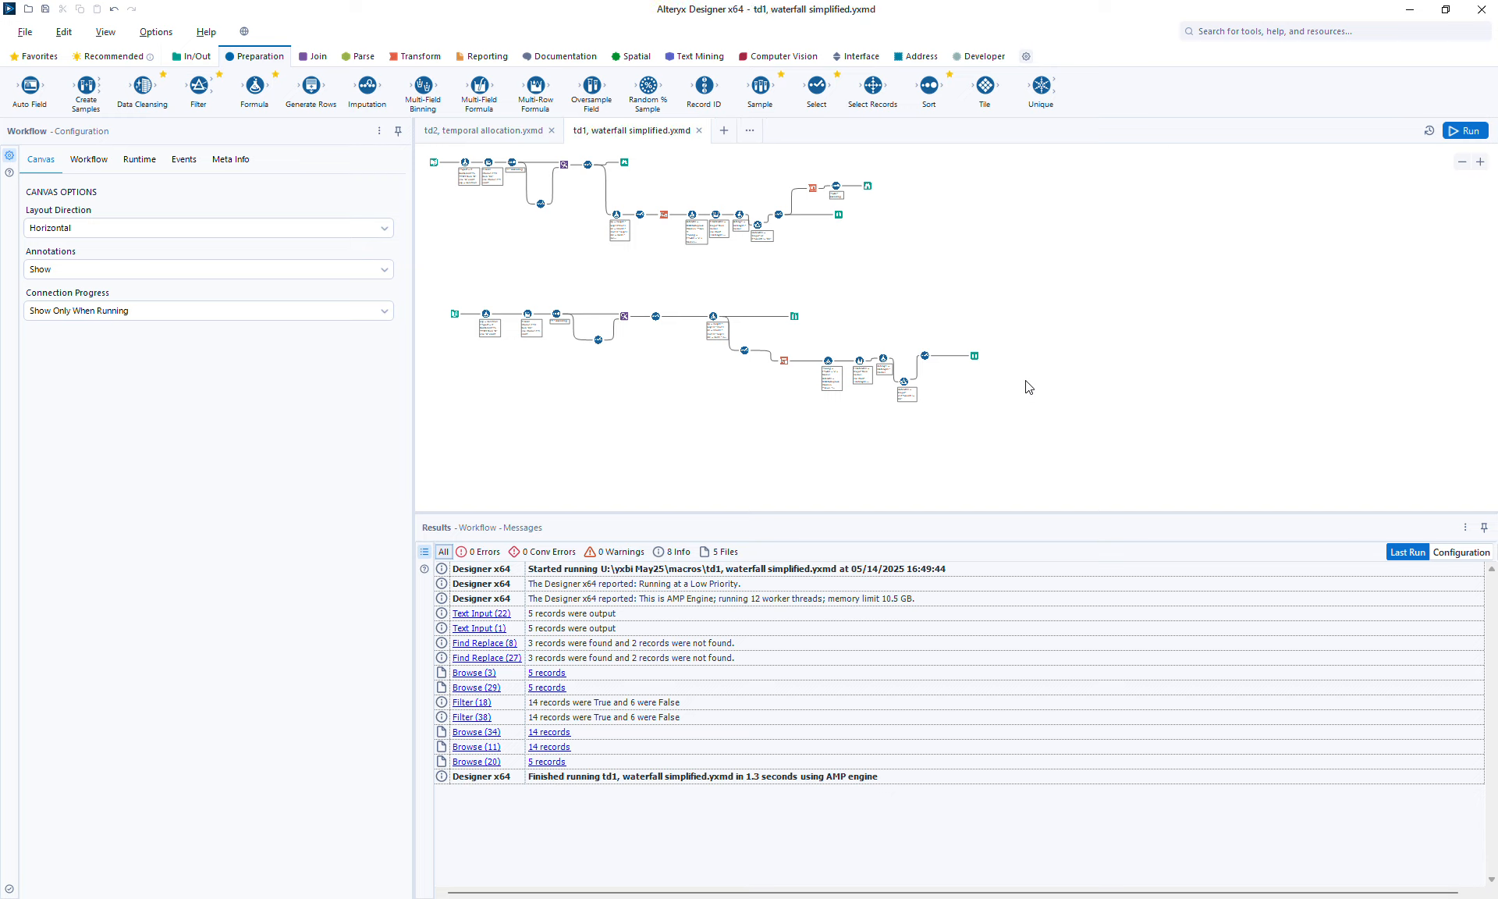